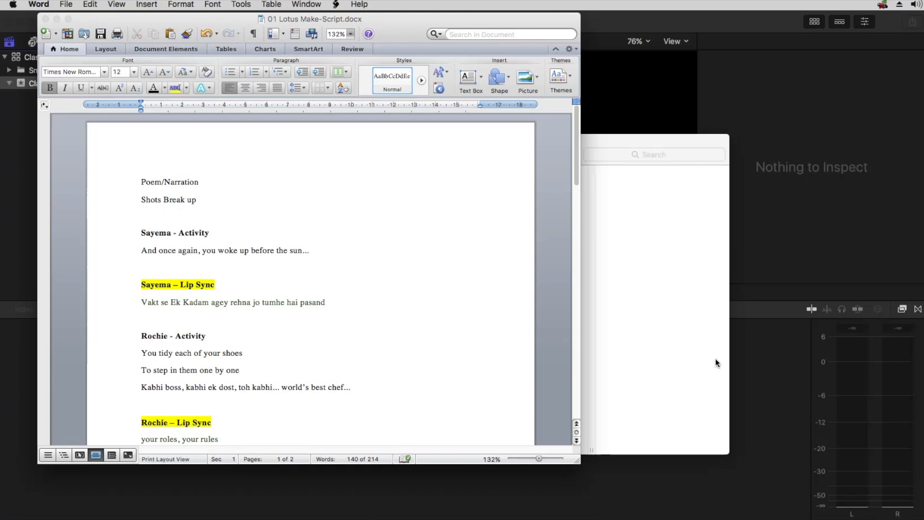
Examine the highlighted Lip Sync headings and the Activity sections throughout the 01 Lotus Make-Script.docx script.
{"action": "left_click", "coordinate": [180, 274]}
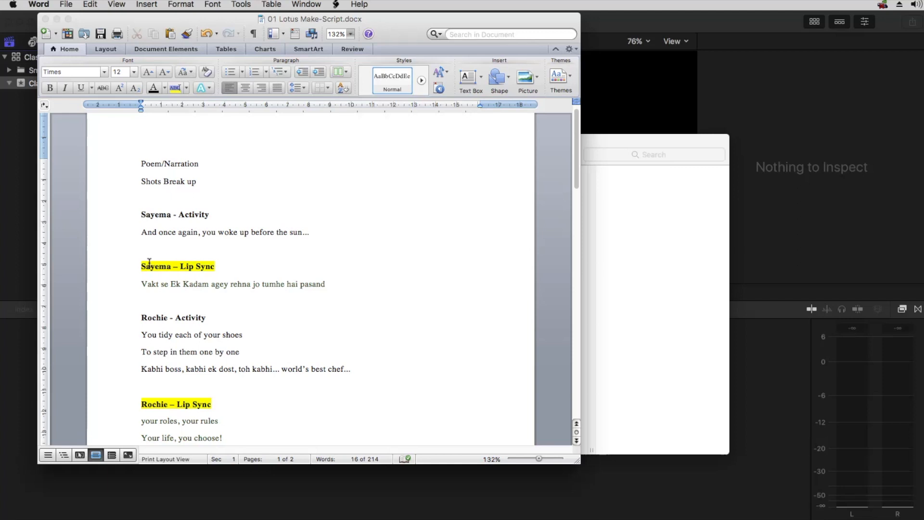
{"action": "left_click_drag", "start_coordinate": [179, 266], "coordinate": [220, 266]}
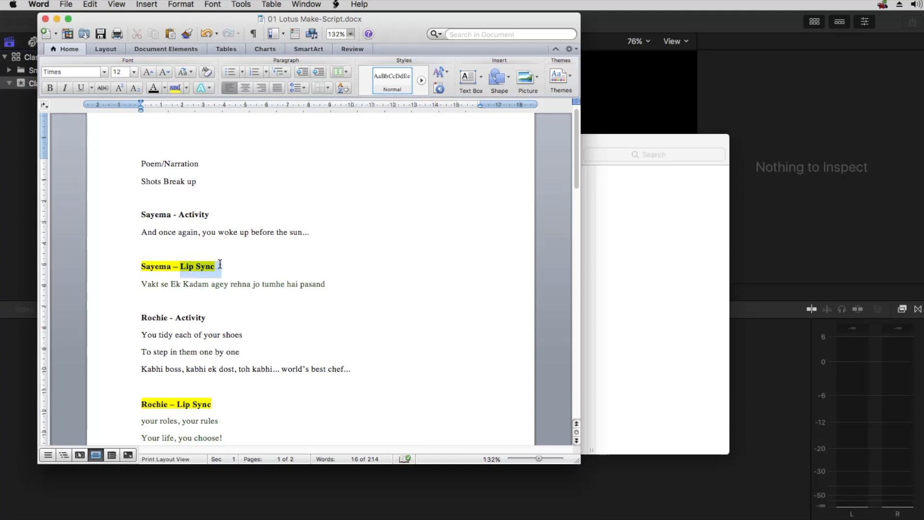
{"action": "scroll", "coordinate": [221, 266], "scroll_direction": "down", "scroll_amount": 1}
{"action": "scroll", "coordinate": [178, 330], "scroll_direction": "down", "scroll_amount": 3}
{"action": "left_click_drag", "start_coordinate": [177, 331], "coordinate": [208, 330]}
{"action": "scroll", "coordinate": [212, 322], "scroll_direction": "down", "scroll_amount": 4}
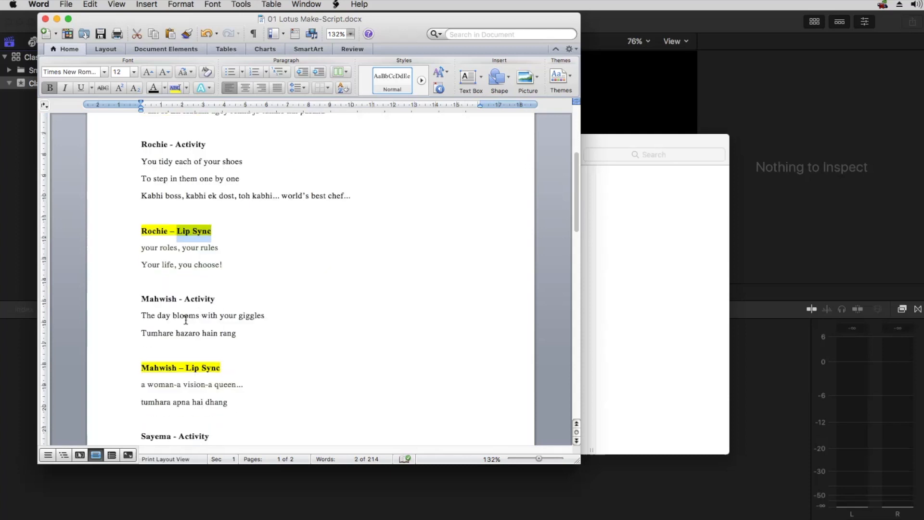
{"action": "scroll", "coordinate": [214, 313], "scroll_direction": "down", "scroll_amount": 4}
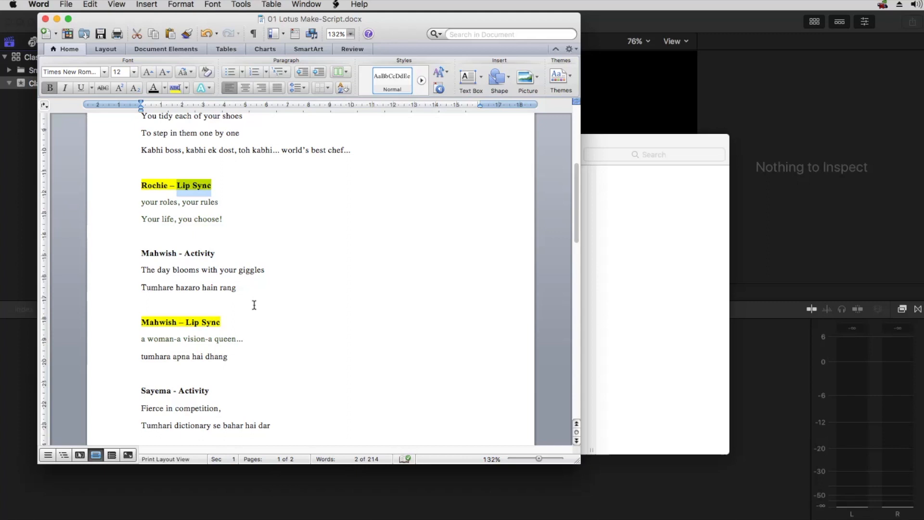
{"action": "scroll", "coordinate": [254, 305], "scroll_direction": "up", "scroll_amount": 8}
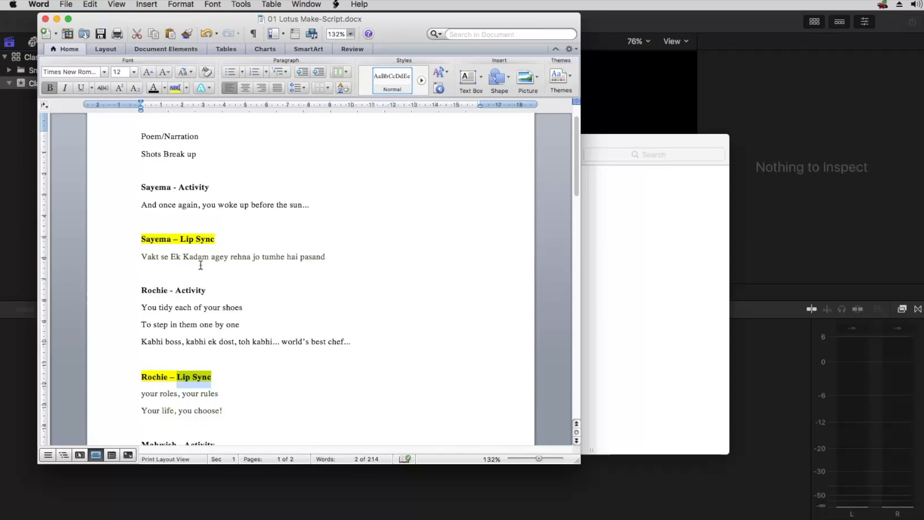
Review the script's opening part: the Poem/Narration title, the first Activity section's narration line and the first Lip Sync line.
{"action": "left_click", "coordinate": [182, 239]}
{"action": "left_click_drag", "start_coordinate": [192, 239], "coordinate": [215, 240]}
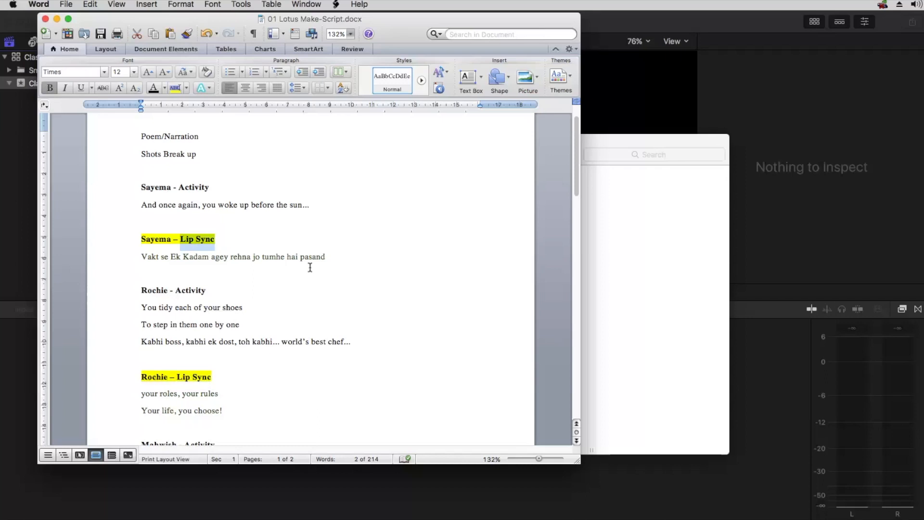
{"action": "left_click", "coordinate": [142, 135]}
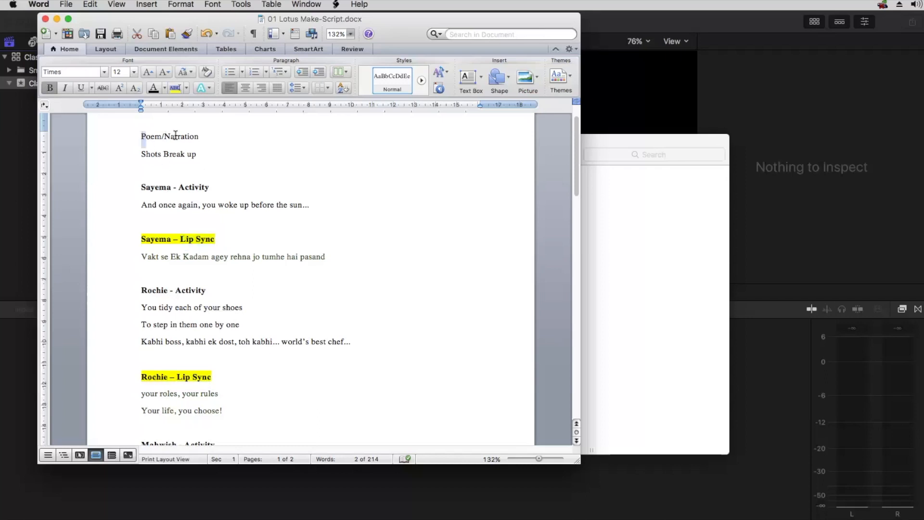
{"action": "triple_click", "coordinate": [197, 140]}
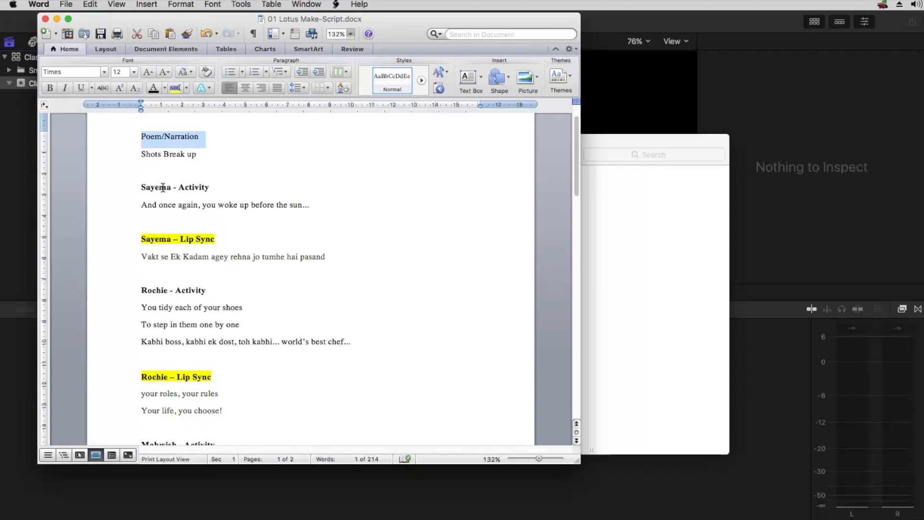
{"action": "left_click_drag", "start_coordinate": [140, 187], "coordinate": [208, 187]}
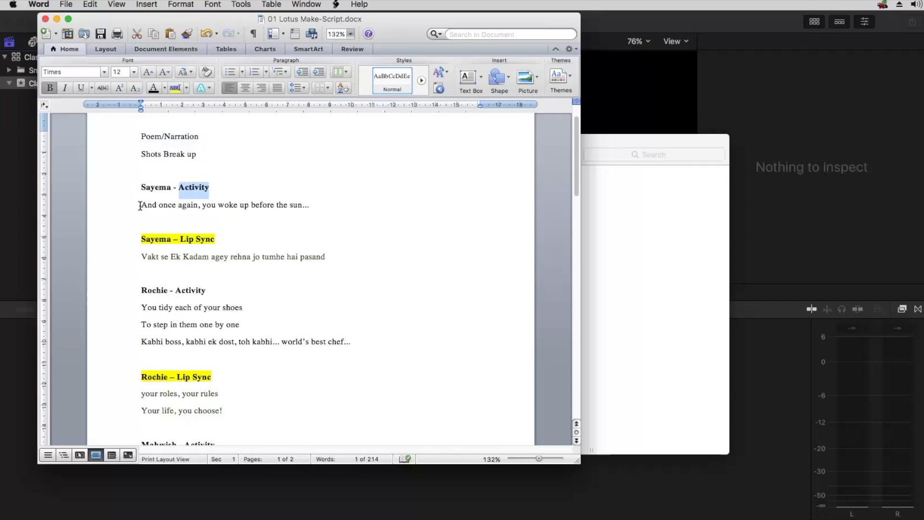
{"action": "triple_click", "coordinate": [303, 204]}
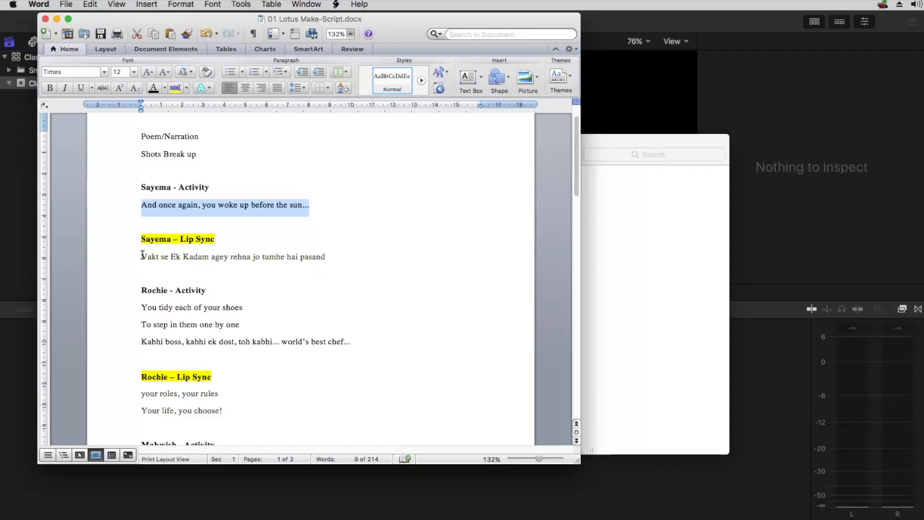
{"action": "left_click_drag", "start_coordinate": [141, 256], "coordinate": [320, 254]}
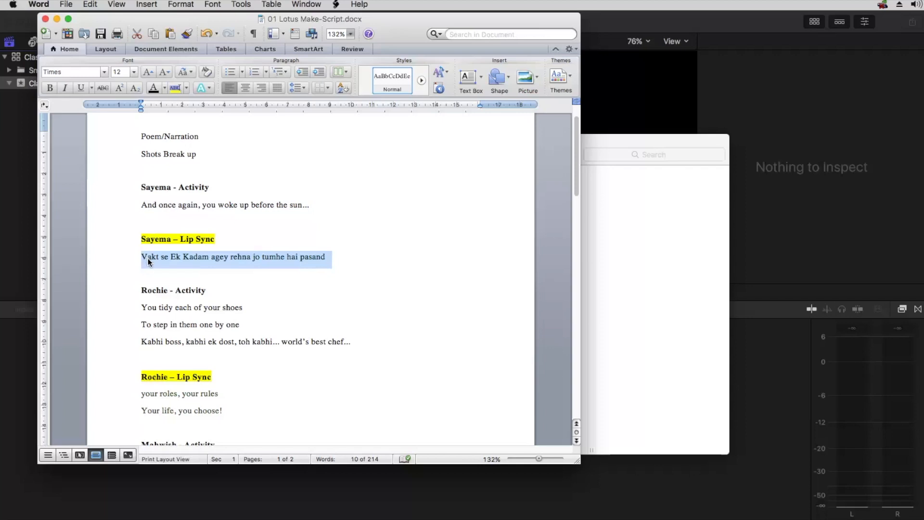
Move the script window aside and reopen 01 Lotus Make-Script.docx from the Lotus Herbal project's Script folder to look through it.
{"action": "left_click_drag", "start_coordinate": [371, 22], "coordinate": [691, 21]}
{"action": "left_click", "coordinate": [336, 158]}
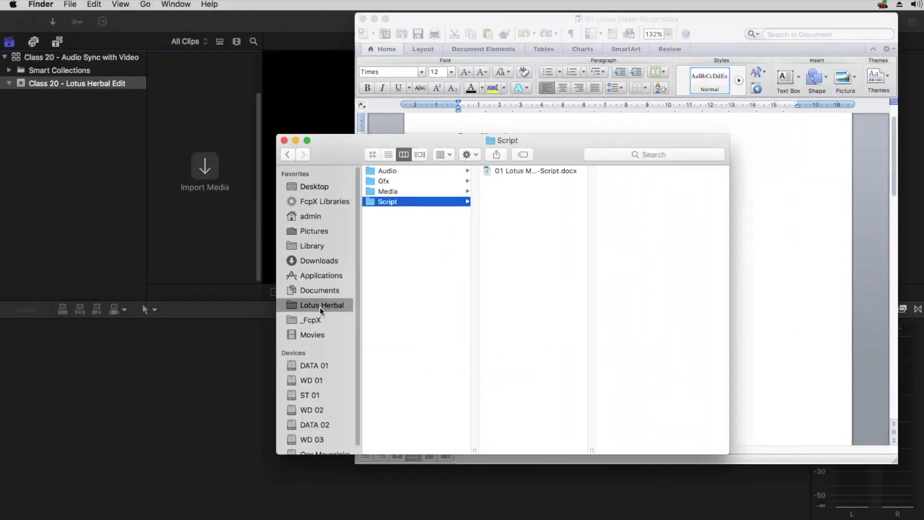
{"action": "left_click", "coordinate": [396, 202]}
{"action": "double_click", "coordinate": [513, 171]}
{"action": "scroll", "coordinate": [515, 218], "scroll_direction": "down", "scroll_amount": 10}
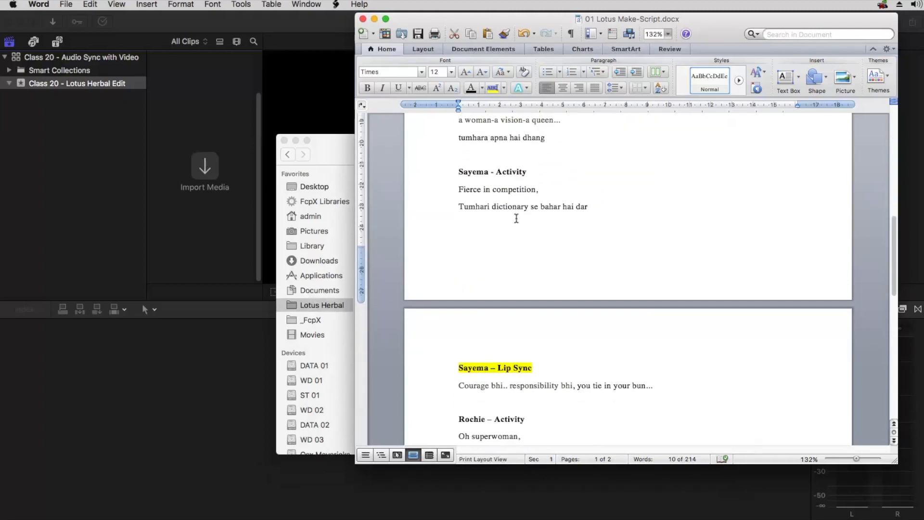
{"action": "scroll", "coordinate": [515, 218], "scroll_direction": "up", "scroll_amount": 10}
In the Audio folder of Lotus Herbal, remove the green tag from Lotus Makeup-Audio Track.wav and show the file's details.
{"action": "left_click", "coordinate": [336, 151]}
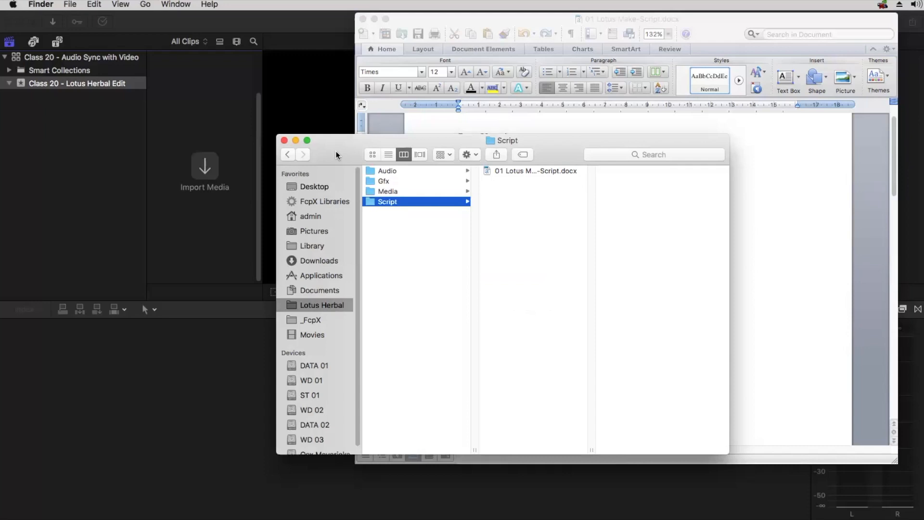
{"action": "left_click", "coordinate": [413, 171]}
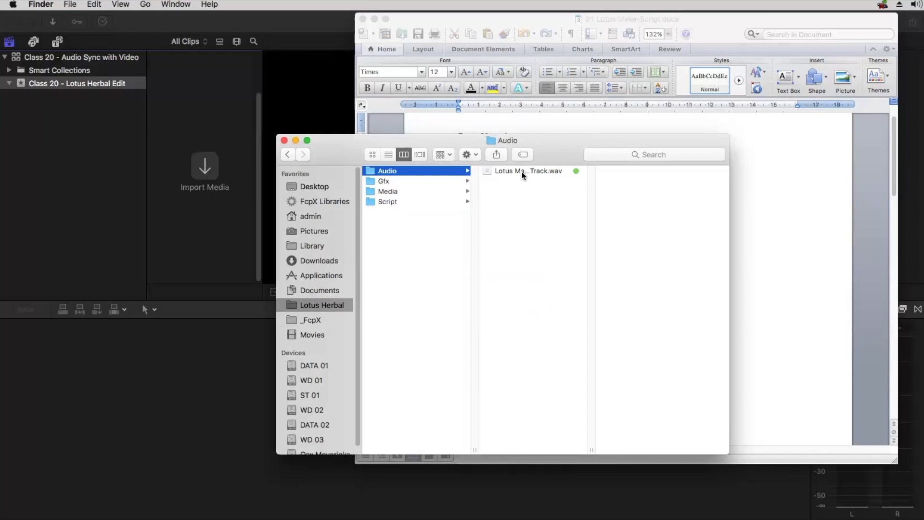
{"action": "right_click", "coordinate": [519, 171]}
{"action": "left_click", "coordinate": [582, 357]}
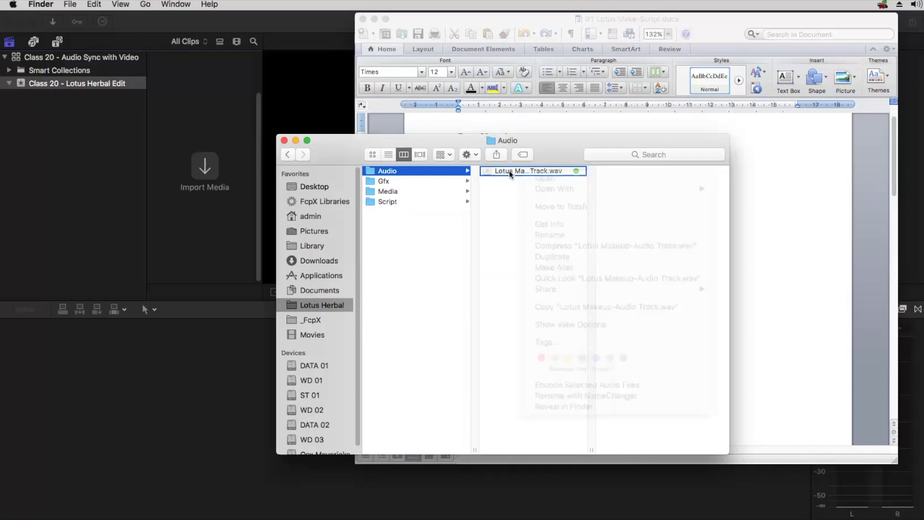
{"action": "left_click", "coordinate": [507, 171]}
{"action": "left_click", "coordinate": [502, 171]}
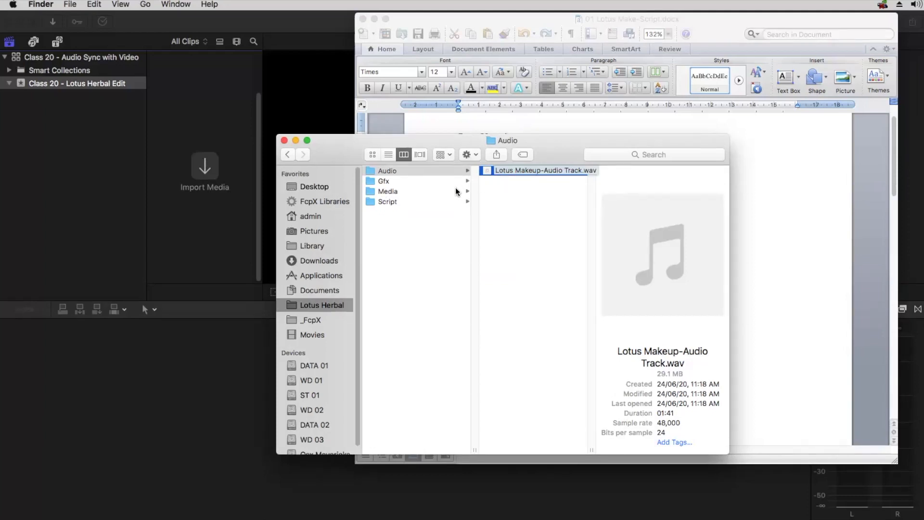
Look through the name graphics in the Aston folder inside Gfx.
{"action": "left_click", "coordinate": [400, 183]}
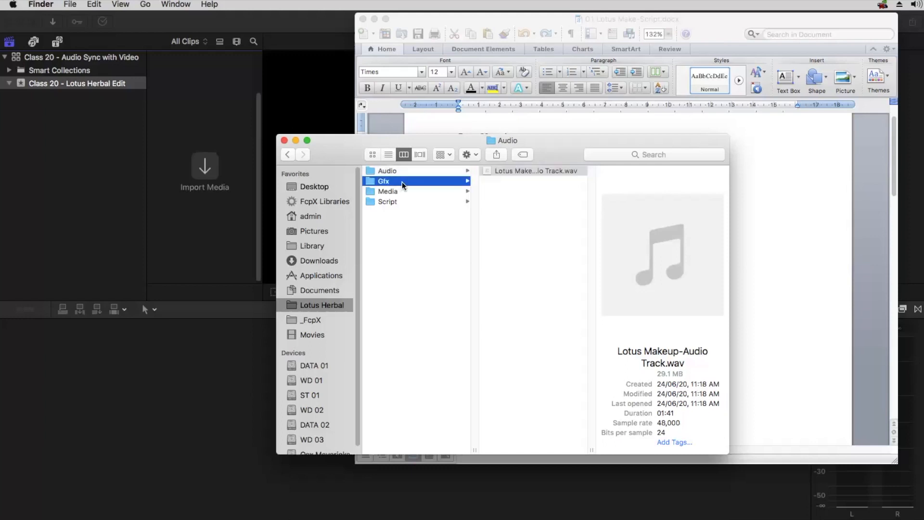
{"action": "left_click", "coordinate": [510, 172]}
{"action": "left_click", "coordinate": [648, 181]}
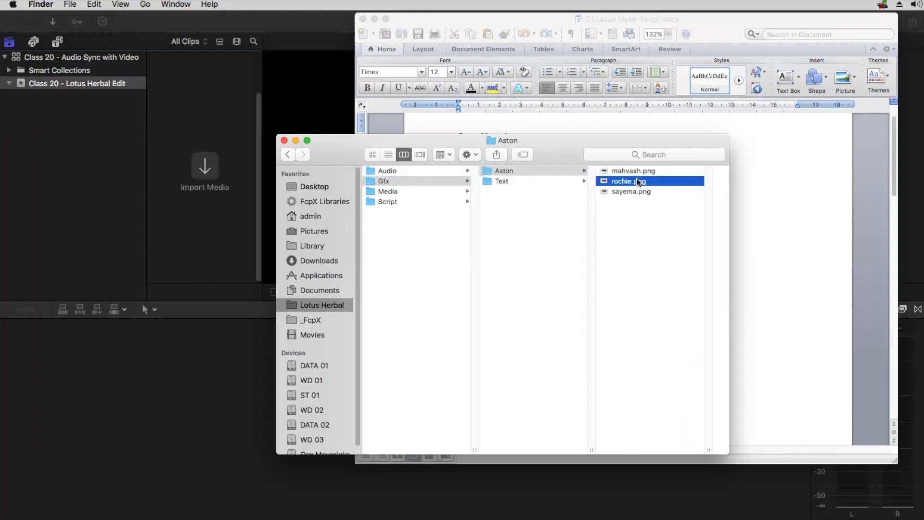
Preview the a woman.png graphic from the Text folder inside Gfx, and close the preview.
{"action": "left_click", "coordinate": [410, 185]}
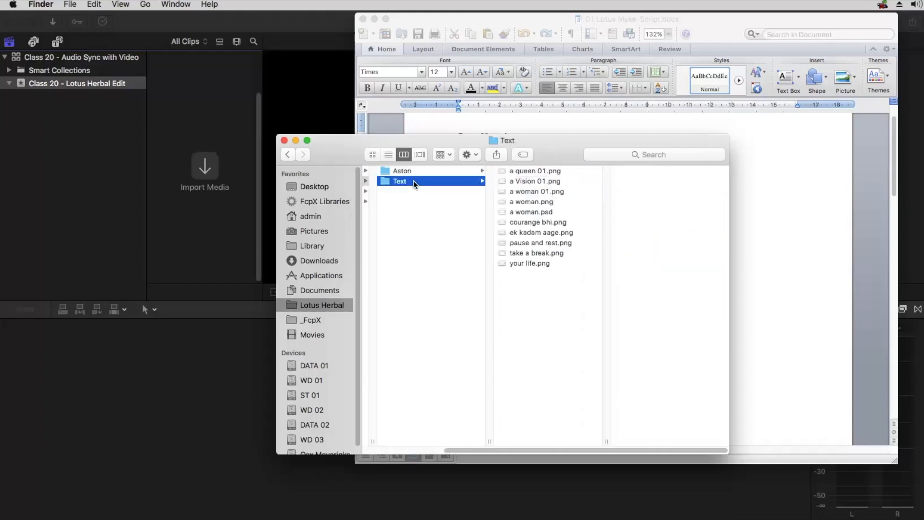
{"action": "left_click", "coordinate": [515, 183]}
{"action": "left_click", "coordinate": [523, 202]}
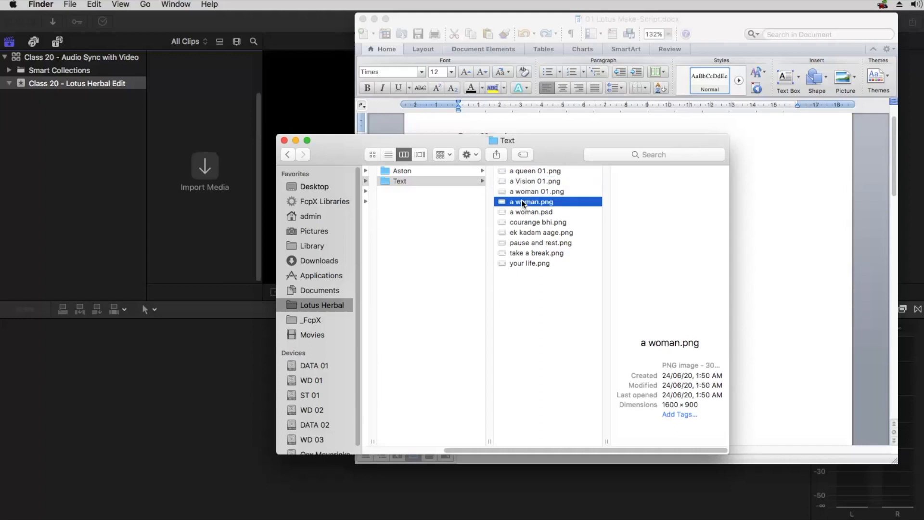
{"action": "key", "text": "space"}
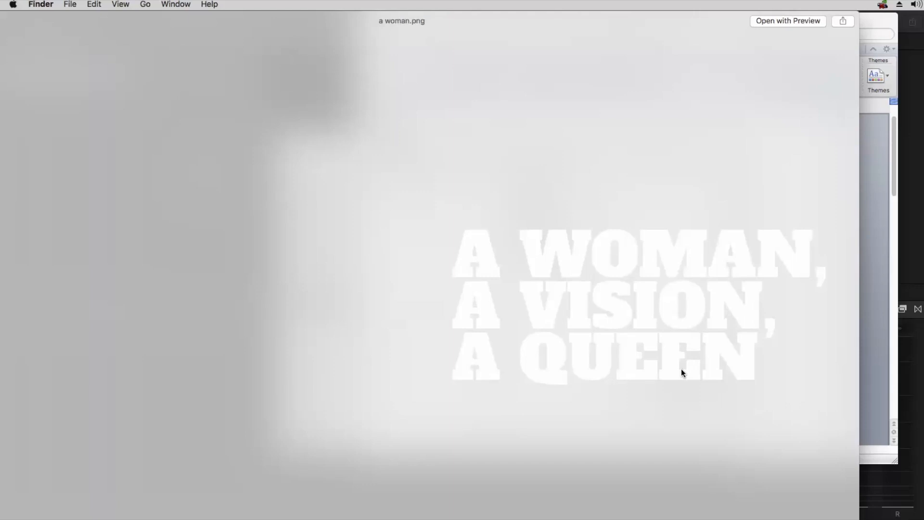
{"action": "key", "text": "space"}
Return to the top level of Lotus Herbal and browse the video clips in the Low Res folder inside Media.
{"action": "left_click", "coordinate": [440, 230]}
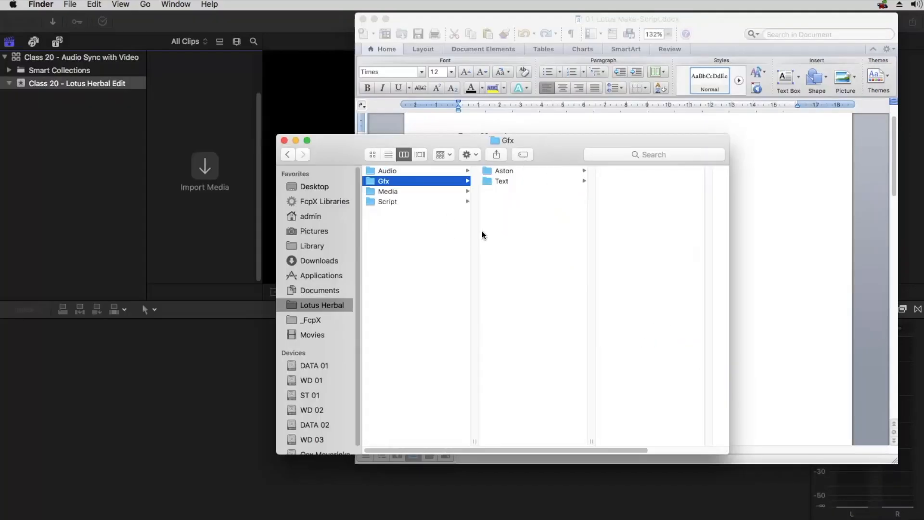
{"action": "left_click", "coordinate": [442, 245]}
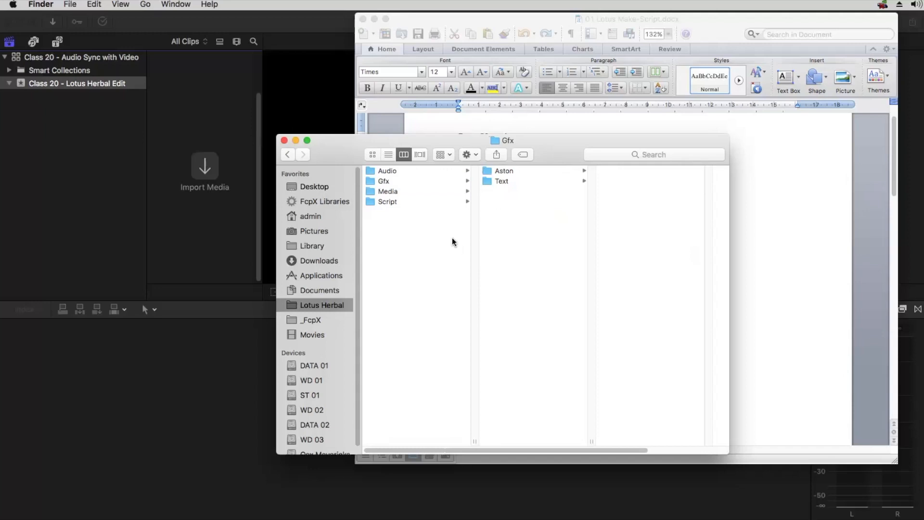
{"action": "left_click", "coordinate": [443, 235]}
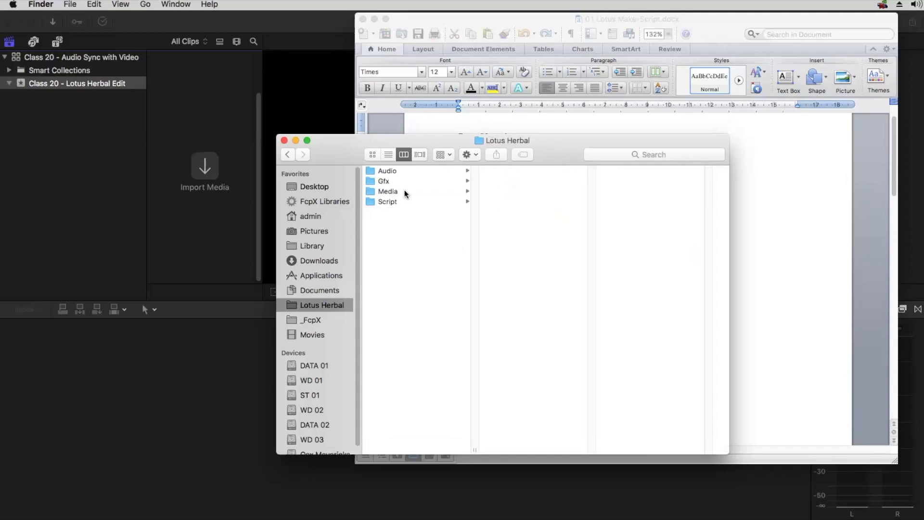
{"action": "left_click", "coordinate": [403, 191]}
{"action": "left_click", "coordinate": [498, 182]}
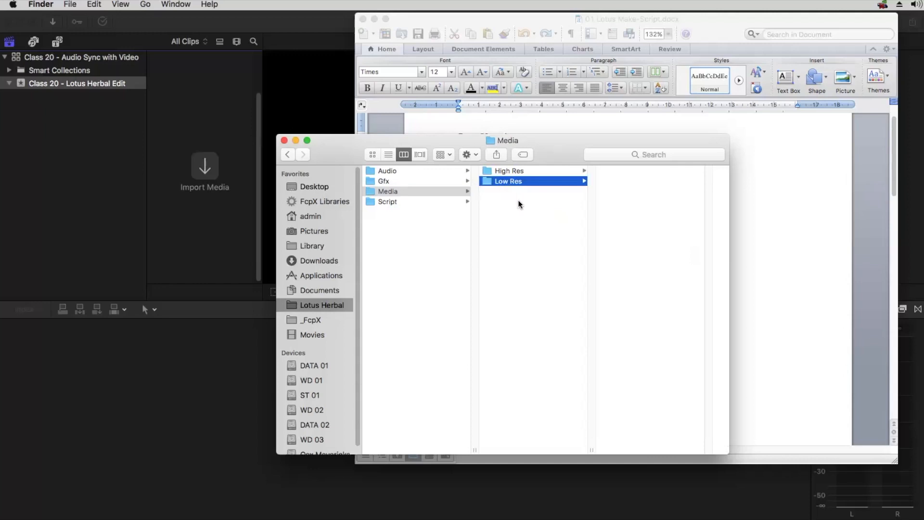
{"action": "scroll", "coordinate": [662, 325], "scroll_direction": "down", "scroll_amount": 10}
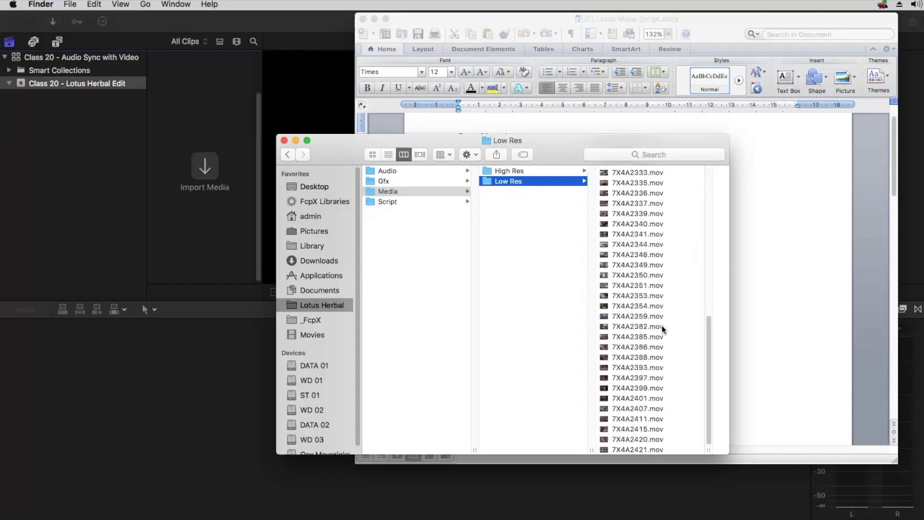
Switch to Final Cut Pro, reveal the Class 20 - Audio Sync with Video library in Finder, and minimize that Finder window after viewing it.
{"action": "left_click", "coordinate": [194, 125]}
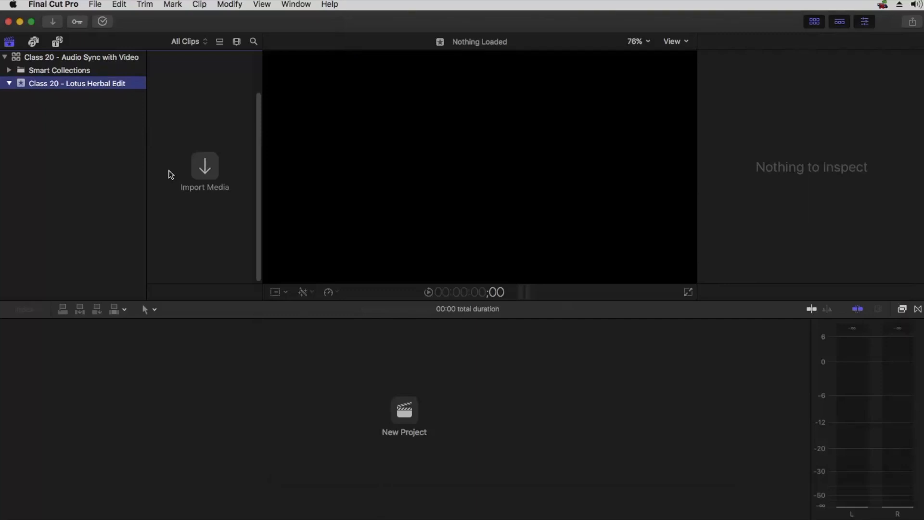
{"action": "left_click", "coordinate": [91, 57]}
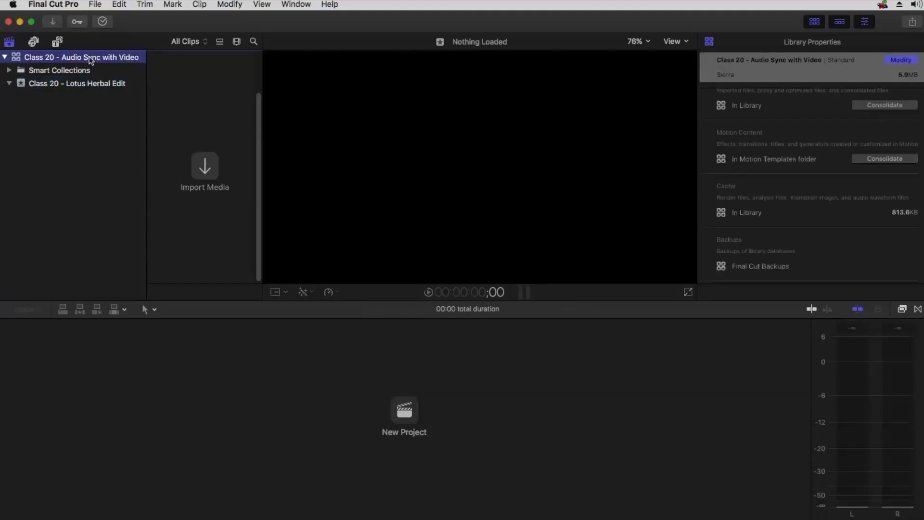
{"action": "right_click", "coordinate": [90, 59]}
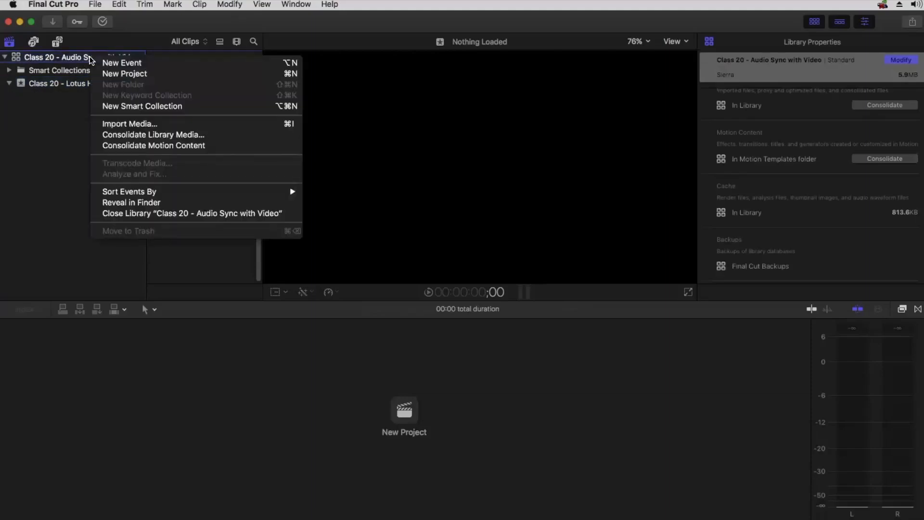
{"action": "left_click", "coordinate": [143, 203]}
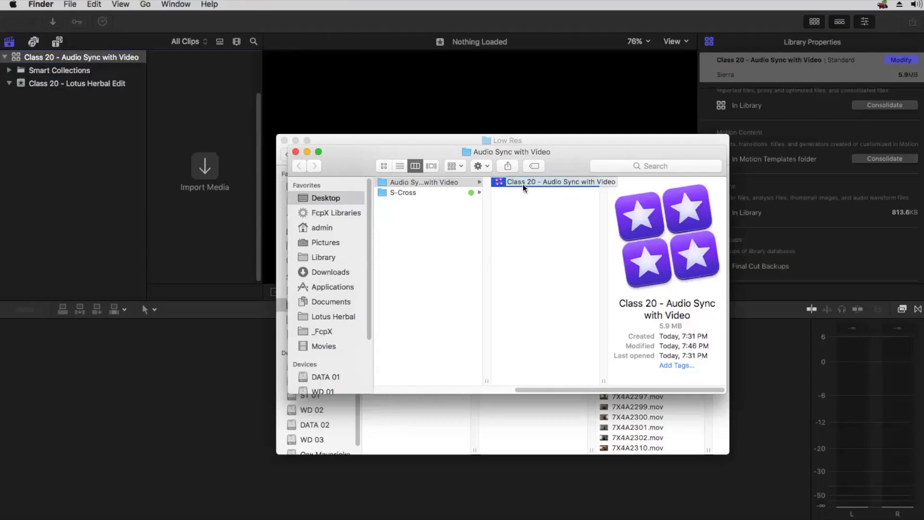
{"action": "left_click_drag", "start_coordinate": [486, 381], "coordinate": [540, 381]}
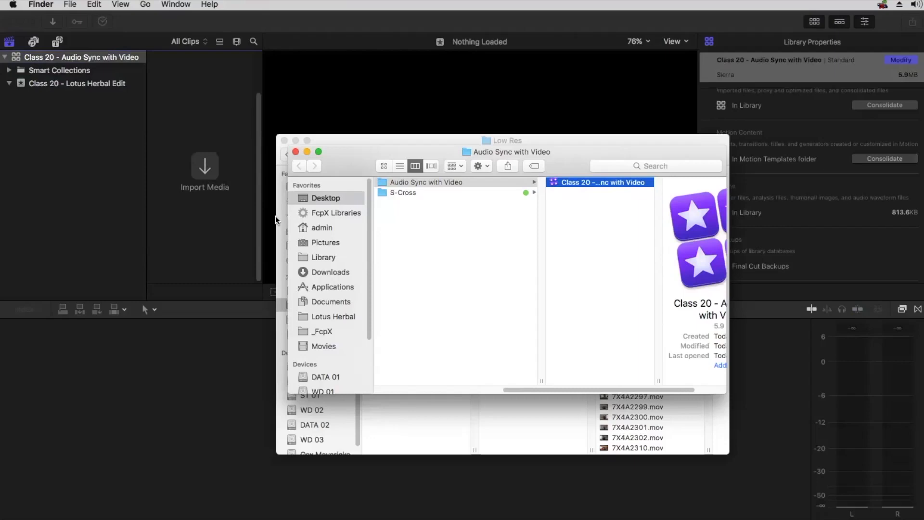
{"action": "left_click", "coordinate": [307, 152]}
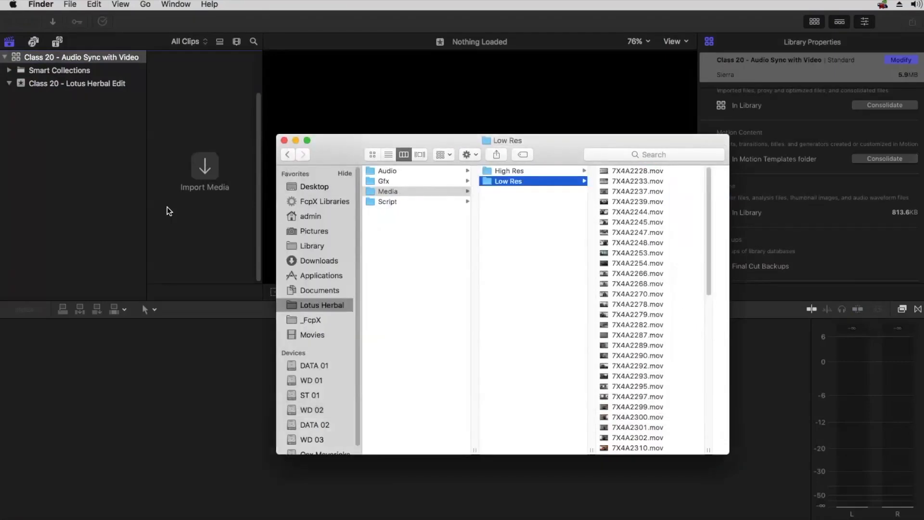
{"action": "left_click", "coordinate": [94, 144]}
{"action": "left_click", "coordinate": [95, 5]}
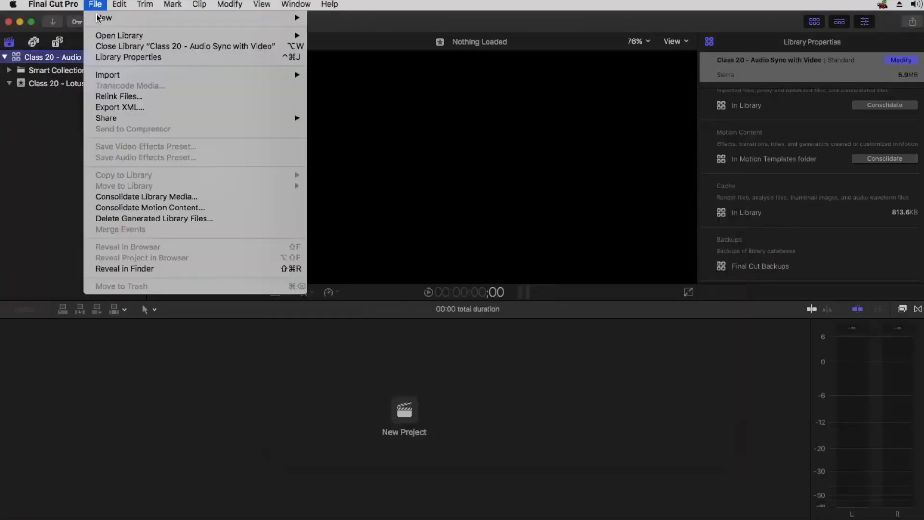
{"action": "left_click", "coordinate": [64, 80]}
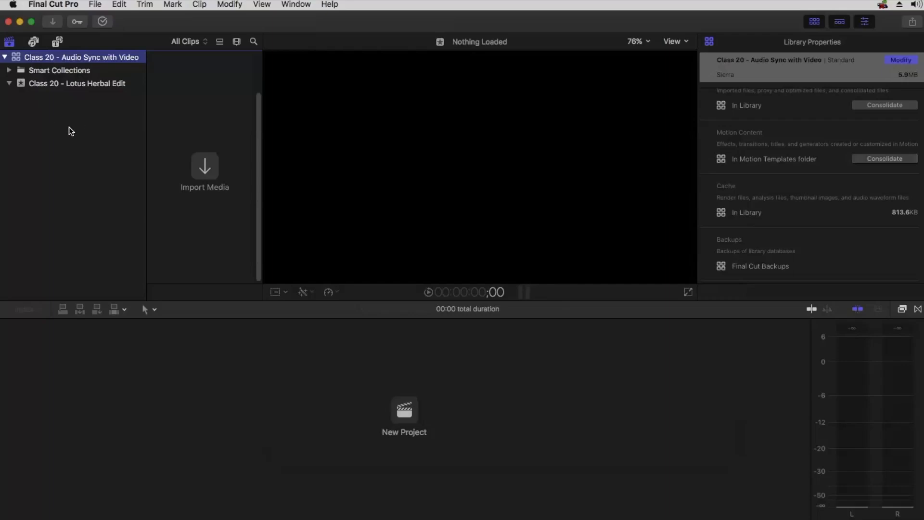
Narrow the libraries sidebar, widen the clip browser, and select the Class 20 - Lotus Herbal Edit event.
{"action": "left_click_drag", "start_coordinate": [145, 172], "coordinate": [128, 172]}
{"action": "left_click_drag", "start_coordinate": [262, 196], "coordinate": [286, 198]}
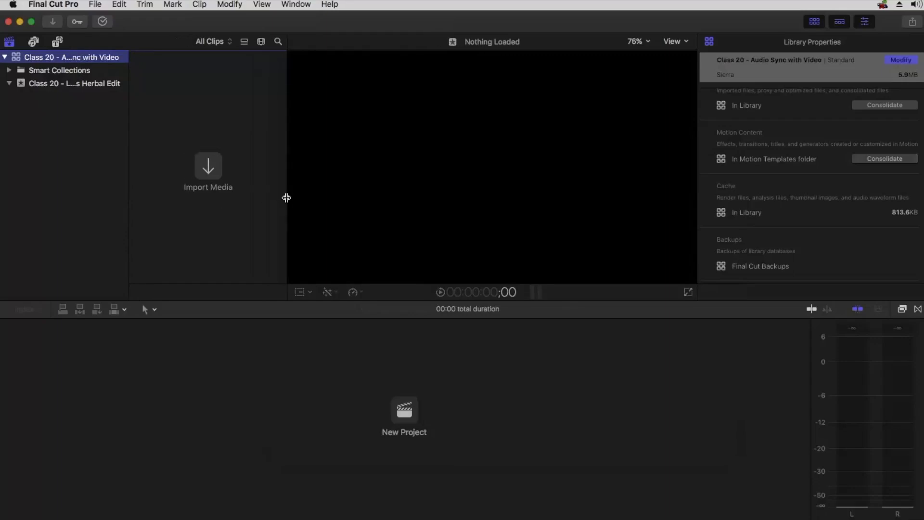
{"action": "left_click", "coordinate": [80, 83]}
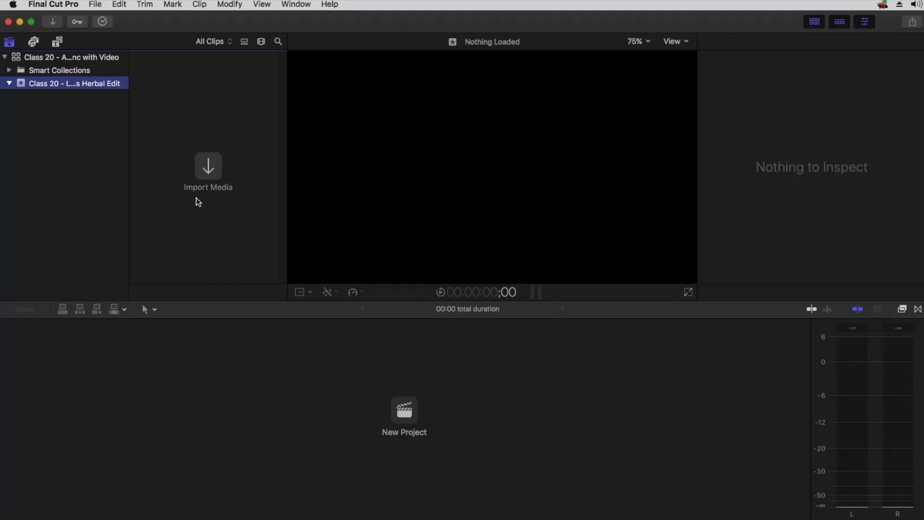
Switch to Finder and compare the total sizes of the High Res and Low Res footage folders in Quick Look previews.
{"action": "key", "text": "super+Tab"}
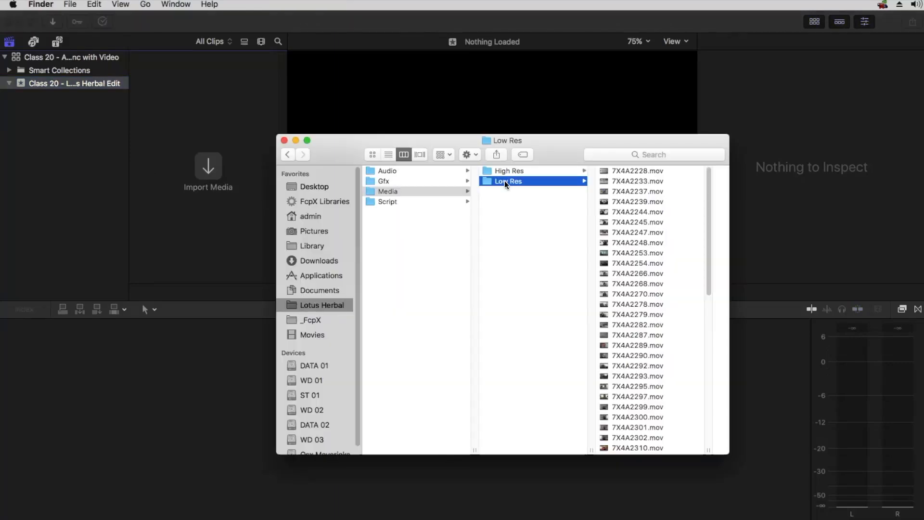
{"action": "left_click", "coordinate": [512, 171]}
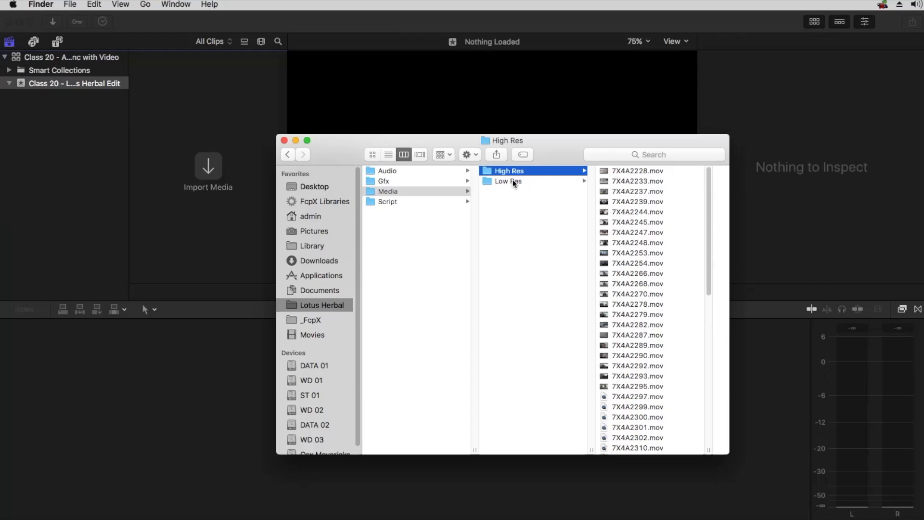
{"action": "left_click", "coordinate": [513, 181]}
{"action": "left_click", "coordinate": [483, 170]}
{"action": "key", "text": "space"}
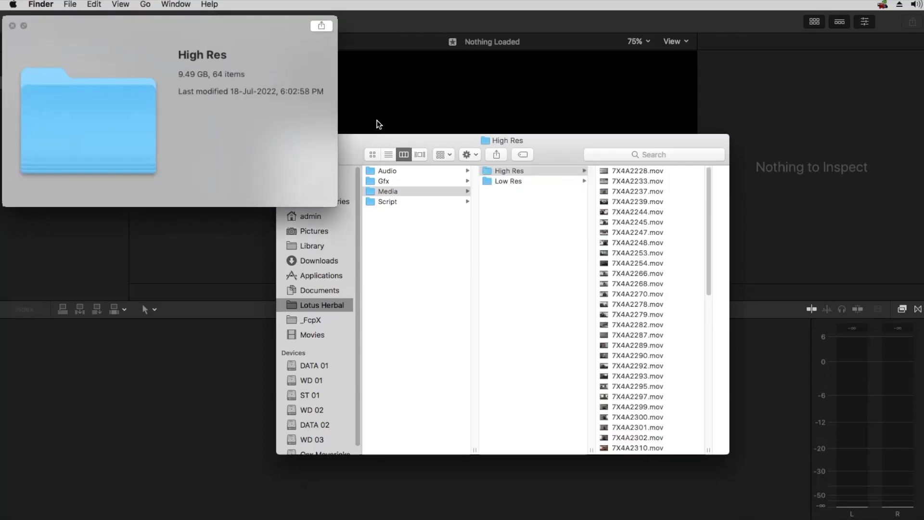
{"action": "left_click_drag", "start_coordinate": [178, 25], "coordinate": [461, 125]}
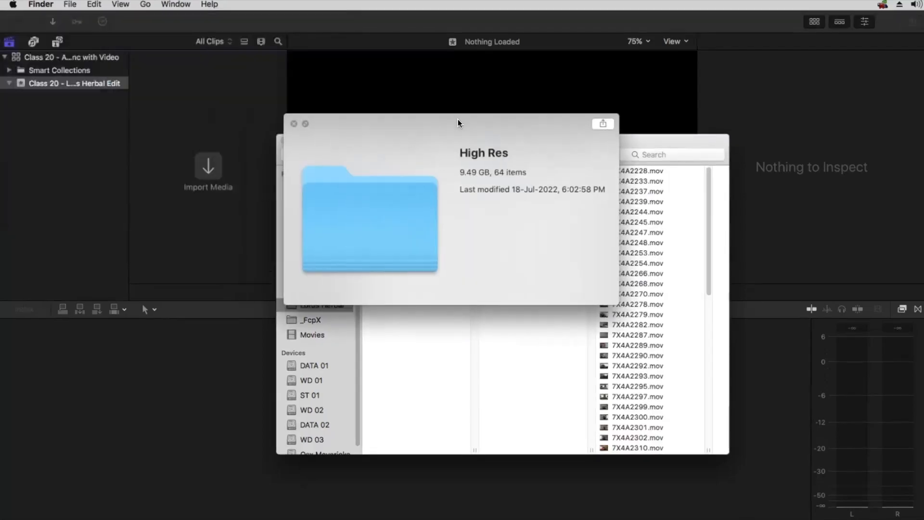
{"action": "key", "text": "space"}
{"action": "left_click", "coordinate": [484, 180]}
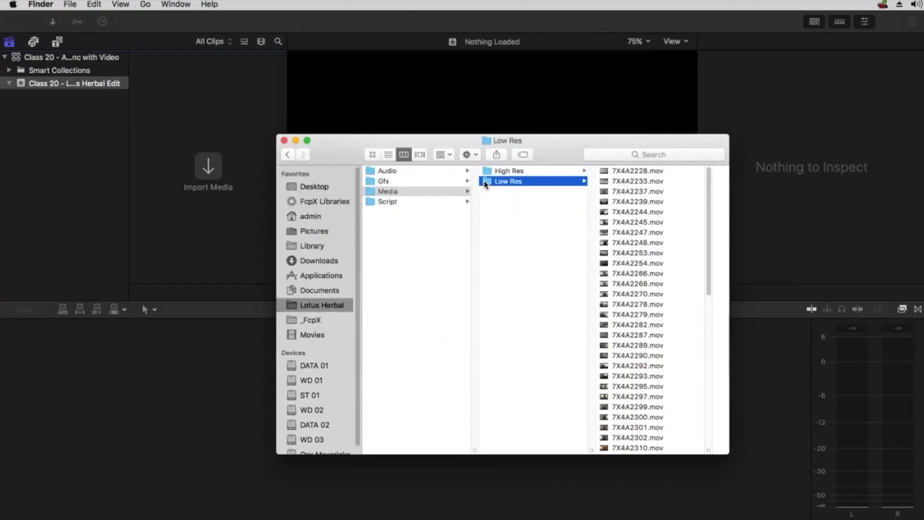
{"action": "key", "text": "space"}
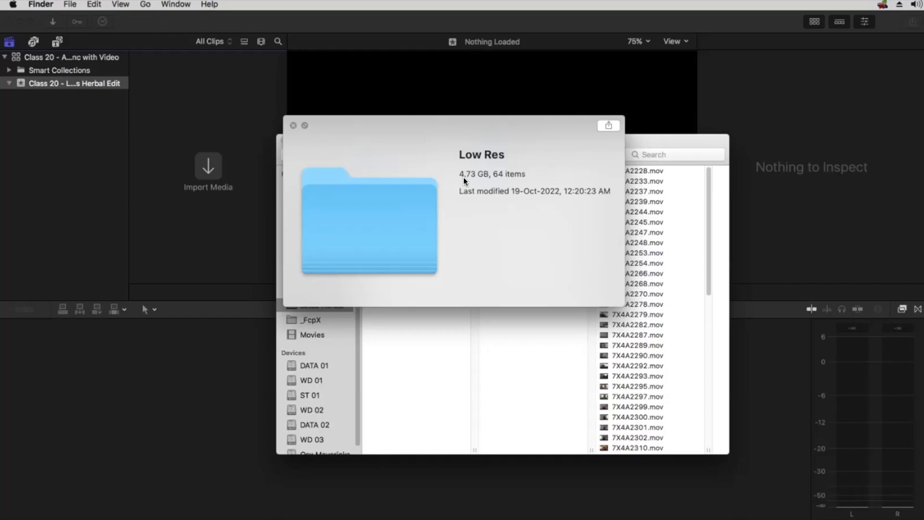
{"action": "key", "text": "space"}
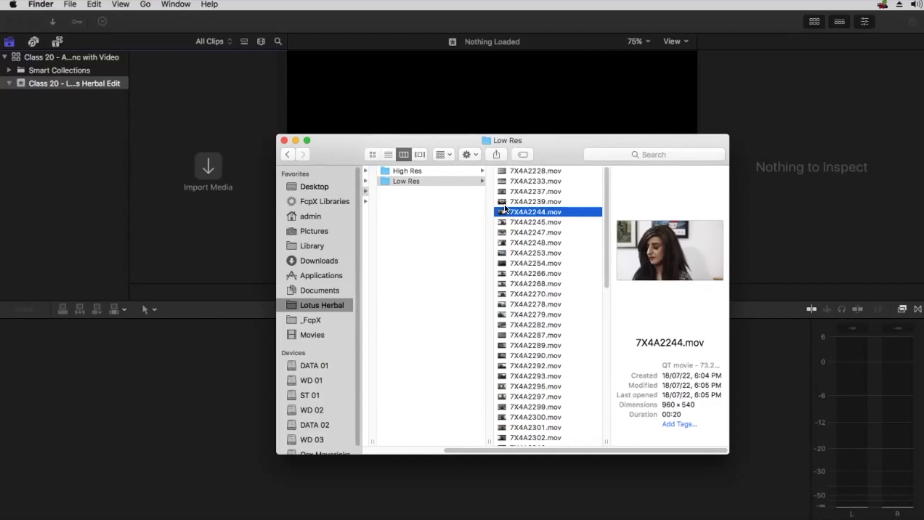
Inspect the dimensions, duration and file size of 7X4A2245.mov in the Low Res folder.
{"action": "left_click", "coordinate": [516, 221]}
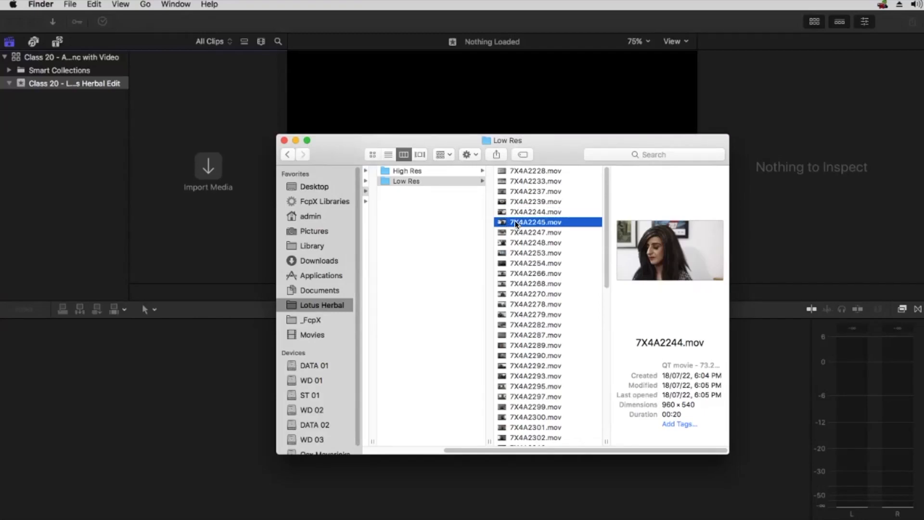
{"action": "left_click", "coordinate": [660, 403]}
{"action": "left_click_drag", "start_coordinate": [694, 403], "coordinate": [663, 405]}
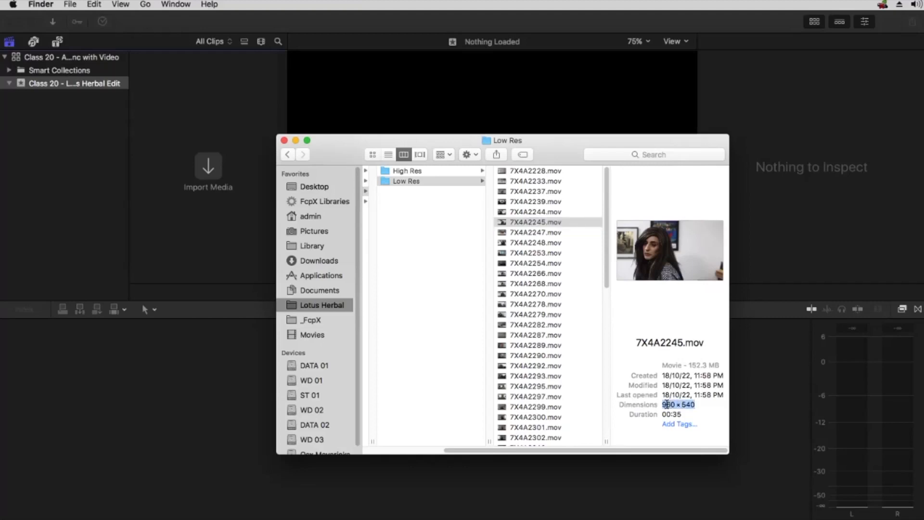
{"action": "left_click_drag", "start_coordinate": [660, 414], "coordinate": [677, 408]}
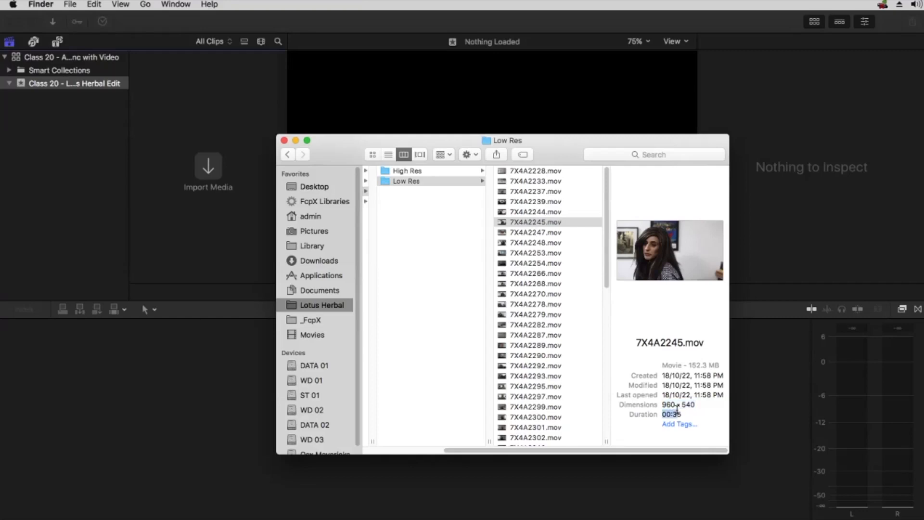
{"action": "left_click_drag", "start_coordinate": [689, 364], "coordinate": [712, 364]}
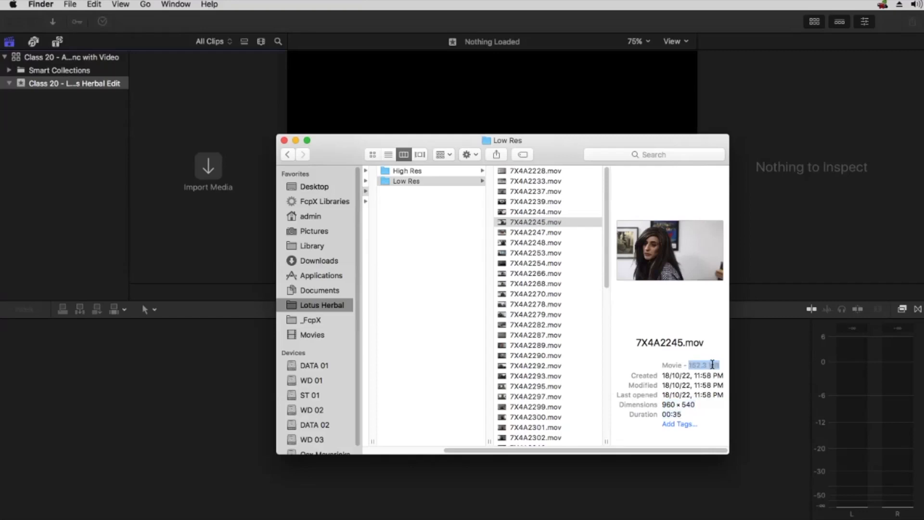
Check the dimensions and file size of 7X4A2248.mov in the High Res folder for comparison.
{"action": "left_click", "coordinate": [410, 171]}
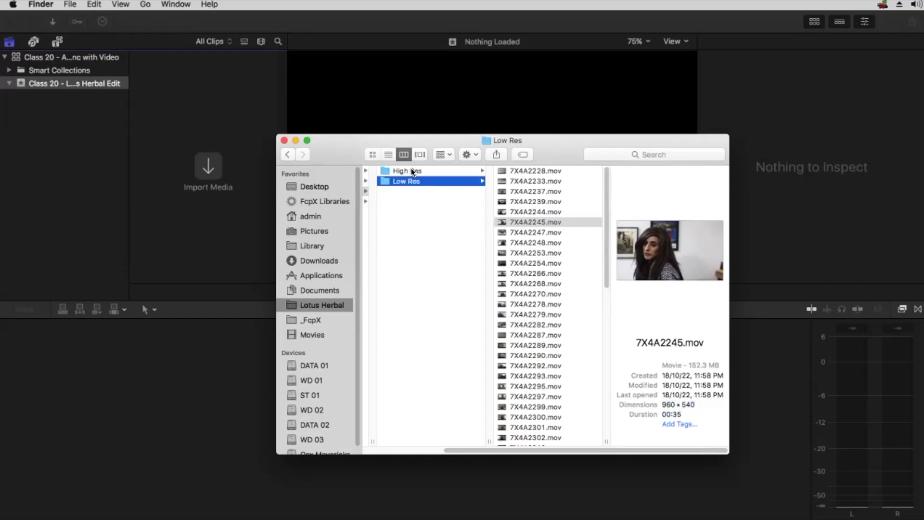
{"action": "left_click", "coordinate": [529, 245]}
{"action": "left_click_drag", "start_coordinate": [662, 404], "coordinate": [698, 404]}
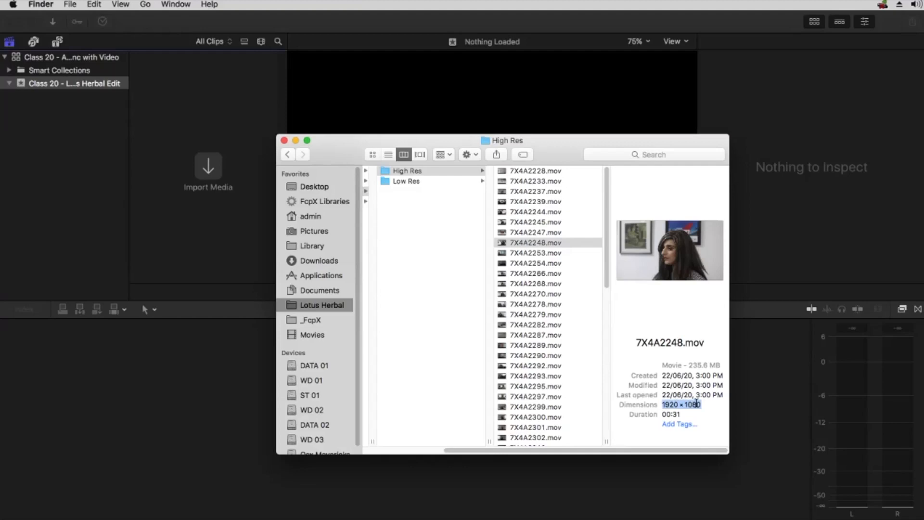
{"action": "double_click", "coordinate": [702, 359]}
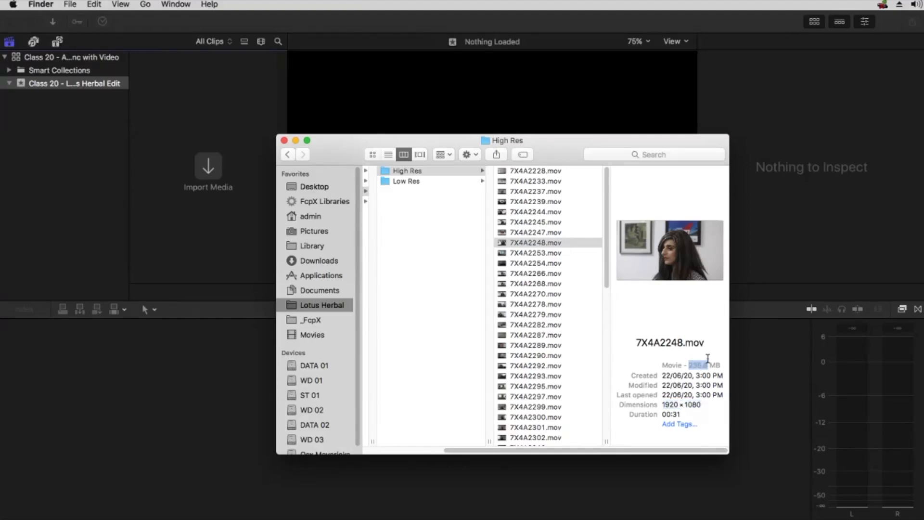
Import the Low Res folder from Finder into the Class 20 - Lotus Herbal Edit event in Final Cut Pro.
{"action": "left_click", "coordinate": [436, 181]}
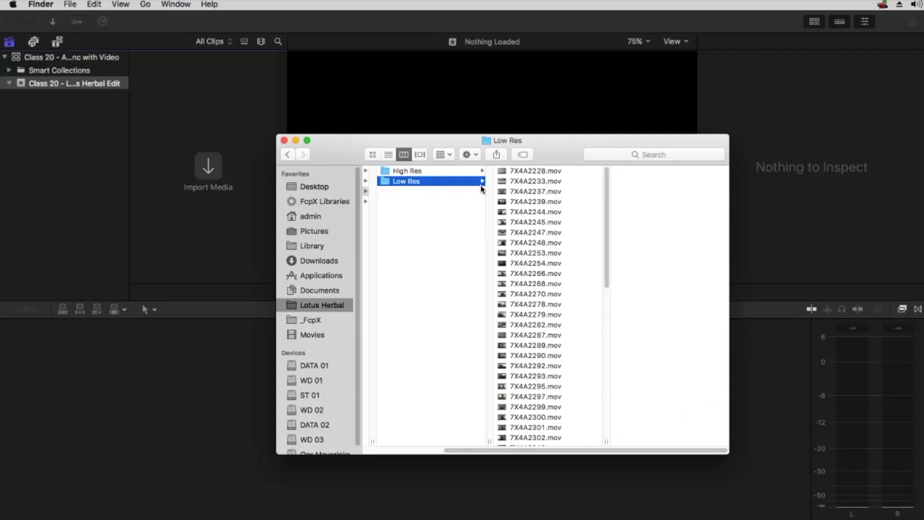
{"action": "left_click_drag", "start_coordinate": [382, 182], "coordinate": [102, 88]}
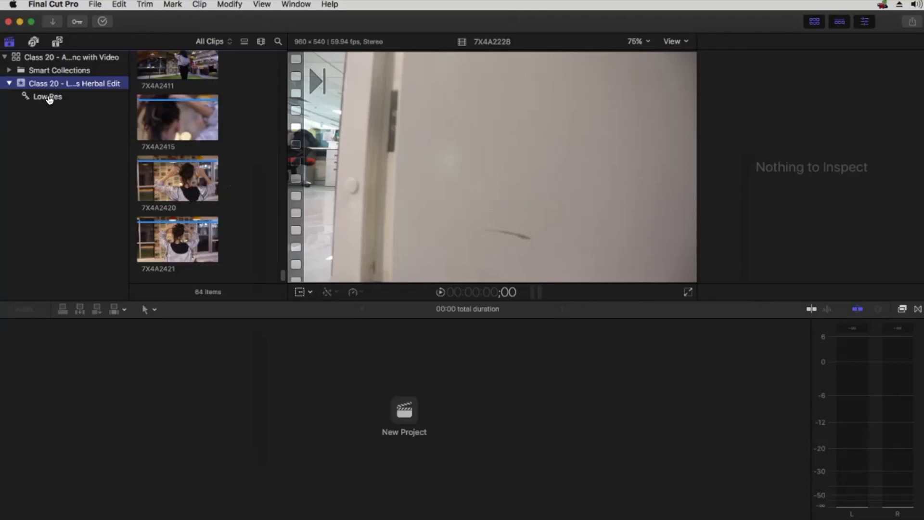
{"action": "key", "text": "super+Tab"}
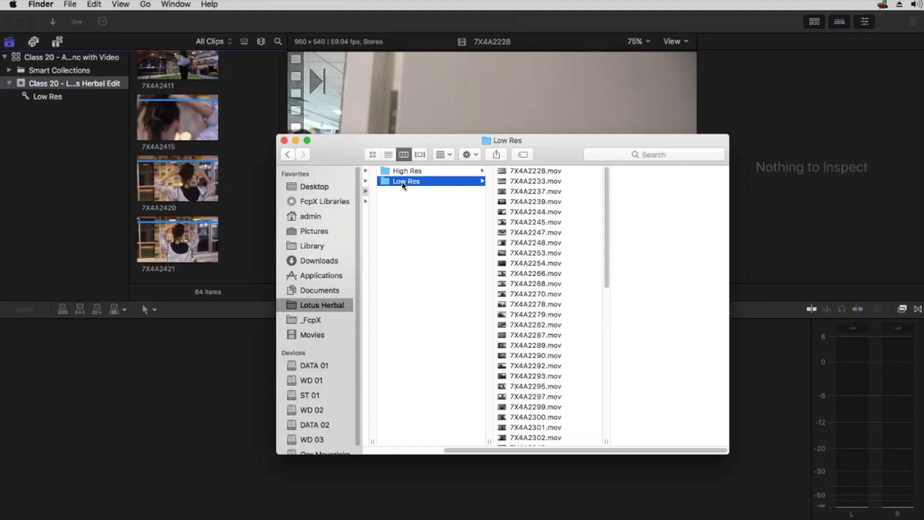
{"action": "left_click", "coordinate": [47, 114]}
Rename the Low Res keyword collection as Footage.
{"action": "left_click", "coordinate": [48, 96]}
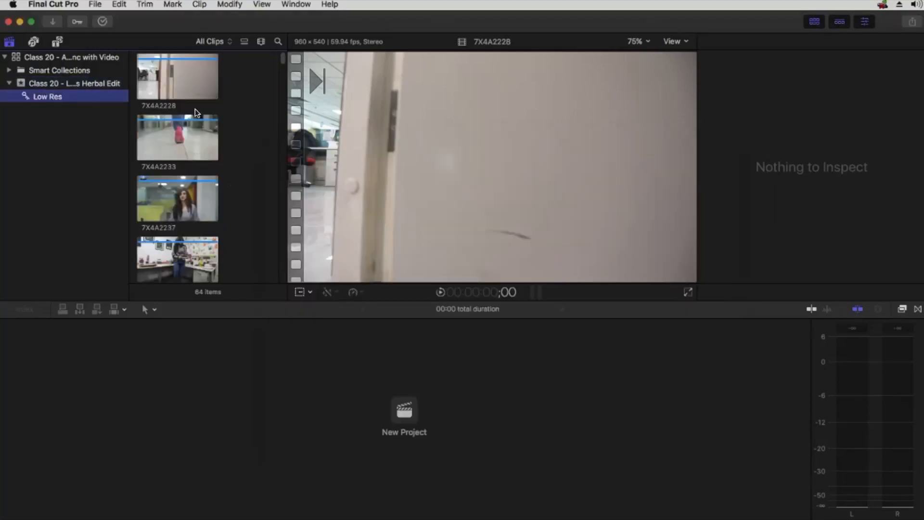
{"action": "left_click", "coordinate": [56, 95]}
{"action": "left_click", "coordinate": [53, 97]}
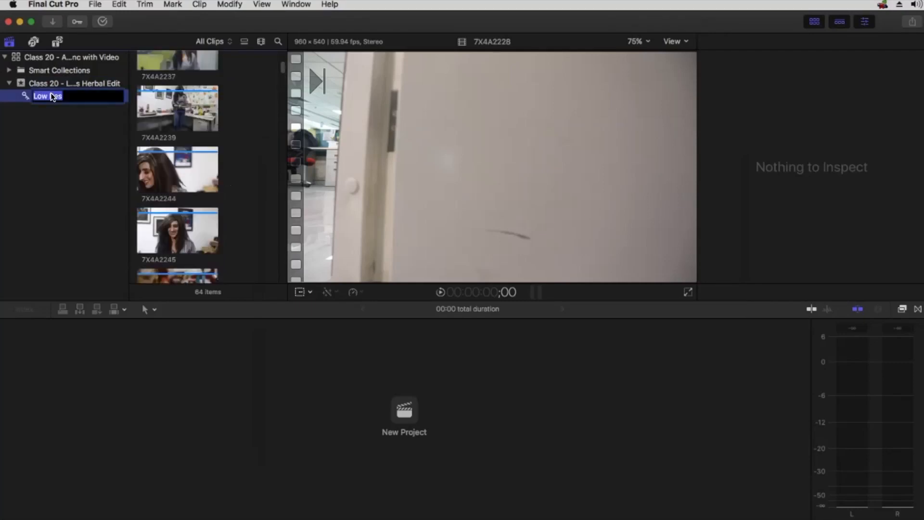
{"action": "type", "text": "Footage"}
{"action": "key", "text": "Return"}
{"action": "scroll", "coordinate": [191, 100], "scroll_direction": "up", "scroll_amount": 5}
Import the Audio folder with Lotus Makeup-Audio Track.wav from Finder into the Lotus Herbal Edit event and open its Audio collection.
{"action": "key", "text": "super+Tab"}
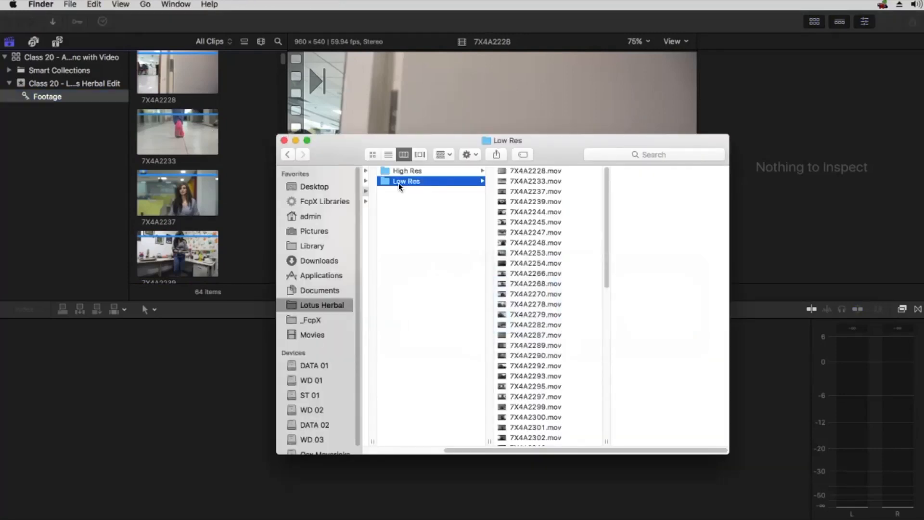
{"action": "left_click", "coordinate": [437, 212]}
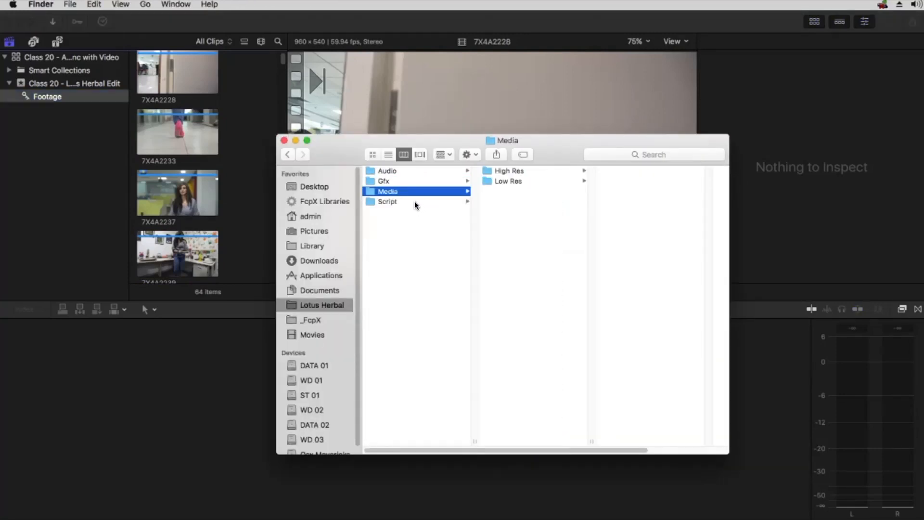
{"action": "left_click", "coordinate": [382, 171]}
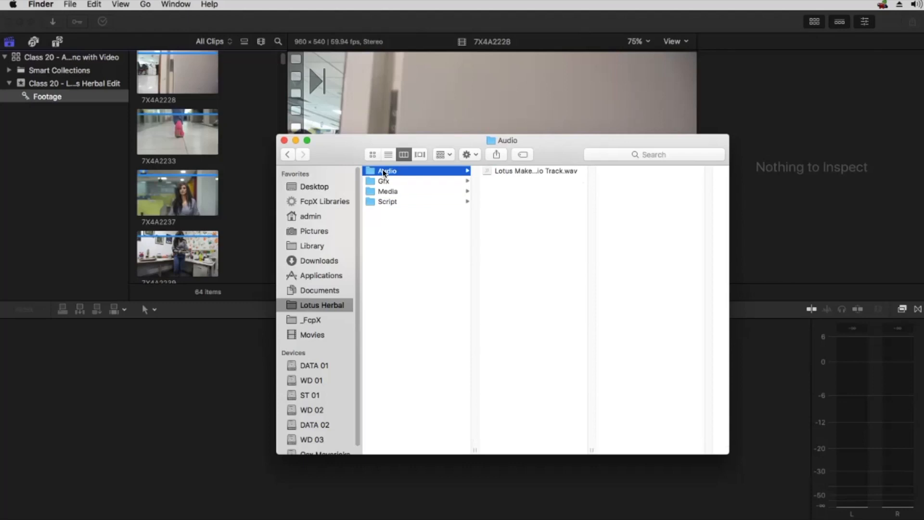
{"action": "left_click", "coordinate": [504, 169]}
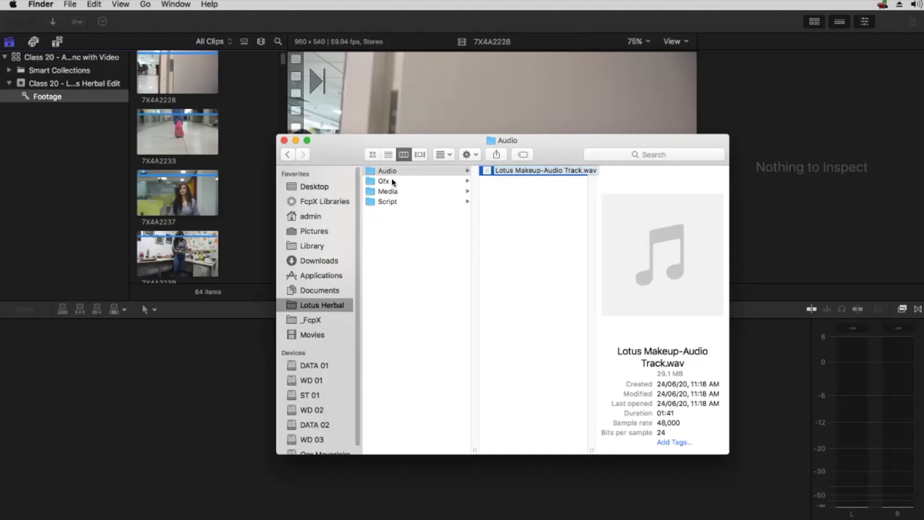
{"action": "left_click_drag", "start_coordinate": [365, 169], "coordinate": [65, 87]}
{"action": "left_click", "coordinate": [43, 94]}
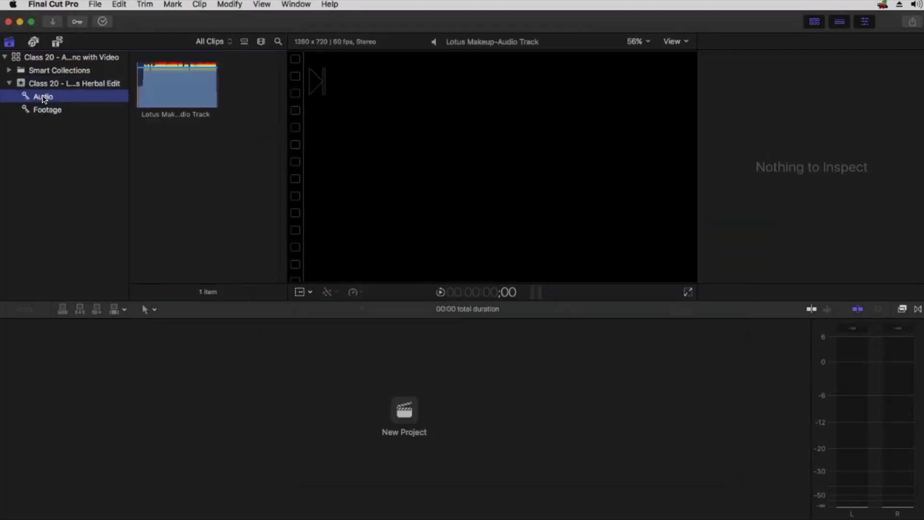
Look through the clips in the Footage keyword collection.
{"action": "left_click", "coordinate": [41, 108]}
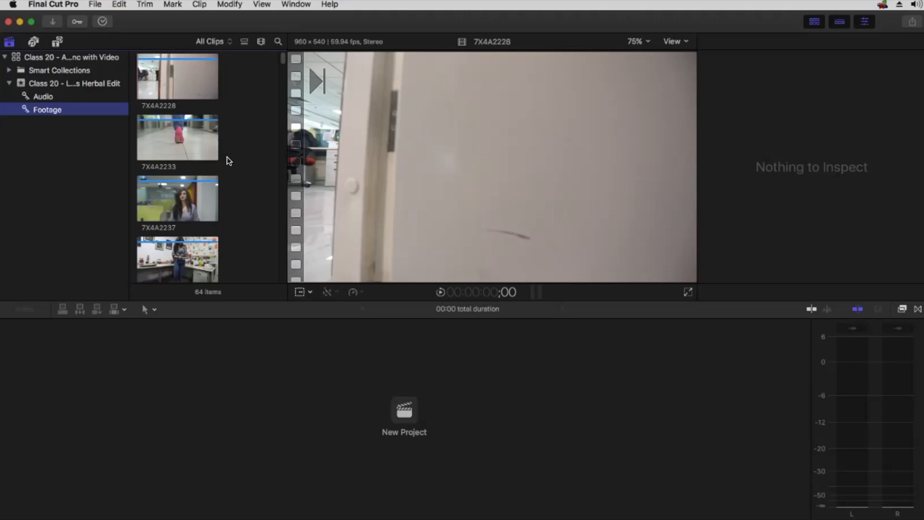
{"action": "scroll", "coordinate": [206, 153], "scroll_direction": "down", "scroll_amount": 2}
{"action": "scroll", "coordinate": [202, 153], "scroll_direction": "down", "scroll_amount": 10}
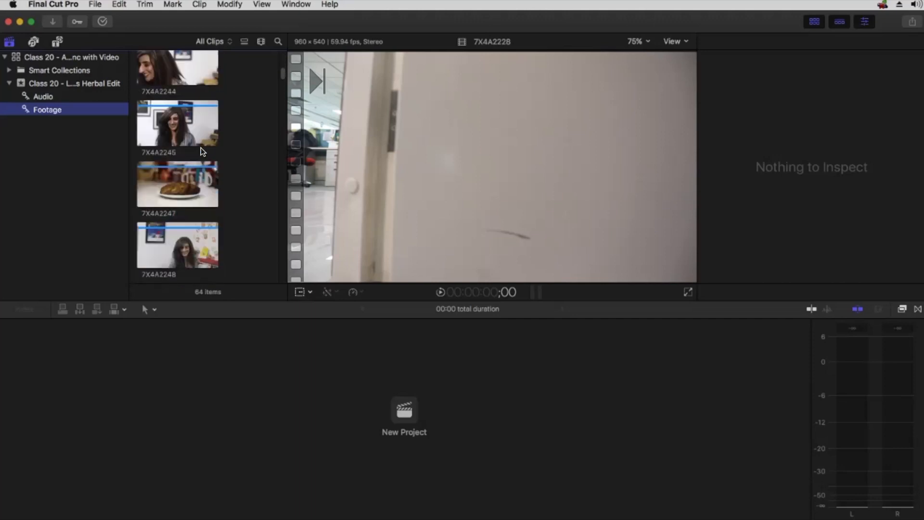
{"action": "scroll", "coordinate": [201, 153], "scroll_direction": "down", "scroll_amount": 10}
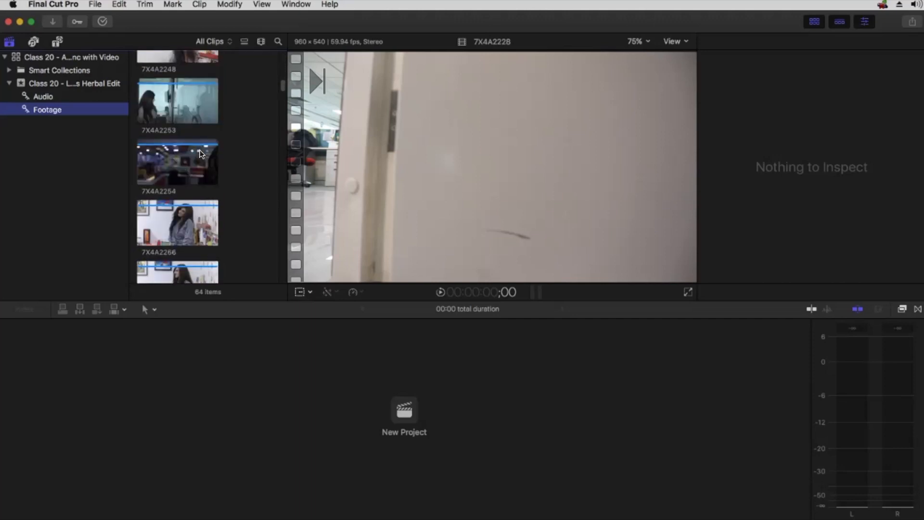
{"action": "scroll", "coordinate": [201, 153], "scroll_direction": "down", "scroll_amount": 10}
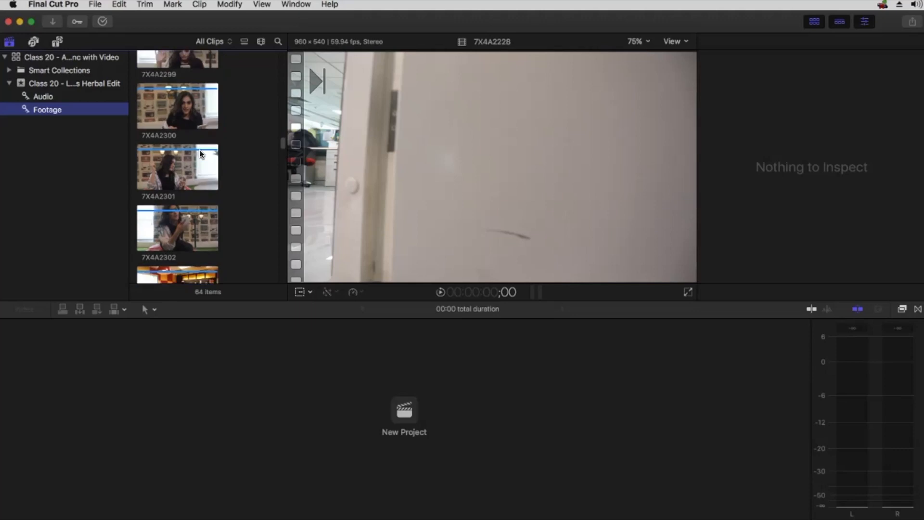
{"action": "scroll", "coordinate": [201, 153], "scroll_direction": "down", "scroll_amount": 10}
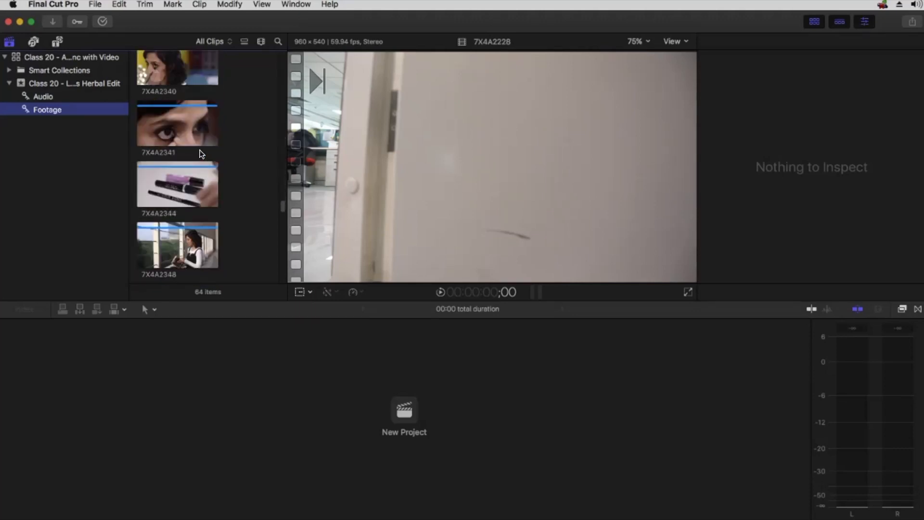
{"action": "scroll", "coordinate": [201, 153], "scroll_direction": "up", "scroll_amount": 20}
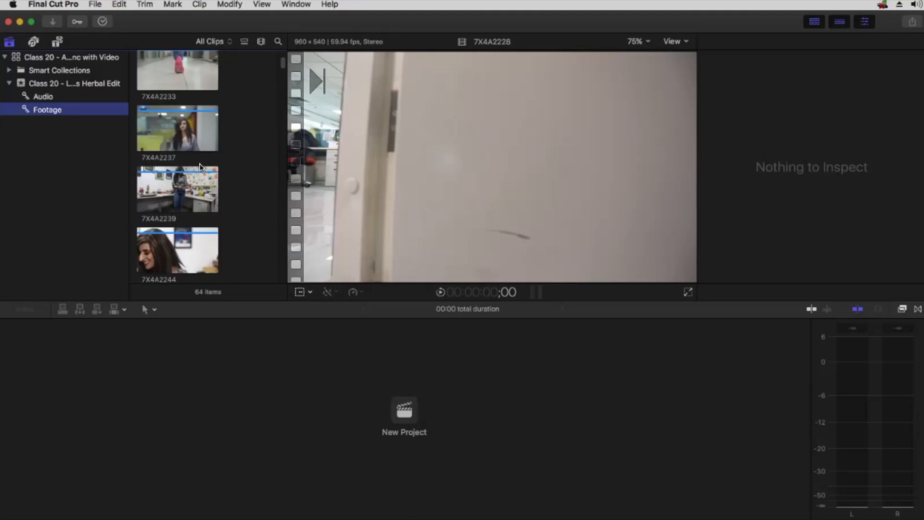
Switch to the 01 Lotus Make-Script.docx document in Word and highlight the first Activity line, "And once again, you woke up before the sun".
{"action": "key", "text": "super+Tab"}
{"action": "key", "text": "super+Tab"}
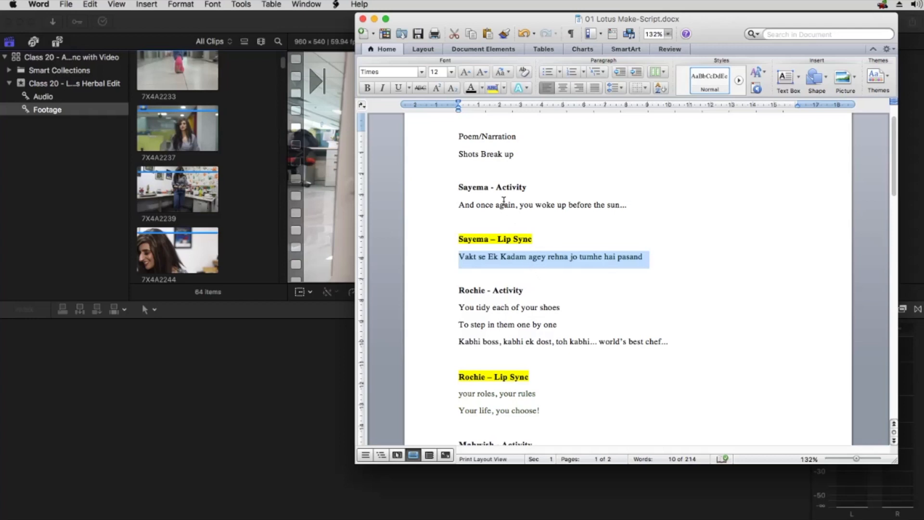
{"action": "left_click", "coordinate": [463, 186]}
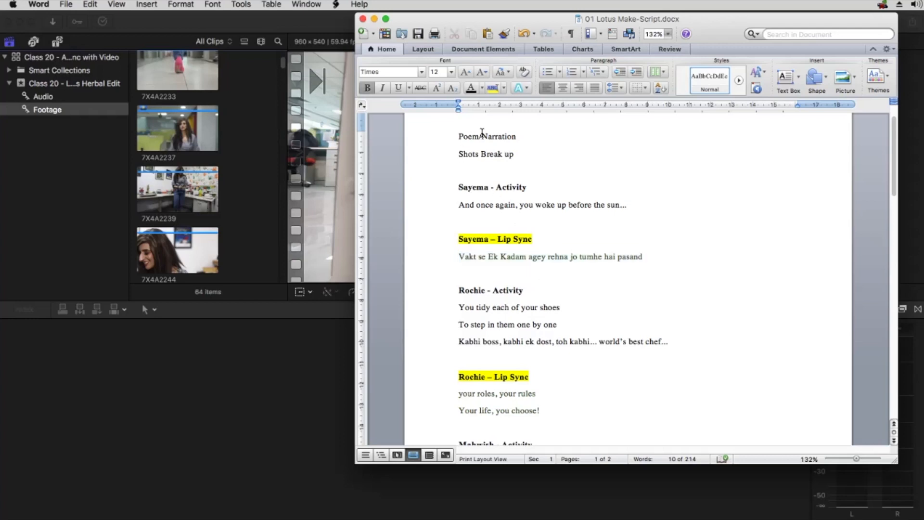
{"action": "left_click_drag", "start_coordinate": [456, 186], "coordinate": [611, 204]}
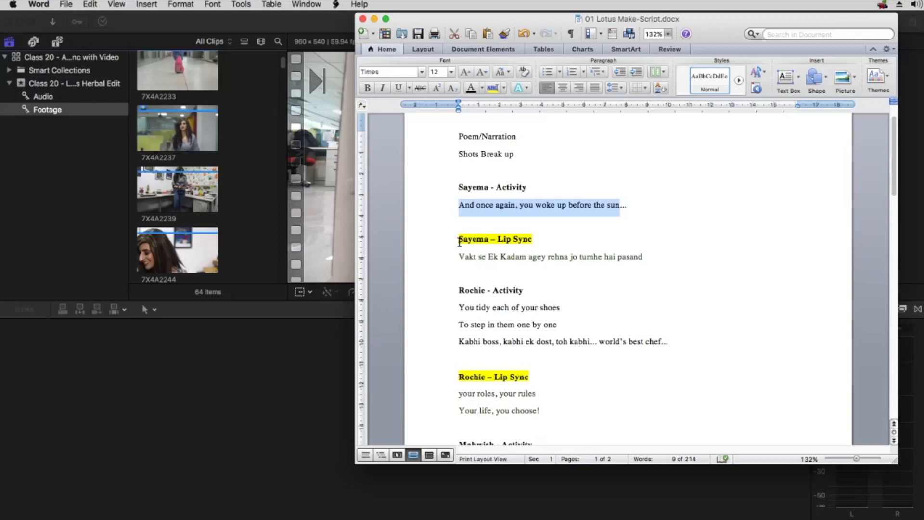
Read the script's first two Lip Sync sections, highlighting "Vakt se Ek Kadam agey rehna jo tumhe hai pasand" and "your roles, your rules / Your life, you choose!".
{"action": "left_click", "coordinate": [496, 237]}
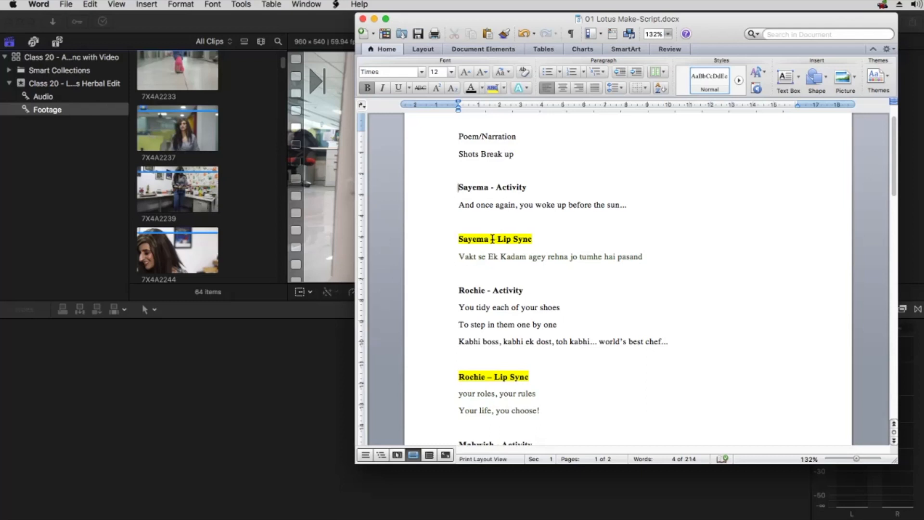
{"action": "left_click_drag", "start_coordinate": [456, 255], "coordinate": [625, 255]}
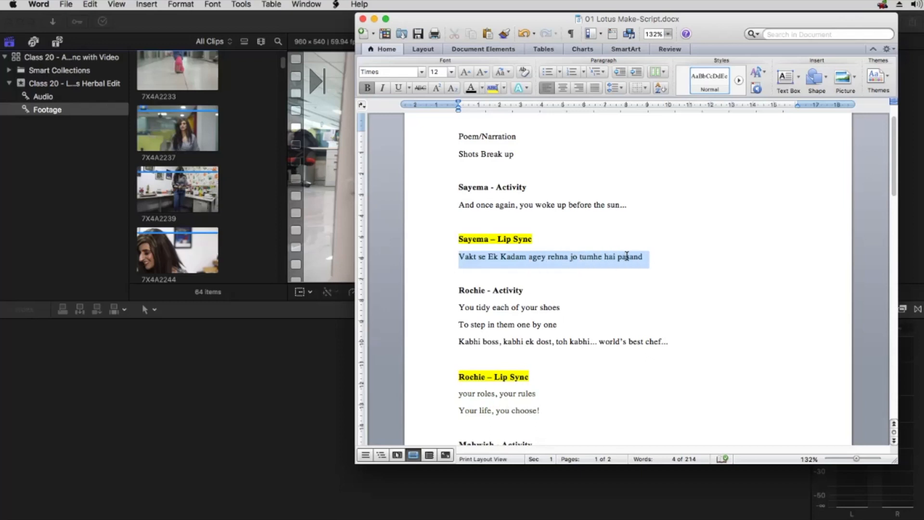
{"action": "left_click", "coordinate": [590, 276]}
{"action": "scroll", "coordinate": [500, 270], "scroll_direction": "down", "scroll_amount": 3}
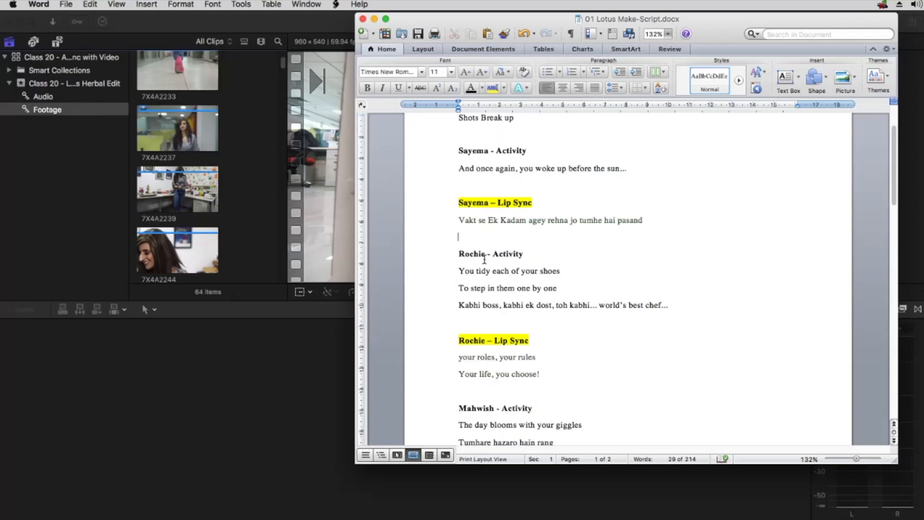
{"action": "double_click", "coordinate": [482, 252]}
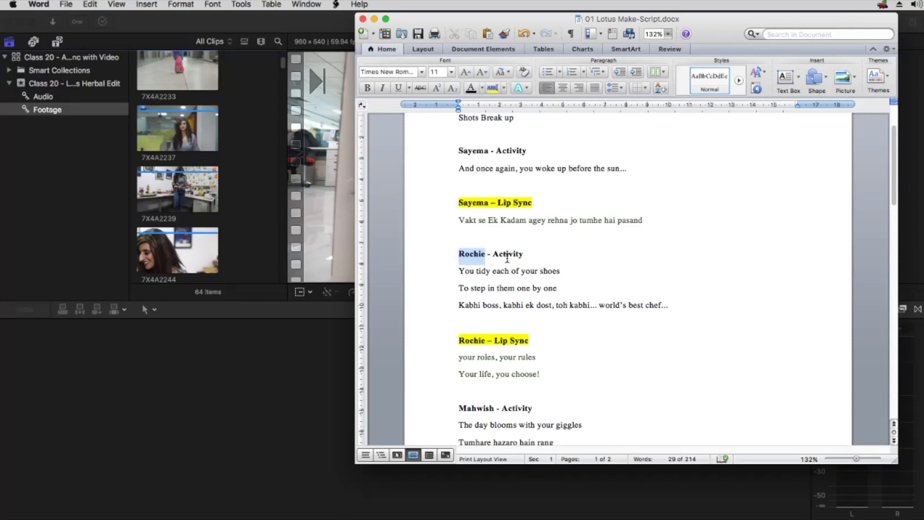
{"action": "scroll", "coordinate": [515, 254], "scroll_direction": "down", "scroll_amount": 2}
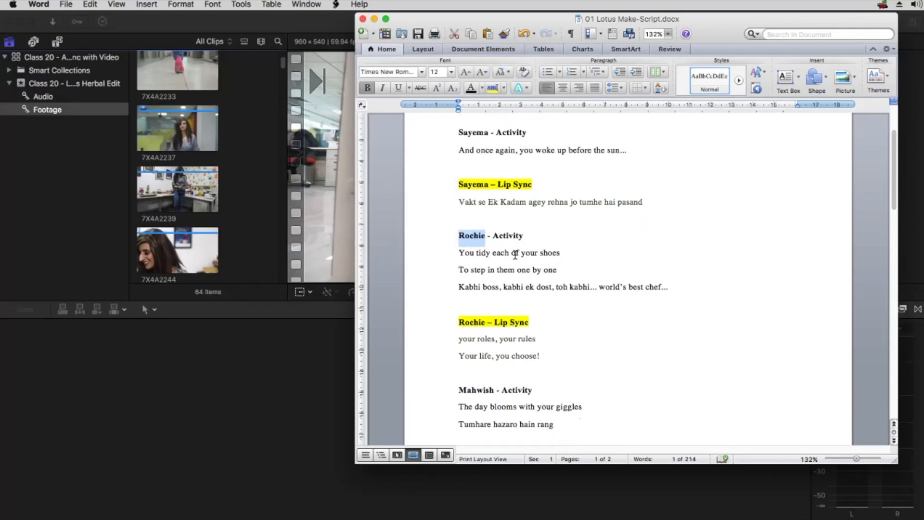
{"action": "scroll", "coordinate": [505, 273], "scroll_direction": "down", "scroll_amount": 1}
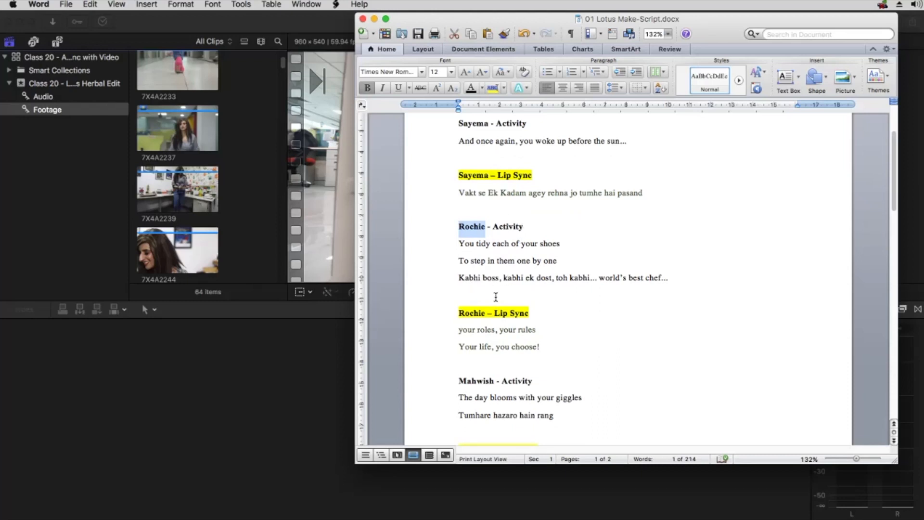
{"action": "scroll", "coordinate": [495, 294], "scroll_direction": "down", "scroll_amount": 2}
{"action": "left_click_drag", "start_coordinate": [456, 311], "coordinate": [539, 327]}
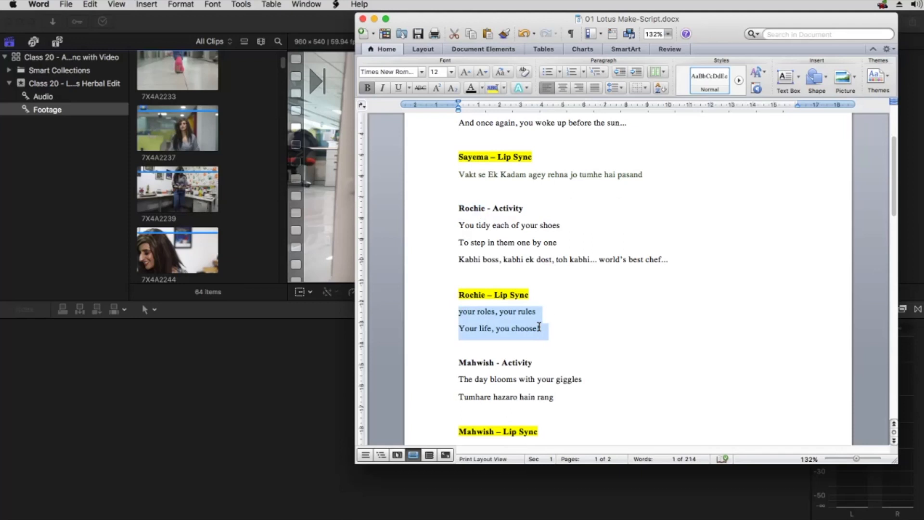
{"action": "scroll", "coordinate": [564, 291], "scroll_direction": "down", "scroll_amount": 1}
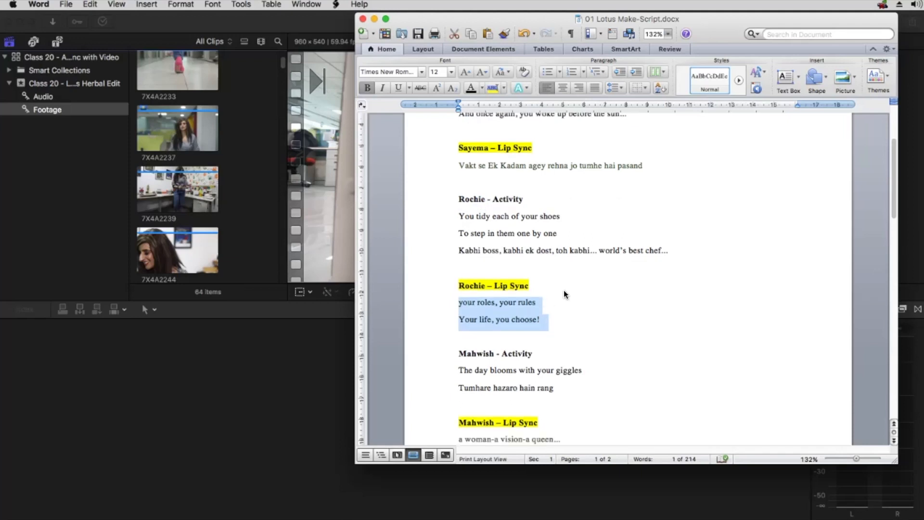
Review the remaining Activity and Lip Sync sections through the script's second page, and return to the Poem/Narration heading.
{"action": "scroll", "coordinate": [564, 294], "scroll_direction": "down", "scroll_amount": 3}
{"action": "left_click_drag", "start_coordinate": [494, 299], "coordinate": [458, 295]}
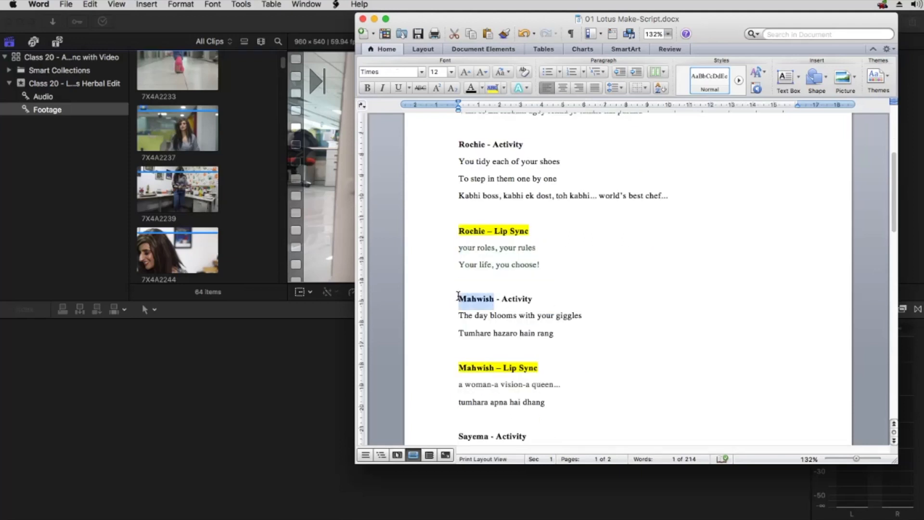
{"action": "scroll", "coordinate": [600, 277], "scroll_direction": "down", "scroll_amount": 2}
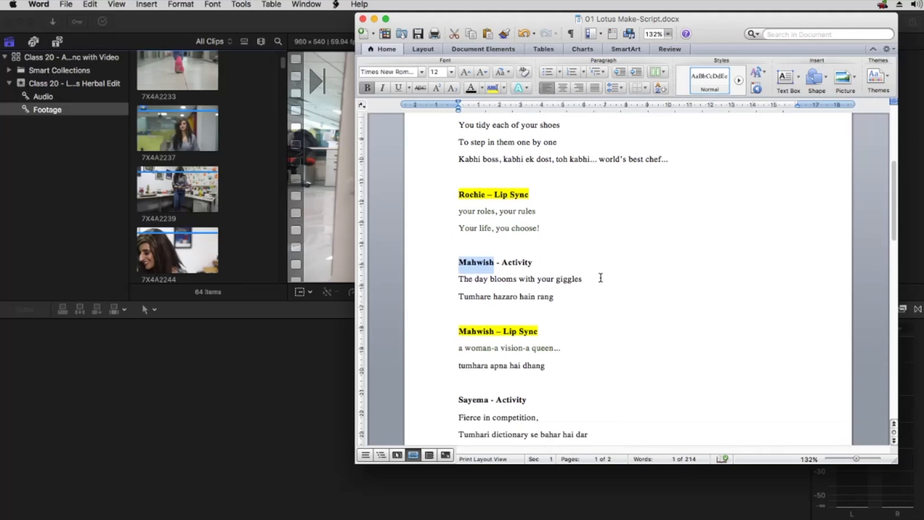
{"action": "scroll", "coordinate": [573, 286], "scroll_direction": "down", "scroll_amount": 4}
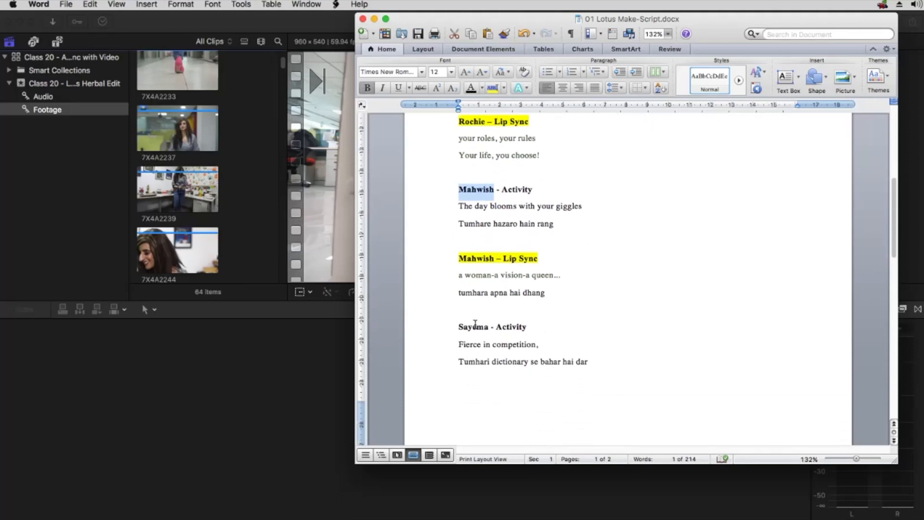
{"action": "scroll", "coordinate": [669, 278], "scroll_direction": "down", "scroll_amount": 10}
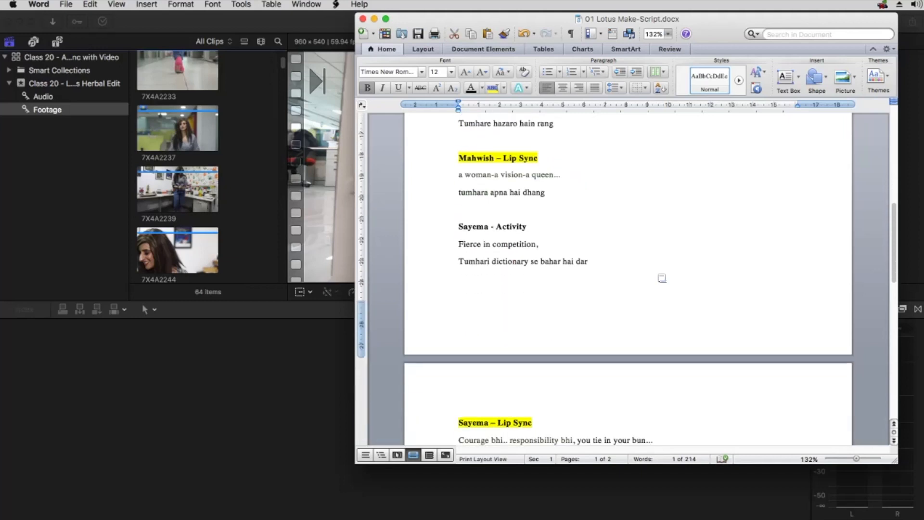
{"action": "scroll", "coordinate": [480, 340], "scroll_direction": "down", "scroll_amount": 5}
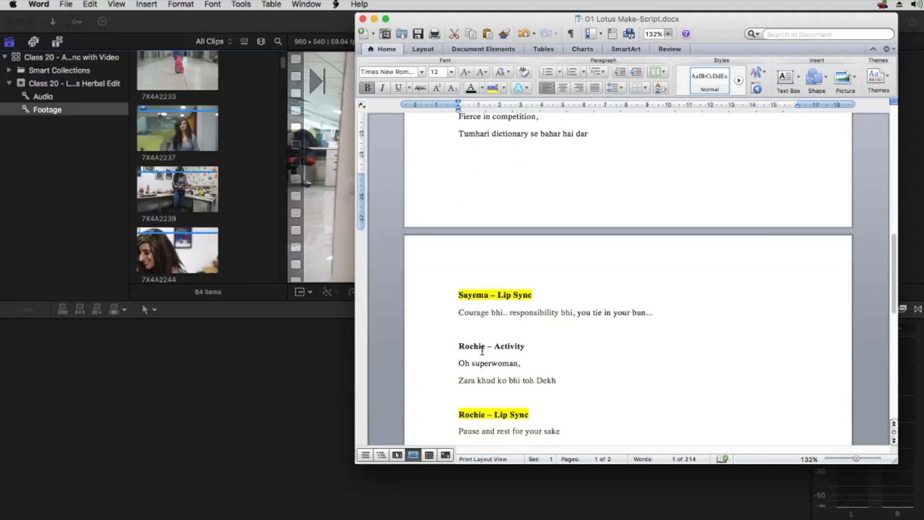
{"action": "scroll", "coordinate": [553, 310], "scroll_direction": "down", "scroll_amount": 5}
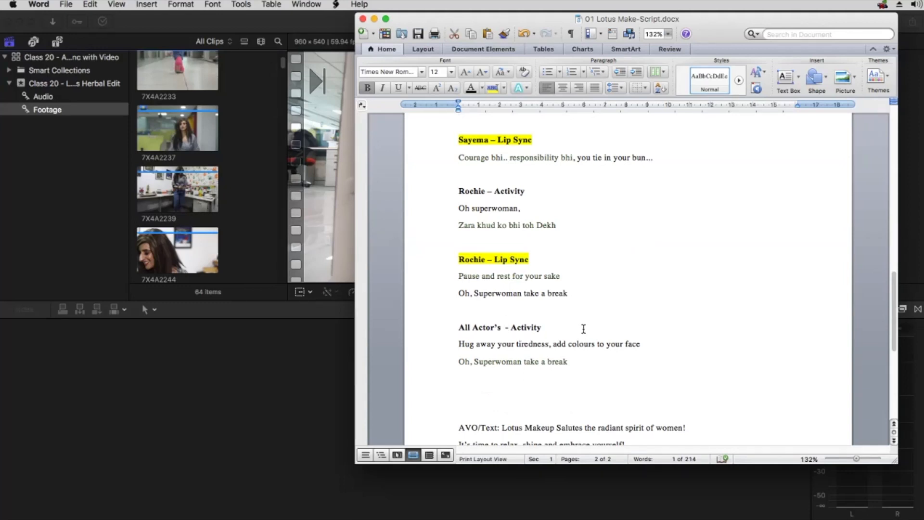
{"action": "scroll", "coordinate": [520, 321], "scroll_direction": "up", "scroll_amount": 15}
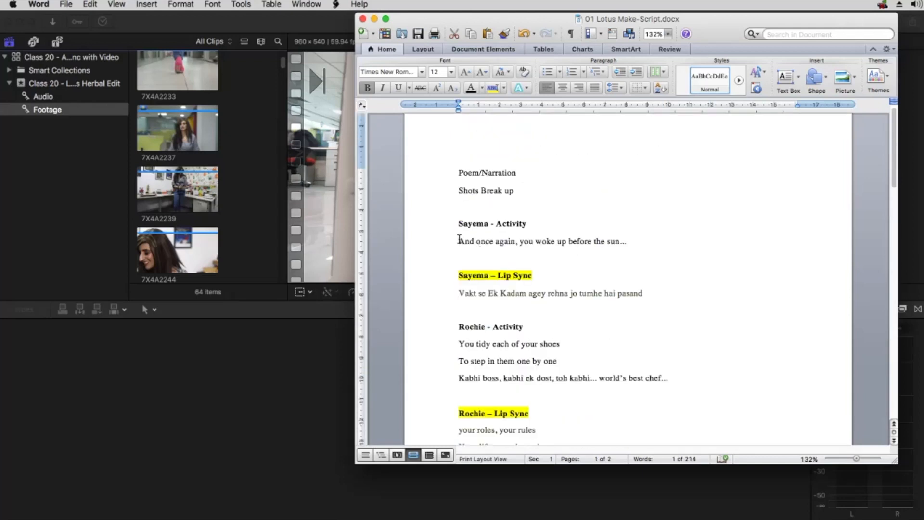
{"action": "scroll", "coordinate": [460, 237], "scroll_direction": "down", "scroll_amount": 1}
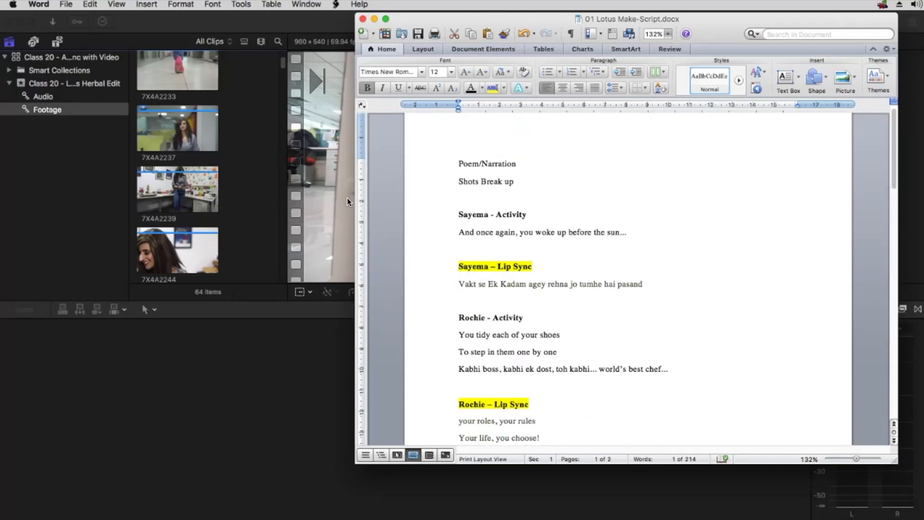
Play Lotus Makeup-Audio Track from the Audio collection in Final Cut Pro and follow its opening lines in the Word script.
{"action": "left_click", "coordinate": [50, 96]}
{"action": "left_click", "coordinate": [158, 90]}
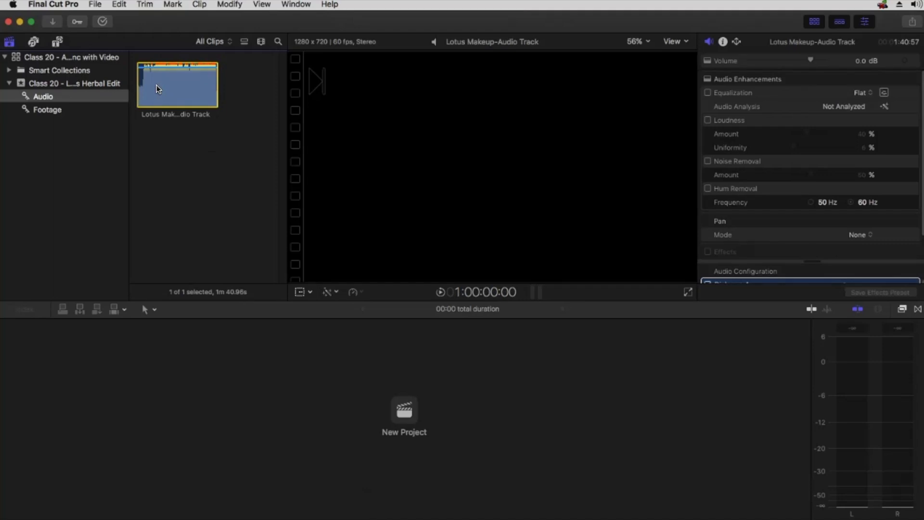
{"action": "key", "text": "space"}
{"action": "key", "text": "super+Tab"}
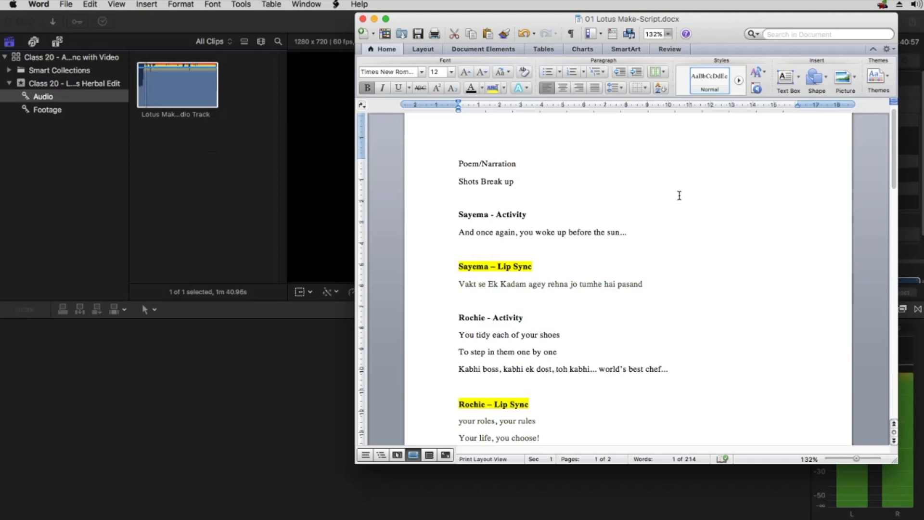
{"action": "scroll", "coordinate": [679, 195], "scroll_direction": "down", "scroll_amount": 2}
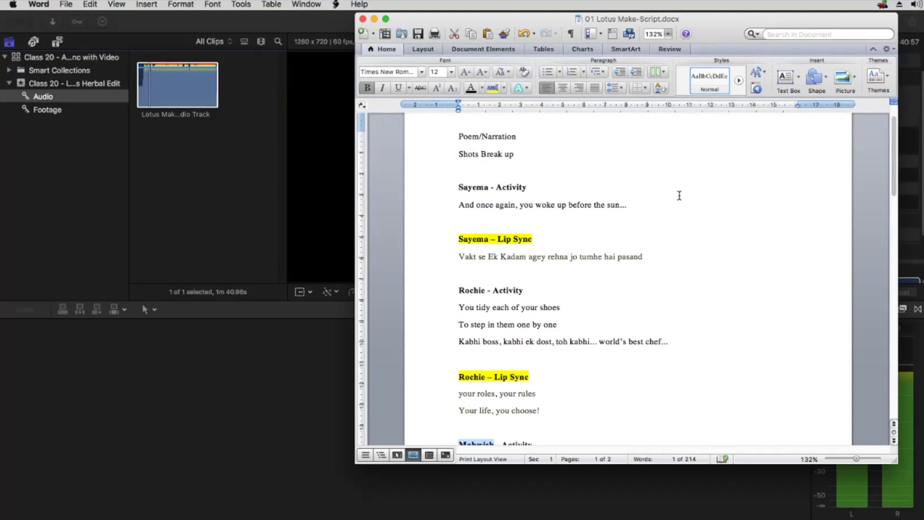
{"action": "scroll", "coordinate": [679, 196], "scroll_direction": "down", "scroll_amount": 2}
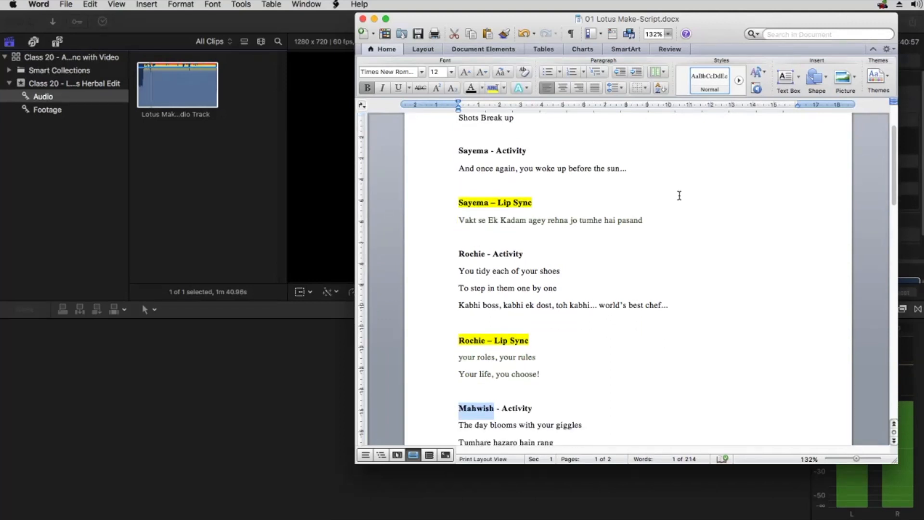
{"action": "scroll", "coordinate": [678, 196], "scroll_direction": "down", "scroll_amount": 1}
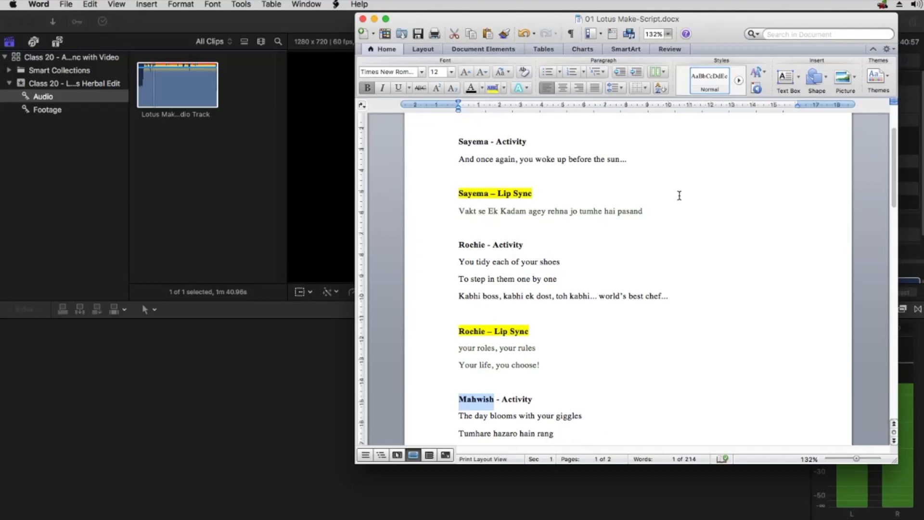
{"action": "scroll", "coordinate": [681, 198], "scroll_direction": "down", "scroll_amount": 2}
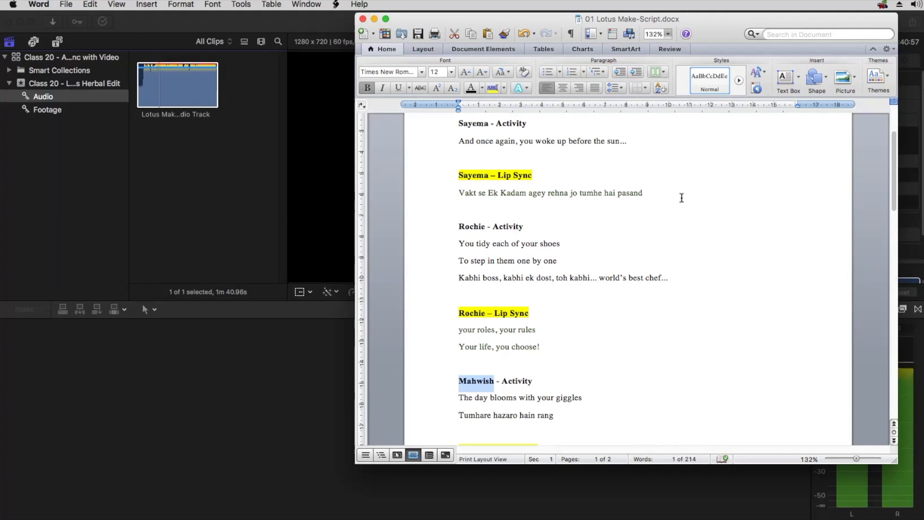
{"action": "scroll", "coordinate": [681, 198], "scroll_direction": "down", "scroll_amount": 5}
{"action": "scroll", "coordinate": [682, 198], "scroll_direction": "down", "scroll_amount": 1}
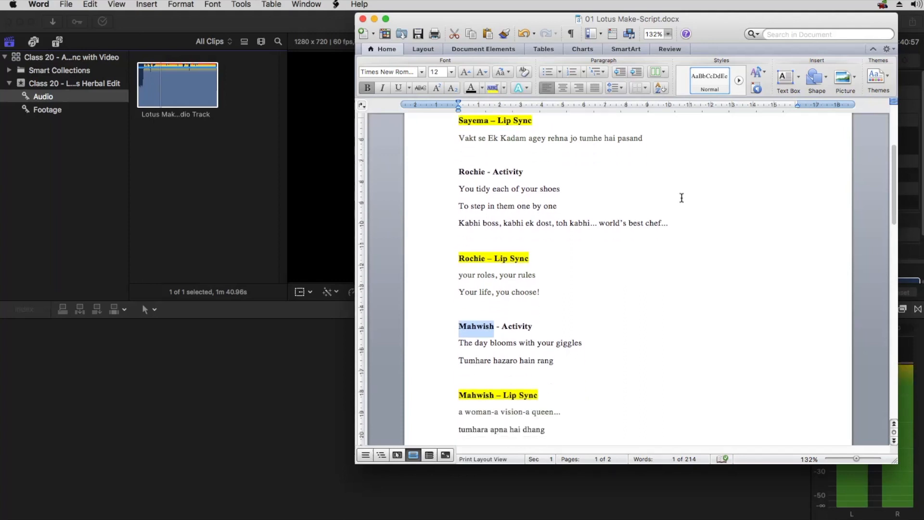
{"action": "scroll", "coordinate": [681, 198], "scroll_direction": "down", "scroll_amount": 1}
{"action": "scroll", "coordinate": [681, 198], "scroll_direction": "down", "scroll_amount": 1}
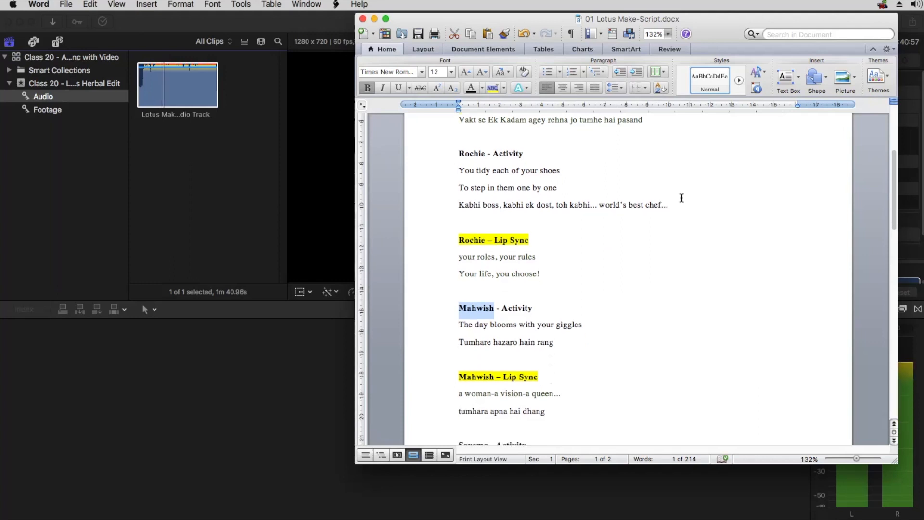
Pause the audio track in Final Cut Pro and select the actor's name in the script's second Lip Sync heading in Word.
{"action": "left_click", "coordinate": [158, 79]}
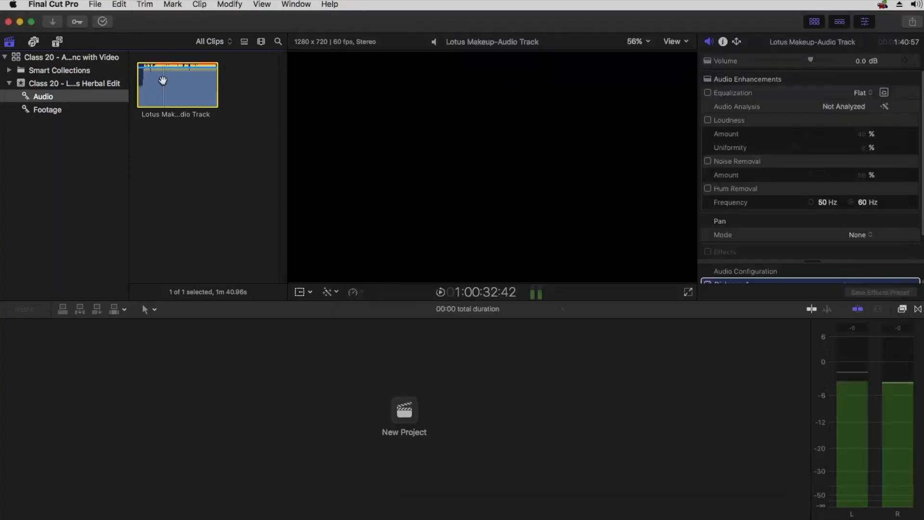
{"action": "key", "text": "super+Tab"}
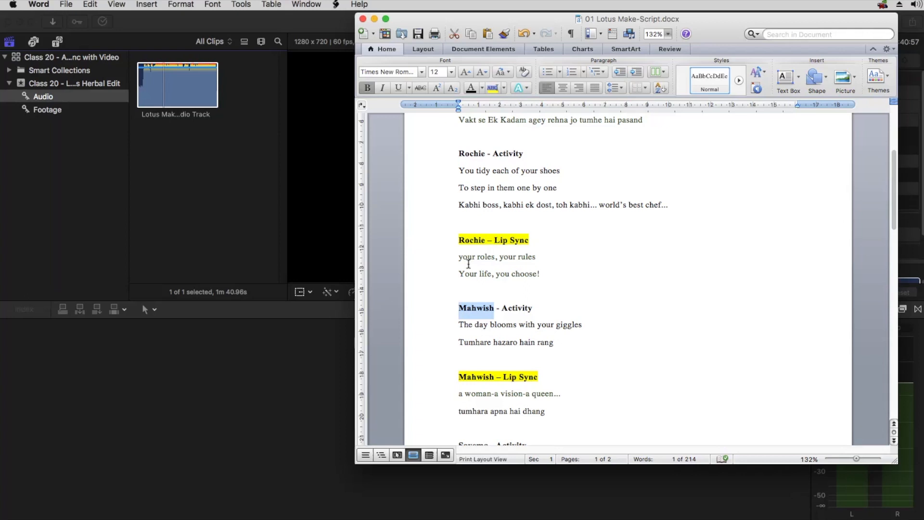
{"action": "left_click_drag", "start_coordinate": [459, 237], "coordinate": [481, 237]}
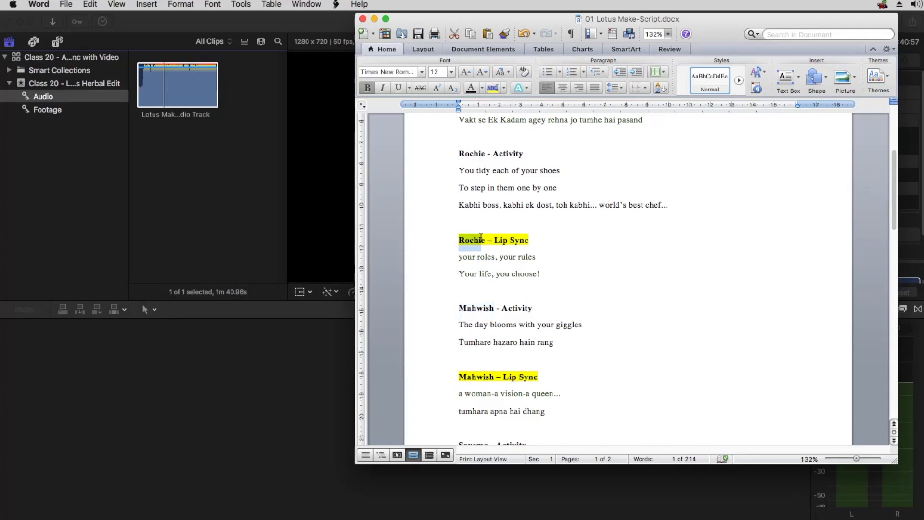
{"action": "key", "text": "shift+Right"}
Resume Lotus Makeup-Audio Track in Final Cut Pro and follow it in the Word script through the end of the first page.
{"action": "left_click", "coordinate": [161, 82]}
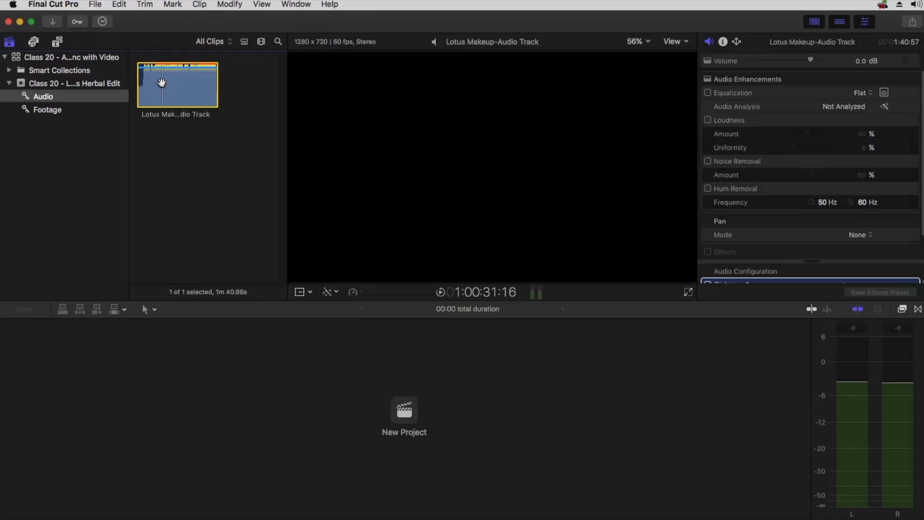
{"action": "key", "text": "super+Tab"}
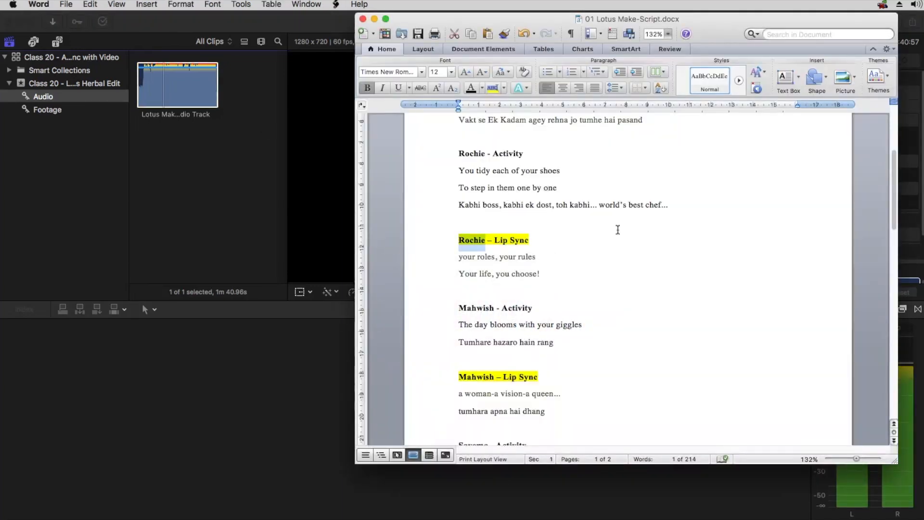
{"action": "scroll", "coordinate": [617, 230], "scroll_direction": "down", "scroll_amount": 2}
{"action": "scroll", "coordinate": [618, 230], "scroll_direction": "down", "scroll_amount": 2}
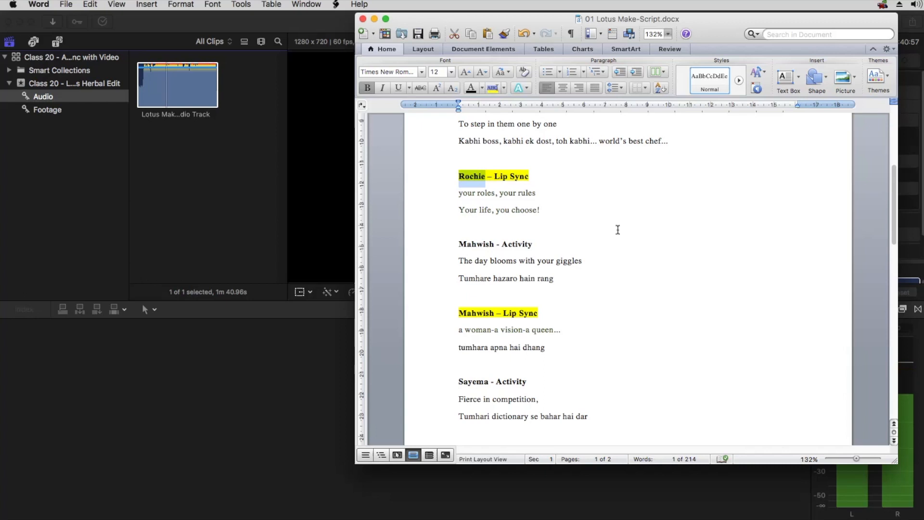
{"action": "scroll", "coordinate": [617, 230], "scroll_direction": "down", "scroll_amount": 1}
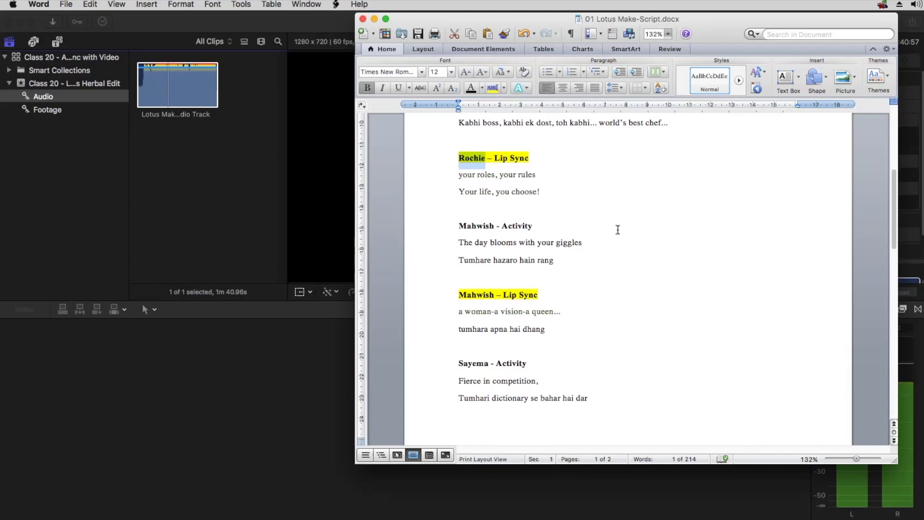
{"action": "scroll", "coordinate": [618, 230], "scroll_direction": "down", "scroll_amount": 2}
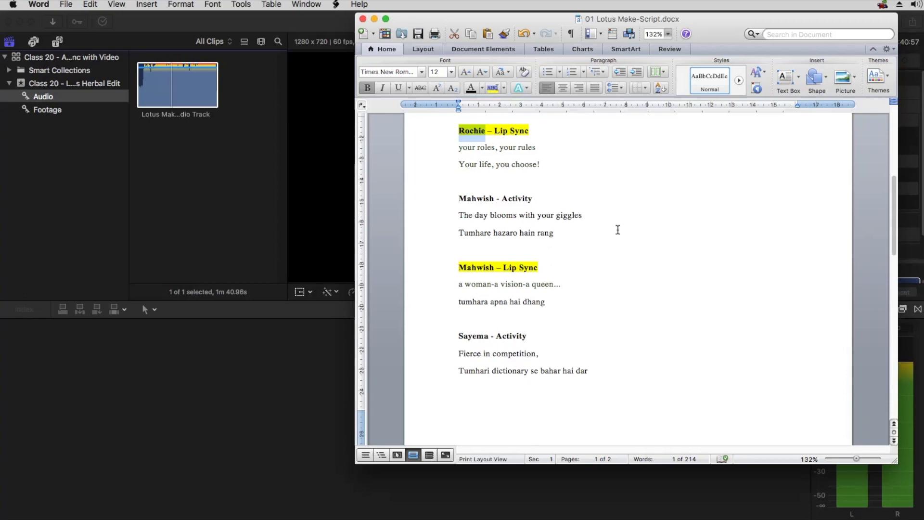
{"action": "scroll", "coordinate": [617, 230], "scroll_direction": "down", "scroll_amount": 1}
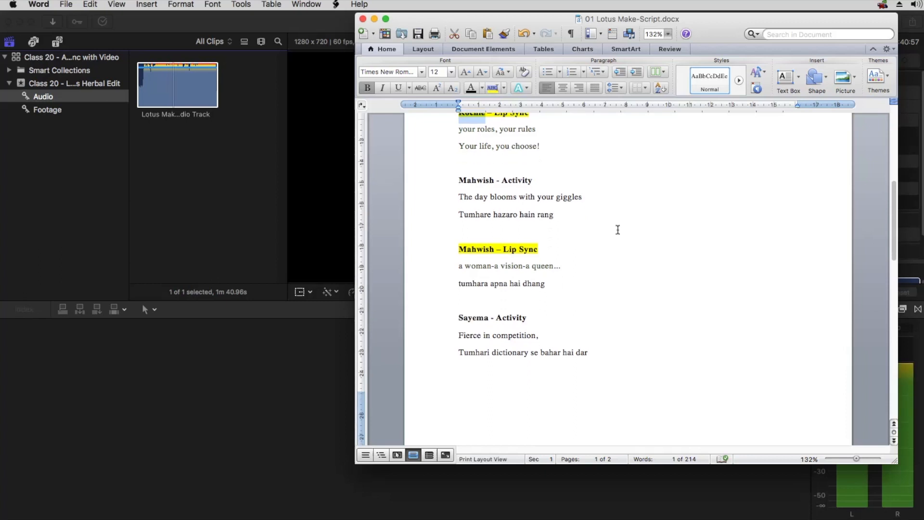
{"action": "scroll", "coordinate": [617, 230], "scroll_direction": "down", "scroll_amount": 3}
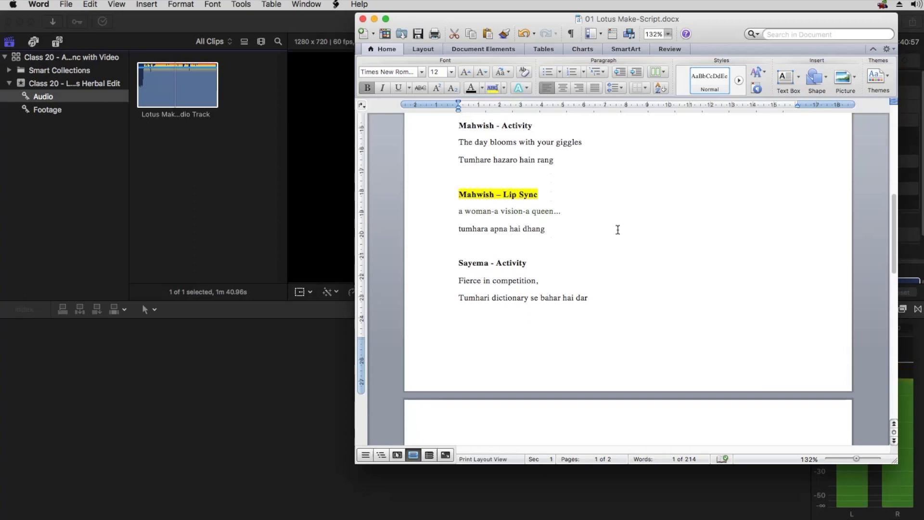
{"action": "scroll", "coordinate": [617, 230], "scroll_direction": "down", "scroll_amount": 1}
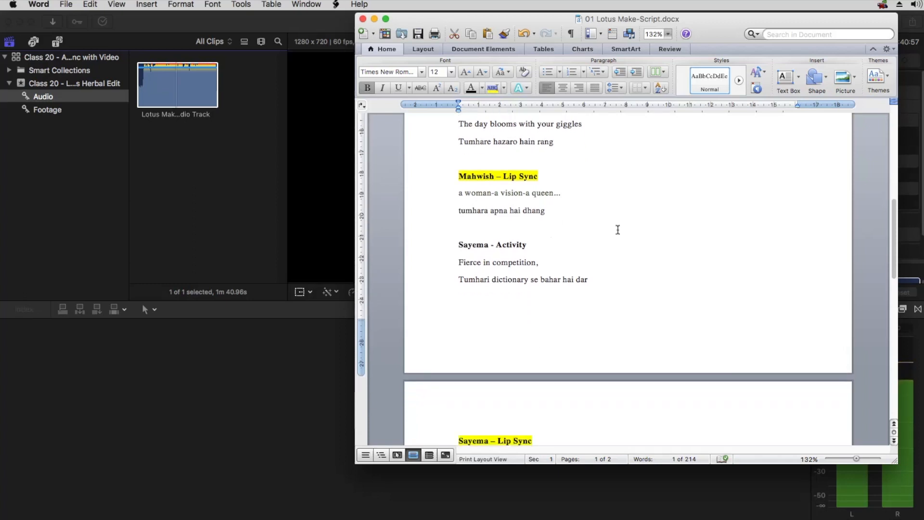
{"action": "scroll", "coordinate": [618, 229], "scroll_direction": "down", "scroll_amount": 2}
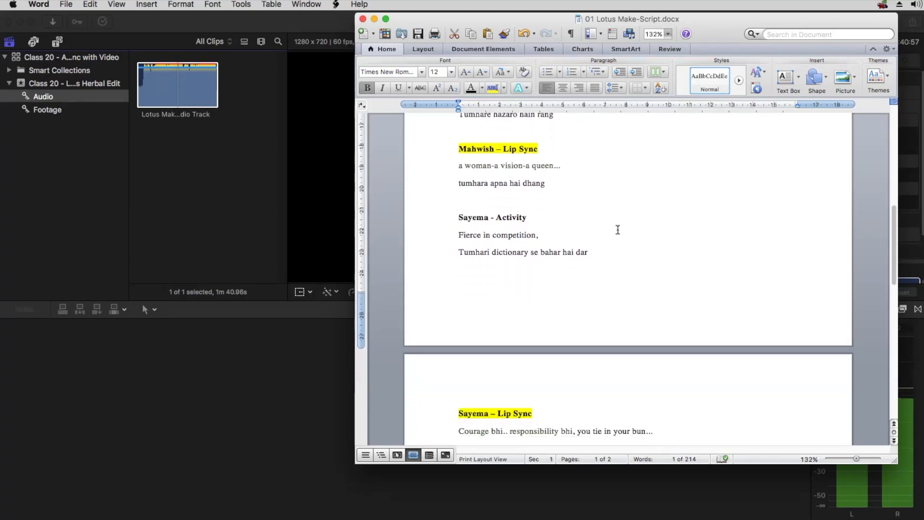
Follow the playing audio through the second page's Lip Sync and Activity sections, from "Courage bhi.. responsibility bhi" to "Oh, Superwoman take a break".
{"action": "scroll", "coordinate": [618, 229], "scroll_direction": "down", "scroll_amount": 1}
{"action": "scroll", "coordinate": [617, 229], "scroll_direction": "down", "scroll_amount": 3}
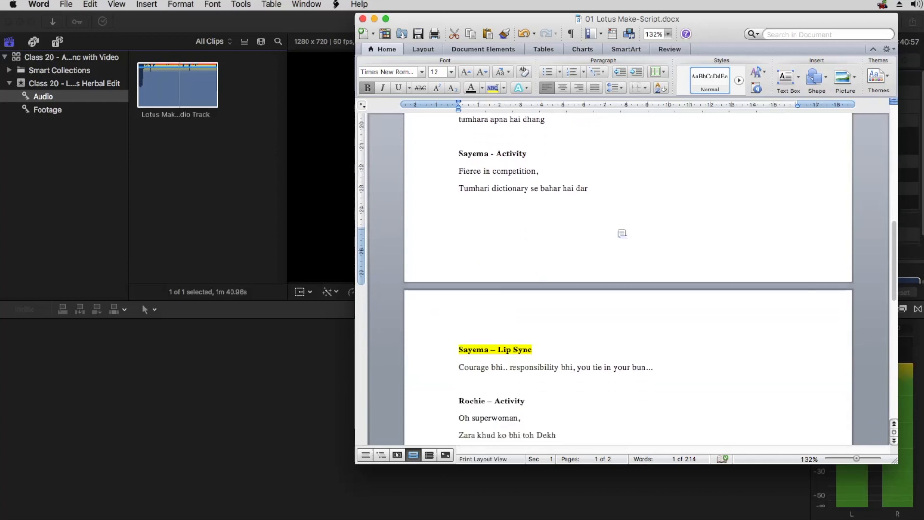
{"action": "scroll", "coordinate": [621, 234], "scroll_direction": "down", "scroll_amount": 2}
{"action": "scroll", "coordinate": [622, 234], "scroll_direction": "down", "scroll_amount": 1}
{"action": "scroll", "coordinate": [701, 250], "scroll_direction": "down", "scroll_amount": 1}
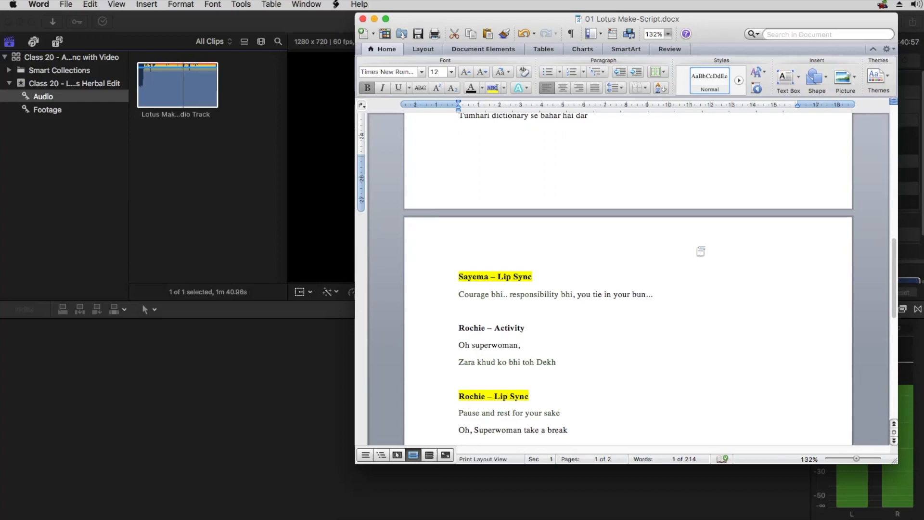
{"action": "scroll", "coordinate": [699, 248], "scroll_direction": "down", "scroll_amount": 2}
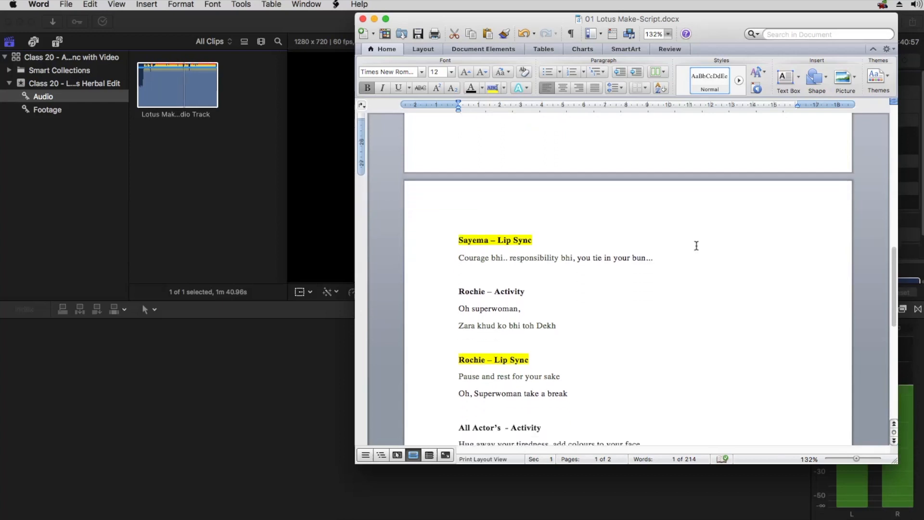
{"action": "scroll", "coordinate": [696, 245], "scroll_direction": "down", "scroll_amount": 1}
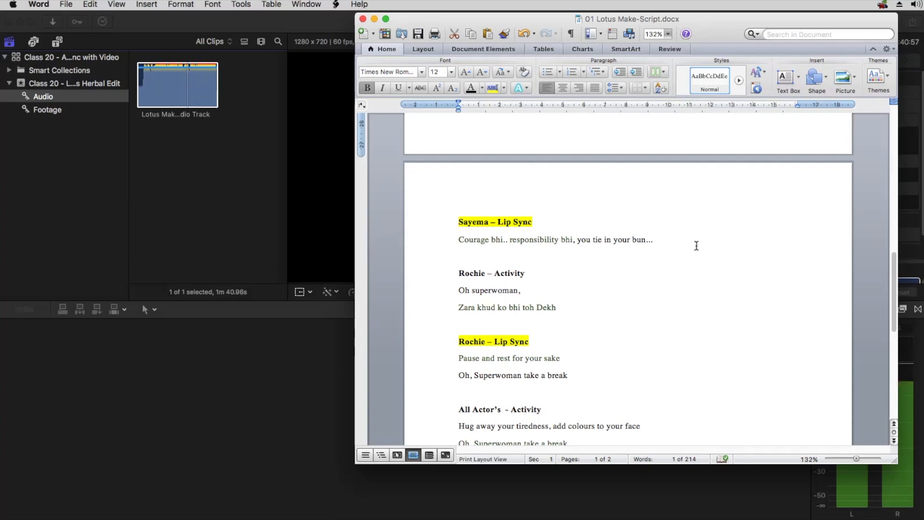
{"action": "scroll", "coordinate": [696, 245], "scroll_direction": "down", "scroll_amount": 2}
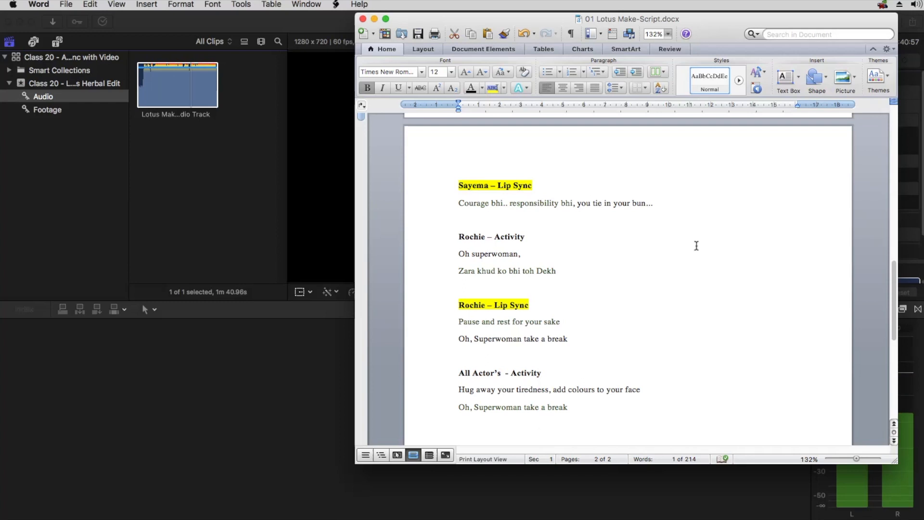
{"action": "scroll", "coordinate": [697, 246], "scroll_direction": "down", "scroll_amount": 1}
{"action": "scroll", "coordinate": [696, 245], "scroll_direction": "down", "scroll_amount": 1}
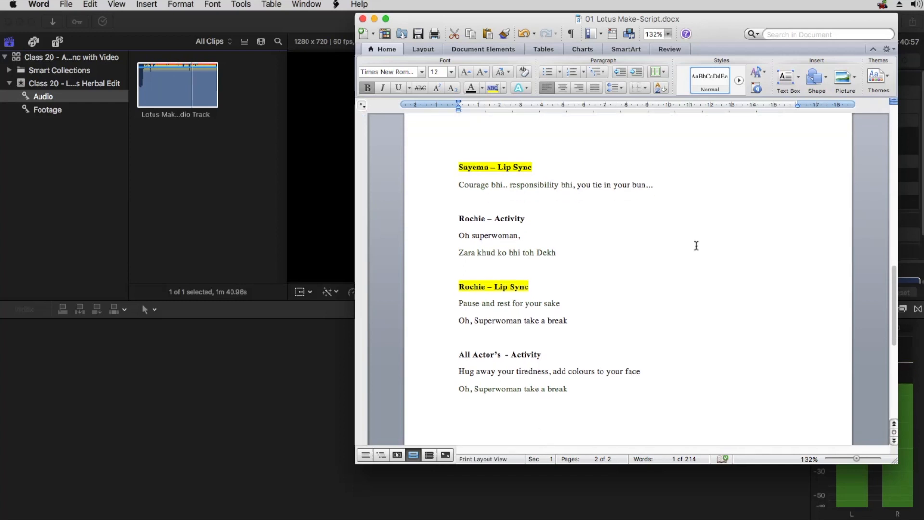
Follow the audio through the closing AVO/Text lines down to the video tonality and poem narration notes.
{"action": "scroll", "coordinate": [696, 246], "scroll_direction": "down", "scroll_amount": 5}
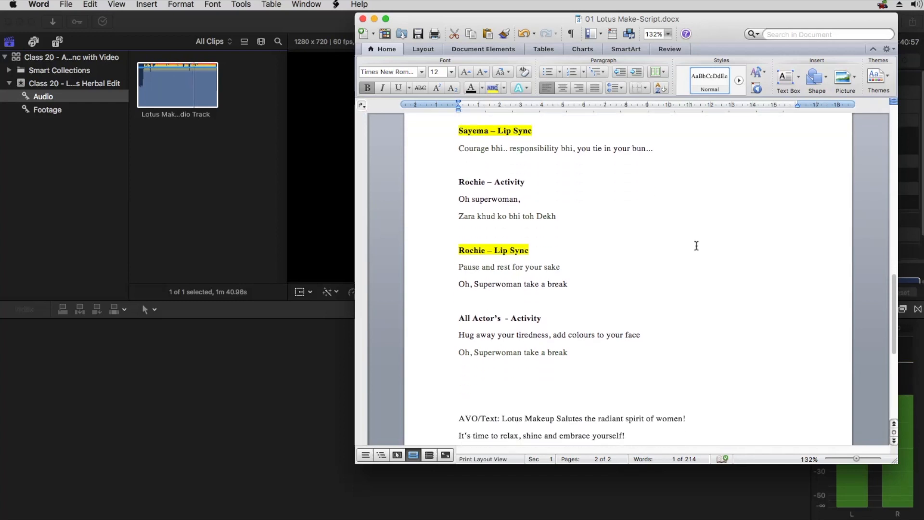
{"action": "scroll", "coordinate": [696, 245], "scroll_direction": "down", "scroll_amount": 2}
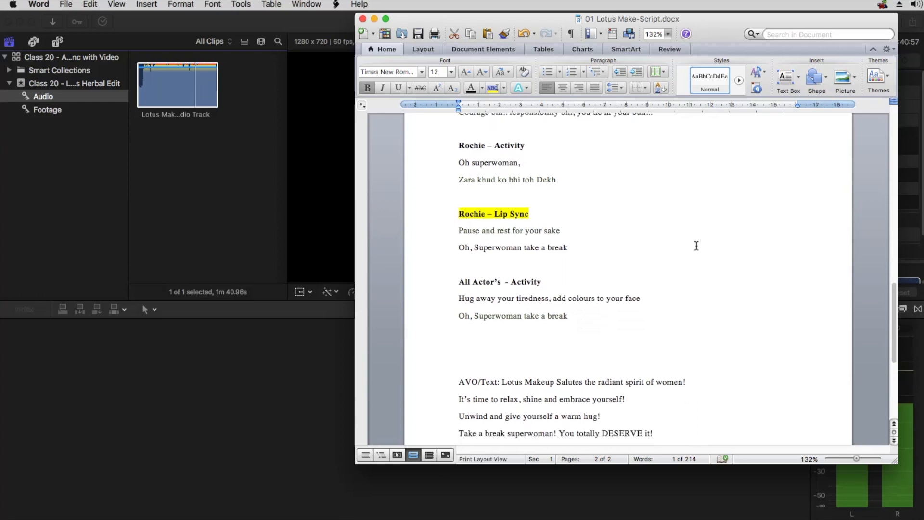
{"action": "scroll", "coordinate": [696, 245], "scroll_direction": "down", "scroll_amount": 4}
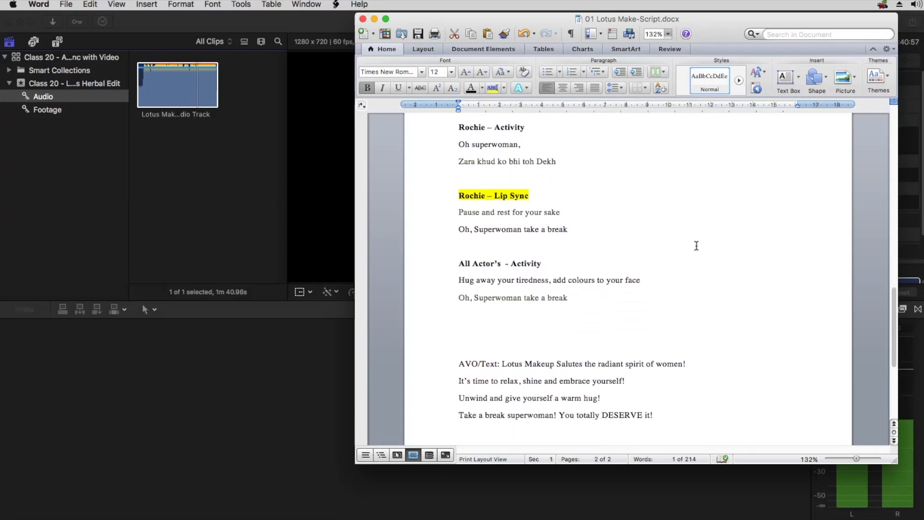
{"action": "scroll", "coordinate": [696, 245], "scroll_direction": "down", "scroll_amount": 3}
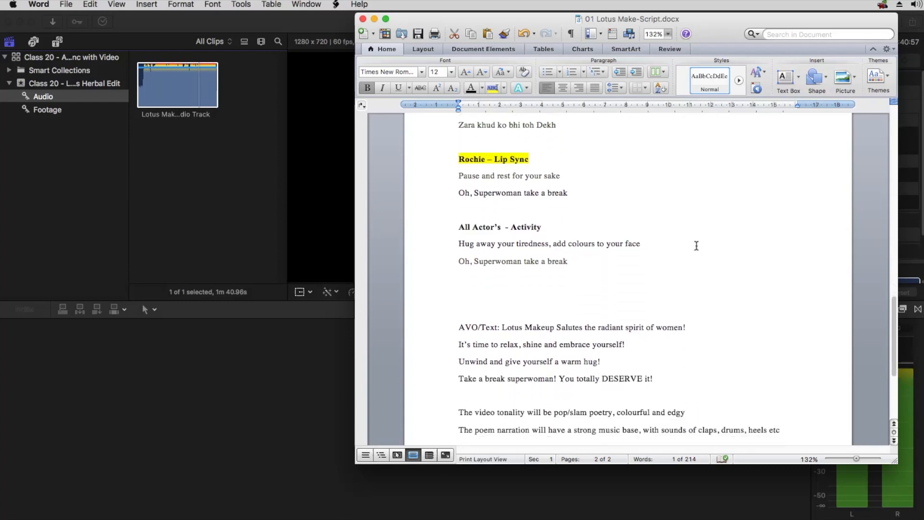
{"action": "scroll", "coordinate": [696, 246], "scroll_direction": "down", "scroll_amount": 3}
{"action": "scroll", "coordinate": [697, 245], "scroll_direction": "down", "scroll_amount": 1}
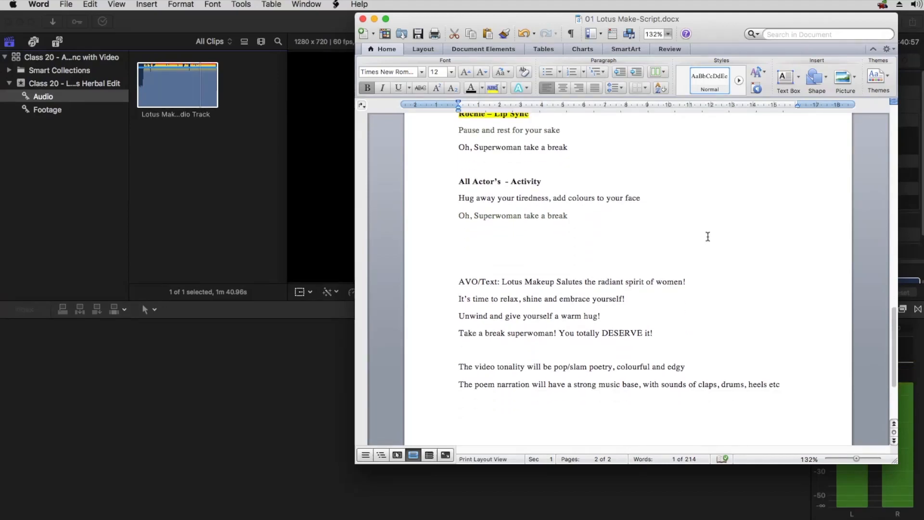
{"action": "scroll", "coordinate": [707, 237], "scroll_direction": "down", "scroll_amount": 1}
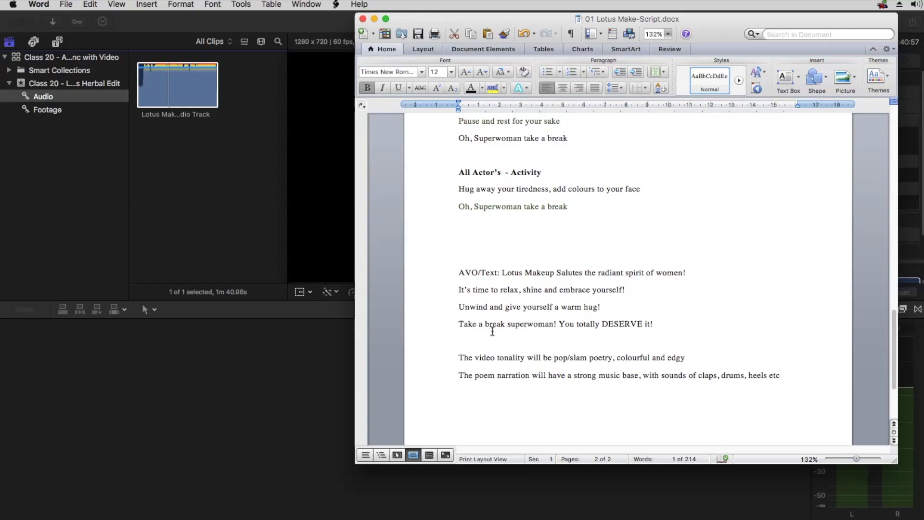
Highlight the script's two closing notes on tonality and music, and select the first Activity heading below Shots Break up.
{"action": "left_click_drag", "start_coordinate": [456, 357], "coordinate": [780, 383]}
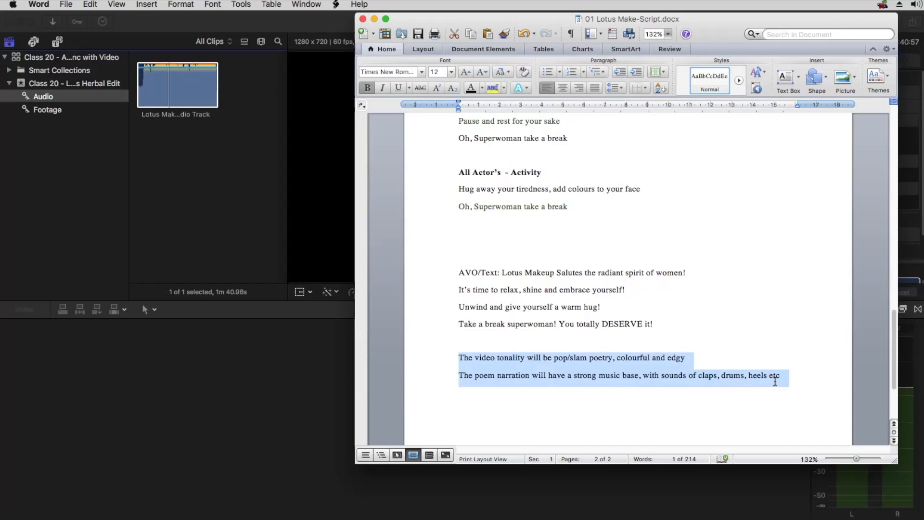
{"action": "left_click", "coordinate": [707, 392]}
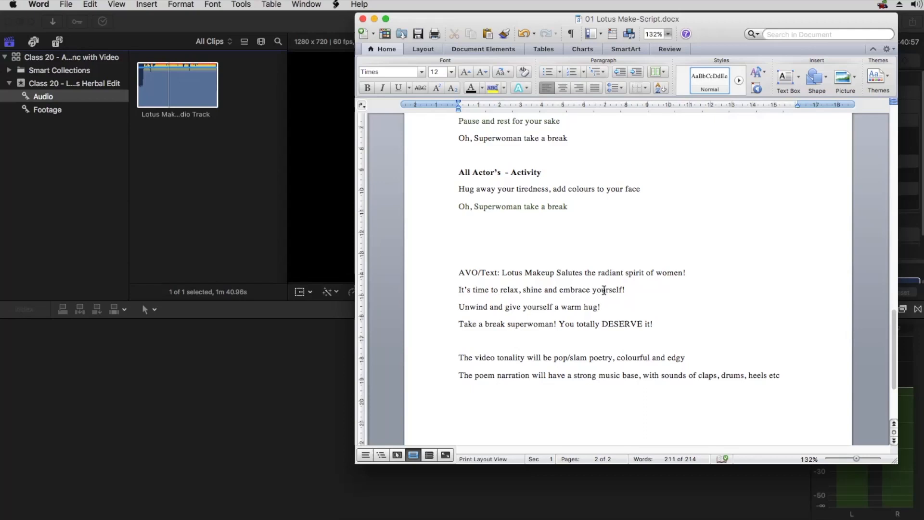
{"action": "scroll", "coordinate": [654, 253], "scroll_direction": "up", "scroll_amount": 20}
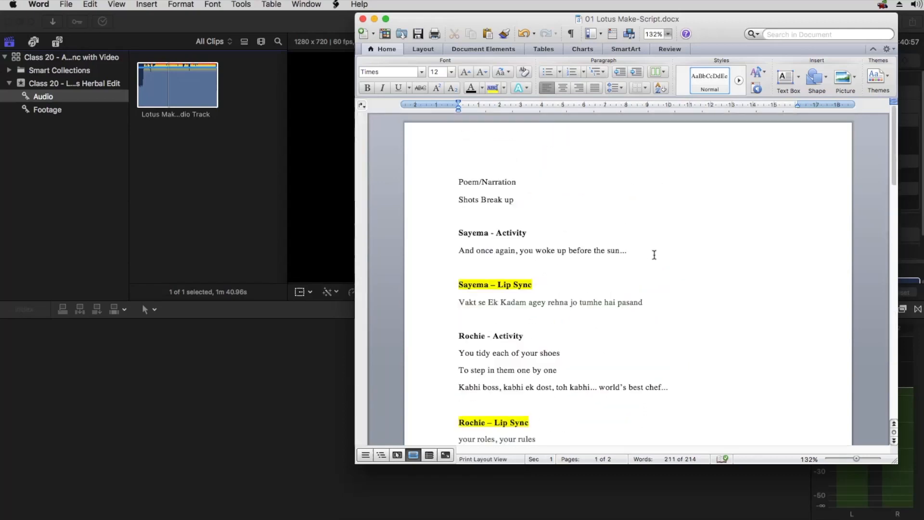
{"action": "scroll", "coordinate": [653, 255], "scroll_direction": "down", "scroll_amount": 3}
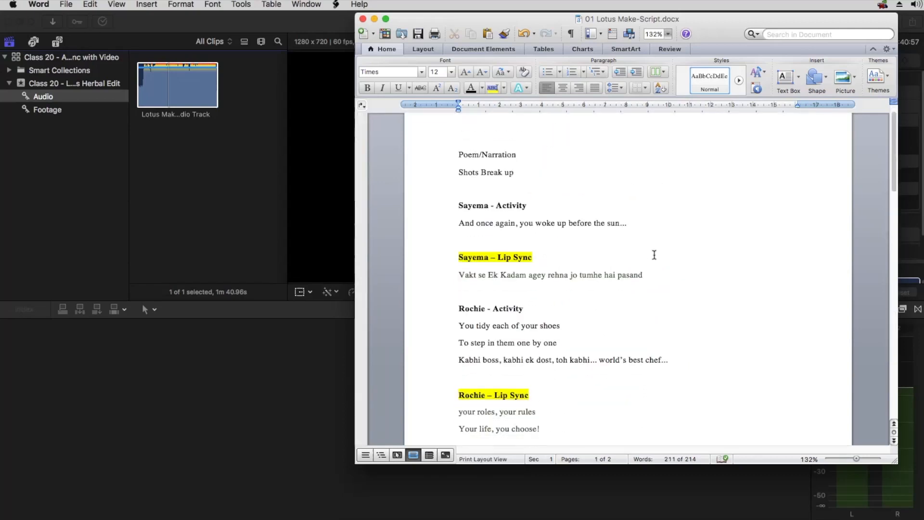
{"action": "triple_click", "coordinate": [454, 196]}
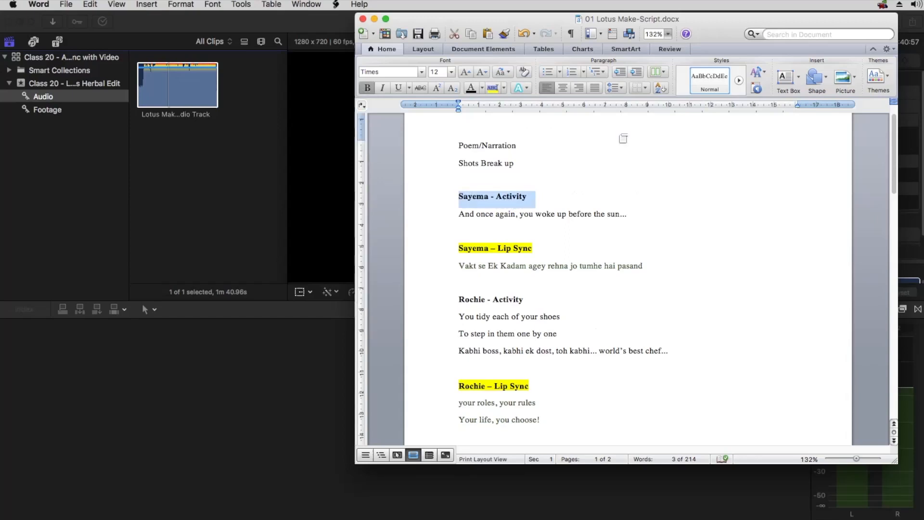
{"action": "left_click", "coordinate": [530, 200]}
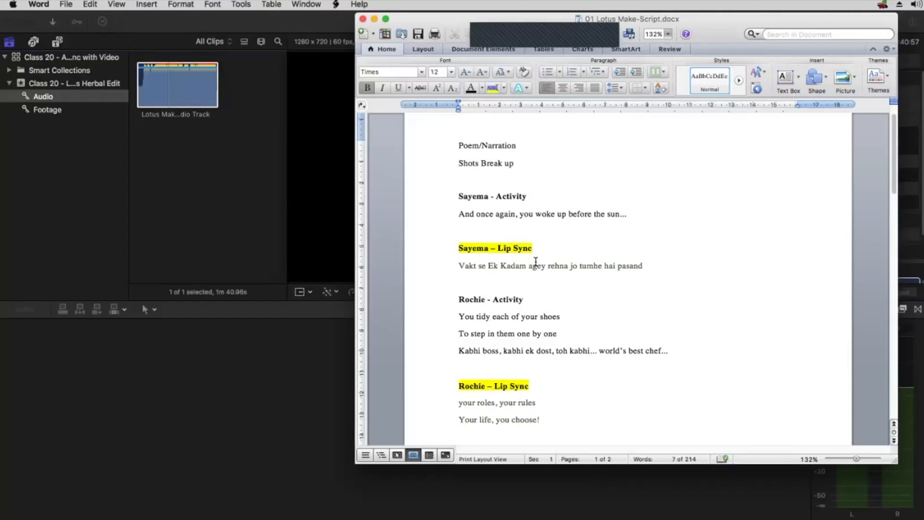
Review the closing notes again, highlighting "colourful and edgy" and the whole line about the poem narration's strong music base.
{"action": "scroll", "coordinate": [536, 261], "scroll_direction": "down", "scroll_amount": 10}
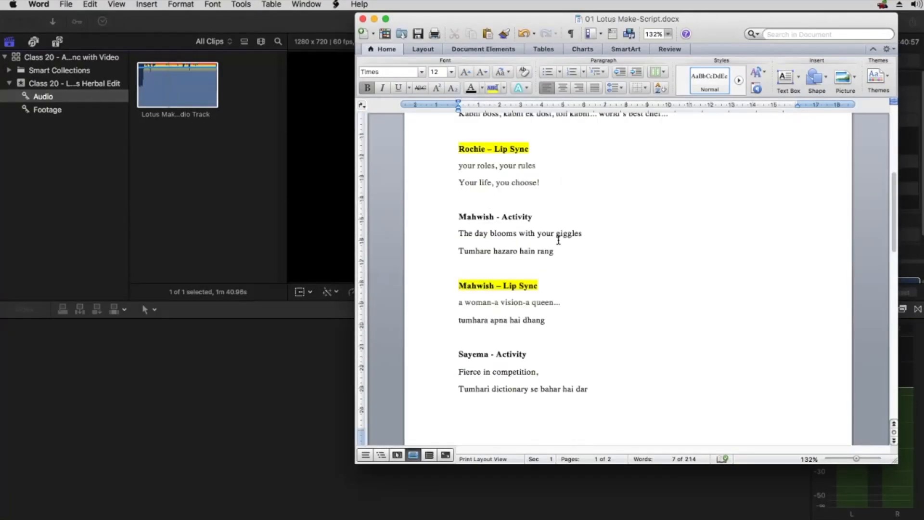
{"action": "scroll", "coordinate": [558, 240], "scroll_direction": "down", "scroll_amount": 12}
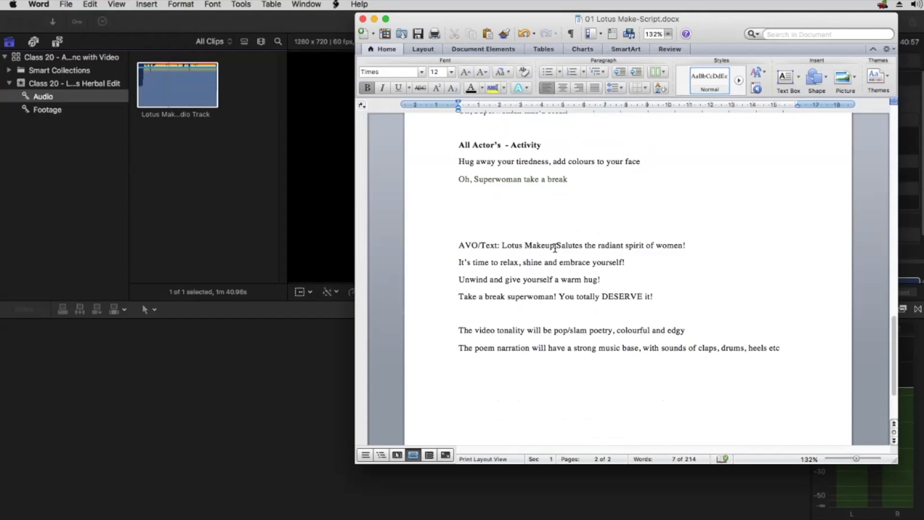
{"action": "left_click_drag", "start_coordinate": [459, 335], "coordinate": [774, 362]}
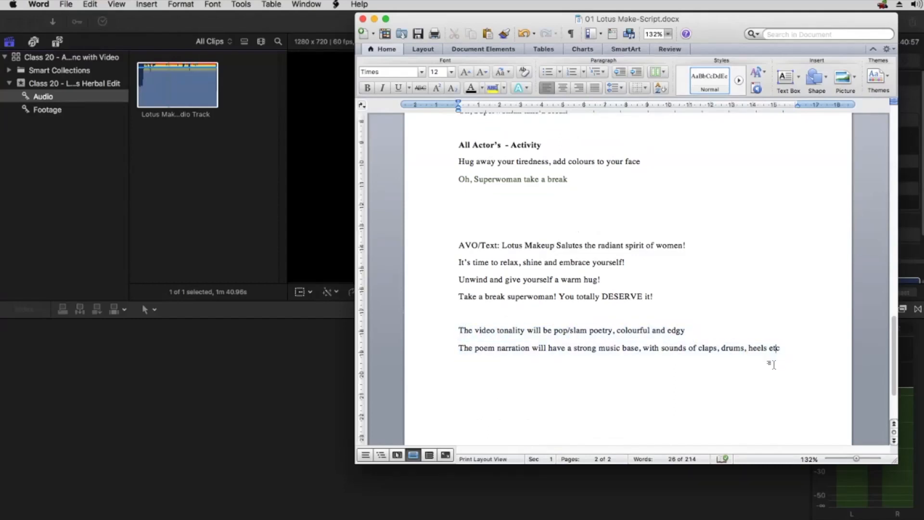
{"action": "left_click", "coordinate": [463, 330]}
{"action": "left_click_drag", "start_coordinate": [617, 328], "coordinate": [671, 329]}
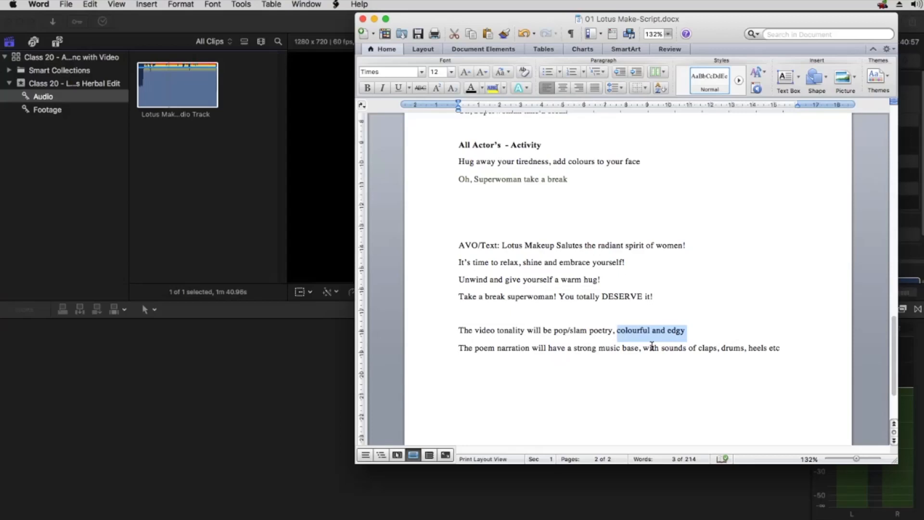
{"action": "left_click", "coordinate": [466, 350]}
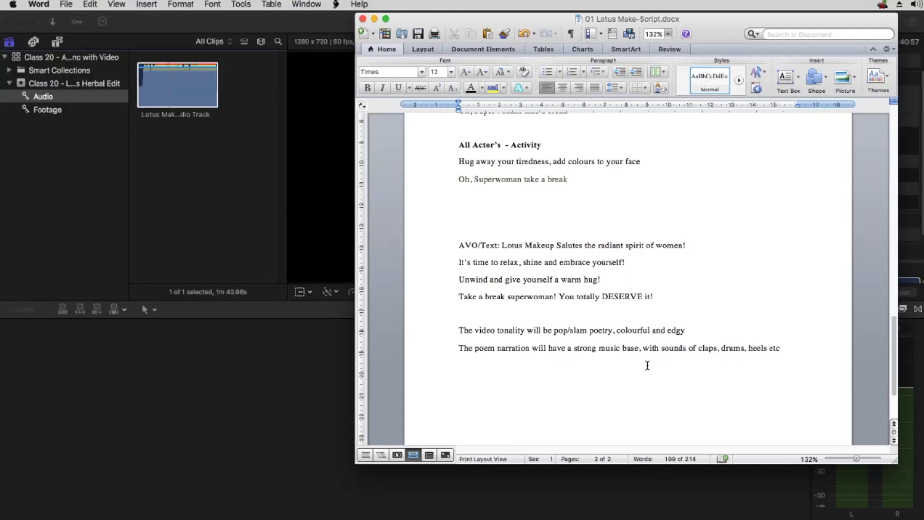
{"action": "left_click_drag", "start_coordinate": [774, 347], "coordinate": [446, 345]}
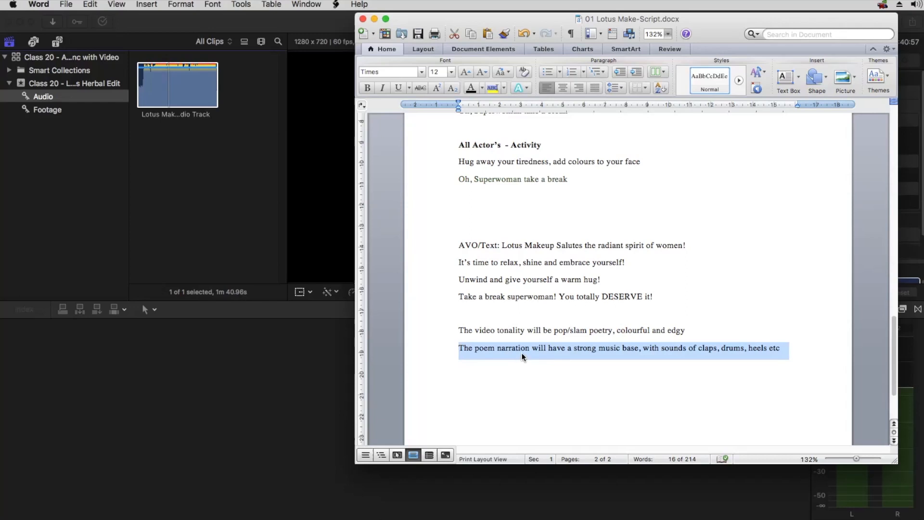
Highlight the full line "The video tonality will be pop/slam poetry, colourful and edgy".
{"action": "scroll", "coordinate": [522, 356], "scroll_direction": "up", "scroll_amount": 2}
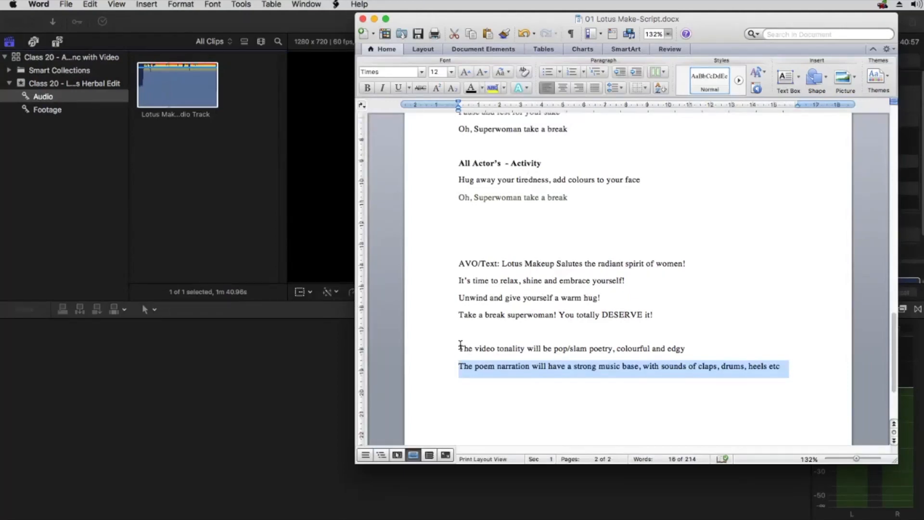
{"action": "left_click_drag", "start_coordinate": [458, 348], "coordinate": [568, 347]}
{"action": "left_click_drag", "start_coordinate": [658, 347], "coordinate": [689, 349]}
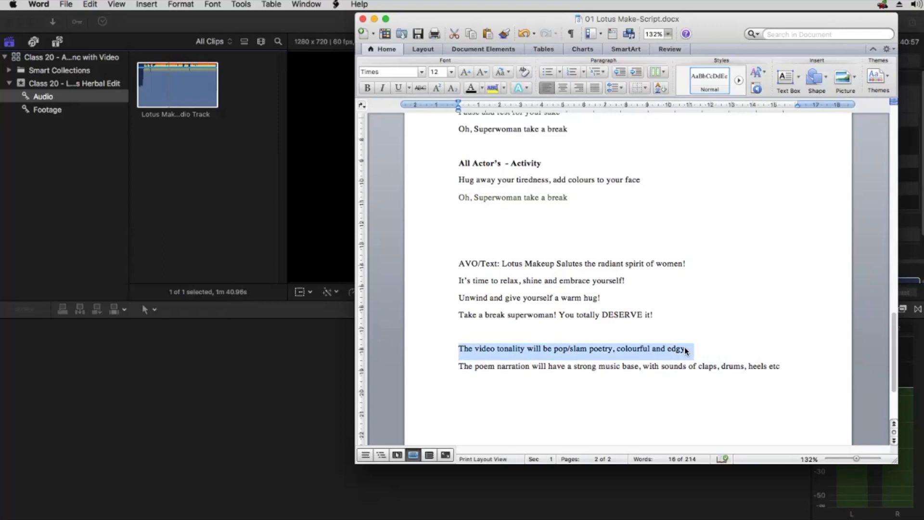
Go back to the start of the script and review how the Activity and Lip Sync sections are divided between the actors.
{"action": "scroll", "coordinate": [643, 309], "scroll_direction": "up", "scroll_amount": 5}
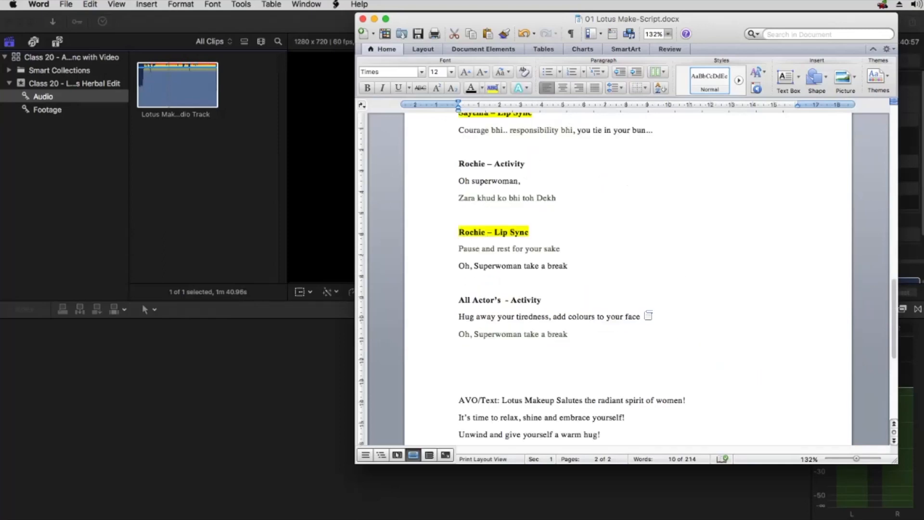
{"action": "scroll", "coordinate": [643, 309], "scroll_direction": "up", "scroll_amount": 10}
{"action": "scroll", "coordinate": [642, 309], "scroll_direction": "up", "scroll_amount": 5}
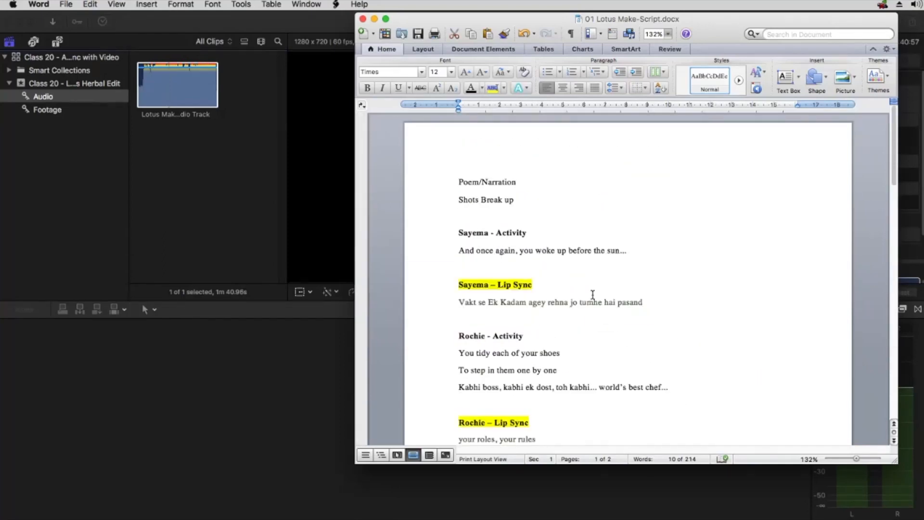
{"action": "double_click", "coordinate": [465, 232]}
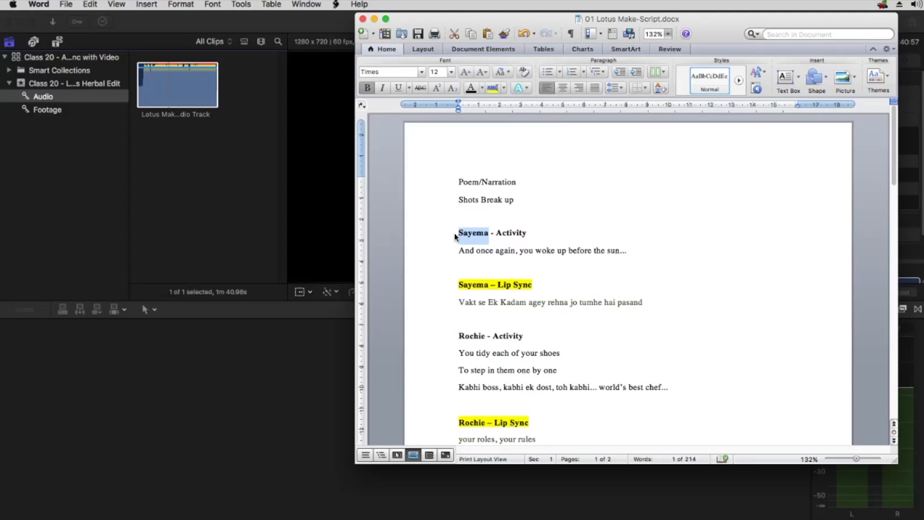
{"action": "left_click", "coordinate": [487, 318]}
{"action": "scroll", "coordinate": [488, 319], "scroll_direction": "down", "scroll_amount": 1}
{"action": "scroll", "coordinate": [488, 316], "scroll_direction": "down", "scroll_amount": 10}
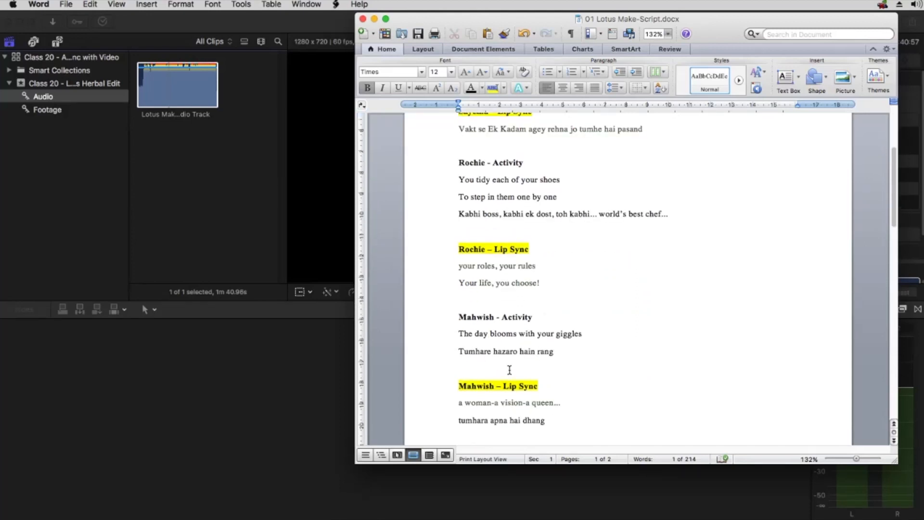
{"action": "scroll", "coordinate": [524, 361], "scroll_direction": "up", "scroll_amount": 10}
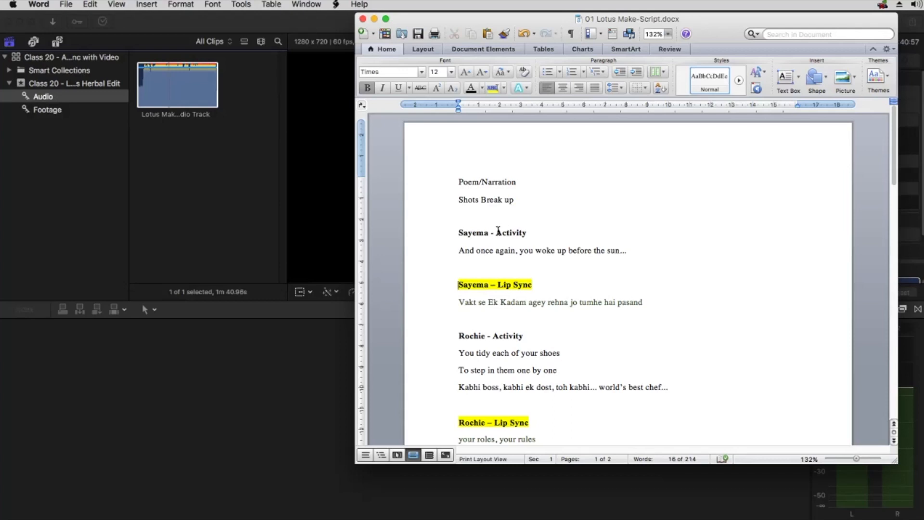
{"action": "scroll", "coordinate": [498, 231], "scroll_direction": "down", "scroll_amount": 1}
{"action": "scroll", "coordinate": [443, 206], "scroll_direction": "down", "scroll_amount": 1}
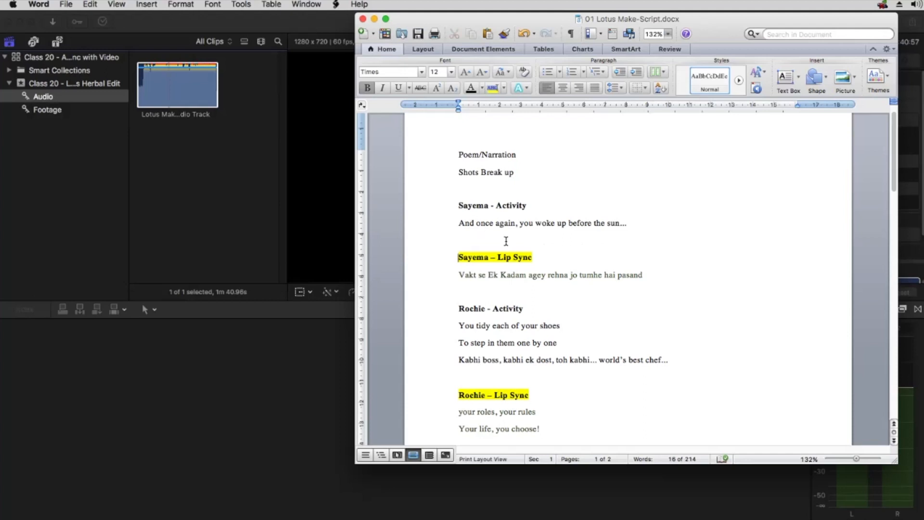
{"action": "scroll", "coordinate": [583, 274], "scroll_direction": "down", "scroll_amount": 10}
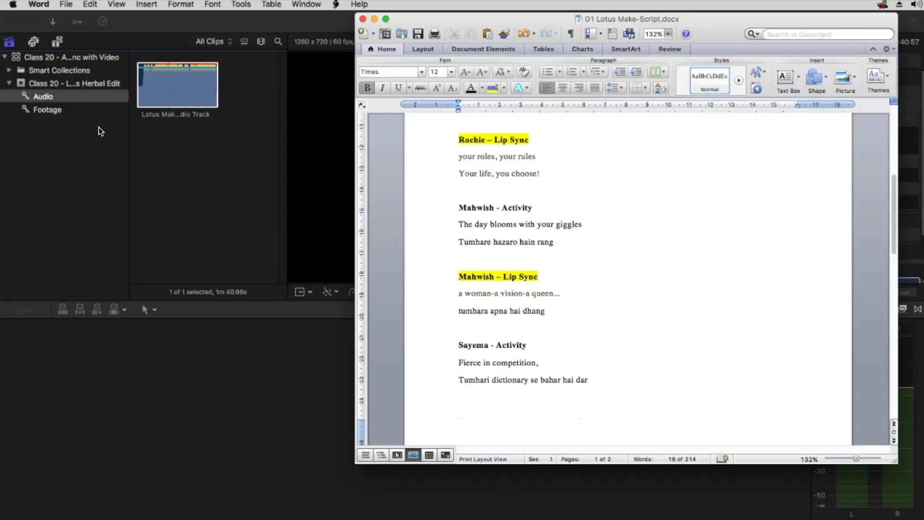
Switch to Final Cut Pro, open the Footage keyword collection and widen the browser to two columns of clips to survey them.
{"action": "left_click", "coordinate": [47, 109]}
{"action": "scroll", "coordinate": [190, 180], "scroll_direction": "down", "scroll_amount": 10}
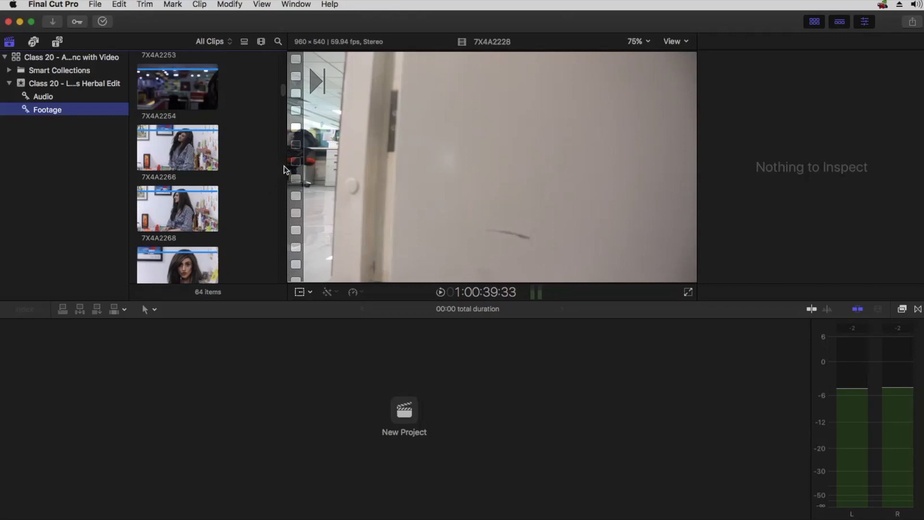
{"action": "left_click_drag", "start_coordinate": [288, 165], "coordinate": [386, 164]}
{"action": "scroll", "coordinate": [199, 151], "scroll_direction": "up", "scroll_amount": 5}
{"action": "scroll", "coordinate": [199, 151], "scroll_direction": "down", "scroll_amount": 8}
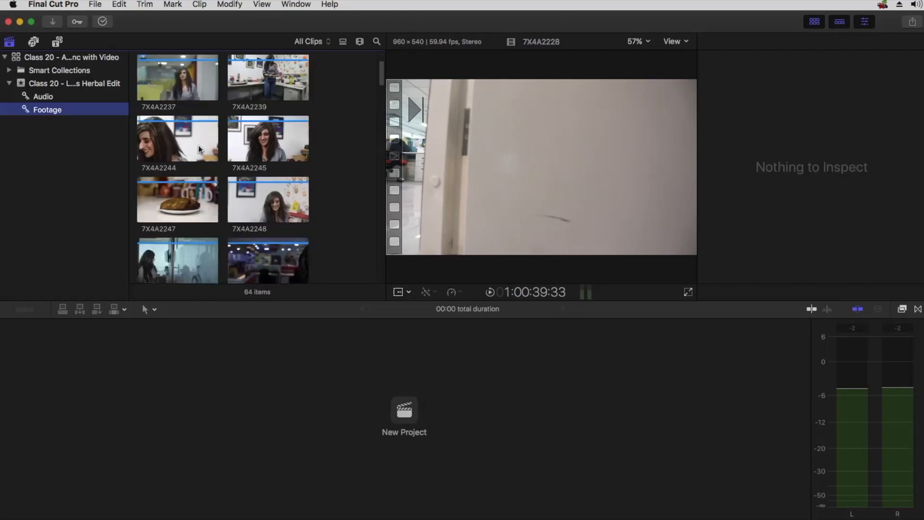
{"action": "scroll", "coordinate": [201, 149], "scroll_direction": "down", "scroll_amount": 12}
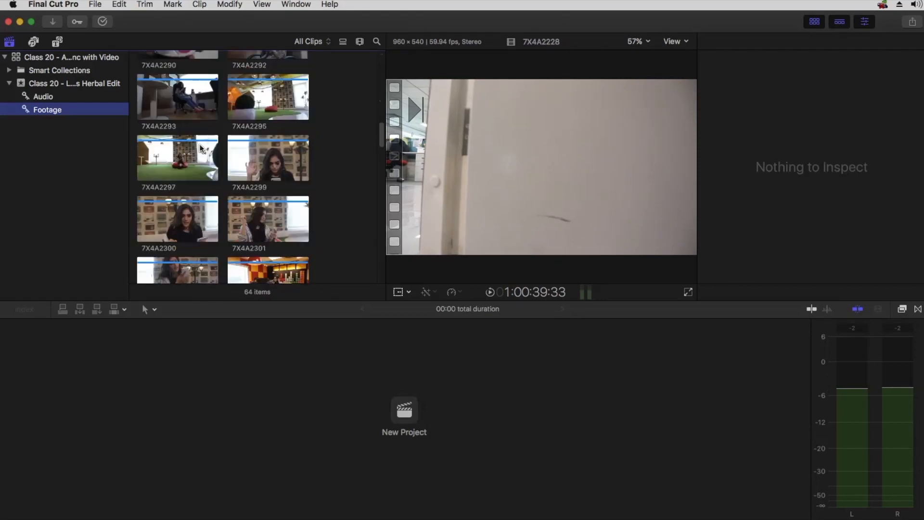
{"action": "scroll", "coordinate": [201, 148], "scroll_direction": "down", "scroll_amount": 10}
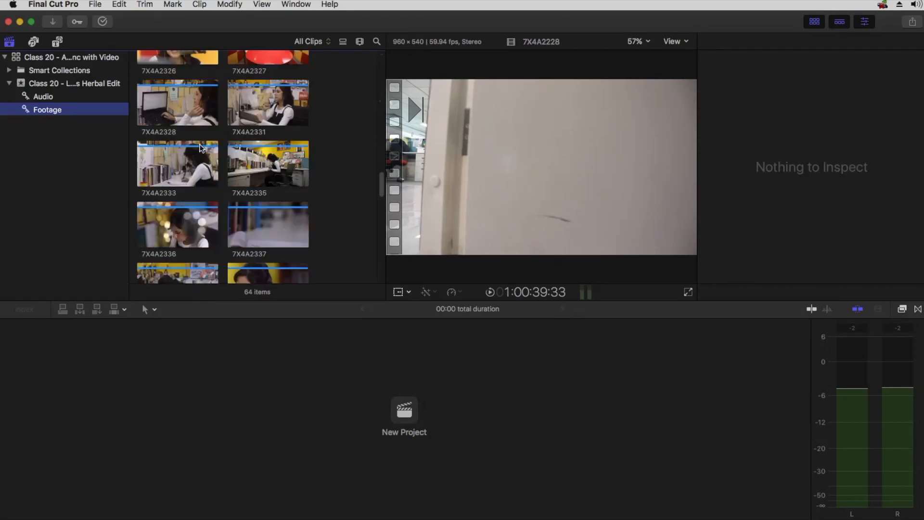
{"action": "scroll", "coordinate": [200, 144], "scroll_direction": "up", "scroll_amount": 10}
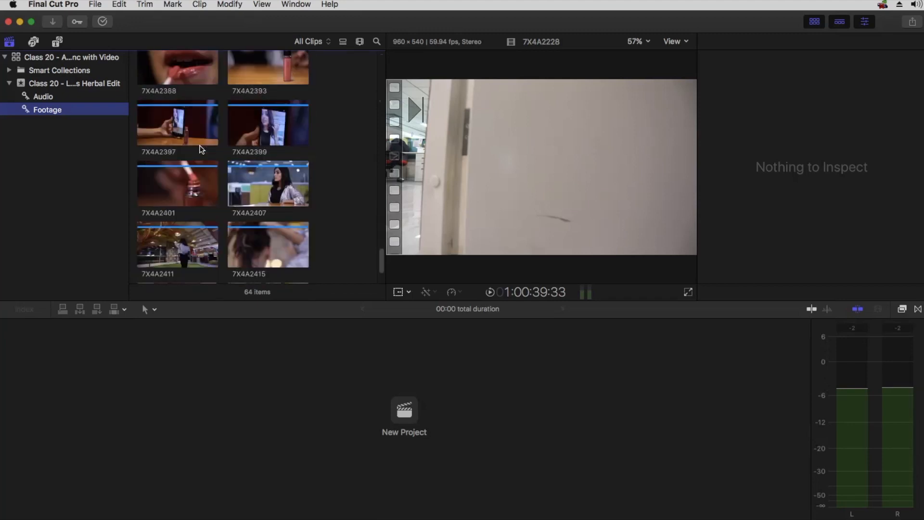
{"action": "scroll", "coordinate": [200, 126], "scroll_direction": "up", "scroll_amount": 10}
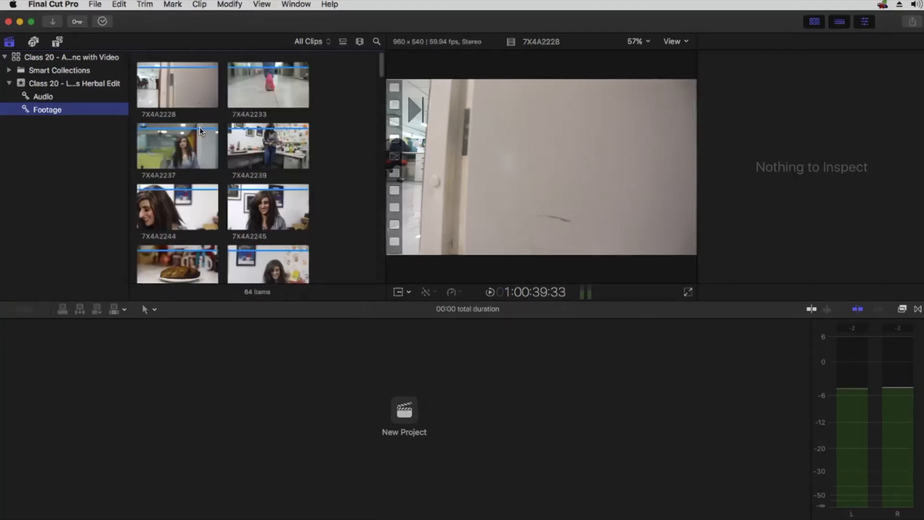
Preview one clip of each actor in the Footage collection: 7X4A2237, 7X4A2299 and 7X4A2331.
{"action": "left_click", "coordinate": [163, 153]}
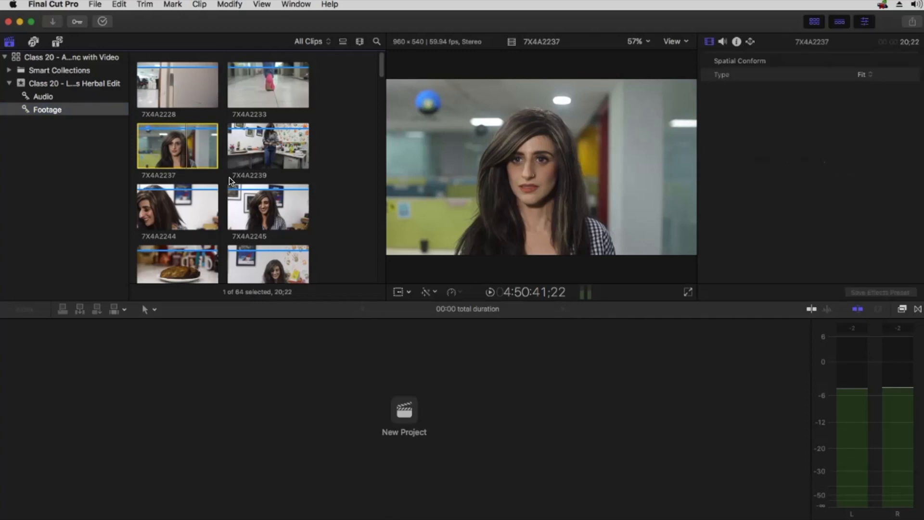
{"action": "scroll", "coordinate": [230, 175], "scroll_direction": "down", "scroll_amount": 10}
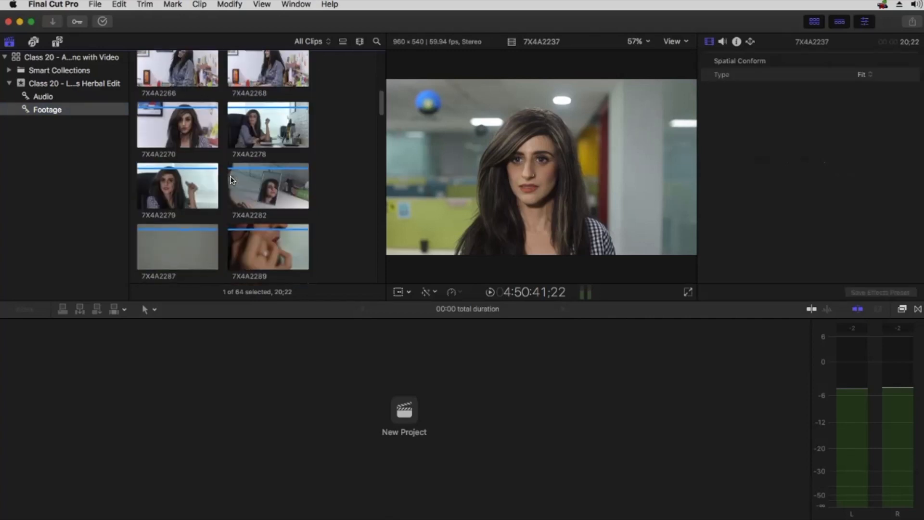
{"action": "scroll", "coordinate": [230, 175], "scroll_direction": "down", "scroll_amount": 5}
{"action": "left_click", "coordinate": [276, 206]}
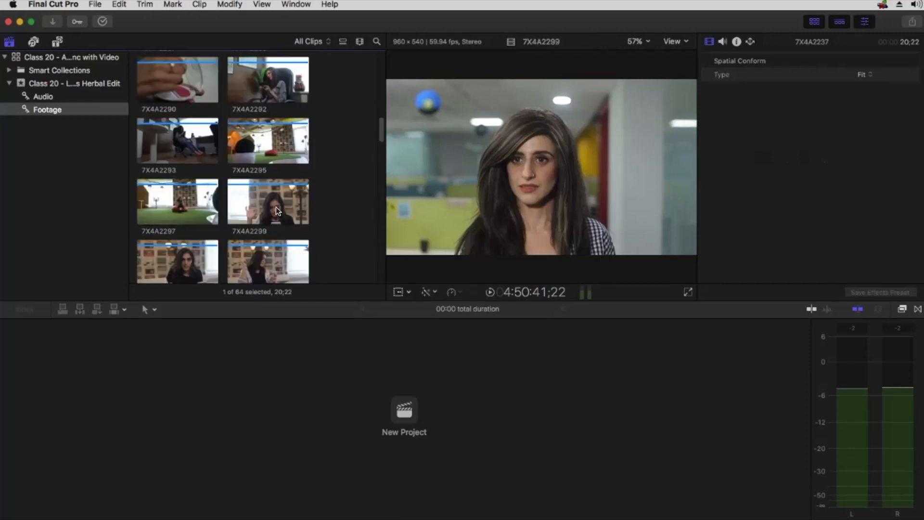
{"action": "scroll", "coordinate": [255, 185], "scroll_direction": "down", "scroll_amount": 10}
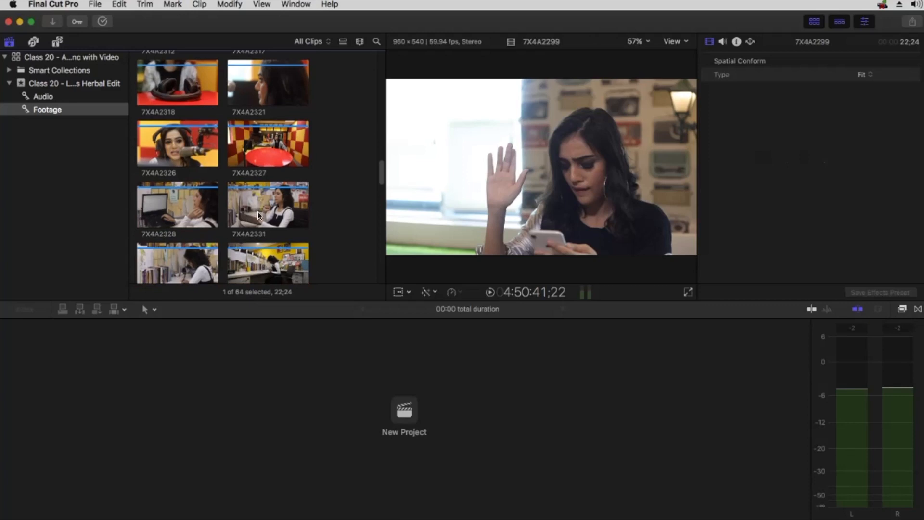
{"action": "left_click", "coordinate": [258, 212]}
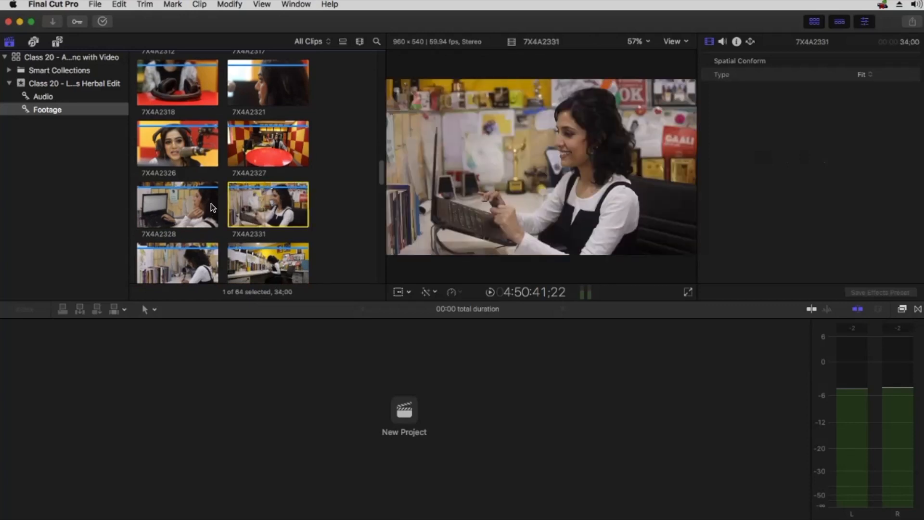
Preview the opening clips of the Footage collection, 7X4A2228 through 7X4A2245, to identify the first actor's shots.
{"action": "scroll", "coordinate": [240, 175], "scroll_direction": "up", "scroll_amount": 10}
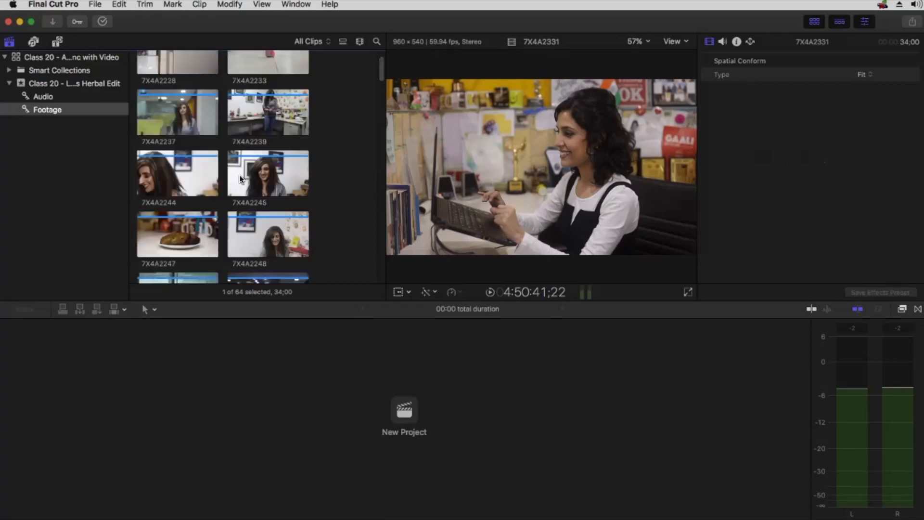
{"action": "scroll", "coordinate": [226, 145], "scroll_direction": "up", "scroll_amount": 2}
{"action": "left_click", "coordinate": [189, 87]}
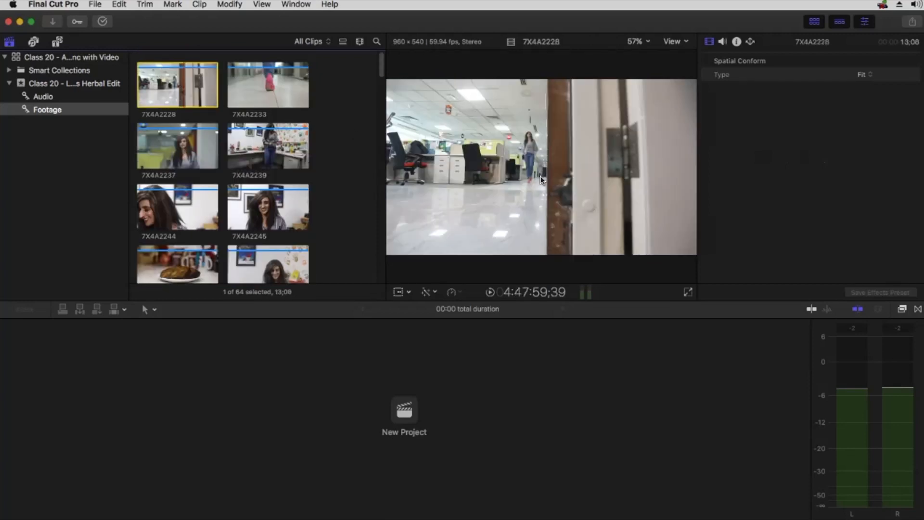
{"action": "left_click", "coordinate": [298, 96]}
{"action": "left_click", "coordinate": [254, 161]}
{"action": "left_click", "coordinate": [168, 153]}
{"action": "left_click", "coordinate": [175, 206]}
{"action": "left_click", "coordinate": [264, 204]}
Compare clips 7X4A2293 and 7X4A2295 to find where the first actor's shots end.
{"action": "scroll", "coordinate": [260, 205], "scroll_direction": "down", "scroll_amount": 3}
{"action": "scroll", "coordinate": [260, 205], "scroll_direction": "down", "scroll_amount": 10}
{"action": "scroll", "coordinate": [260, 205], "scroll_direction": "down", "scroll_amount": 3}
{"action": "scroll", "coordinate": [255, 179], "scroll_direction": "down", "scroll_amount": 1}
{"action": "left_click", "coordinate": [214, 171]}
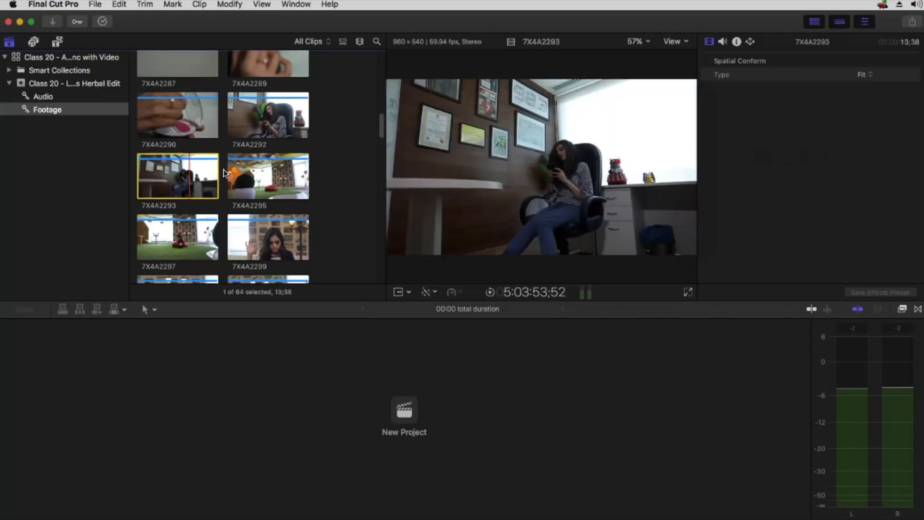
{"action": "left_click", "coordinate": [270, 176]}
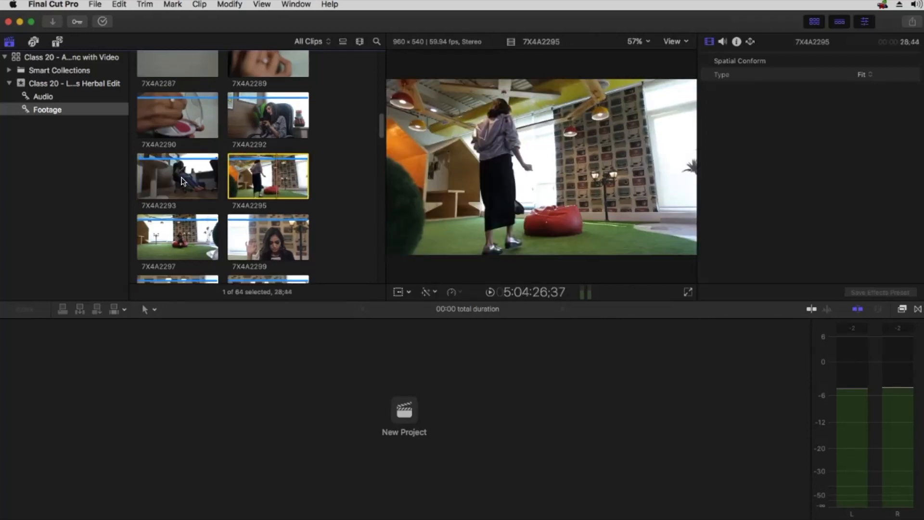
Select all of the first actor's clips from 7X4A2228 through 7X4A2293 and check the selected range.
{"action": "left_click", "coordinate": [184, 182]}
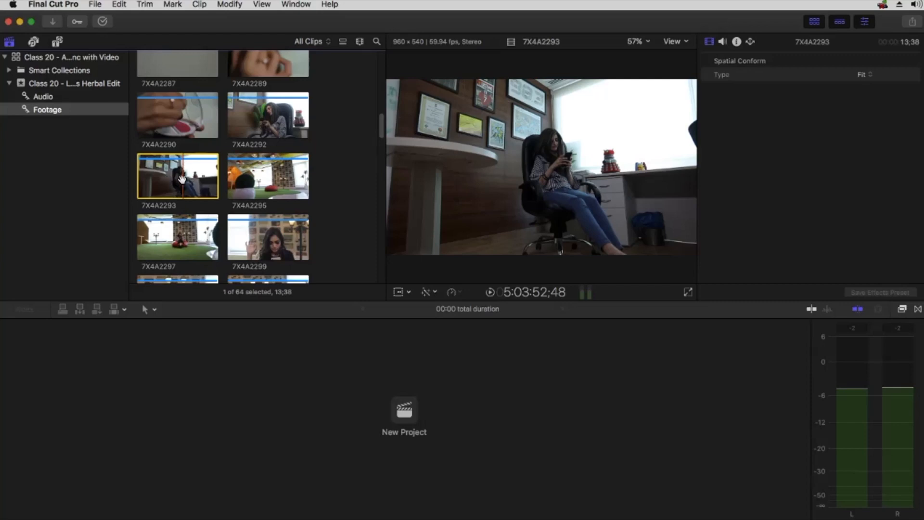
{"action": "scroll", "coordinate": [182, 179], "scroll_direction": "up", "scroll_amount": 10}
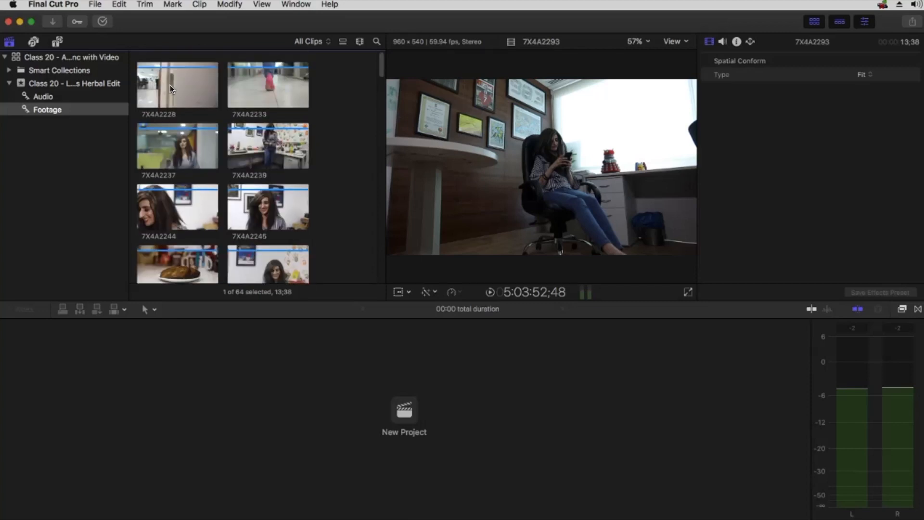
{"action": "left_click", "coordinate": [167, 82], "text": "shift"}
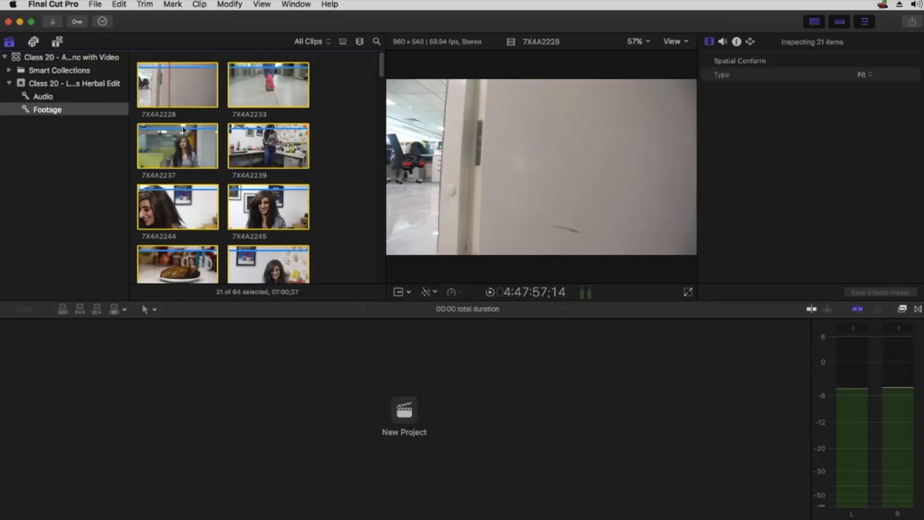
{"action": "scroll", "coordinate": [195, 190], "scroll_direction": "down", "scroll_amount": 8}
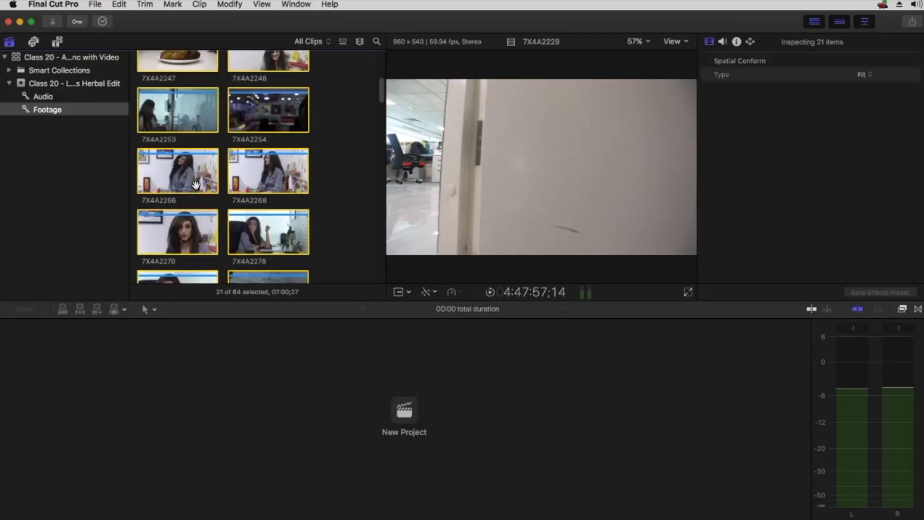
{"action": "scroll", "coordinate": [196, 185], "scroll_direction": "down", "scroll_amount": 1}
{"action": "scroll", "coordinate": [195, 186], "scroll_direction": "down", "scroll_amount": 5}
{"action": "scroll", "coordinate": [195, 185], "scroll_direction": "down", "scroll_amount": 2}
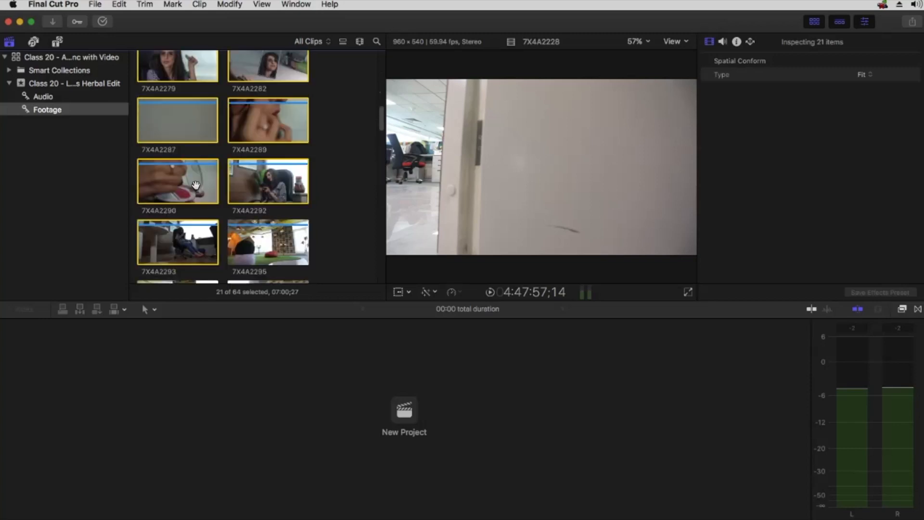
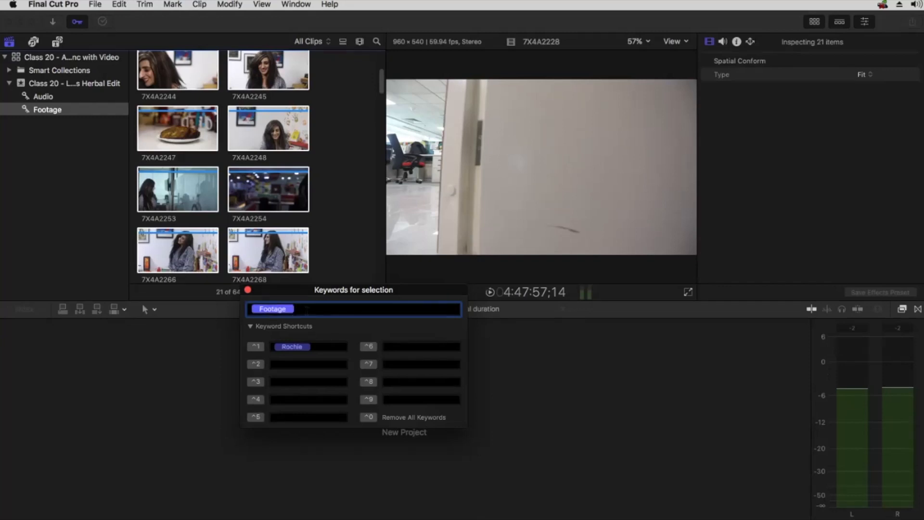
Replace the Footage keyword on the selected clips with the first actor's name and close the keyword editor.
{"action": "key", "text": "BackSpace"}
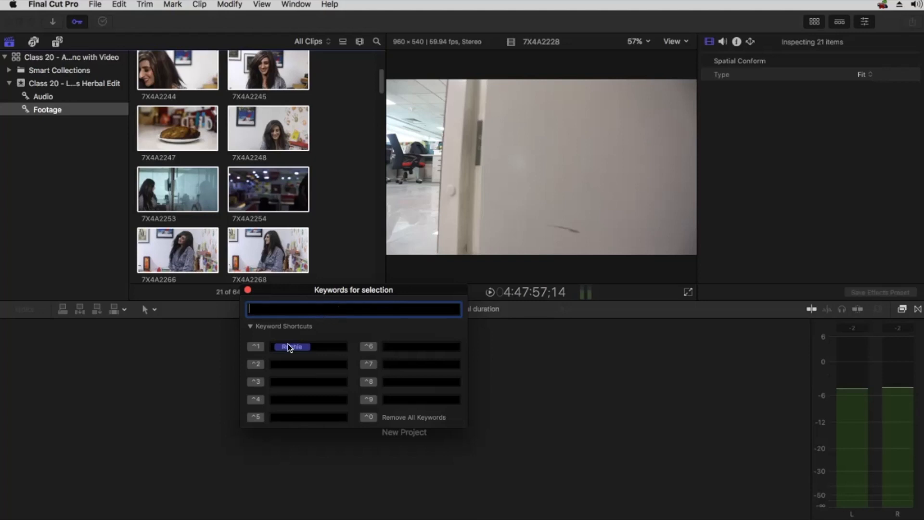
{"action": "left_click", "coordinate": [250, 327]}
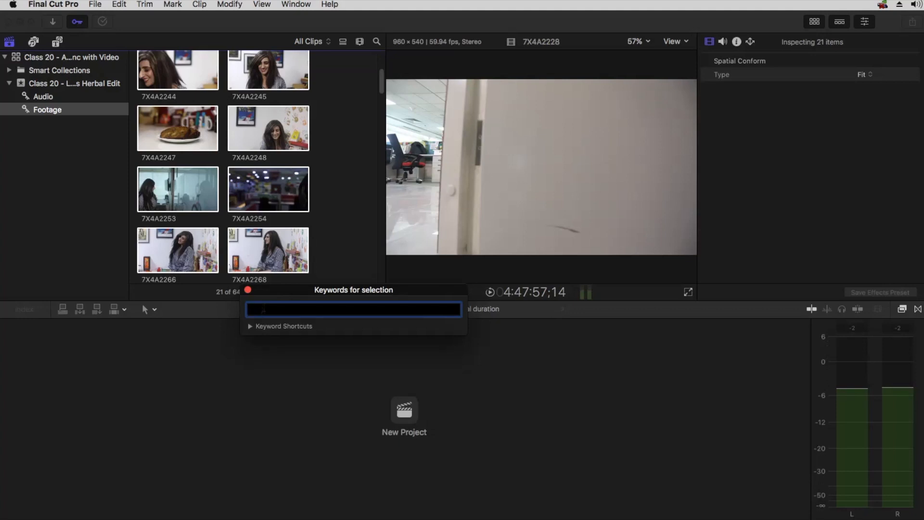
{"action": "type", "text": "Rochie"}
{"action": "key", "text": "Return"}
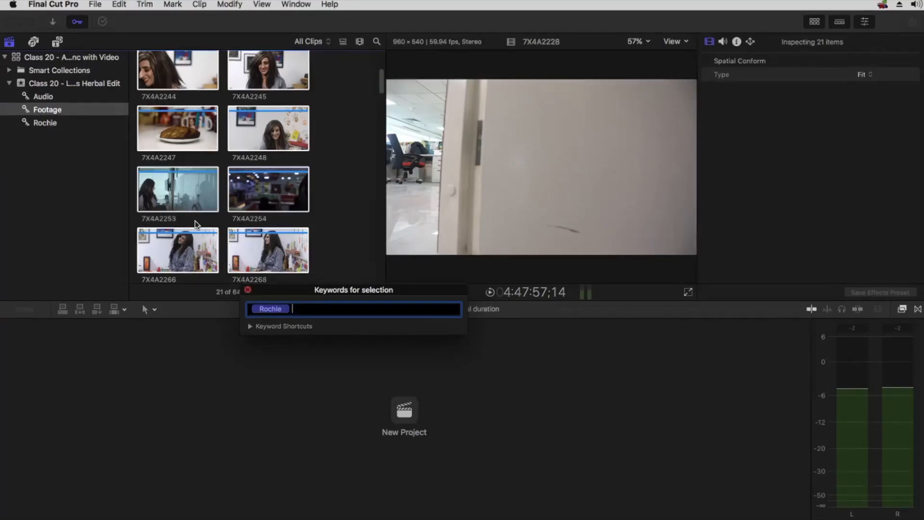
{"action": "key", "text": "super+k"}
Check the clips in the first actor's new keyword collection and return to the Footage collection.
{"action": "left_click", "coordinate": [45, 122]}
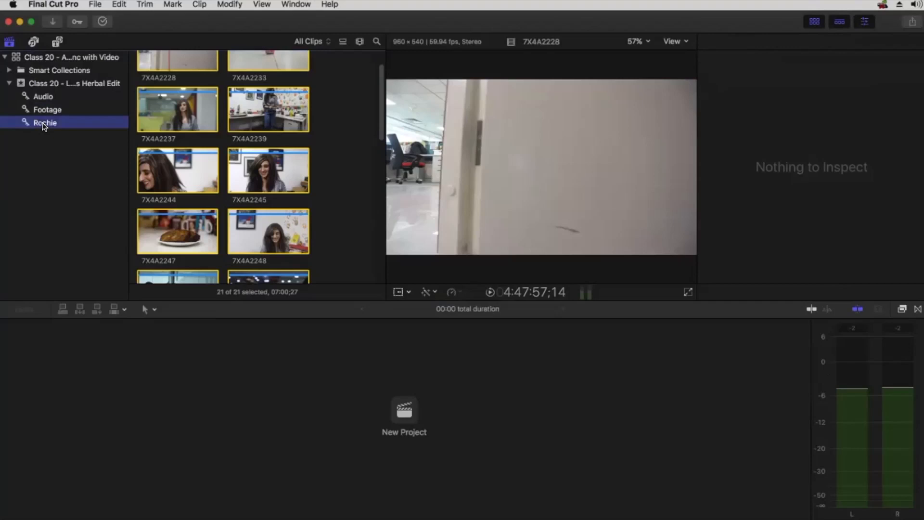
{"action": "scroll", "coordinate": [188, 178], "scroll_direction": "up", "scroll_amount": 2}
{"action": "scroll", "coordinate": [189, 105], "scroll_direction": "down", "scroll_amount": 10}
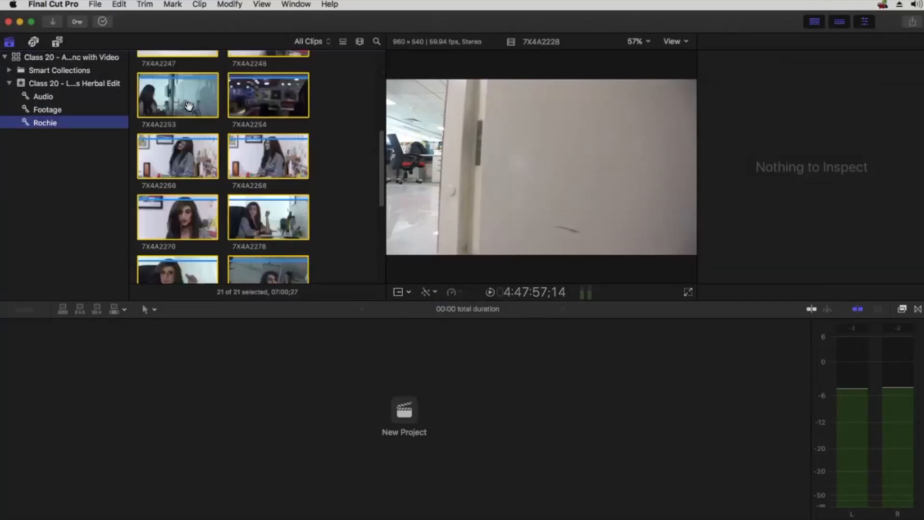
{"action": "scroll", "coordinate": [201, 222], "scroll_direction": "up", "scroll_amount": 5}
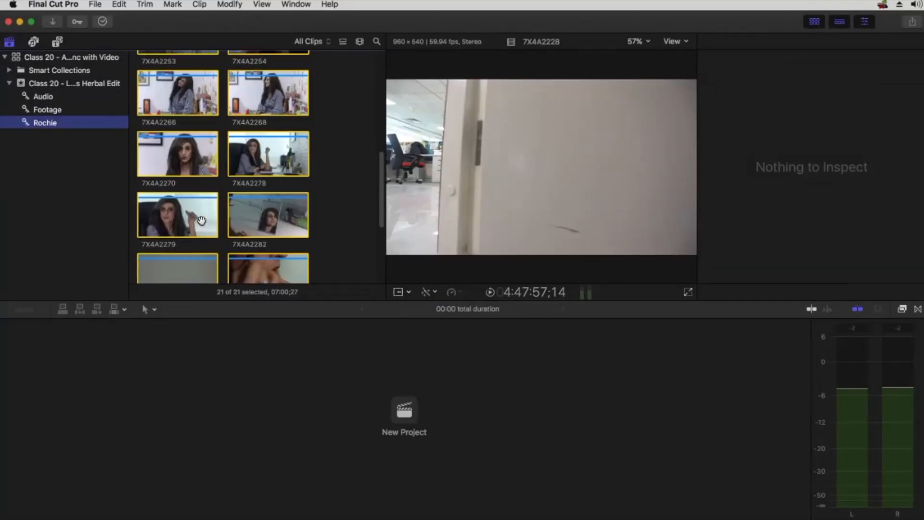
{"action": "left_click", "coordinate": [54, 109]}
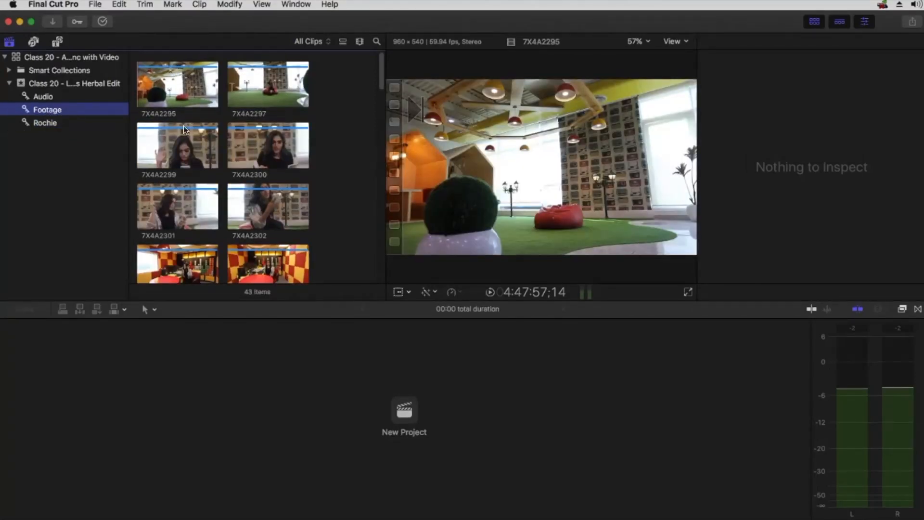
Look through the Footage clips from 7X4A2295 to 7X4A2328 to find where the second actor's first group of shots ends.
{"action": "scroll", "coordinate": [181, 128], "scroll_direction": "down", "scroll_amount": 3}
{"action": "scroll", "coordinate": [181, 128], "scroll_direction": "down", "scroll_amount": 10}
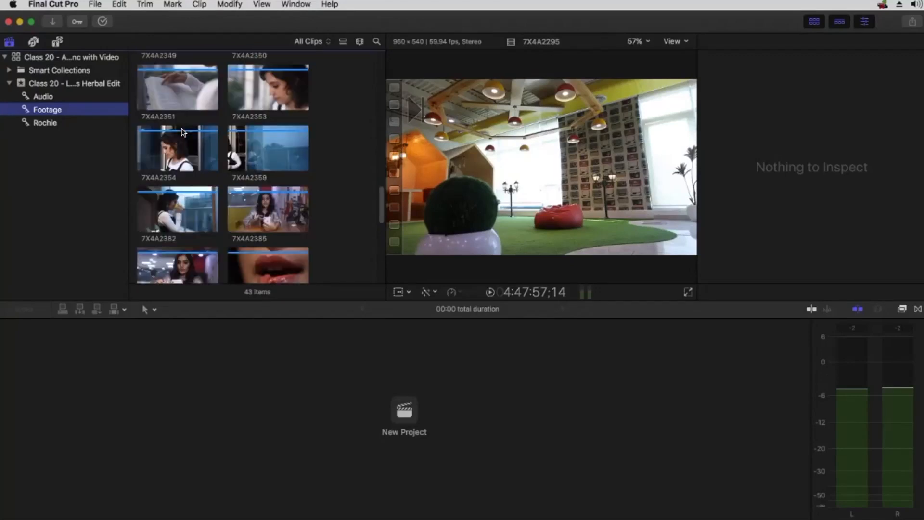
{"action": "scroll", "coordinate": [181, 128], "scroll_direction": "up", "scroll_amount": 8}
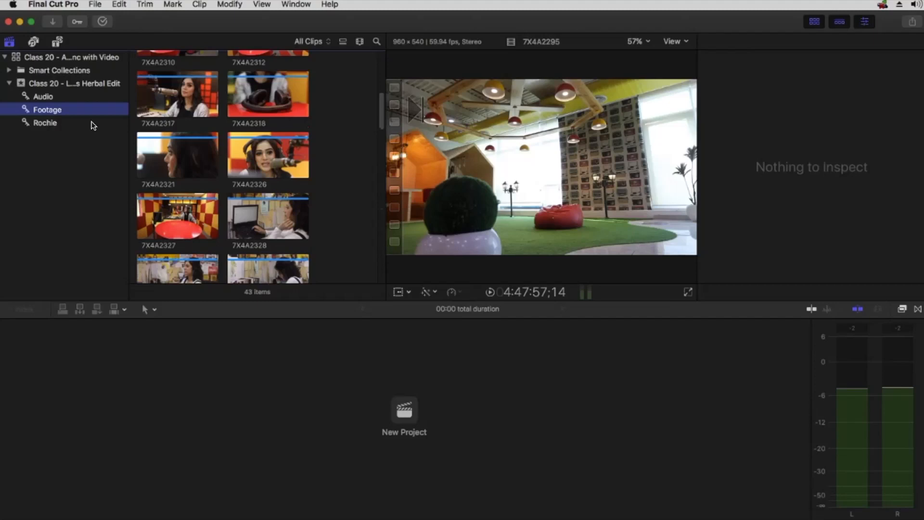
{"action": "scroll", "coordinate": [220, 126], "scroll_direction": "up", "scroll_amount": 3}
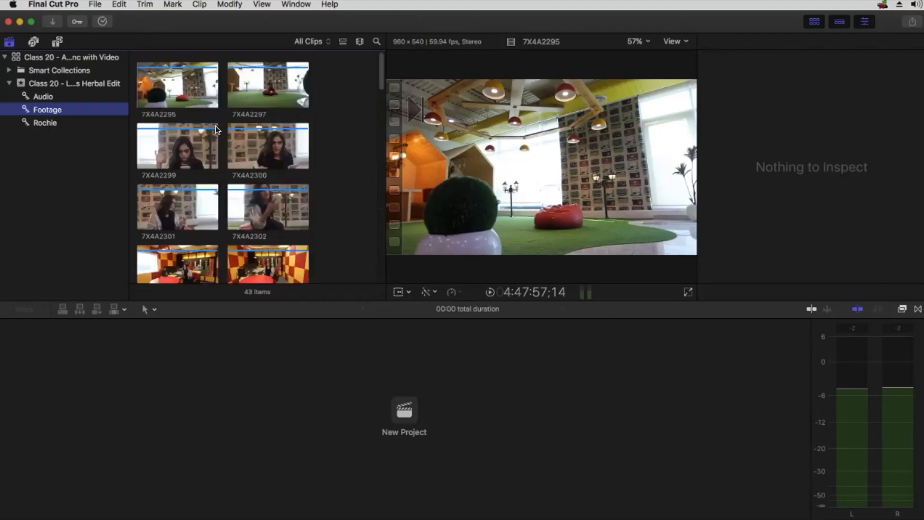
{"action": "left_click", "coordinate": [188, 110]}
{"action": "scroll", "coordinate": [188, 111], "scroll_direction": "down", "scroll_amount": 5}
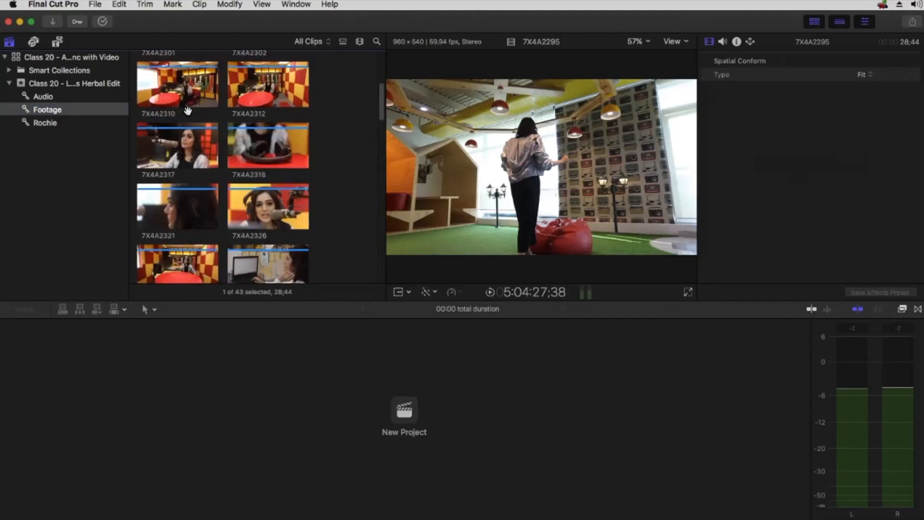
{"action": "scroll", "coordinate": [185, 192], "scroll_direction": "down", "scroll_amount": 1}
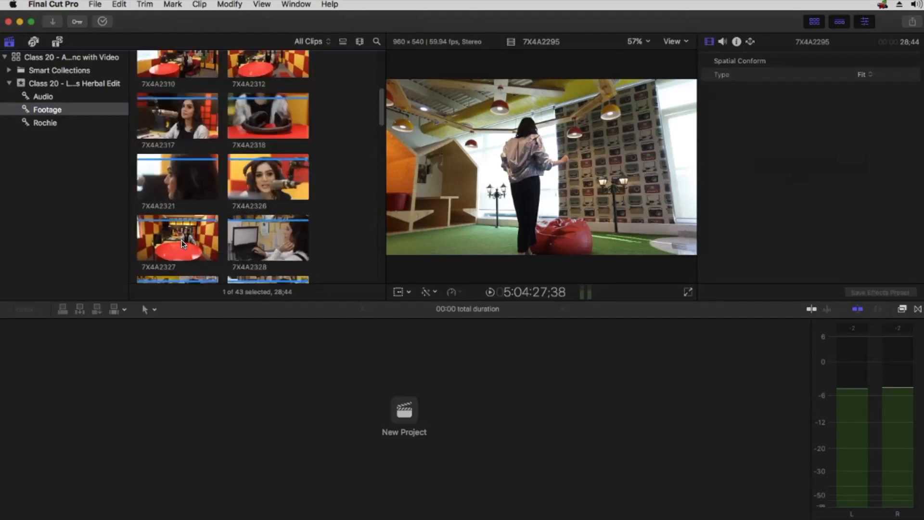
{"action": "left_click", "coordinate": [269, 241]}
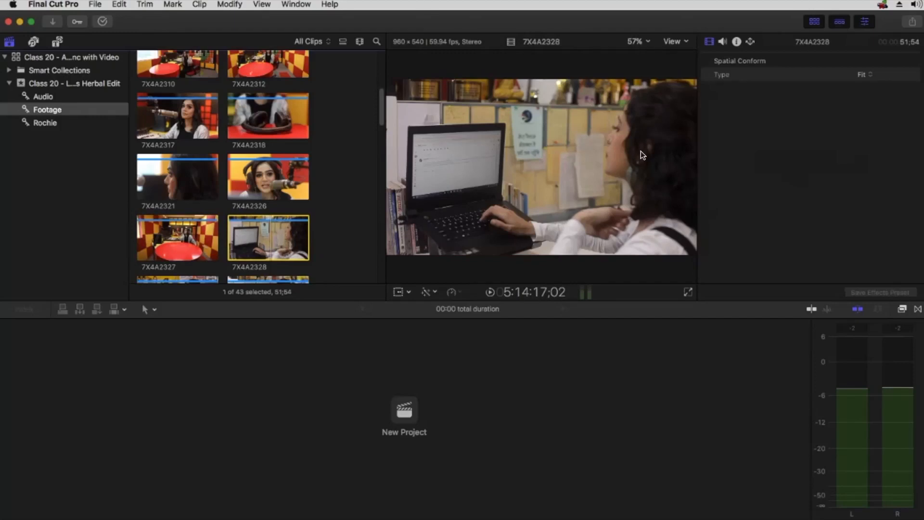
Select the second actor's first group of clips, from 7X4A2295 through 7X4A2327.
{"action": "left_click", "coordinate": [203, 243]}
{"action": "scroll", "coordinate": [193, 212], "scroll_direction": "up", "scroll_amount": 6}
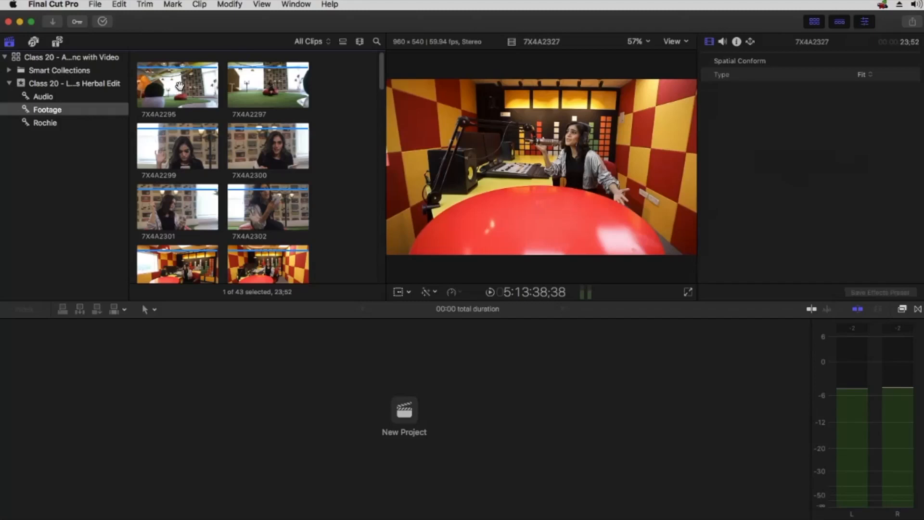
{"action": "left_click", "coordinate": [179, 86], "text": "shift"}
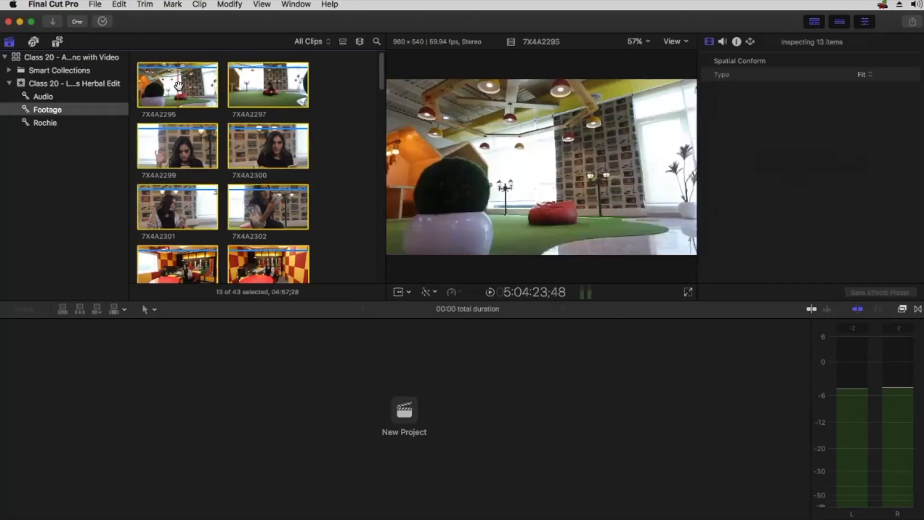
Replace the Footage keyword on the selected clips with the second actor's name and close the keyword editor.
{"action": "left_click", "coordinate": [75, 22]}
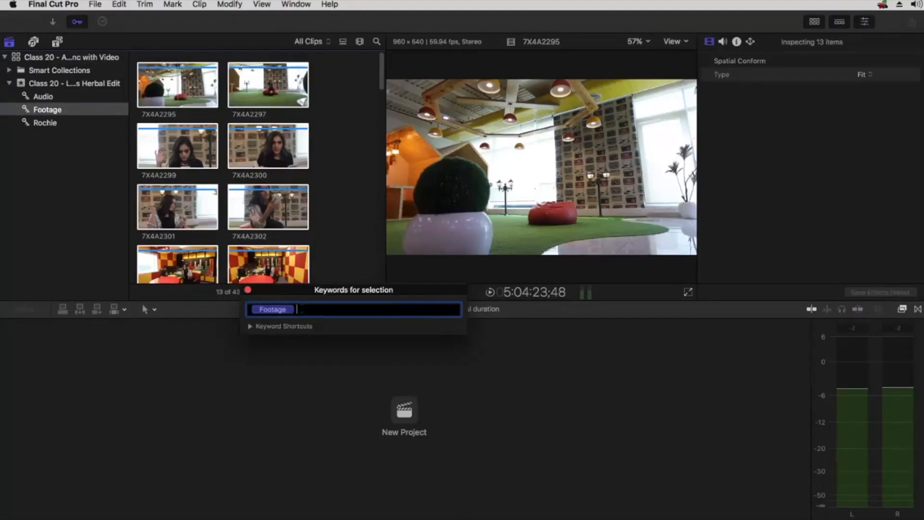
{"action": "key", "text": "BackSpace"}
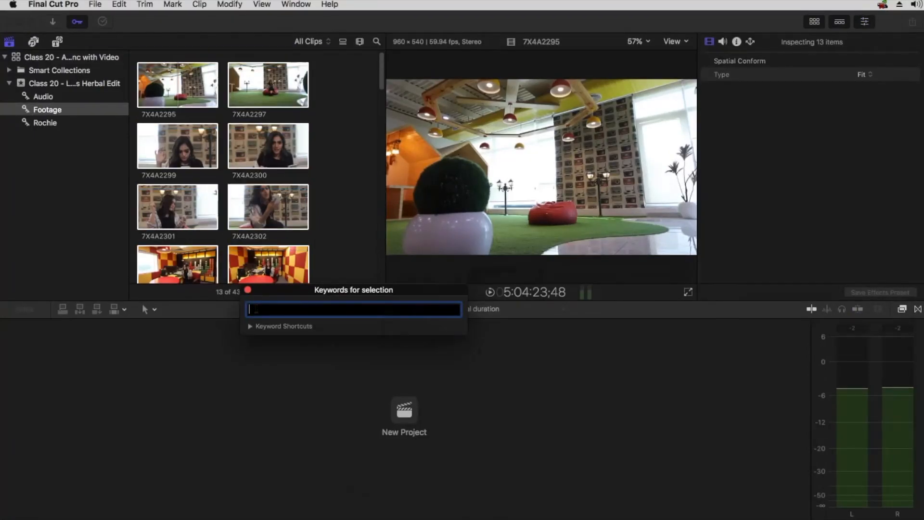
{"action": "type", "text": "Mahwish"}
{"action": "key", "text": "Return"}
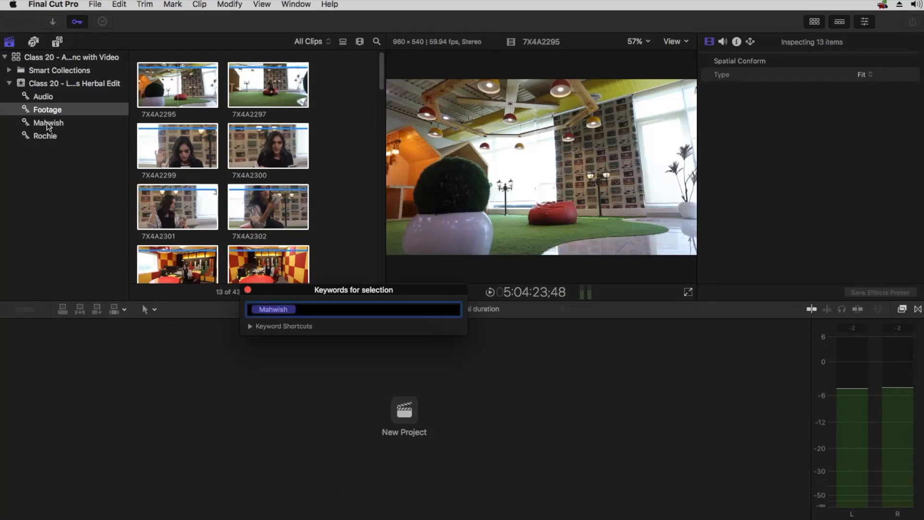
{"action": "left_click", "coordinate": [248, 290]}
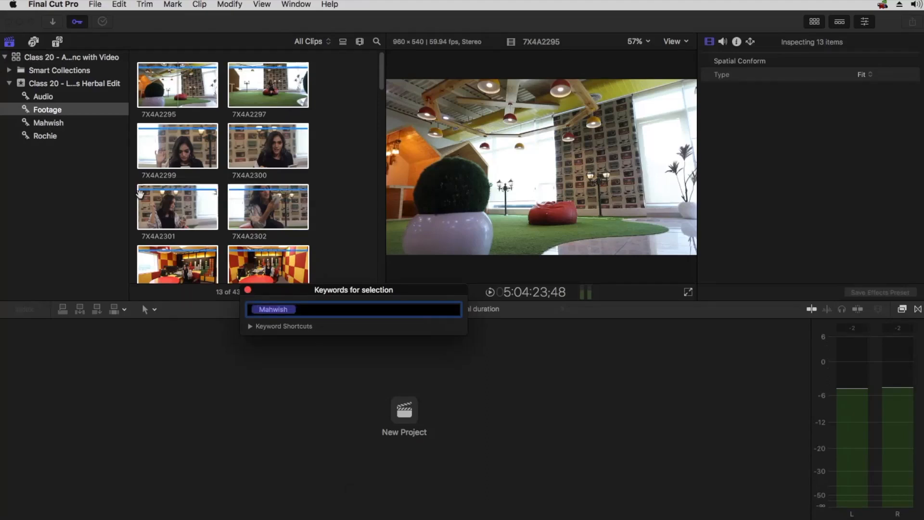
Check the clips in the second actor's new keyword collection and return to the Footage collection.
{"action": "left_click", "coordinate": [42, 123]}
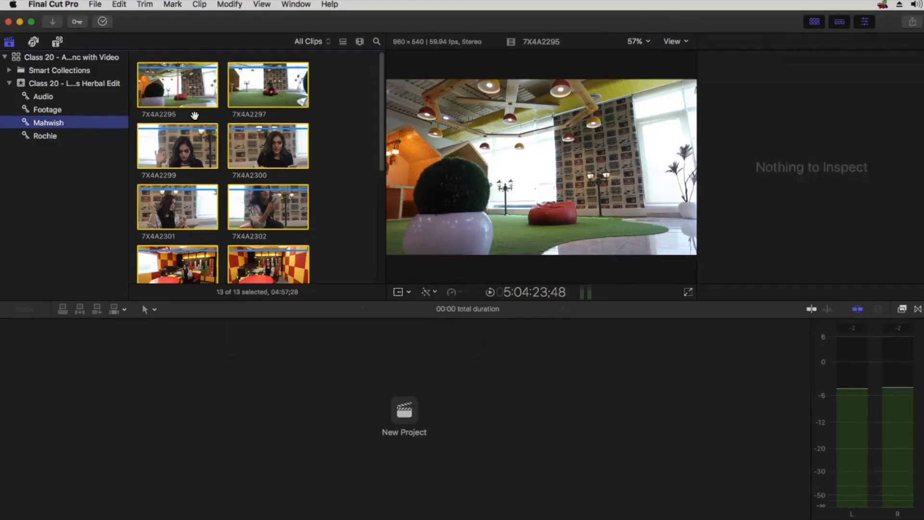
{"action": "scroll", "coordinate": [194, 116], "scroll_direction": "down", "scroll_amount": 3}
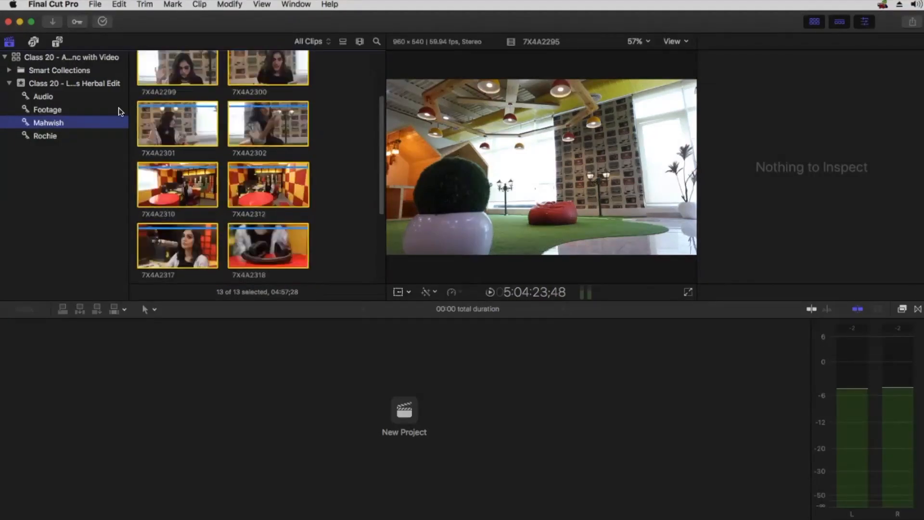
{"action": "left_click", "coordinate": [55, 110]}
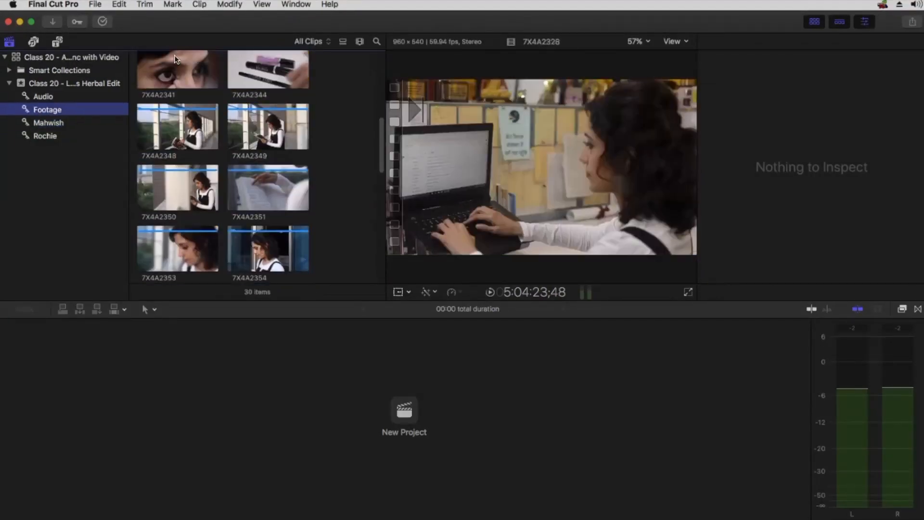
Look through the rest of the Footage clips for the second actor's other shots, starting at 7X4A2385.
{"action": "scroll", "coordinate": [221, 226], "scroll_direction": "down", "scroll_amount": 10}
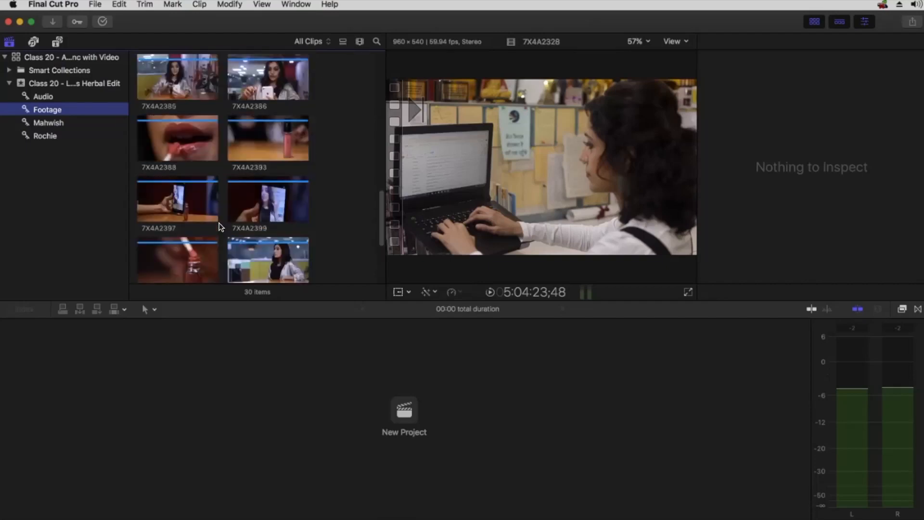
{"action": "scroll", "coordinate": [221, 226], "scroll_direction": "down", "scroll_amount": 2}
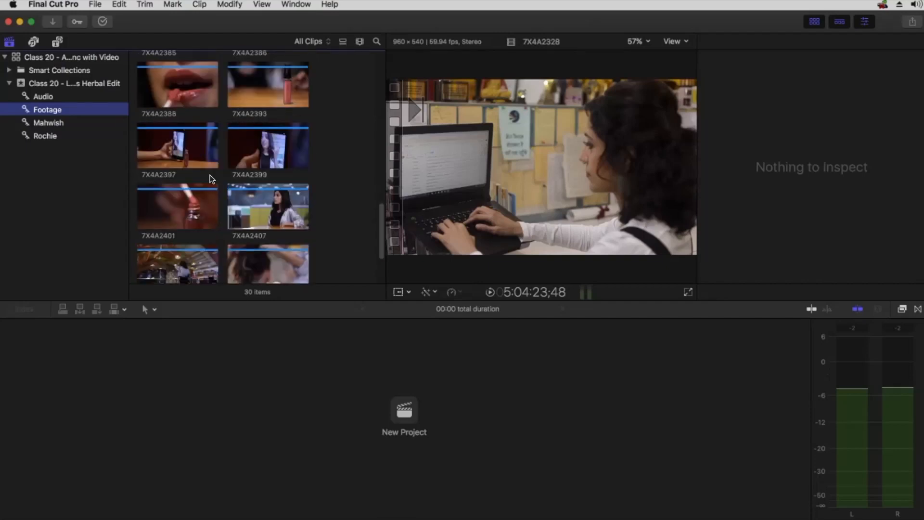
{"action": "scroll", "coordinate": [187, 139], "scroll_direction": "up", "scroll_amount": 5}
{"action": "left_click", "coordinate": [191, 128]}
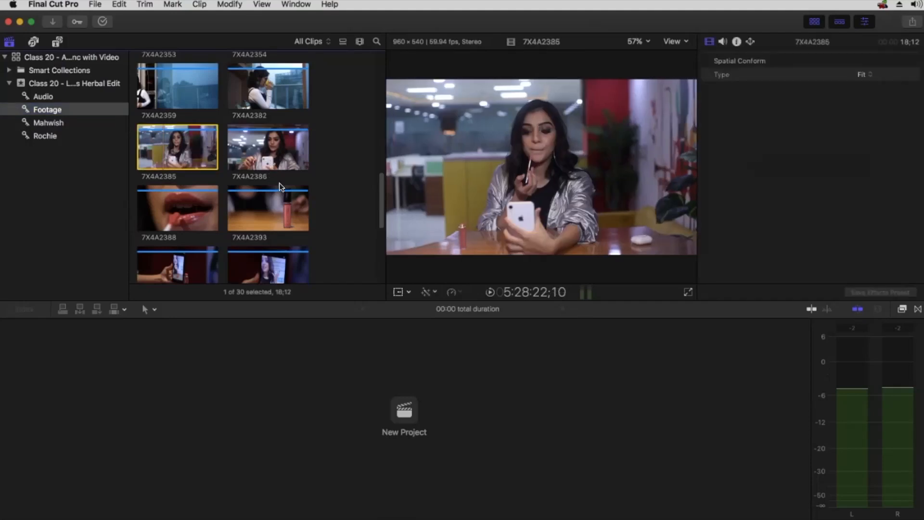
{"action": "scroll", "coordinate": [279, 231], "scroll_direction": "down", "scroll_amount": 3}
{"action": "scroll", "coordinate": [279, 228], "scroll_direction": "down", "scroll_amount": 1}
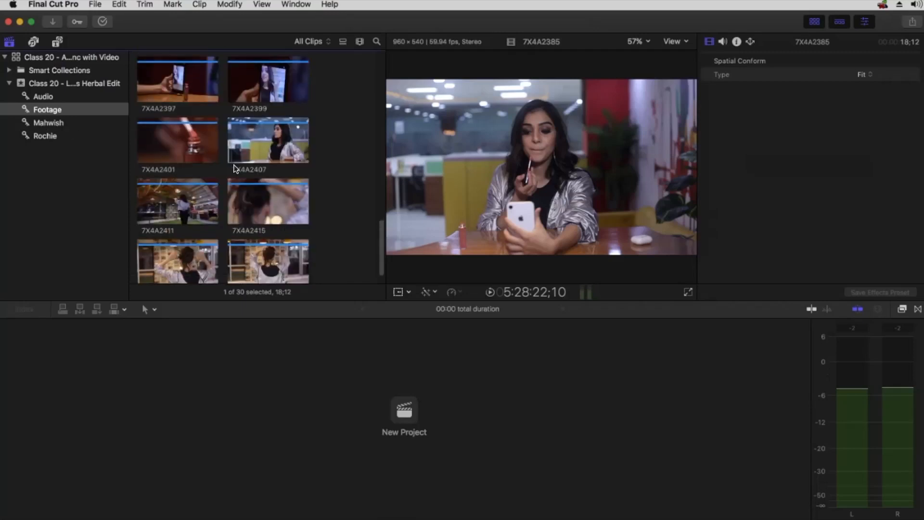
{"action": "scroll", "coordinate": [236, 168], "scroll_direction": "up", "scroll_amount": 2}
{"action": "scroll", "coordinate": [303, 120], "scroll_direction": "up", "scroll_amount": 1}
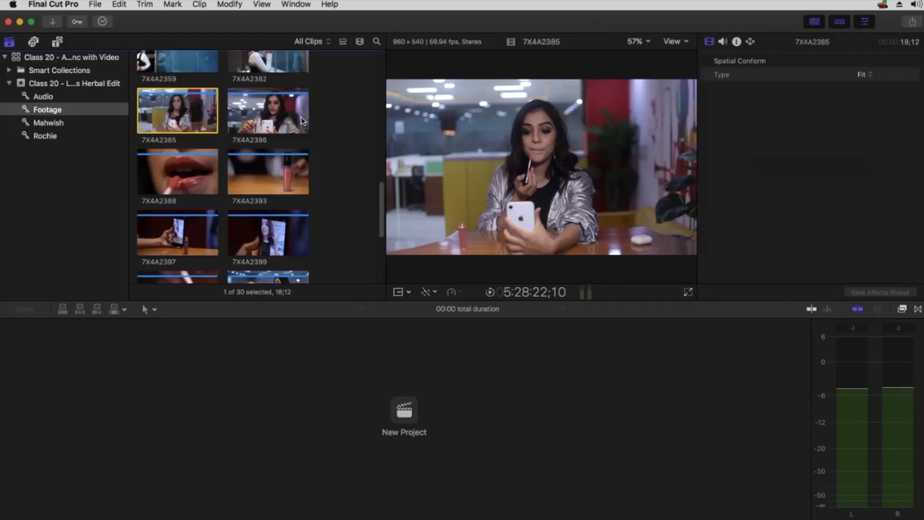
Add clips 7X4A2386 through 7X4A2399 individually to the selection, extend it through 7X4A2421, and clear the selection.
{"action": "left_click", "coordinate": [244, 114], "text": "super"}
{"action": "left_click", "coordinate": [260, 168], "text": "super"}
{"action": "left_click", "coordinate": [184, 169], "text": "super"}
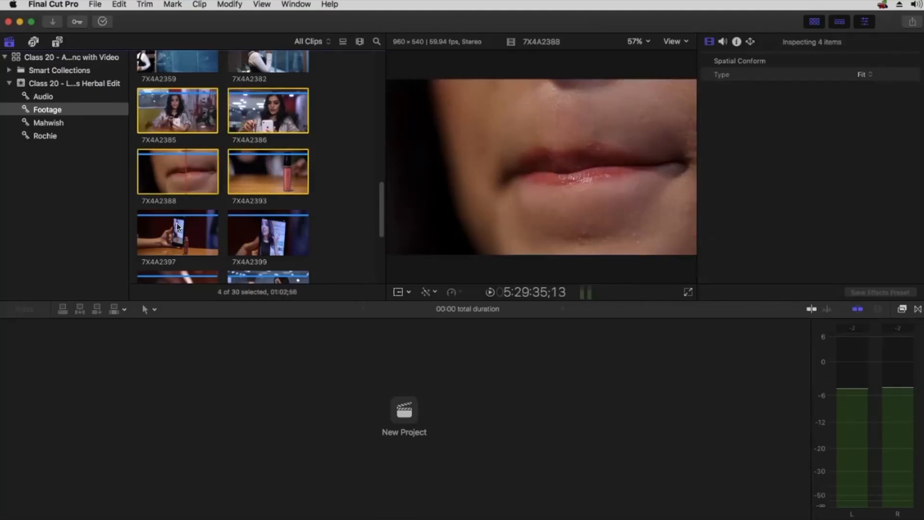
{"action": "left_click", "coordinate": [177, 222], "text": "super"}
{"action": "left_click", "coordinate": [275, 237], "text": "super"}
{"action": "scroll", "coordinate": [276, 203], "scroll_direction": "down", "scroll_amount": 5}
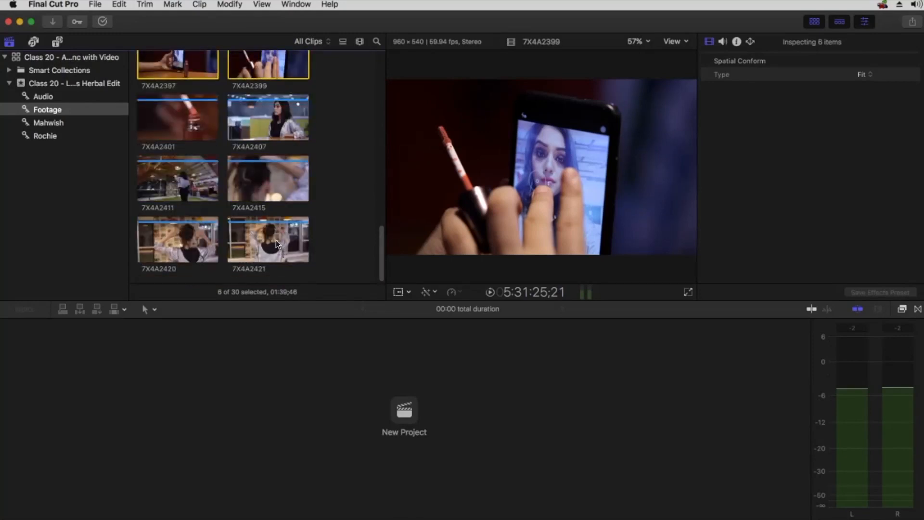
{"action": "left_click", "coordinate": [275, 239], "text": "shift"}
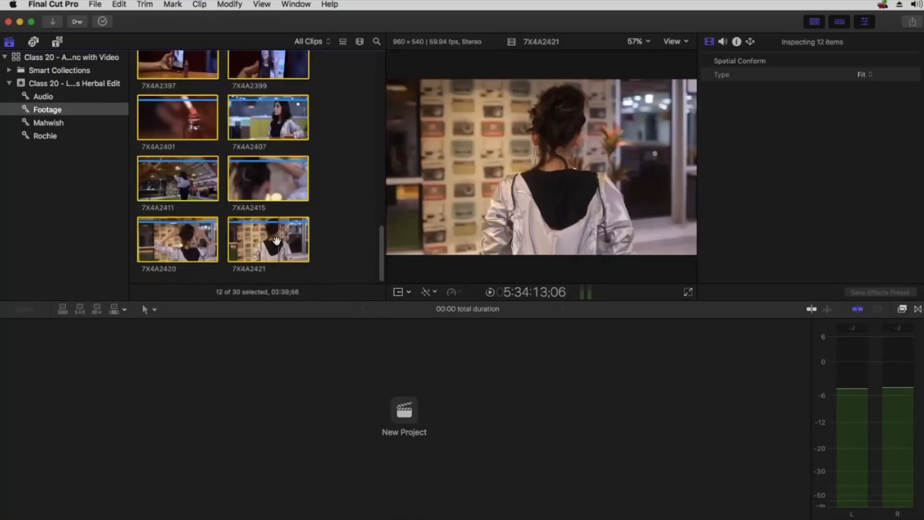
{"action": "scroll", "coordinate": [212, 139], "scroll_direction": "up", "scroll_amount": 5}
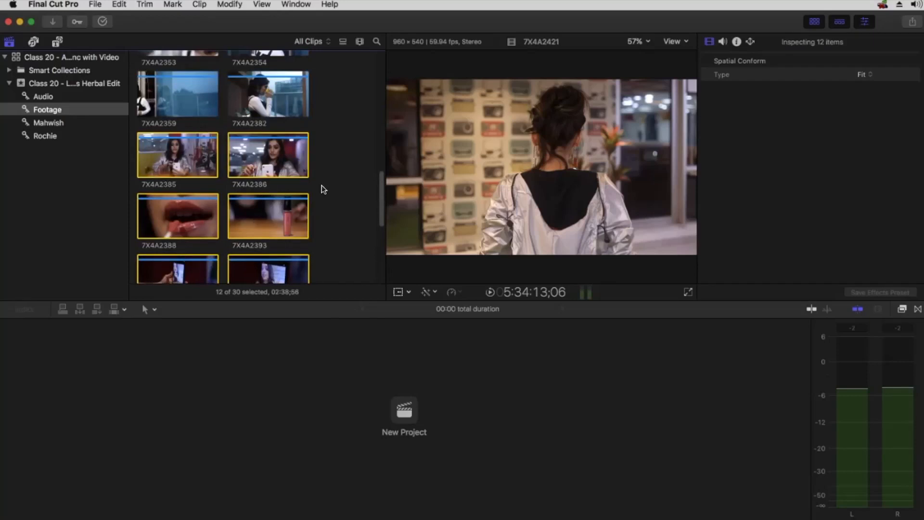
{"action": "left_click", "coordinate": [347, 166]}
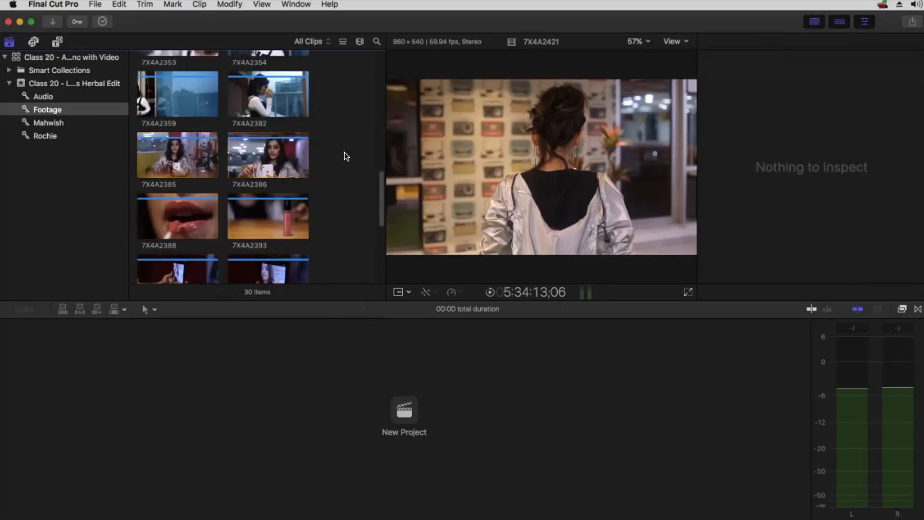
Try marquee selections over clips 7X4A2385 through 7X4A2421, adding 7X4A2397, 7X4A2388 and 7X4A2393 individually to the second one.
{"action": "scroll", "coordinate": [336, 142], "scroll_direction": "down", "scroll_amount": 1}
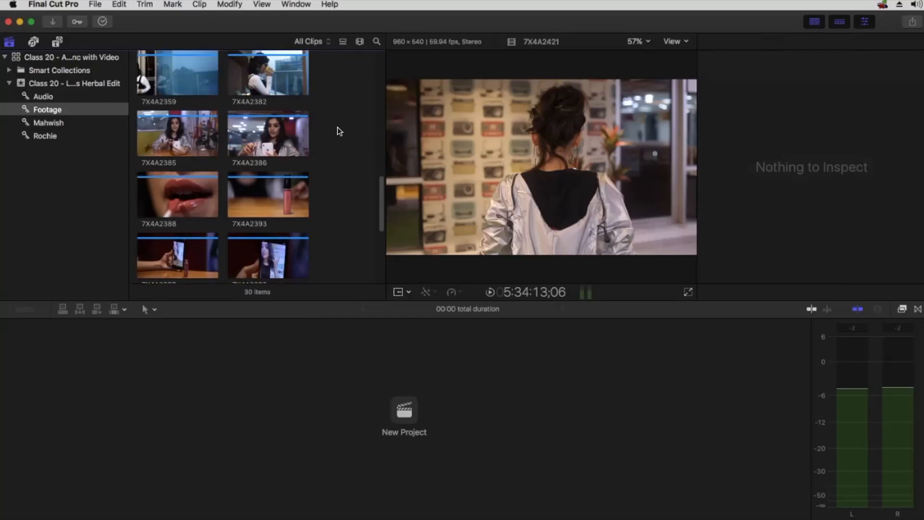
{"action": "left_click_drag", "start_coordinate": [339, 128], "coordinate": [164, 265]}
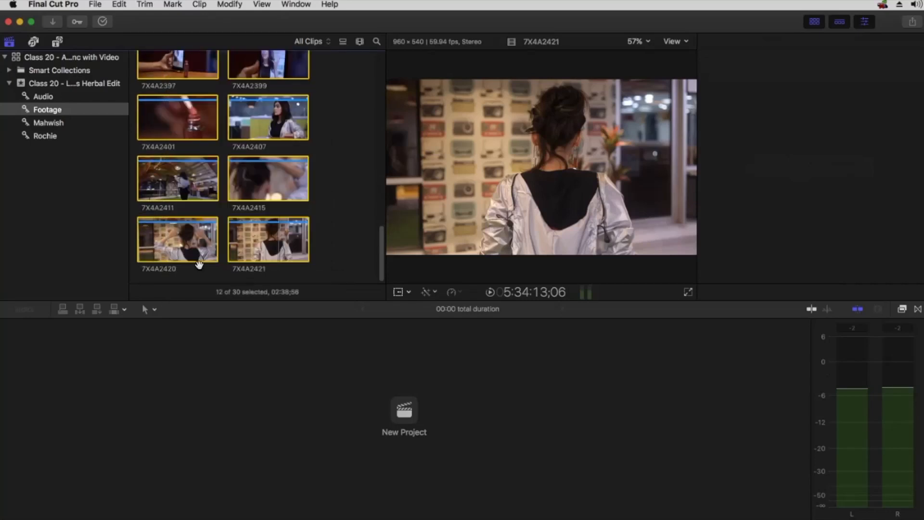
{"action": "left_click_drag", "start_coordinate": [336, 257], "coordinate": [275, 74]}
{"action": "scroll", "coordinate": [288, 143], "scroll_direction": "up", "scroll_amount": 3}
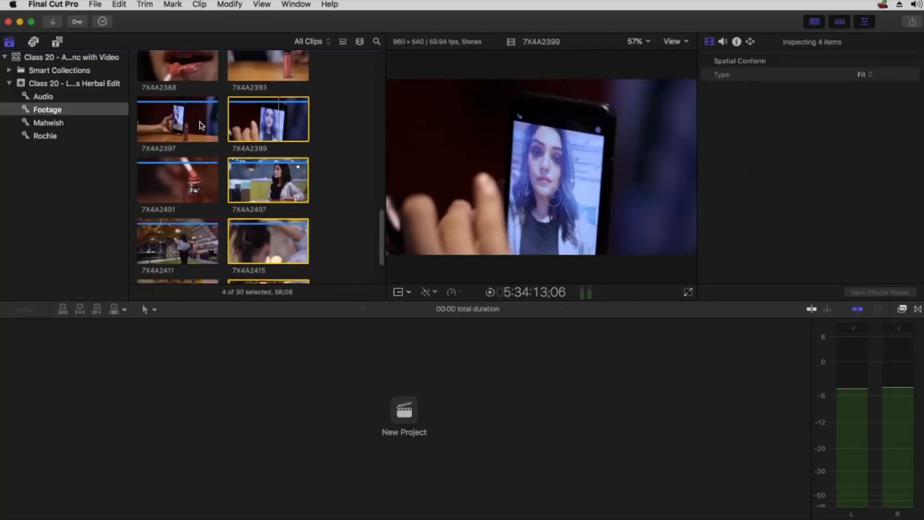
{"action": "left_click", "coordinate": [168, 125], "text": "super"}
{"action": "left_click", "coordinate": [183, 59], "text": "super"}
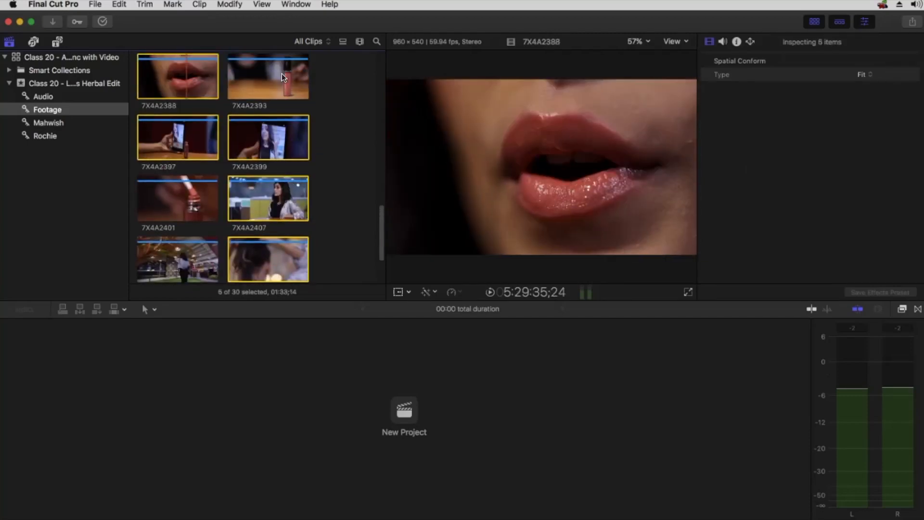
{"action": "left_click", "coordinate": [281, 73], "text": "super"}
{"action": "scroll", "coordinate": [211, 201], "scroll_direction": "up", "scroll_amount": 3}
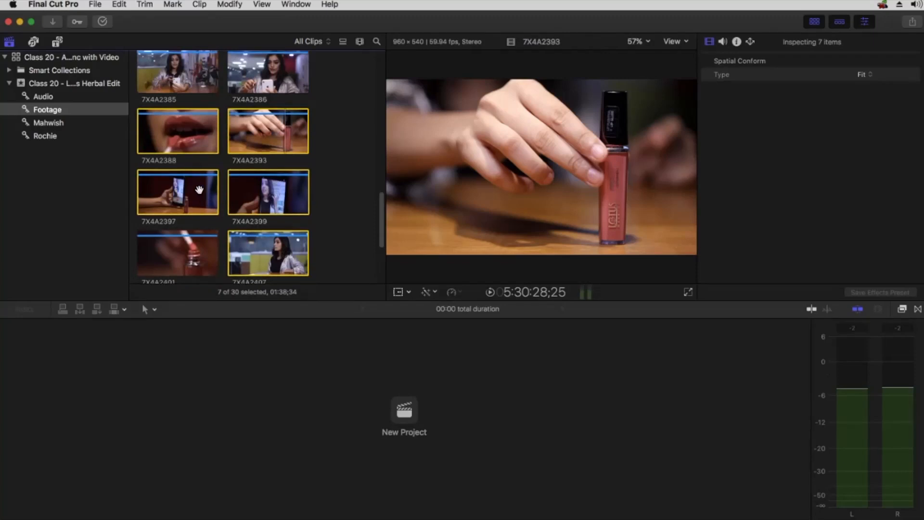
{"action": "scroll", "coordinate": [178, 123], "scroll_direction": "up", "scroll_amount": 2}
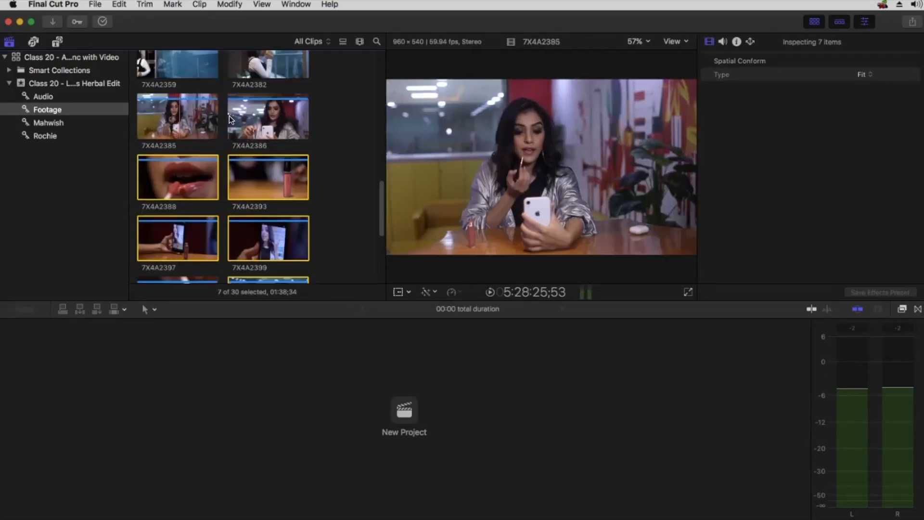
Add clips 7X4A2385 through 7X4A2421 to the second actor's keyword collection and open that collection.
{"action": "left_click", "coordinate": [179, 128]}
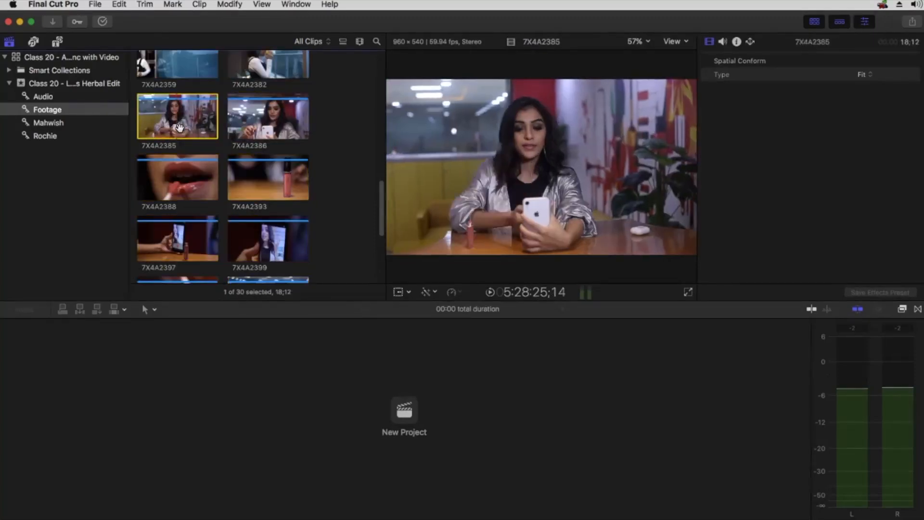
{"action": "scroll", "coordinate": [179, 128], "scroll_direction": "down", "scroll_amount": 1}
{"action": "scroll", "coordinate": [250, 219], "scroll_direction": "down", "scroll_amount": 5}
{"action": "left_click", "coordinate": [259, 243], "text": "shift"}
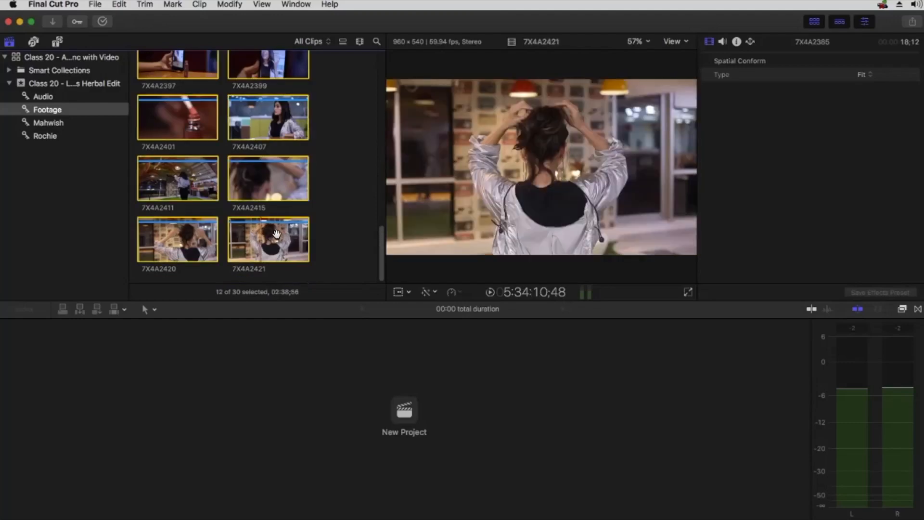
{"action": "scroll", "coordinate": [277, 234], "scroll_direction": "up", "scroll_amount": 7}
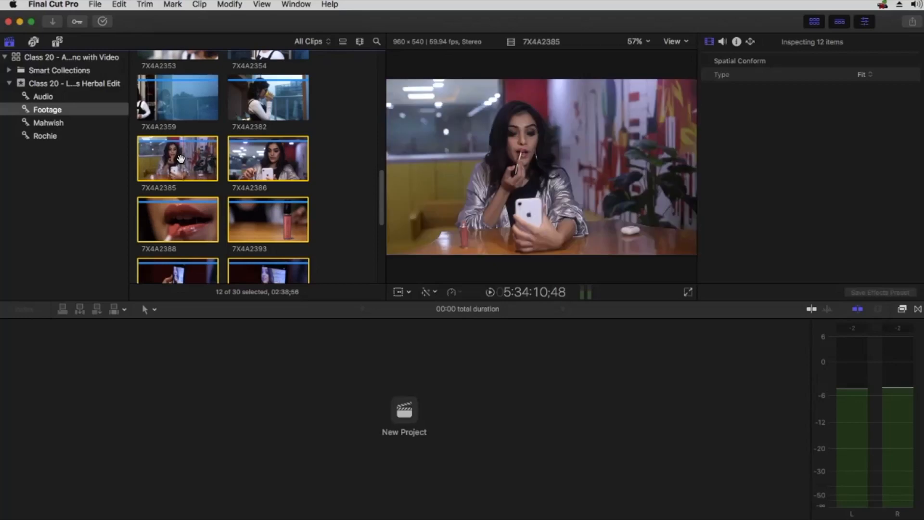
{"action": "left_click_drag", "start_coordinate": [181, 159], "coordinate": [53, 124]}
{"action": "left_click", "coordinate": [47, 122]}
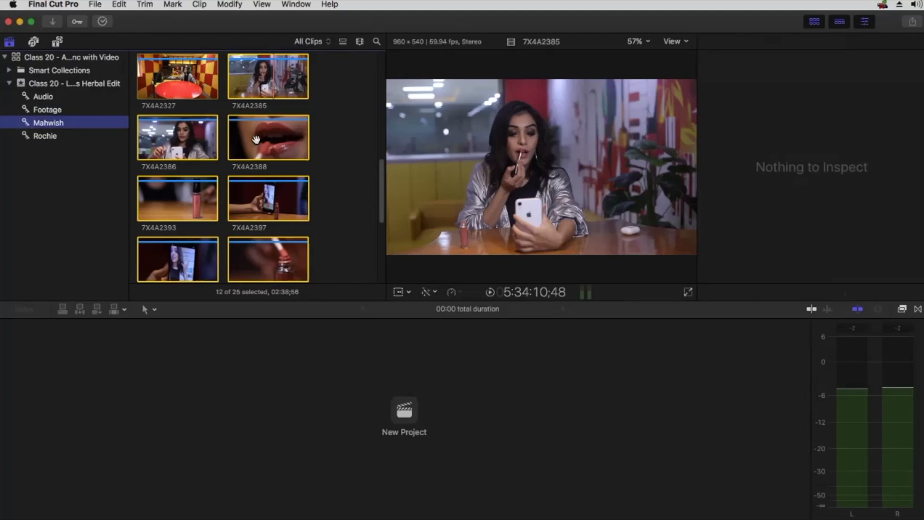
Compare the clips in the second actor's keyword collection with those in Footage, checking 7X4A2385 and 7X4A2388.
{"action": "scroll", "coordinate": [256, 139], "scroll_direction": "down", "scroll_amount": 5}
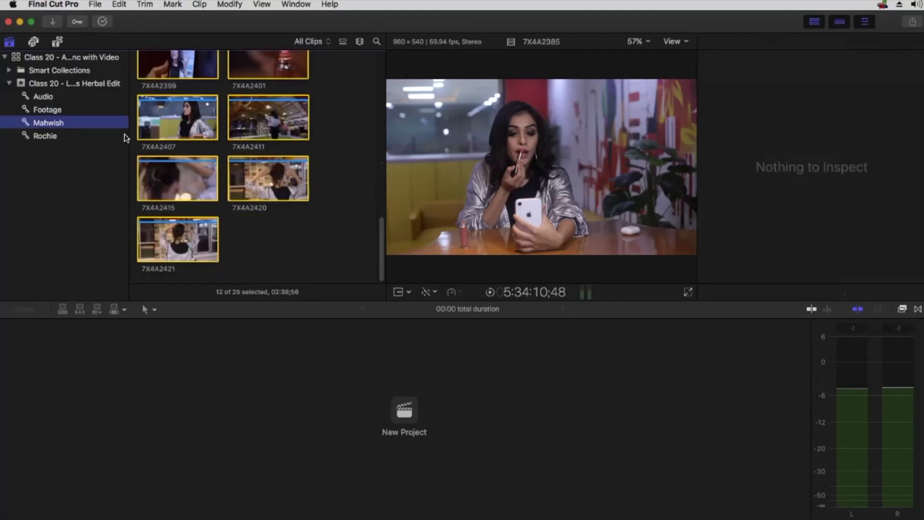
{"action": "left_click", "coordinate": [40, 107]}
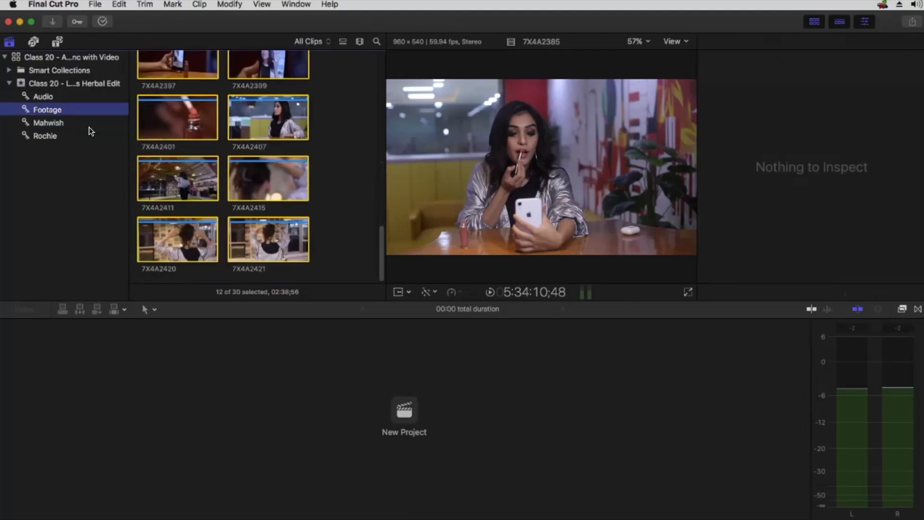
{"action": "left_click", "coordinate": [48, 98]}
{"action": "left_click", "coordinate": [53, 110]}
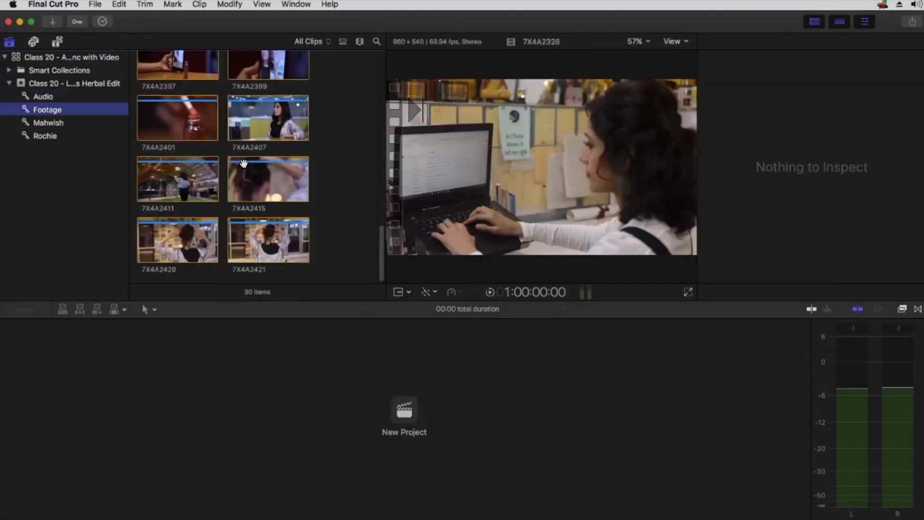
{"action": "scroll", "coordinate": [260, 241], "scroll_direction": "up", "scroll_amount": 3}
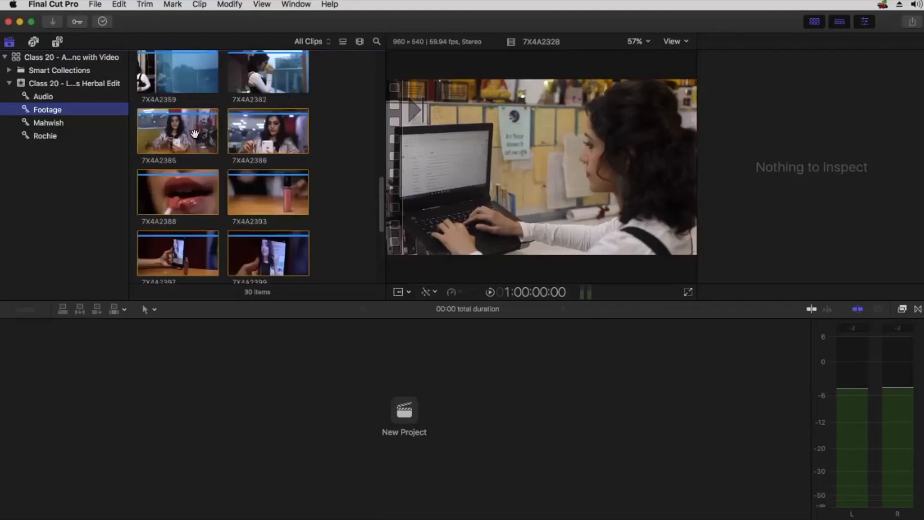
{"action": "left_click", "coordinate": [177, 142]}
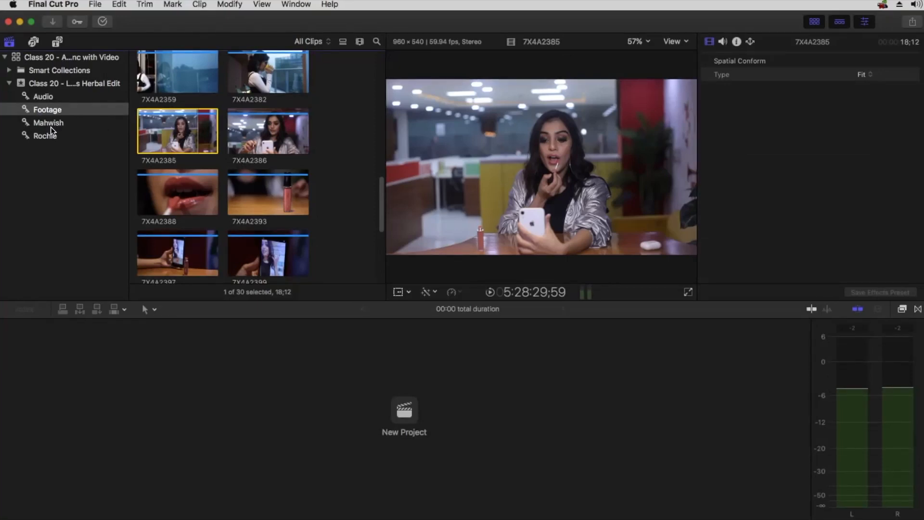
{"action": "scroll", "coordinate": [261, 175], "scroll_direction": "up", "scroll_amount": 5}
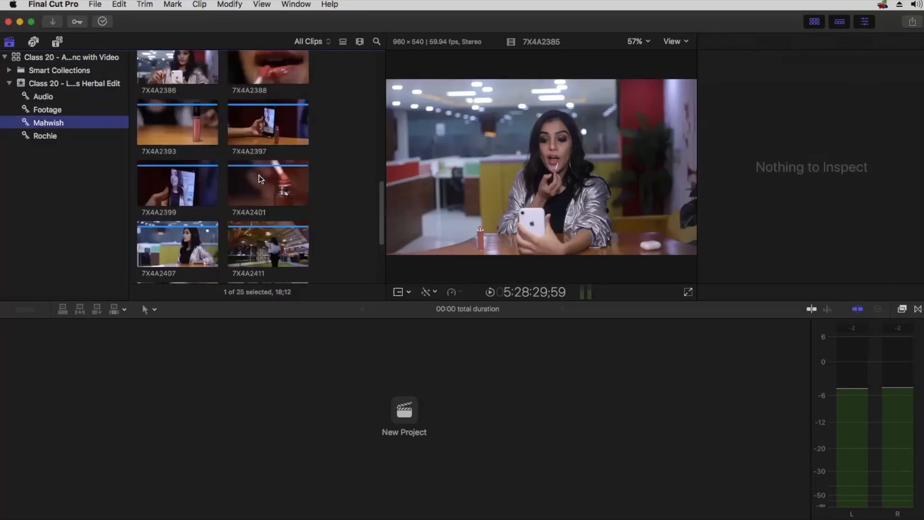
{"action": "left_click", "coordinate": [254, 192]}
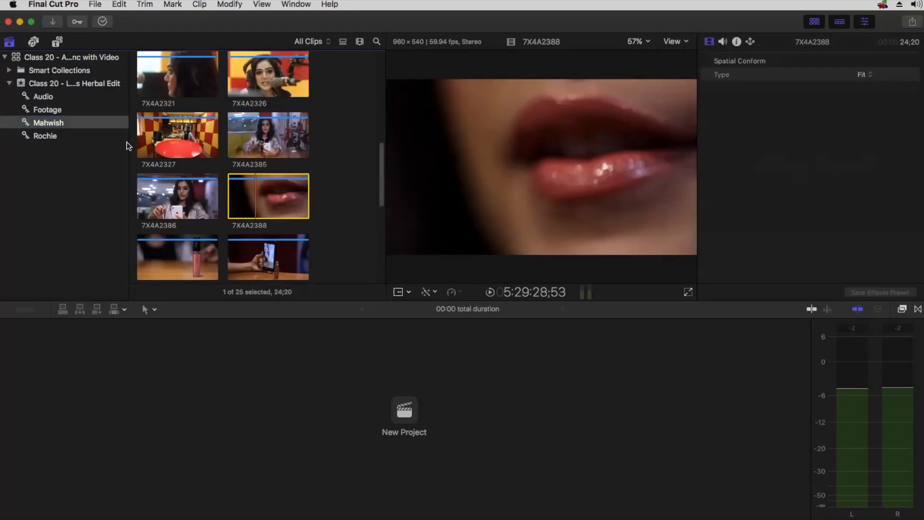
Move clips 7X4A2385 through 7X4A2421 from the Footage collection to the trash, accepting the media removal.
{"action": "left_click", "coordinate": [51, 111]}
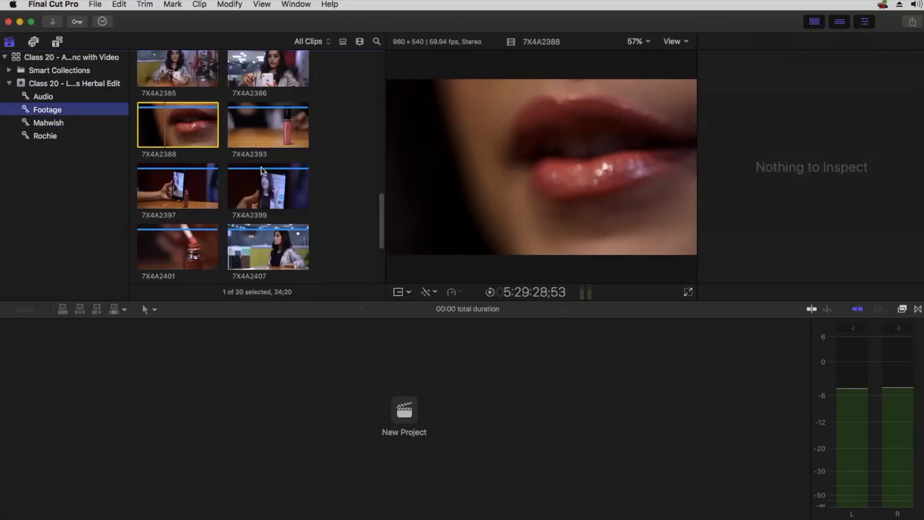
{"action": "scroll", "coordinate": [241, 123], "scroll_direction": "up", "scroll_amount": 2}
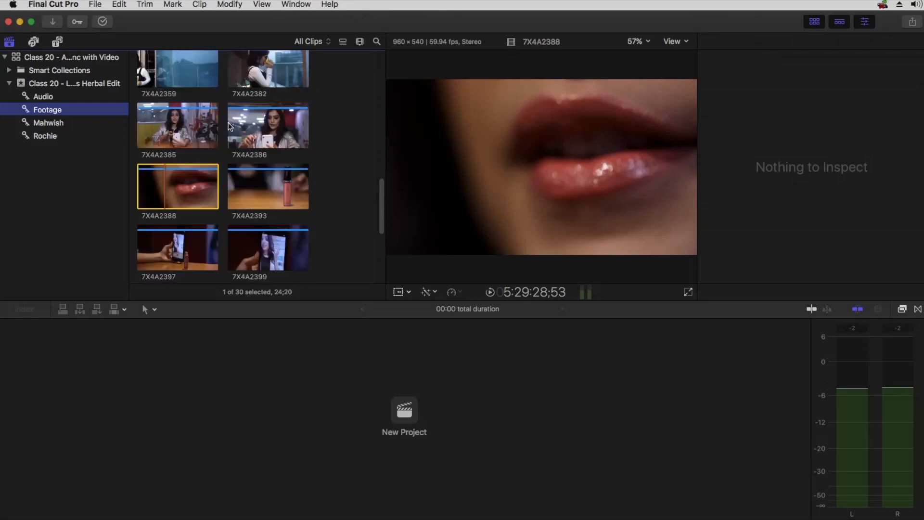
{"action": "left_click", "coordinate": [213, 155]}
{"action": "scroll", "coordinate": [275, 236], "scroll_direction": "down", "scroll_amount": 5}
{"action": "left_click", "coordinate": [268, 243], "text": "shift"}
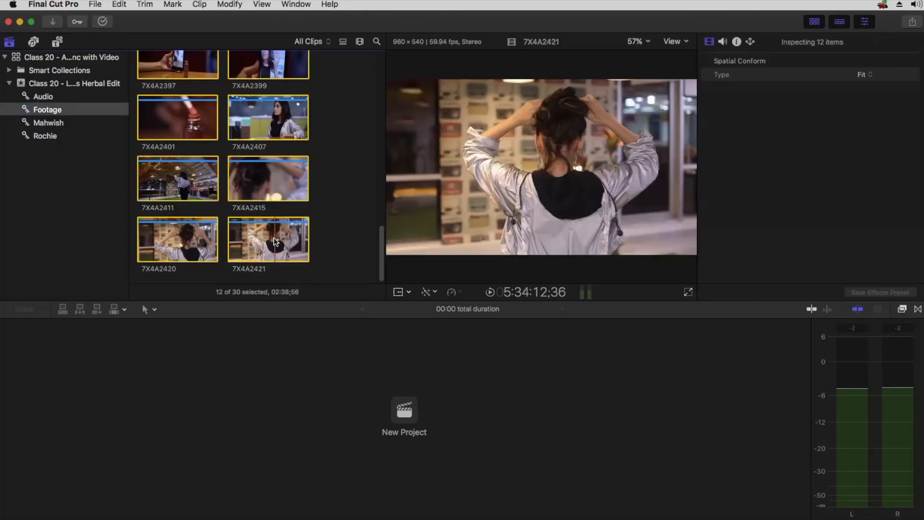
{"action": "right_click", "coordinate": [268, 244]}
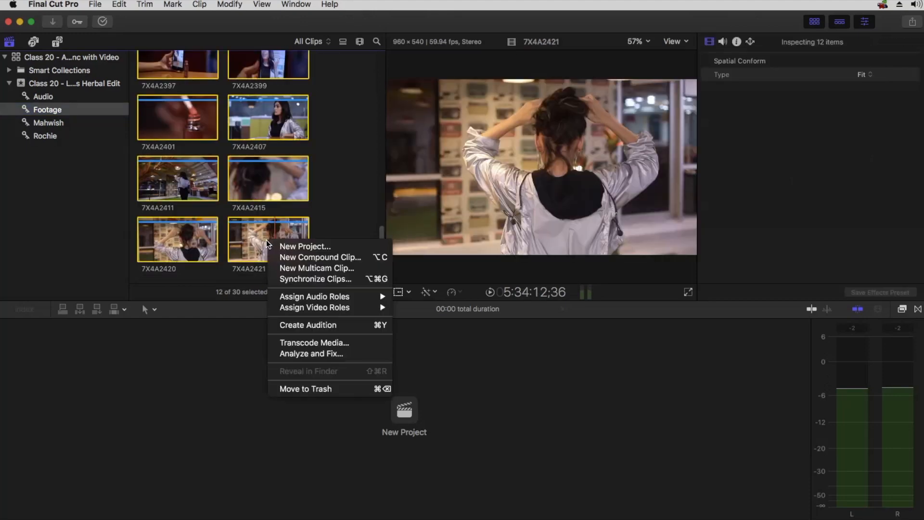
{"action": "left_click", "coordinate": [310, 389]}
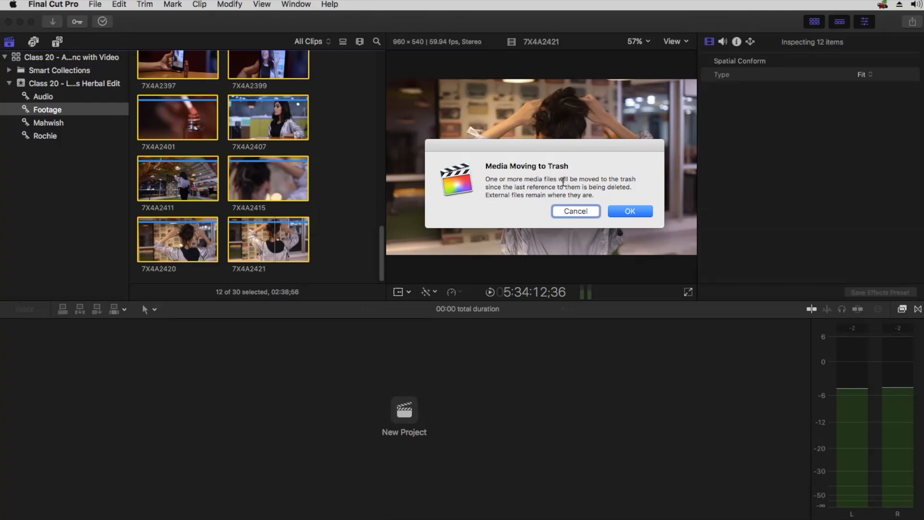
{"action": "left_click", "coordinate": [631, 212]}
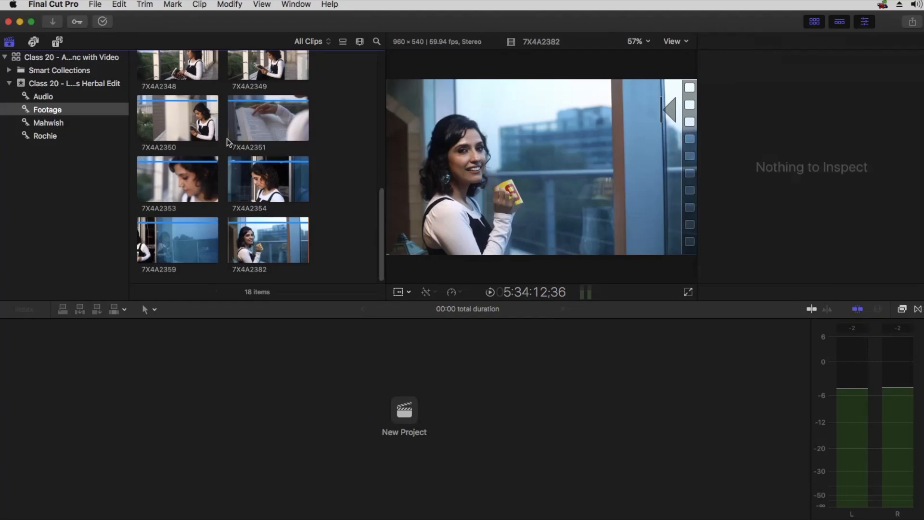
Check the remaining clips in Footage and the second actor's collection for the effect of trashing the clips.
{"action": "scroll", "coordinate": [221, 110], "scroll_direction": "up", "scroll_amount": 1}
{"action": "scroll", "coordinate": [220, 85], "scroll_direction": "down", "scroll_amount": 1}
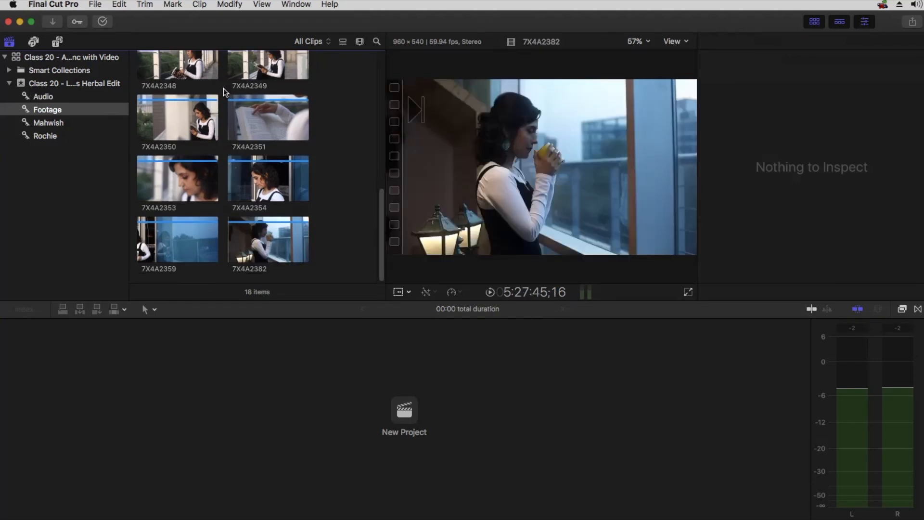
{"action": "left_click", "coordinate": [51, 123]}
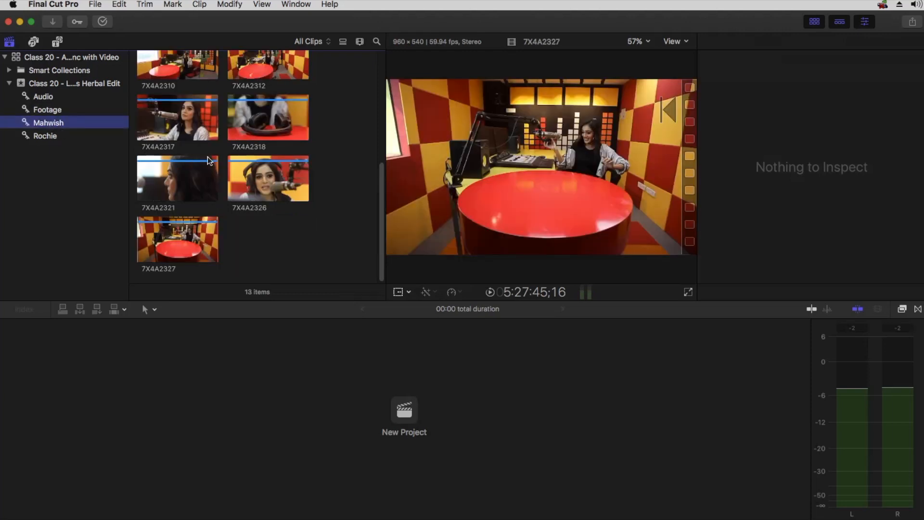
{"action": "scroll", "coordinate": [207, 155], "scroll_direction": "down", "scroll_amount": 5}
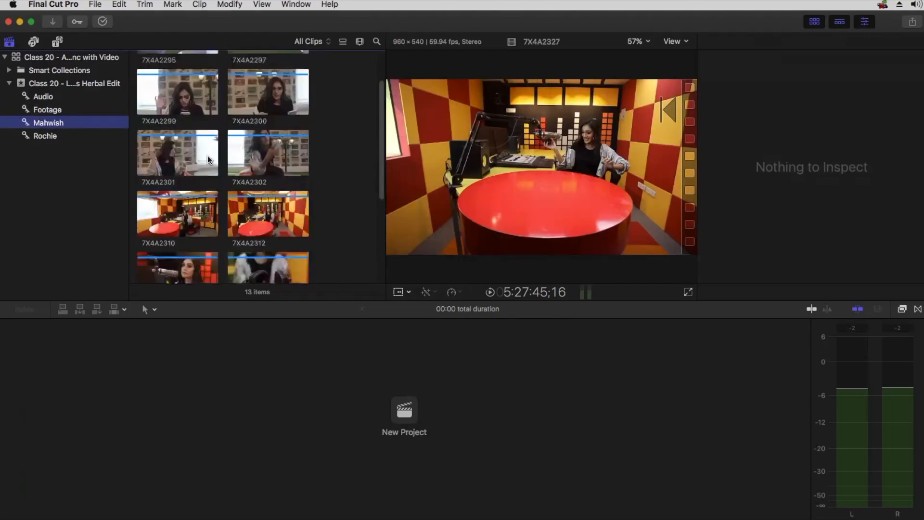
{"action": "scroll", "coordinate": [283, 224], "scroll_direction": "down", "scroll_amount": 1}
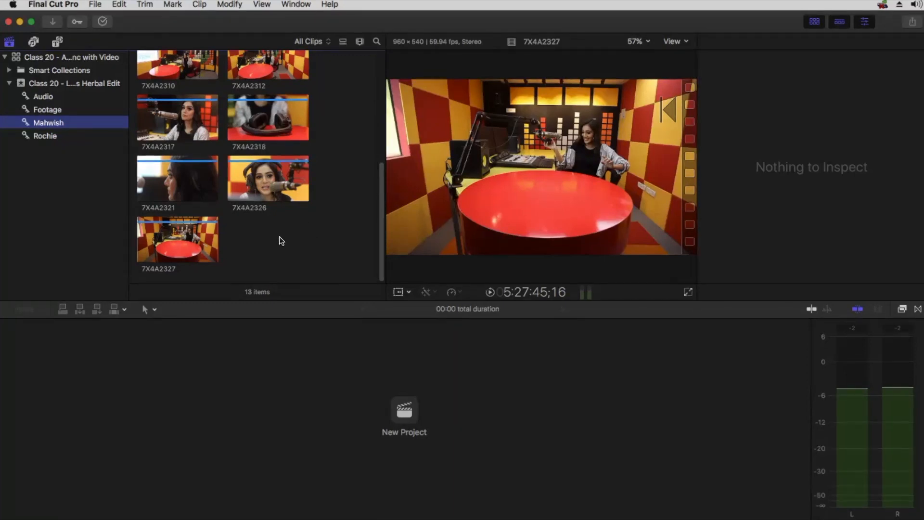
{"action": "left_click", "coordinate": [44, 108]}
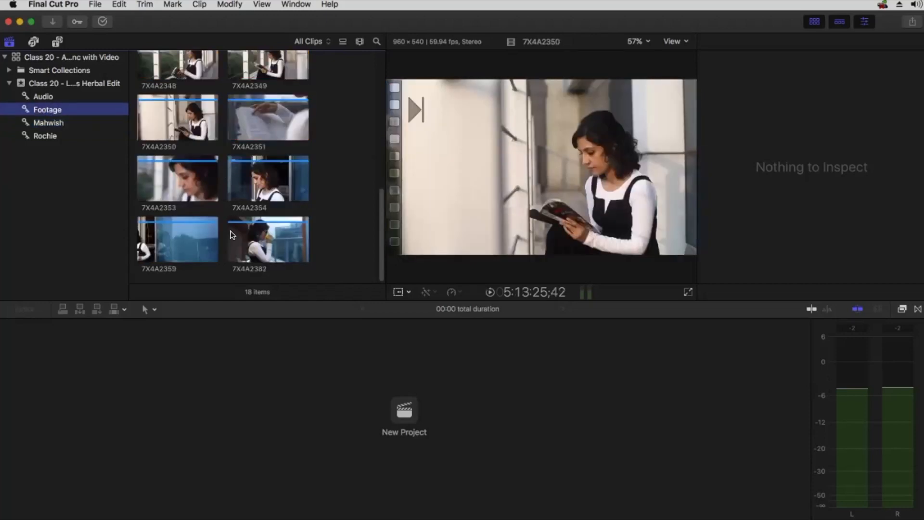
Undo moving the clips to the trash and look for them in the second actor's collection.
{"action": "left_click", "coordinate": [53, 118]}
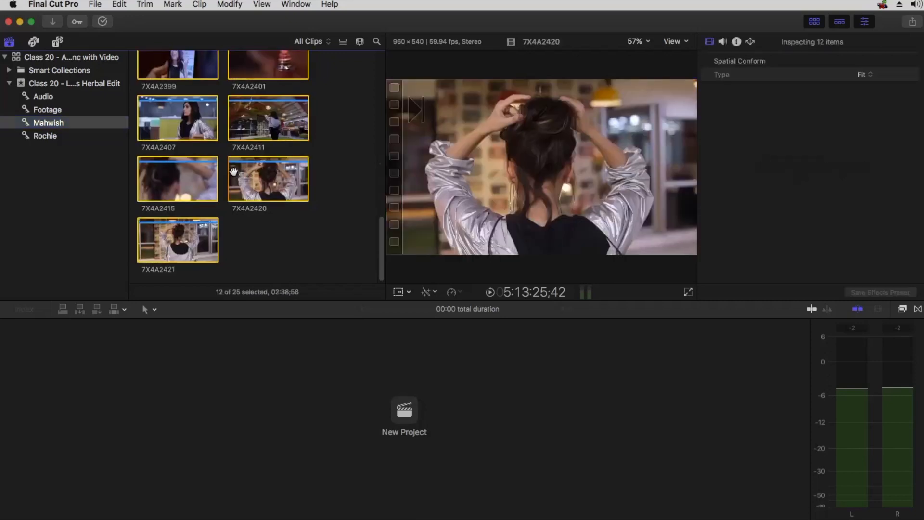
{"action": "scroll", "coordinate": [181, 140], "scroll_direction": "up", "scroll_amount": 3}
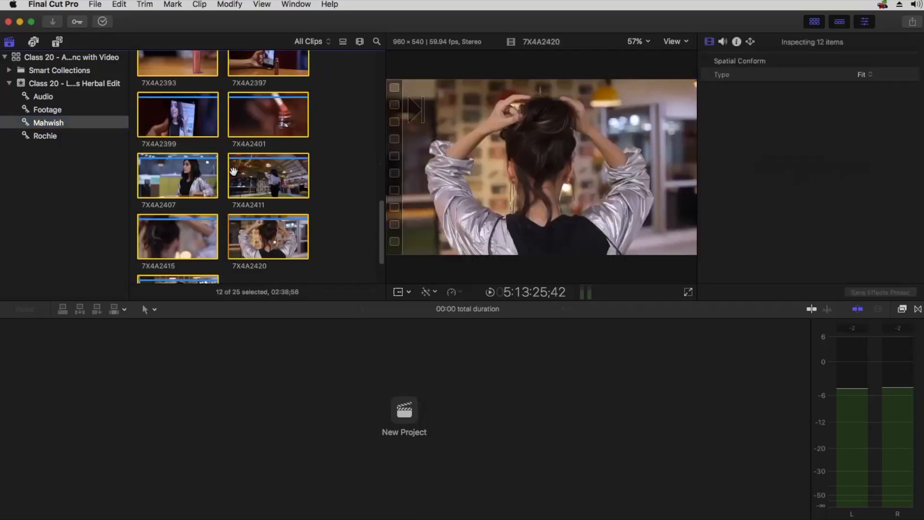
{"action": "scroll", "coordinate": [181, 139], "scroll_direction": "up", "scroll_amount": 2}
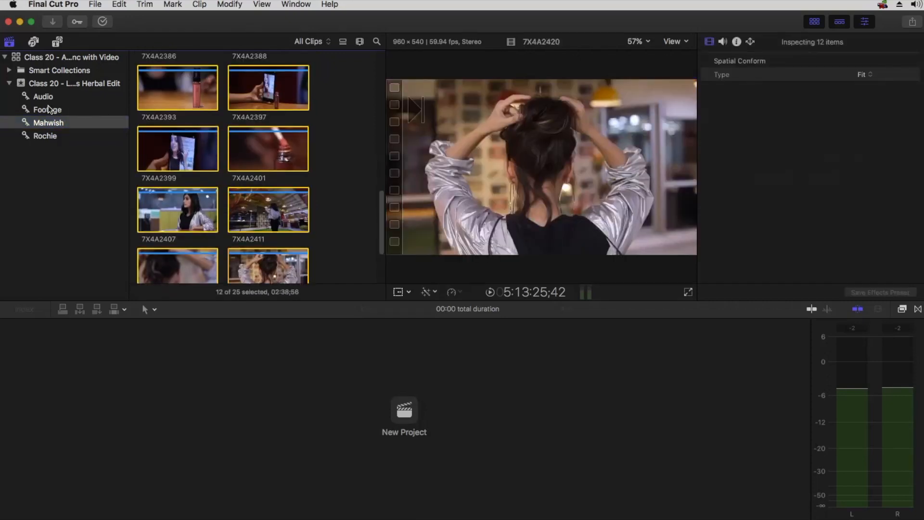
Replace the Footage keyword on clips 7X4A2328 through 7X4A2382 with a new keyword carrying the third actor's name.
{"action": "left_click", "coordinate": [50, 109]}
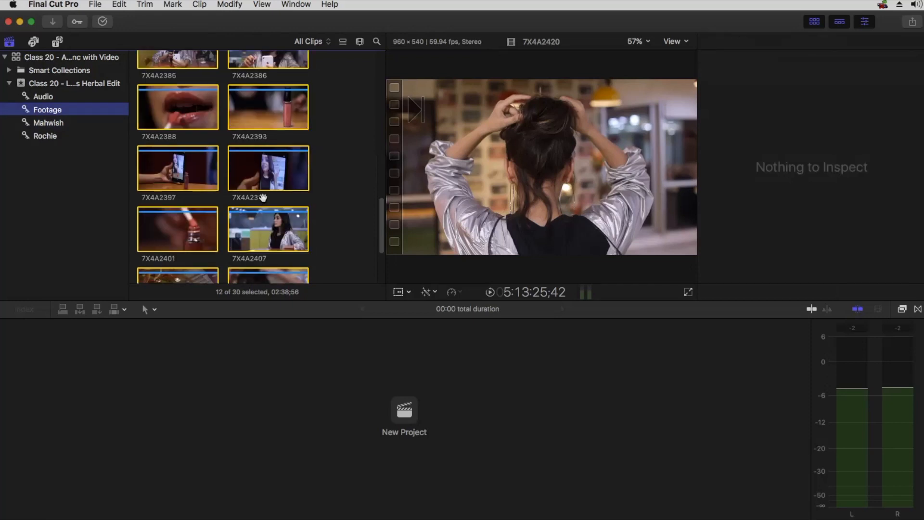
{"action": "scroll", "coordinate": [263, 197], "scroll_direction": "up", "scroll_amount": 4}
{"action": "scroll", "coordinate": [262, 197], "scroll_direction": "up", "scroll_amount": 1}
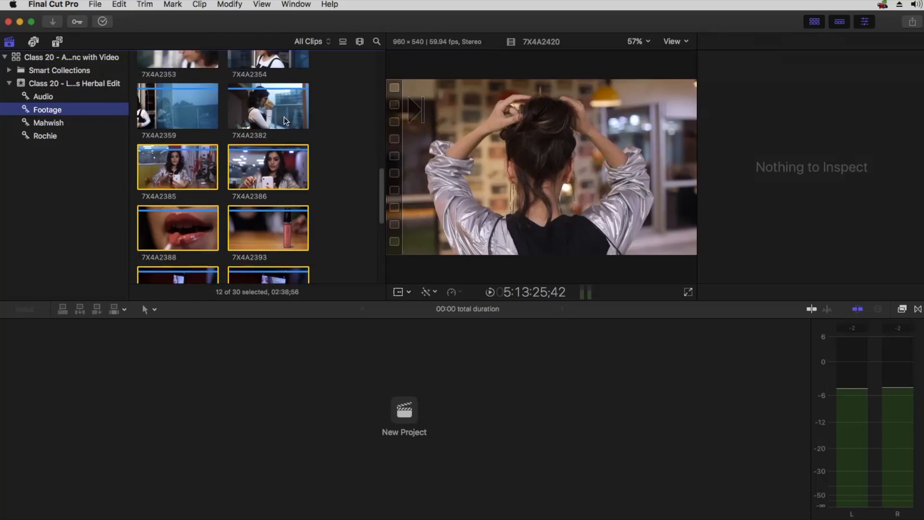
{"action": "left_click", "coordinate": [260, 107]}
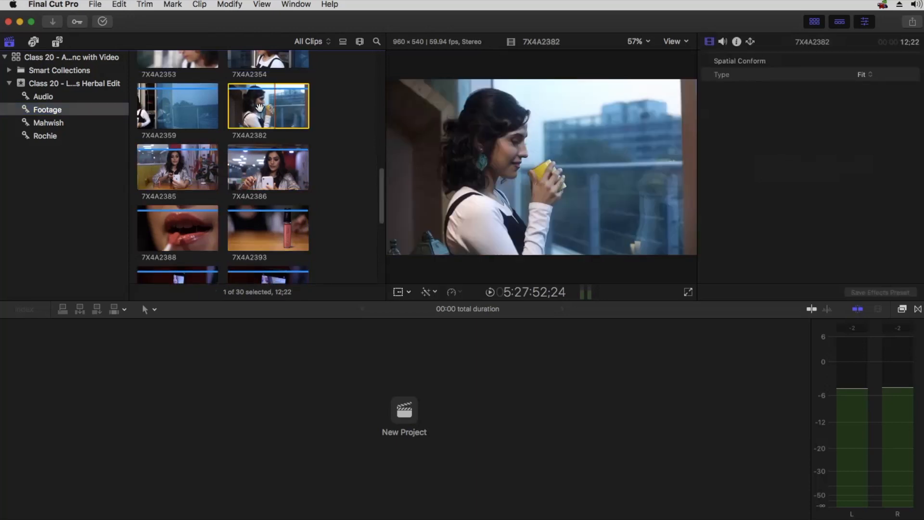
{"action": "scroll", "coordinate": [260, 107], "scroll_direction": "up", "scroll_amount": 15}
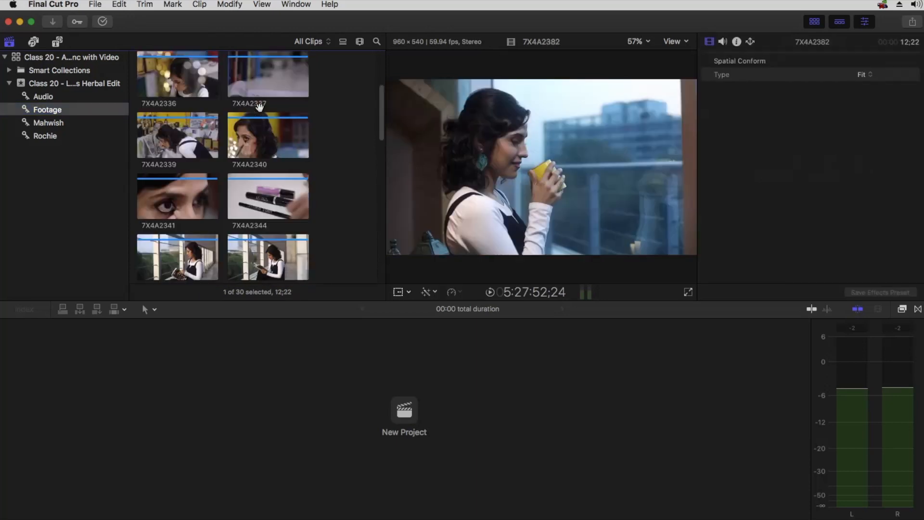
{"action": "left_click", "coordinate": [162, 87], "text": "shift"}
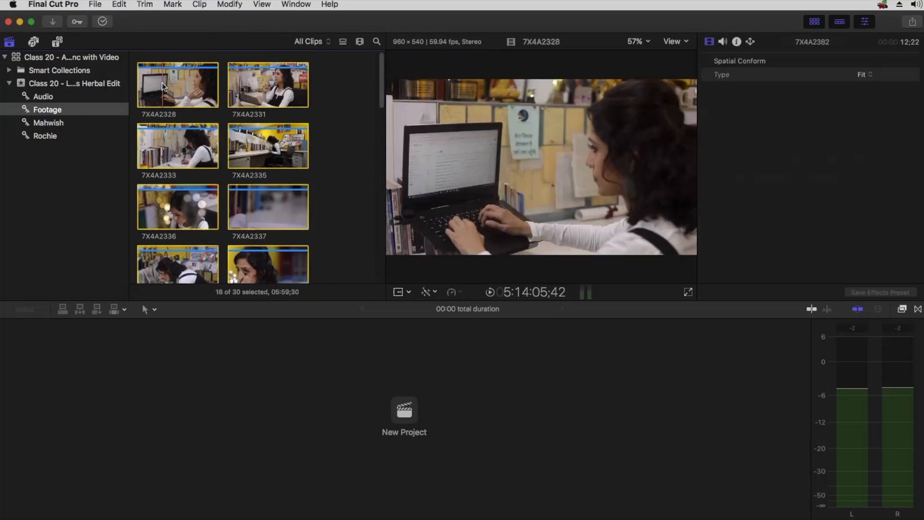
{"action": "left_click", "coordinate": [77, 24]}
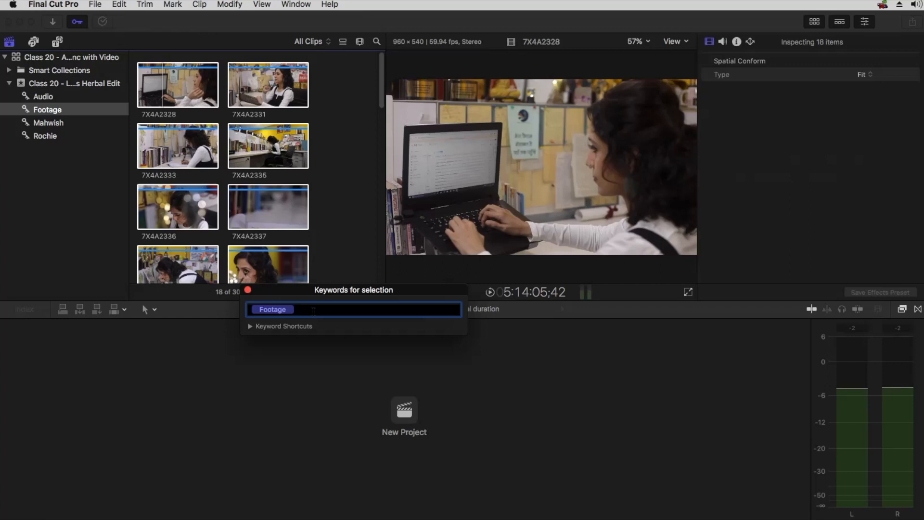
{"action": "key", "text": "BackSpace"}
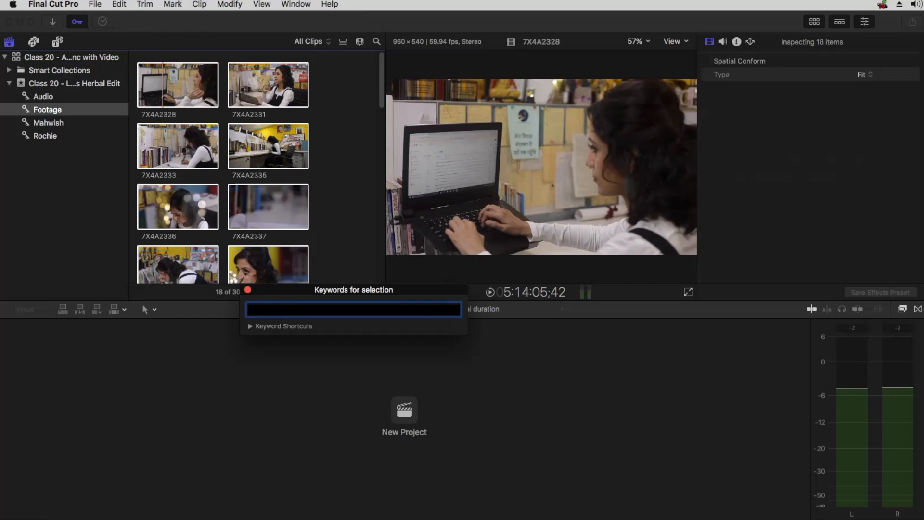
{"action": "type", "text": "Sayema"}
{"action": "key", "text": "Return"}
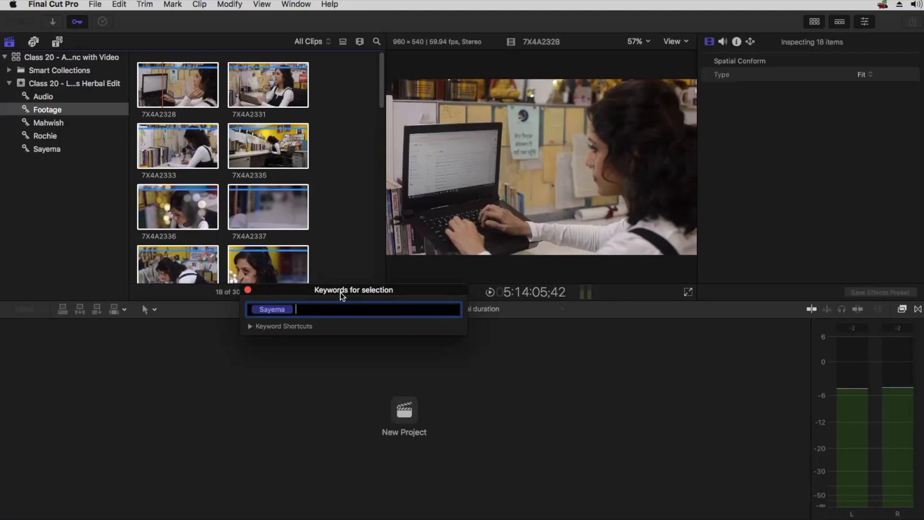
{"action": "left_click", "coordinate": [248, 291]}
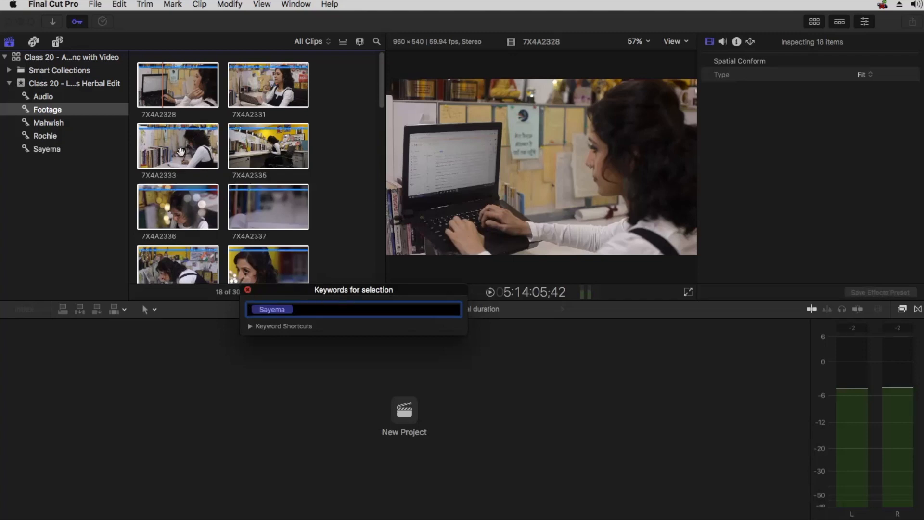
Review the third actor's new keyword collection and the clips remaining in Footage.
{"action": "left_click", "coordinate": [53, 151]}
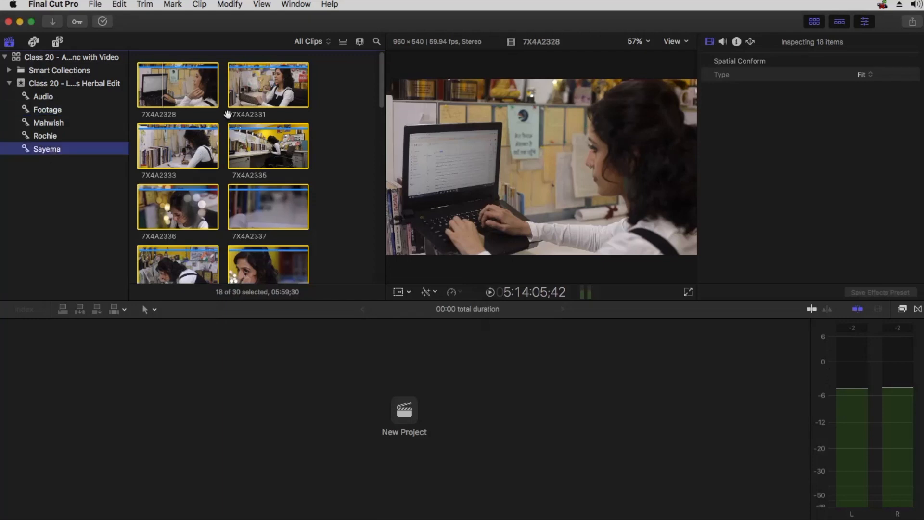
{"action": "scroll", "coordinate": [227, 114], "scroll_direction": "down", "scroll_amount": 5}
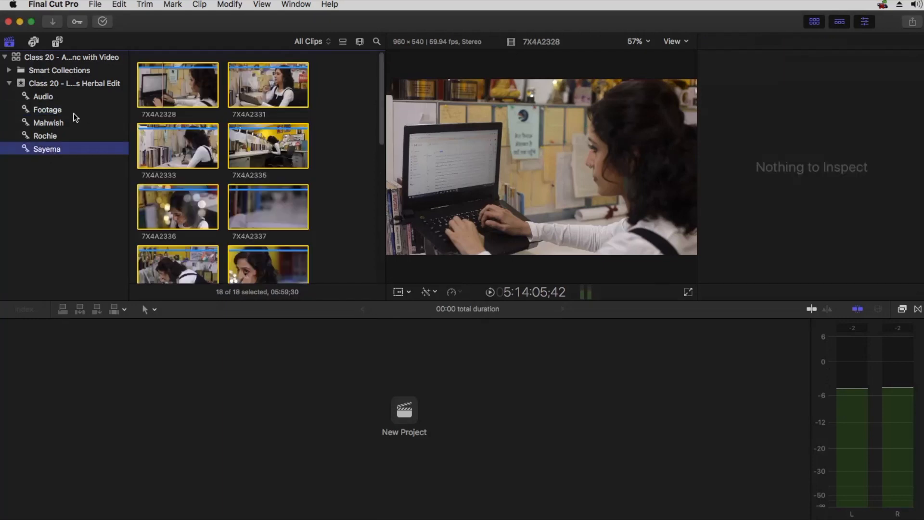
{"action": "left_click", "coordinate": [50, 111]}
{"action": "left_click", "coordinate": [262, 94]}
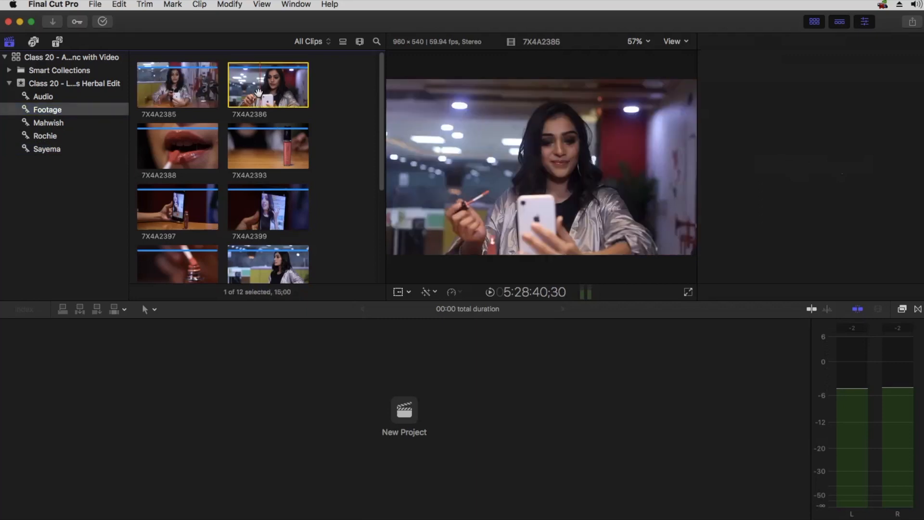
{"action": "scroll", "coordinate": [251, 114], "scroll_direction": "down", "scroll_amount": 1}
{"action": "scroll", "coordinate": [251, 114], "scroll_direction": "down", "scroll_amount": 5}
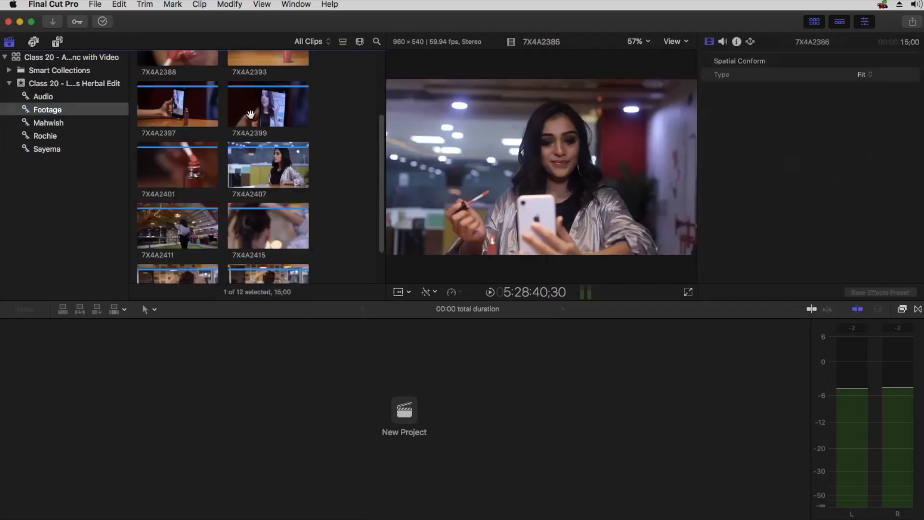
{"action": "scroll", "coordinate": [250, 114], "scroll_direction": "up", "scroll_amount": 5}
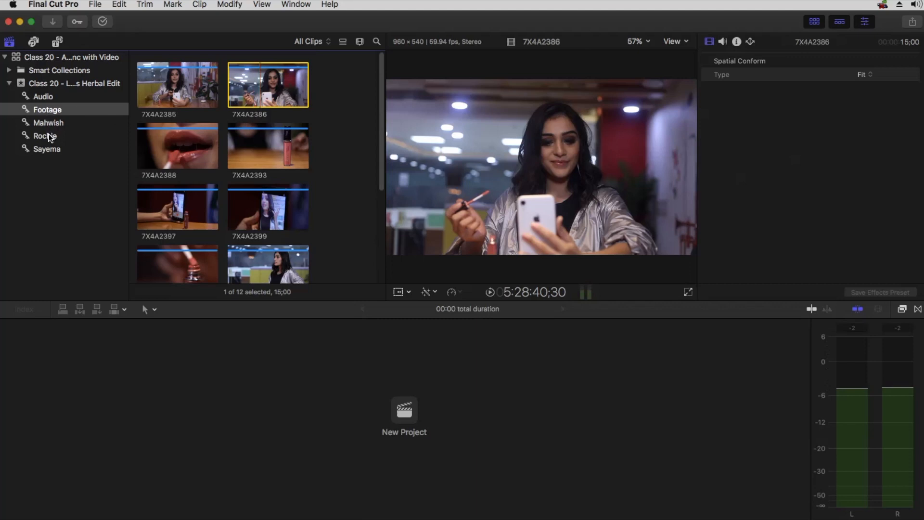
Compare all clips in the Class 20 Lotus Herbal Edit event with the clips in the second actor's keyword collection.
{"action": "left_click", "coordinate": [56, 84]}
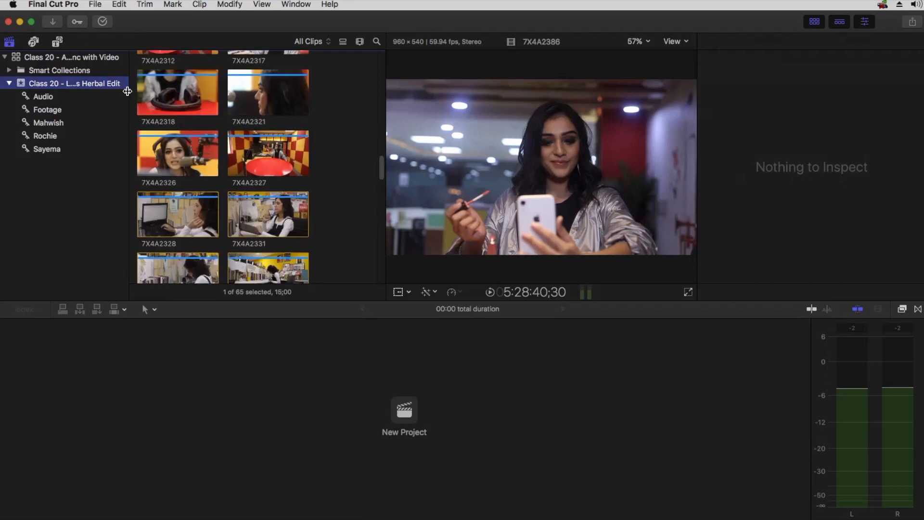
{"action": "scroll", "coordinate": [233, 114], "scroll_direction": "up", "scroll_amount": 5}
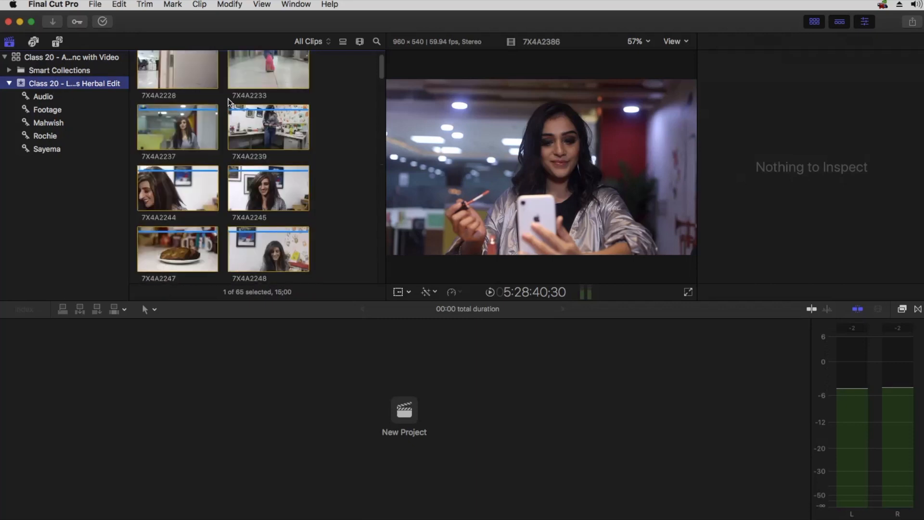
{"action": "left_click", "coordinate": [174, 90]}
{"action": "scroll", "coordinate": [278, 114], "scroll_direction": "down", "scroll_amount": 10}
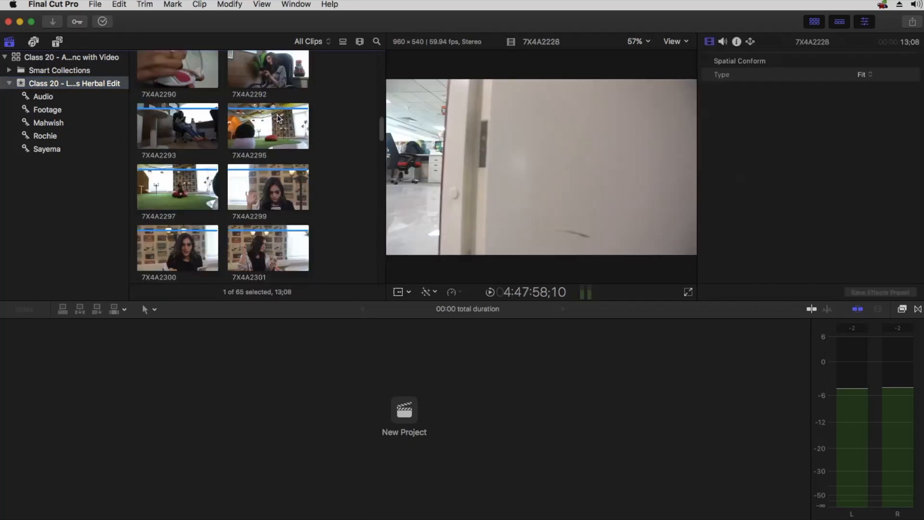
{"action": "scroll", "coordinate": [278, 118], "scroll_direction": "down", "scroll_amount": 6}
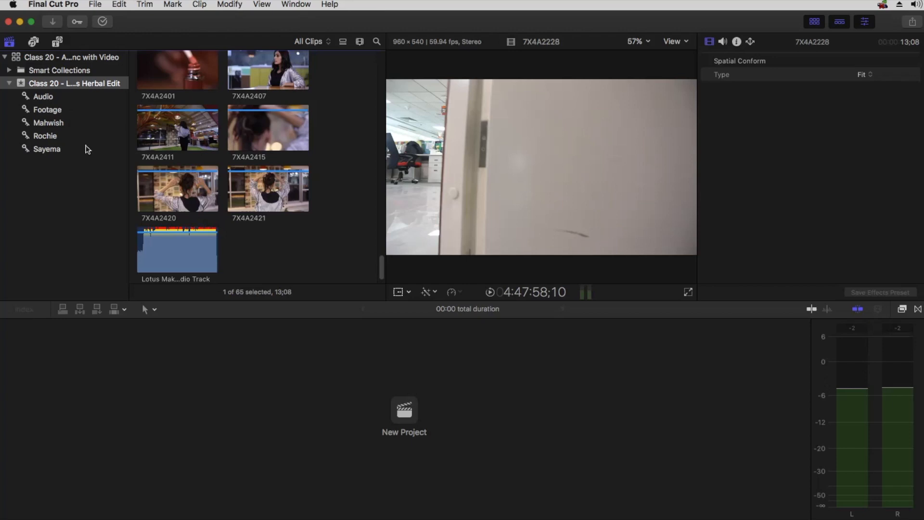
{"action": "scroll", "coordinate": [261, 162], "scroll_direction": "up", "scroll_amount": 10}
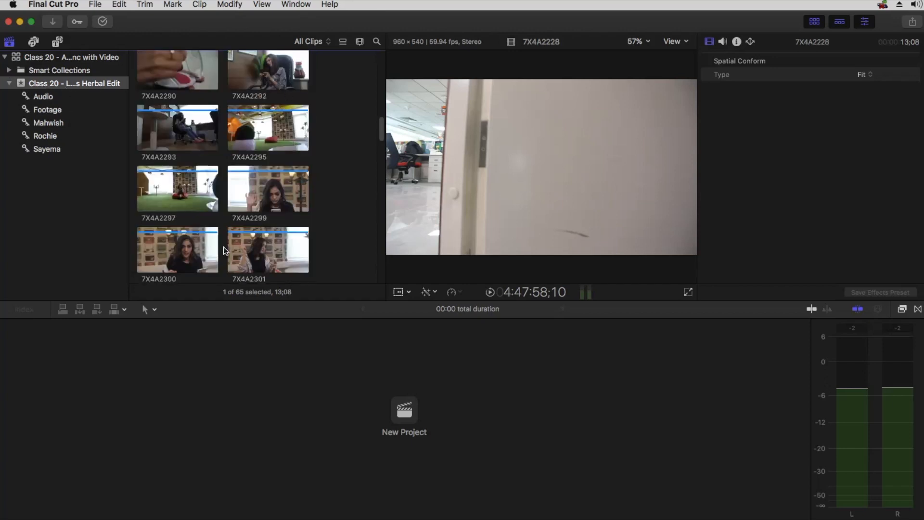
{"action": "left_click", "coordinate": [46, 123]}
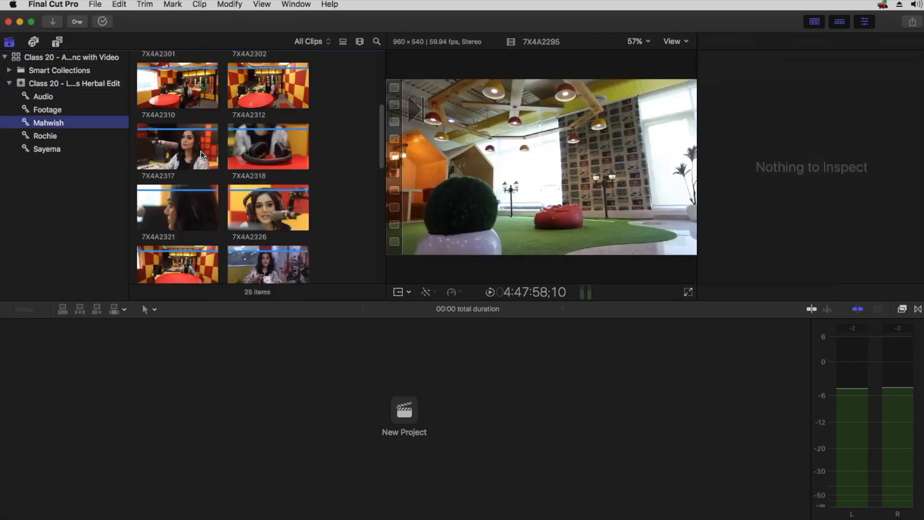
{"action": "scroll", "coordinate": [211, 140], "scroll_direction": "down", "scroll_amount": 10}
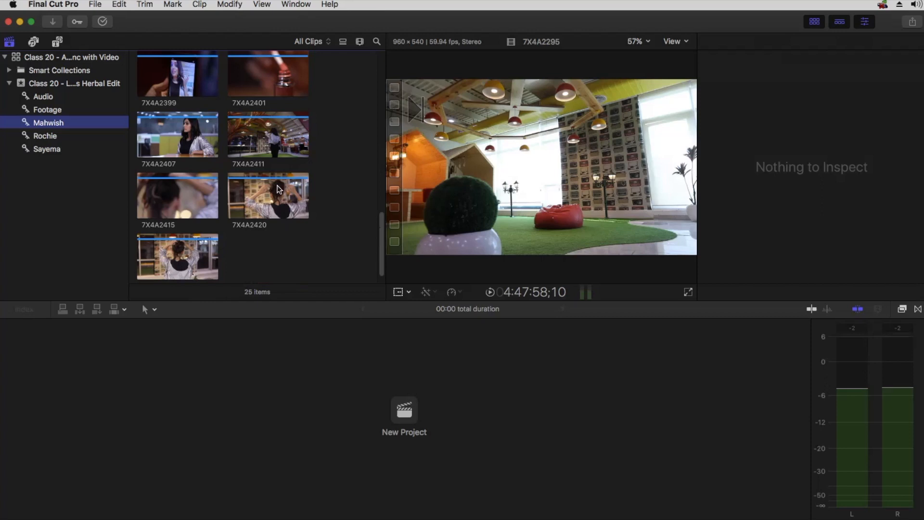
{"action": "left_click", "coordinate": [68, 83]}
Delete the Footage keyword collection from the Lotus Herbal event.
{"action": "left_click", "coordinate": [38, 112]}
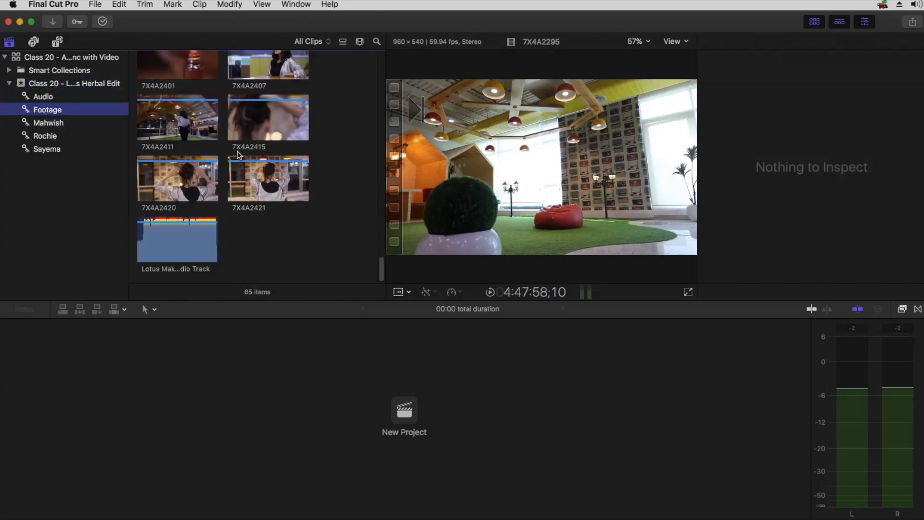
{"action": "scroll", "coordinate": [288, 130], "scroll_direction": "up", "scroll_amount": 5}
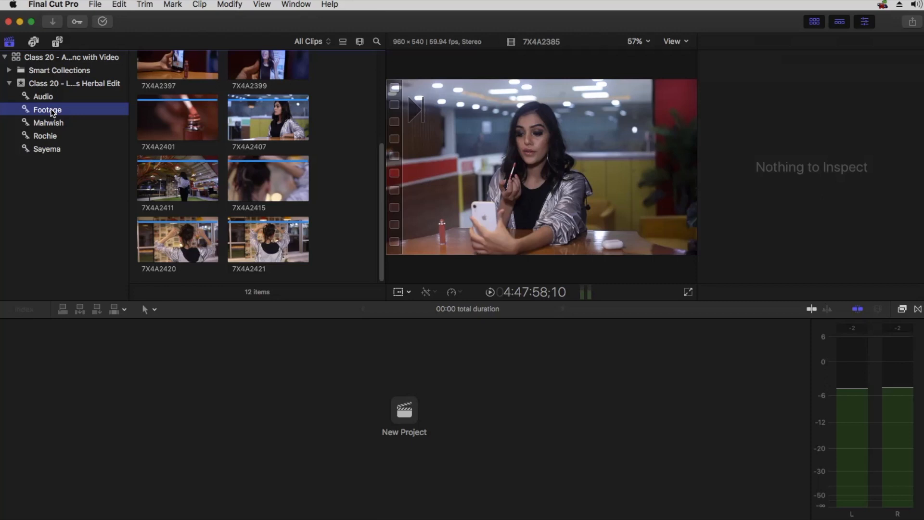
{"action": "right_click", "coordinate": [51, 109]}
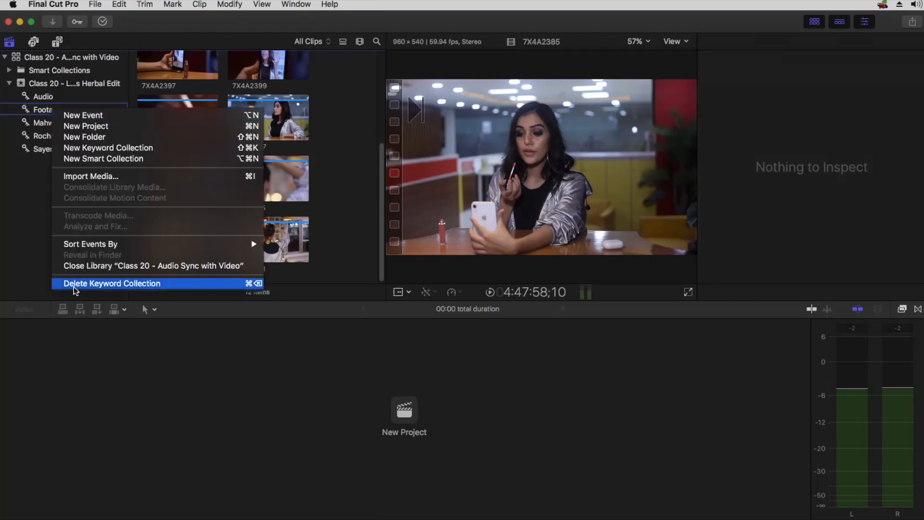
{"action": "left_click", "coordinate": [121, 284]}
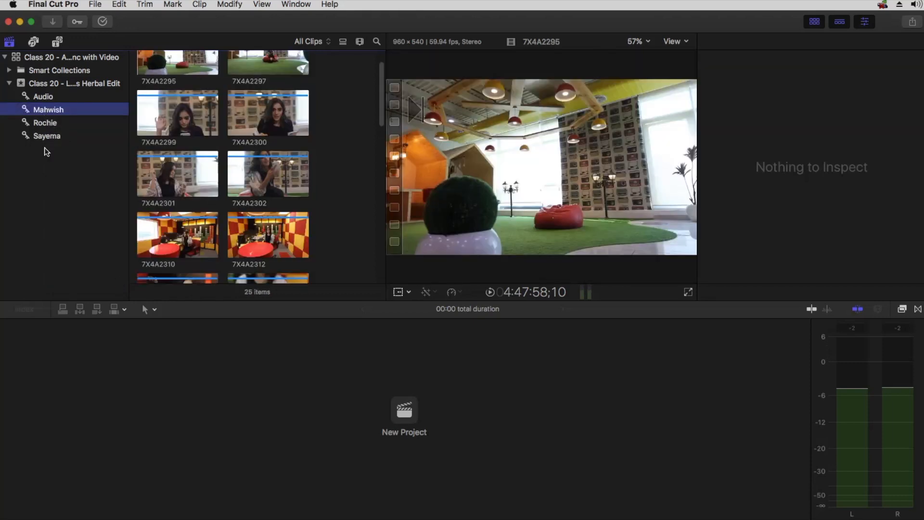
Check the clips kept in the Lotus Herbal event and look through the second actor's keyword collection.
{"action": "left_click", "coordinate": [43, 82]}
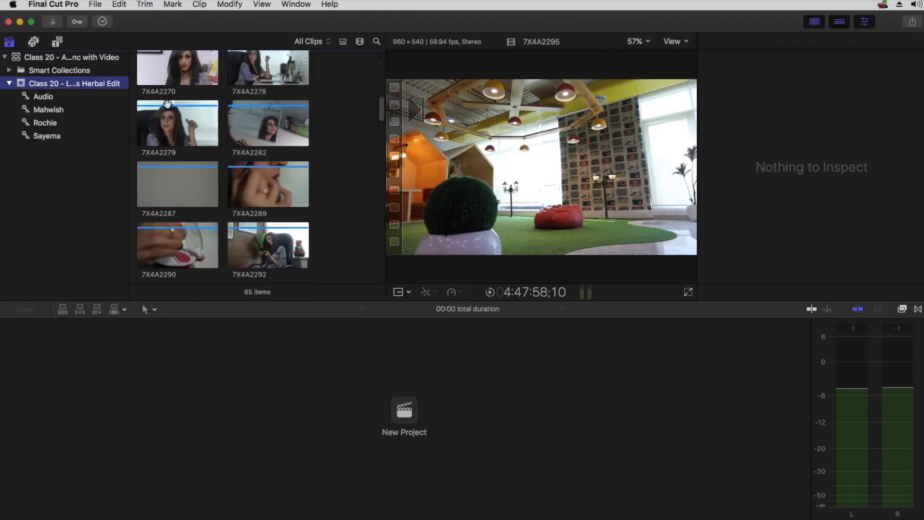
{"action": "left_click", "coordinate": [48, 110]}
{"action": "scroll", "coordinate": [231, 154], "scroll_direction": "down", "scroll_amount": 8}
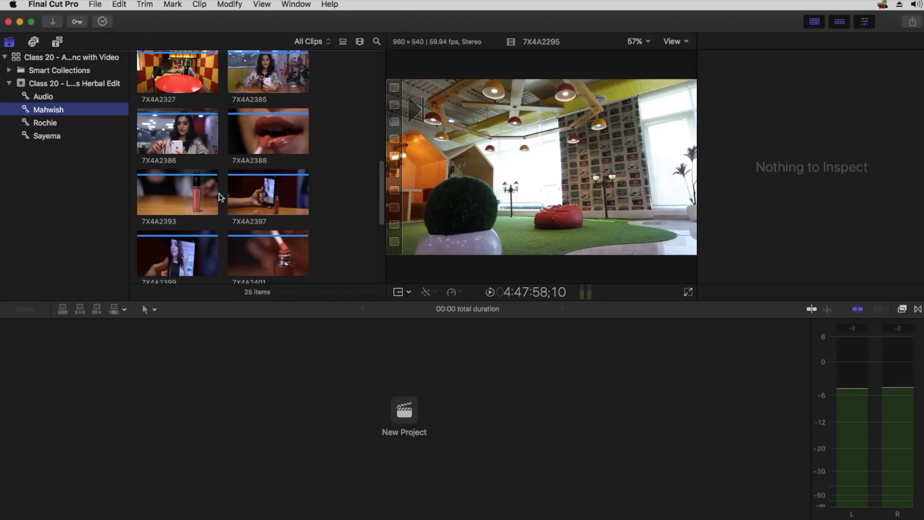
{"action": "scroll", "coordinate": [242, 175], "scroll_direction": "down", "scroll_amount": 3}
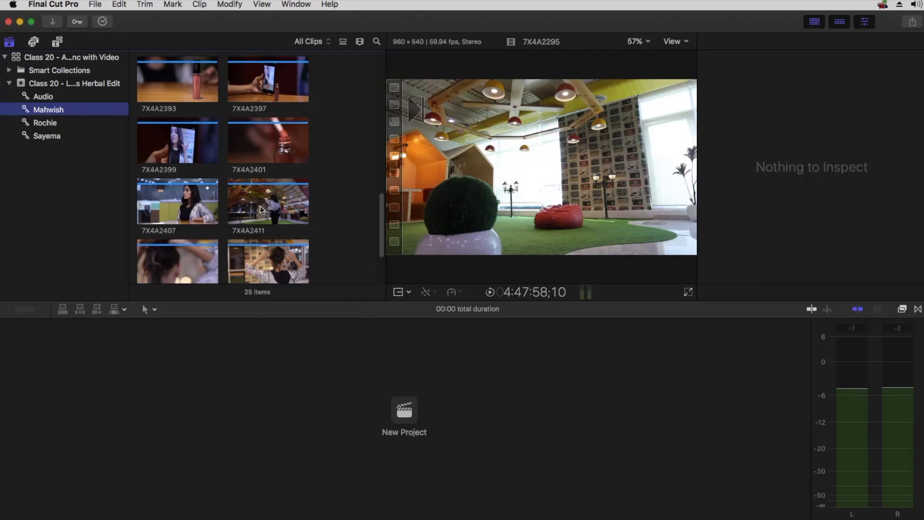
{"action": "scroll", "coordinate": [260, 207], "scroll_direction": "up", "scroll_amount": 10}
{"action": "scroll", "coordinate": [260, 208], "scroll_direction": "up", "scroll_amount": 2}
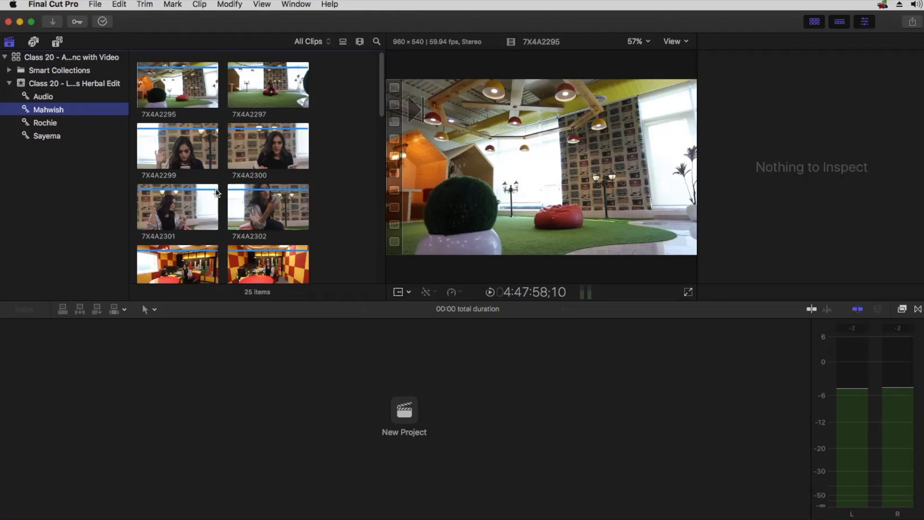
Review the shot breakup in 01 Lotus Make-Script.docx in Word, and return to Final Cut Pro to view clip 7X4A2300.
{"action": "key", "text": "super+Tab"}
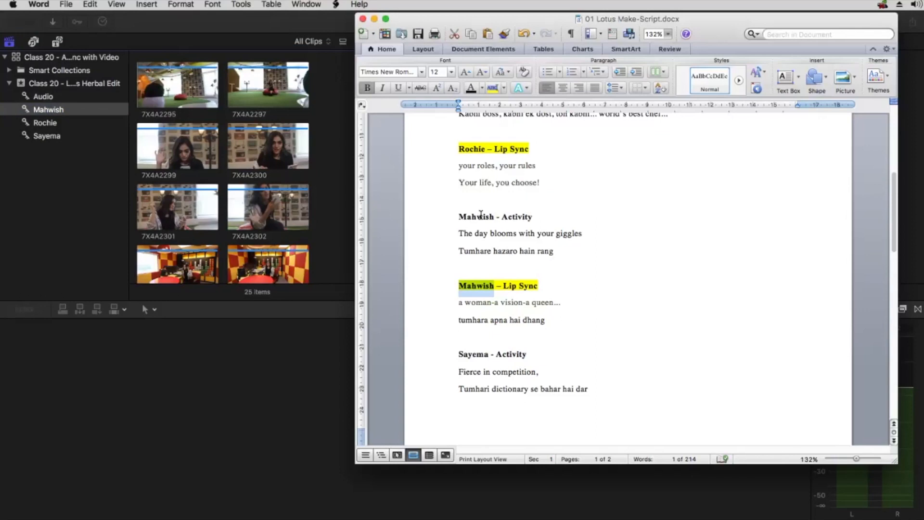
{"action": "scroll", "coordinate": [479, 212], "scroll_direction": "up", "scroll_amount": 10}
{"action": "left_click", "coordinate": [456, 231]}
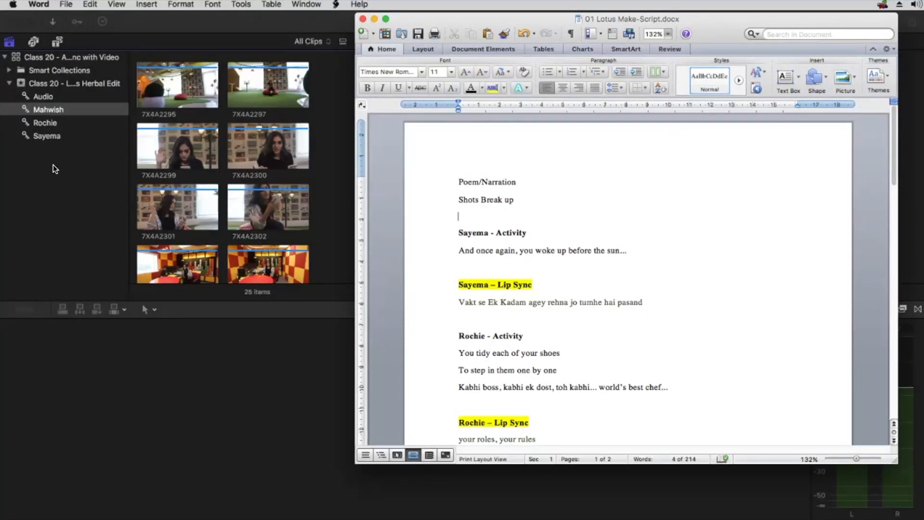
{"action": "left_click", "coordinate": [457, 283]}
{"action": "left_click", "coordinate": [529, 283]}
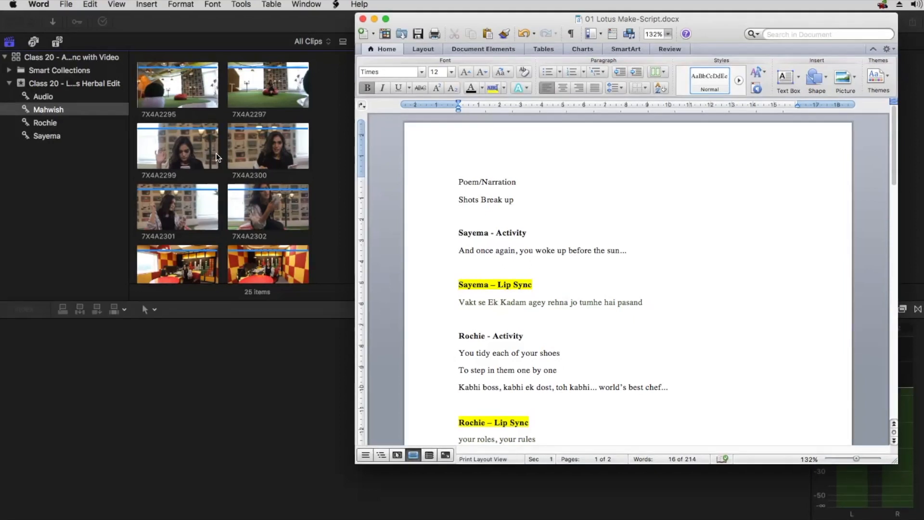
{"action": "left_click", "coordinate": [230, 150]}
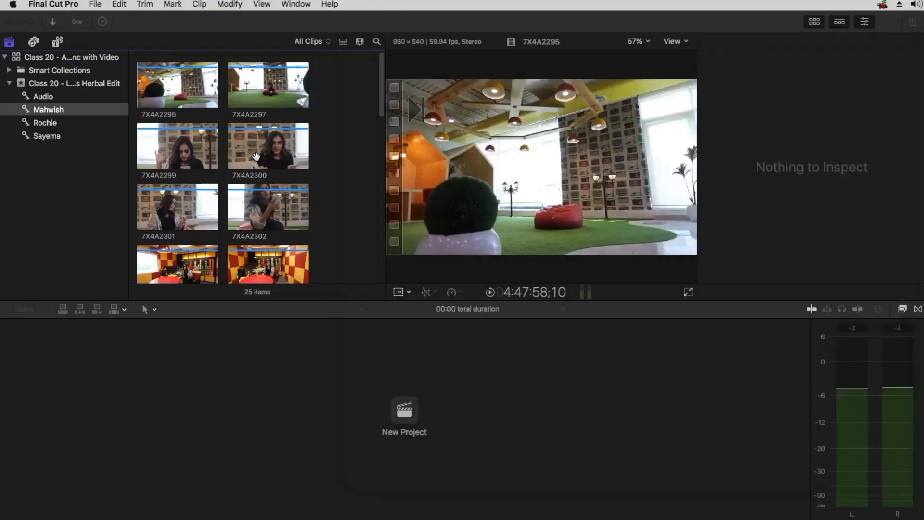
{"action": "left_click", "coordinate": [255, 156]}
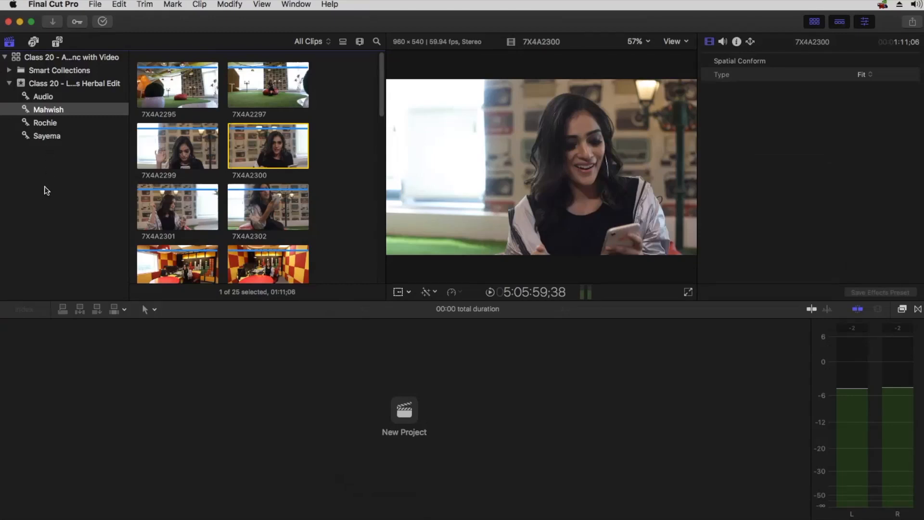
Switch to the Word script and highlight the third actor's Lip Sync heading in the shot breakup.
{"action": "key", "text": "super+Tab"}
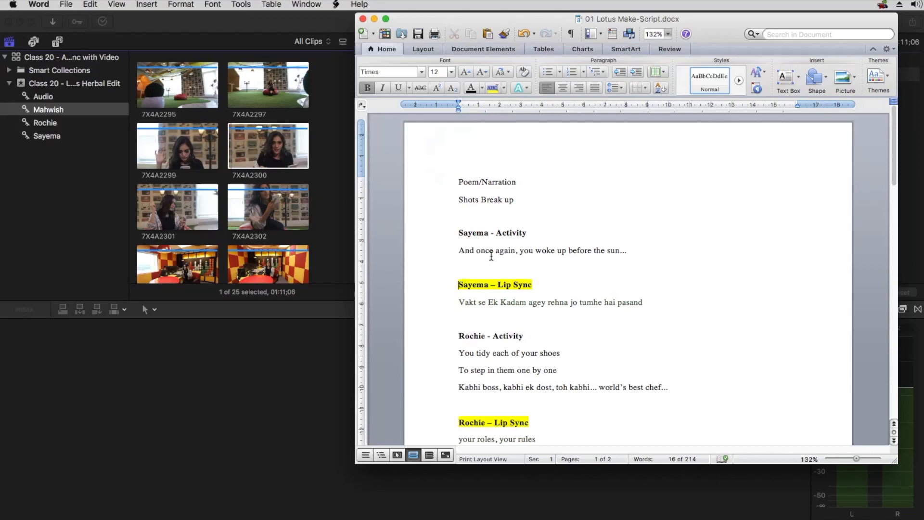
{"action": "left_click", "coordinate": [487, 273]}
{"action": "left_click_drag", "start_coordinate": [458, 284], "coordinate": [468, 307]}
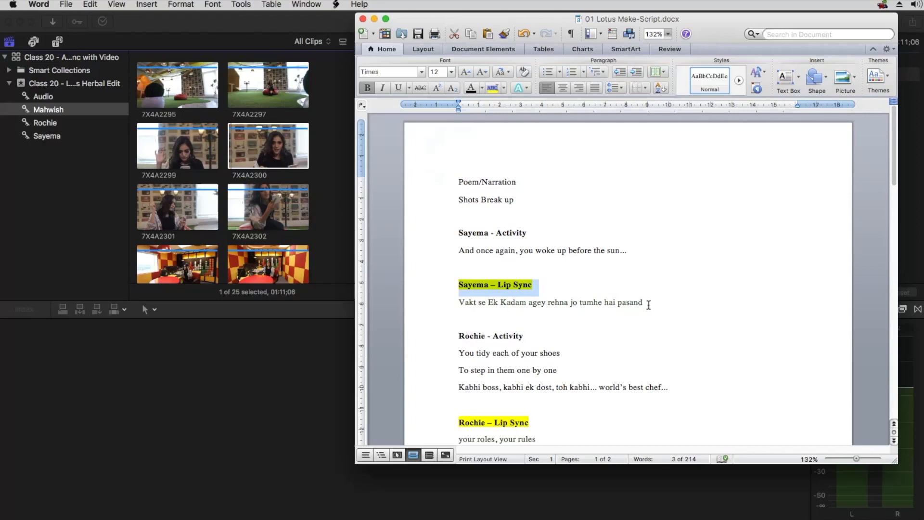
Preview clips 7X4A2328 through 7X4A2339 in the third actor's keyword collection in Final Cut Pro.
{"action": "left_click", "coordinate": [48, 136]}
{"action": "left_click", "coordinate": [157, 85]}
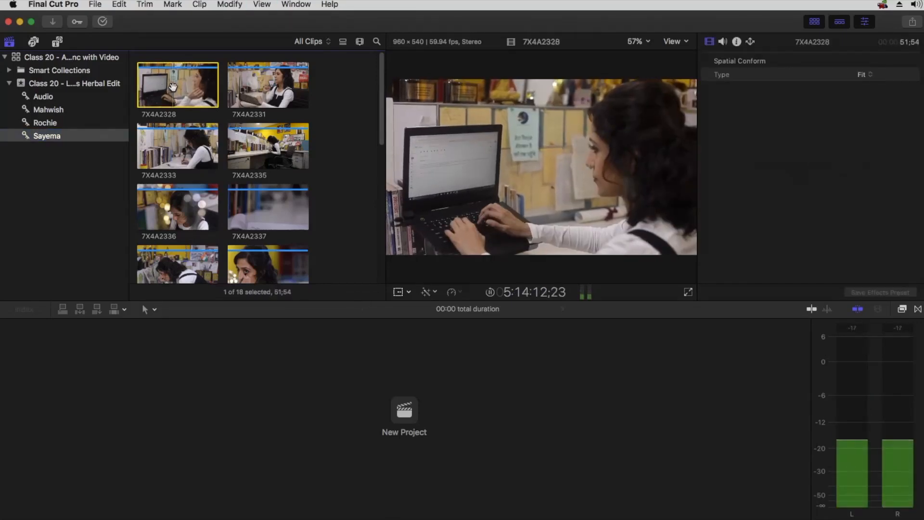
{"action": "left_click", "coordinate": [255, 91]}
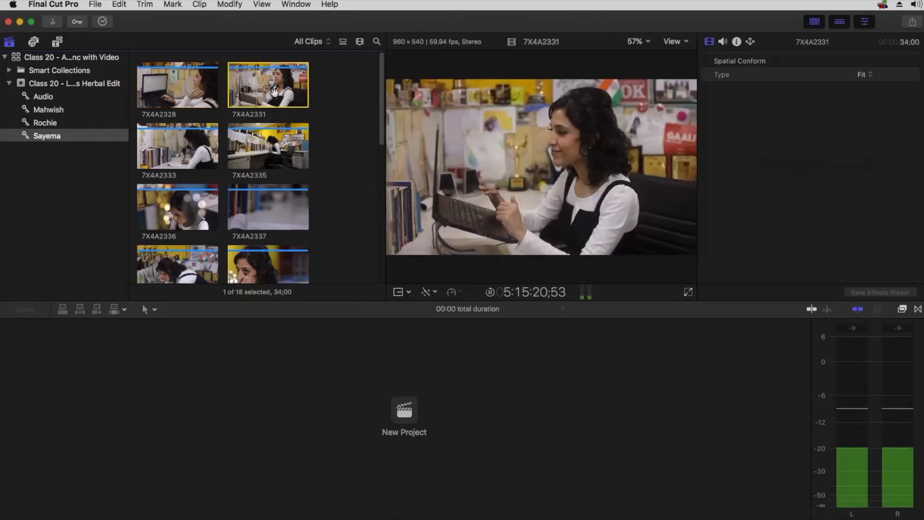
{"action": "left_click", "coordinate": [168, 145]}
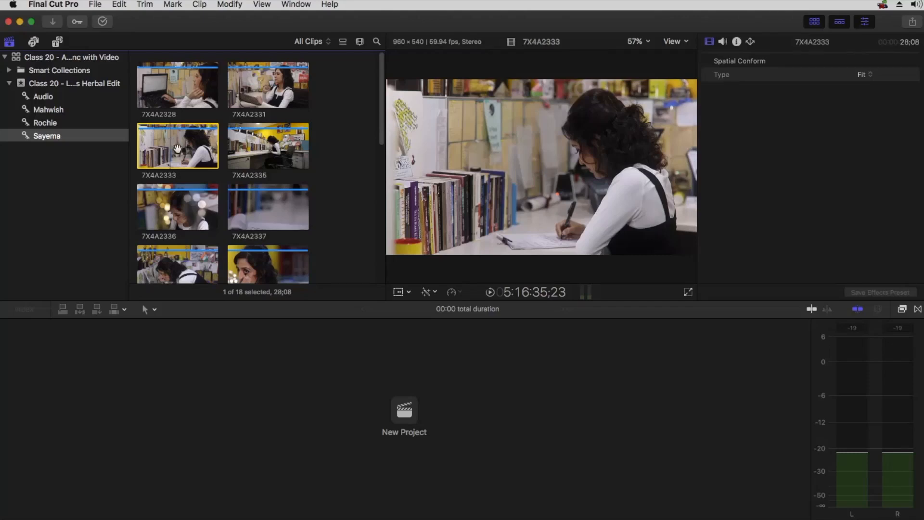
{"action": "left_click", "coordinate": [256, 148]}
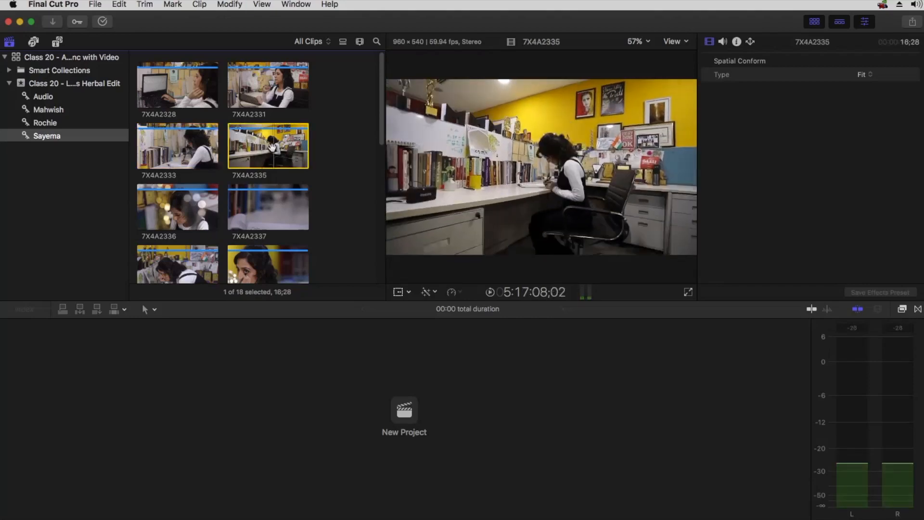
{"action": "left_click", "coordinate": [162, 207]}
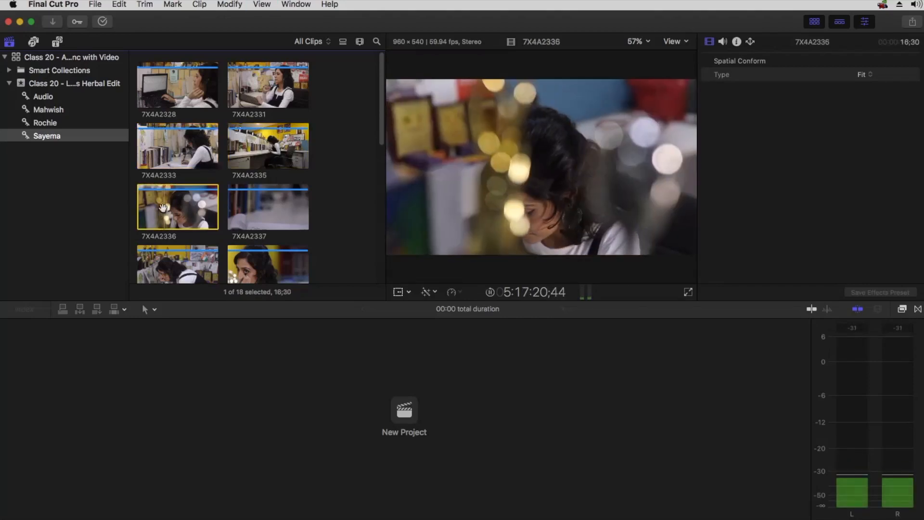
{"action": "left_click", "coordinate": [261, 212]}
{"action": "key", "text": "space"}
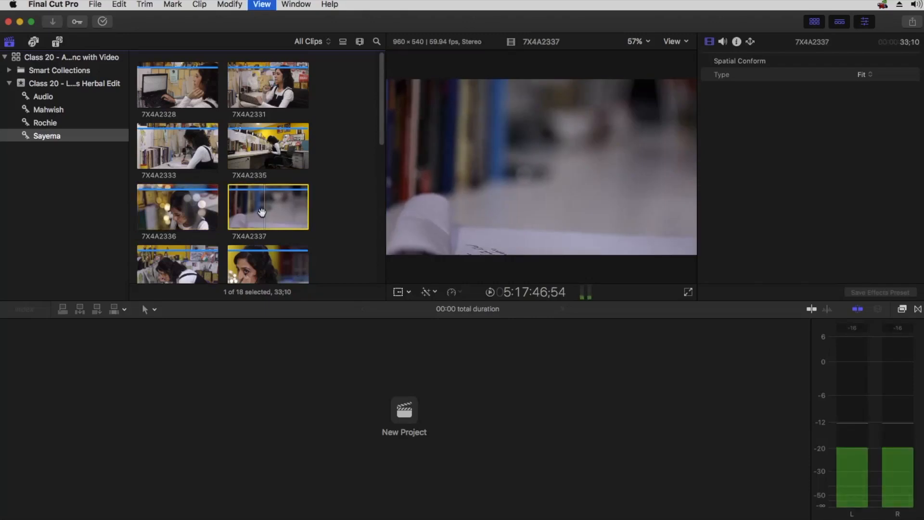
{"action": "scroll", "coordinate": [262, 212], "scroll_direction": "down", "scroll_amount": 3}
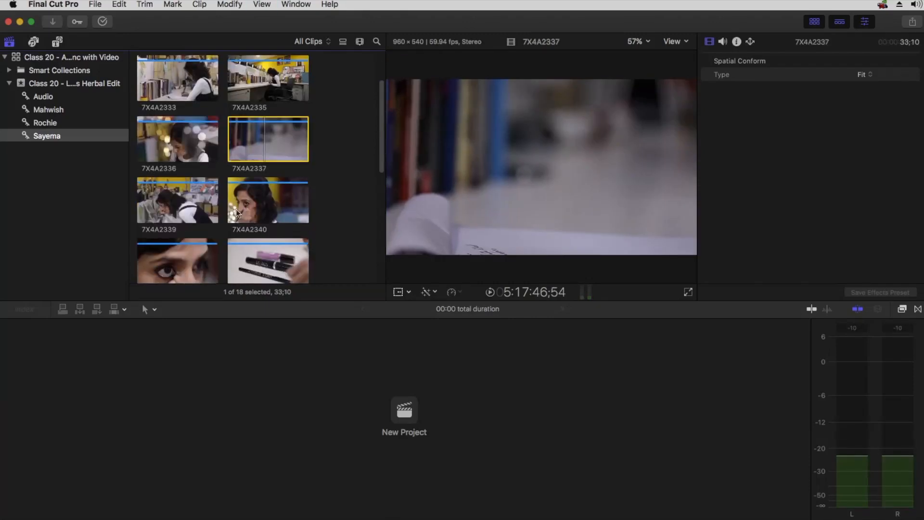
{"action": "left_click", "coordinate": [174, 205]}
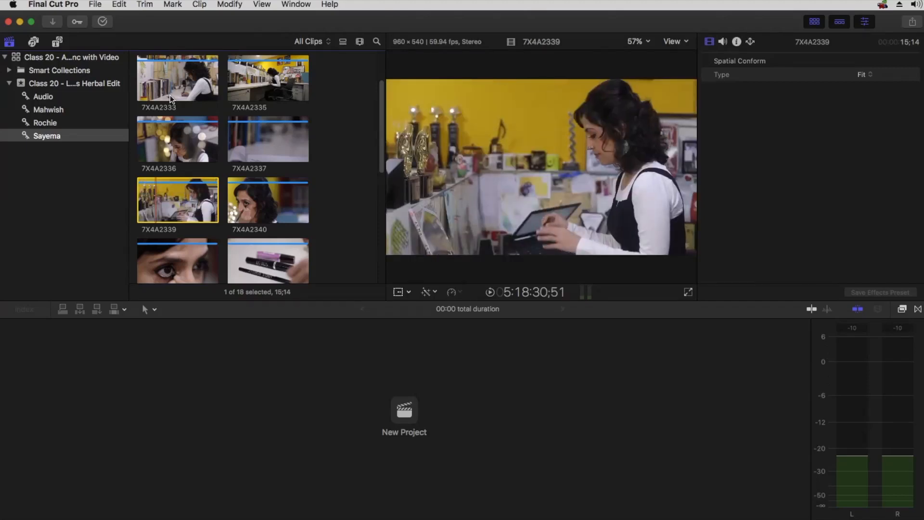
Preview different moments of clip 7X4A2340 in the third actor's collection, and turn on skimming.
{"action": "left_click", "coordinate": [261, 201]}
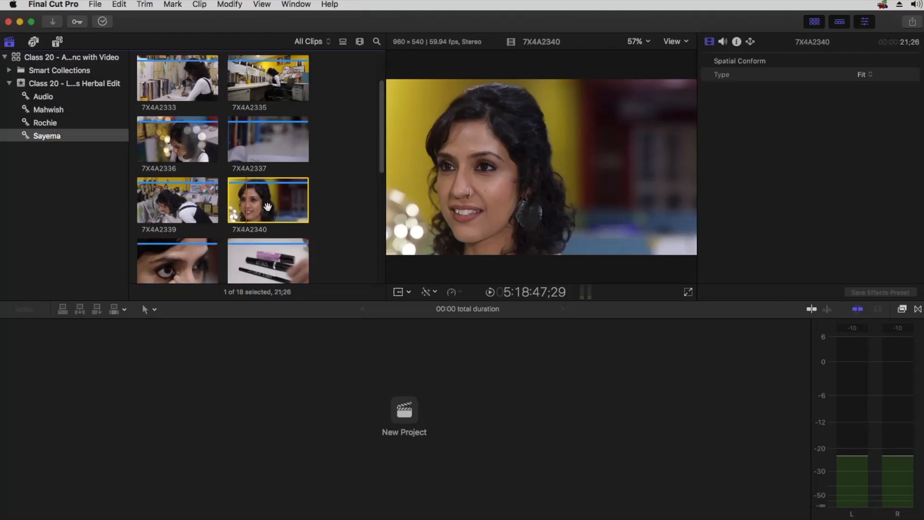
{"action": "left_click", "coordinate": [253, 200]}
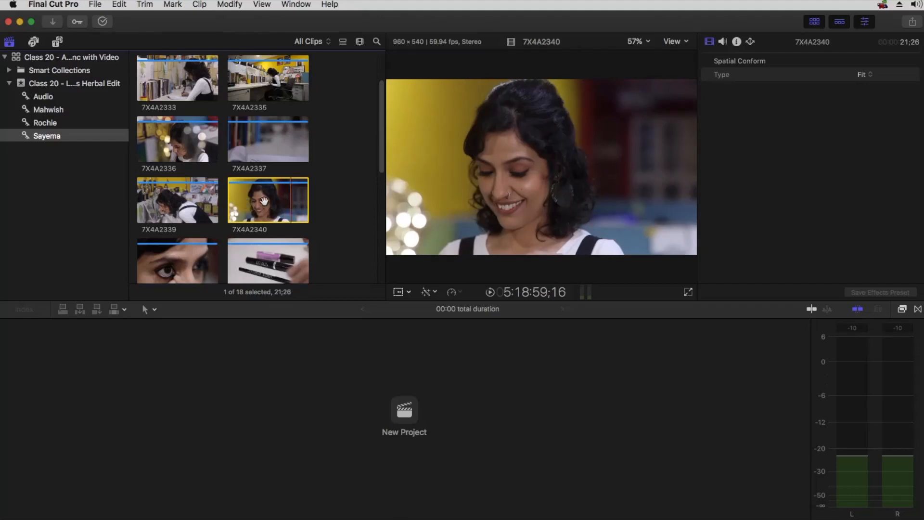
{"action": "left_click", "coordinate": [246, 200]}
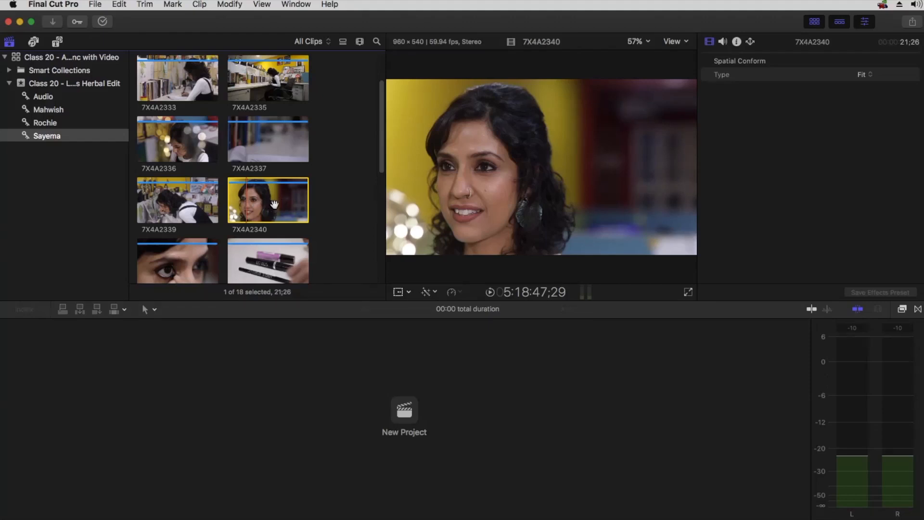
{"action": "left_click", "coordinate": [279, 205]}
{"action": "left_click", "coordinate": [291, 202]}
{"action": "left_click", "coordinate": [259, 202]}
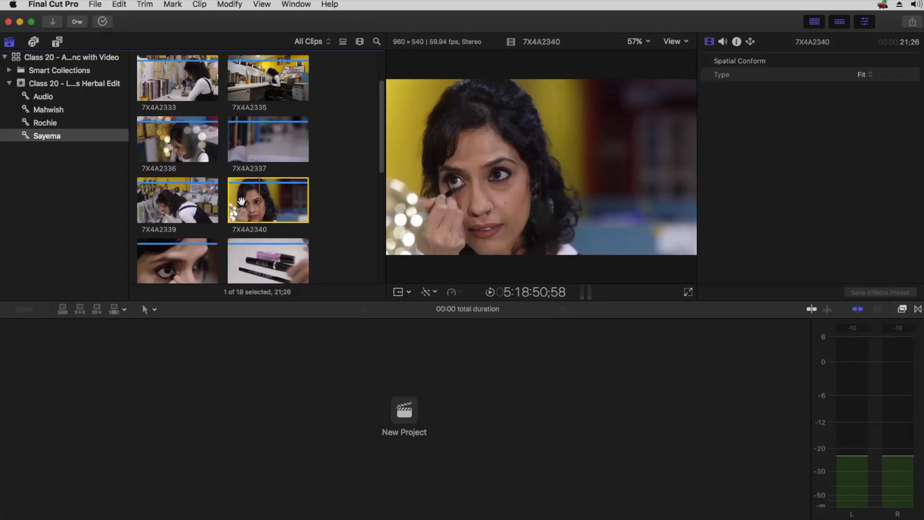
{"action": "left_click", "coordinate": [811, 308]}
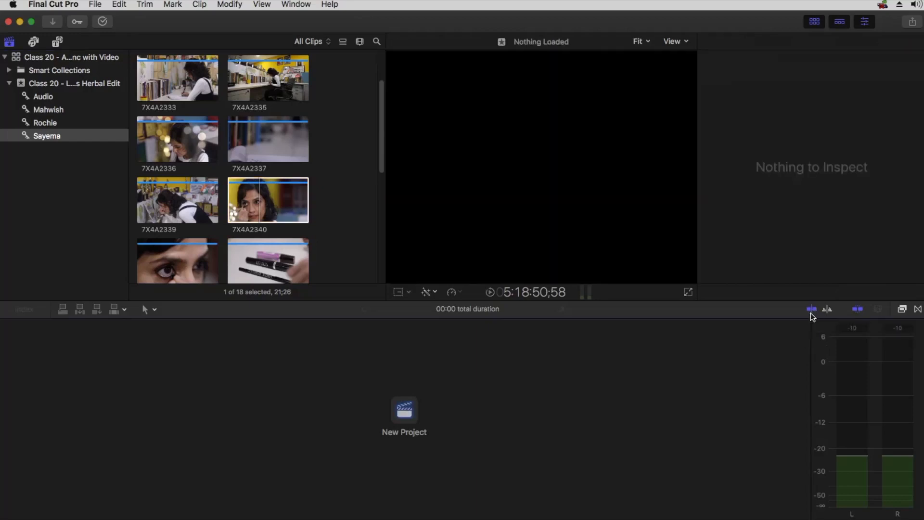
Turn skimming off, select a moment of clip 7X4A2340 without it, and turn skimming back on.
{"action": "left_click", "coordinate": [252, 206]}
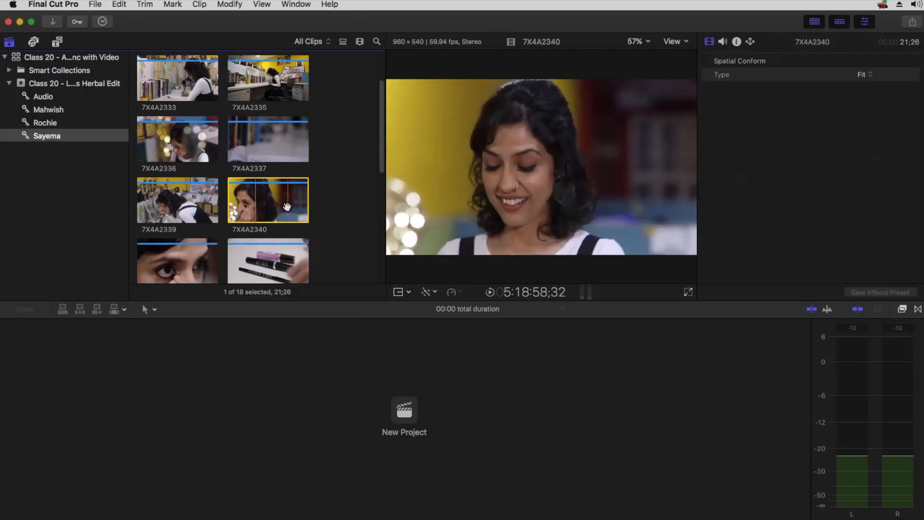
{"action": "left_click", "coordinate": [811, 308]}
{"action": "left_click", "coordinate": [258, 204]}
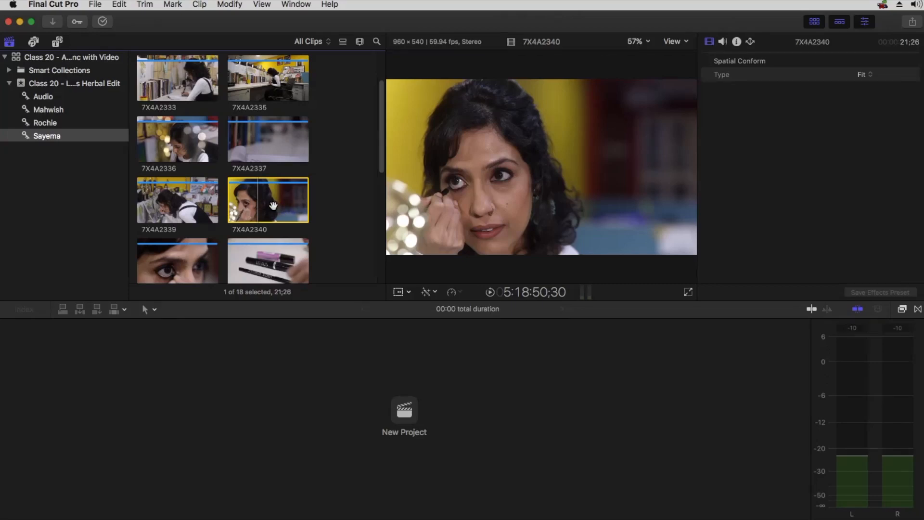
{"action": "left_click", "coordinate": [810, 310]}
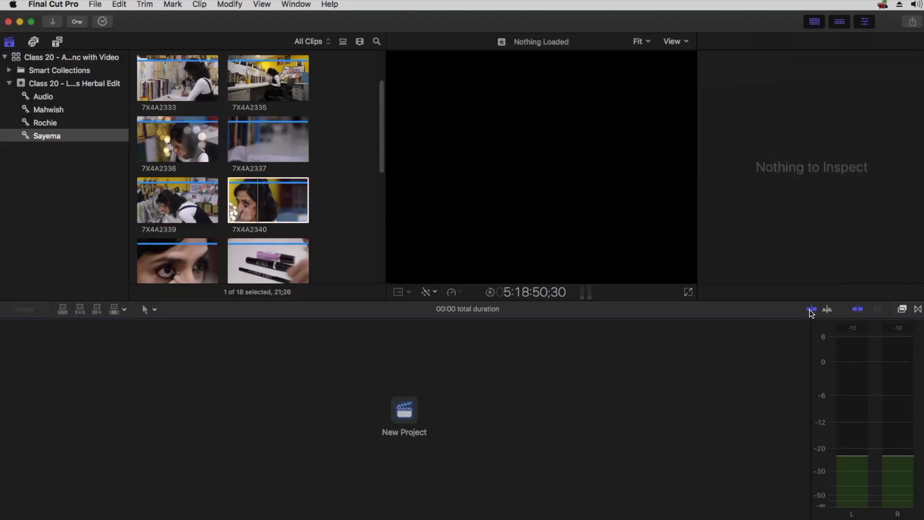
{"action": "left_click", "coordinate": [811, 310]}
{"action": "left_click", "coordinate": [811, 308]}
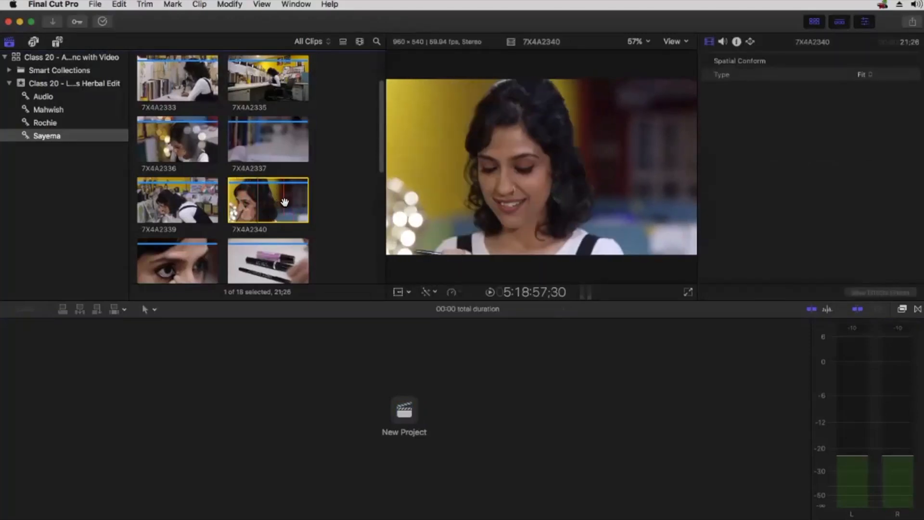
Turn on audio skimming and play part of clip 7X4A2340 to hear its sound.
{"action": "left_click", "coordinate": [826, 309]}
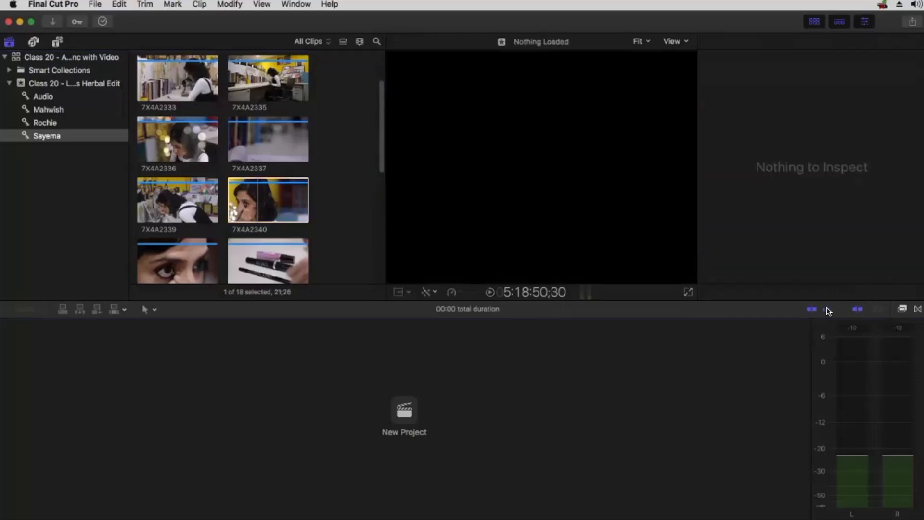
{"action": "left_click", "coordinate": [253, 196]}
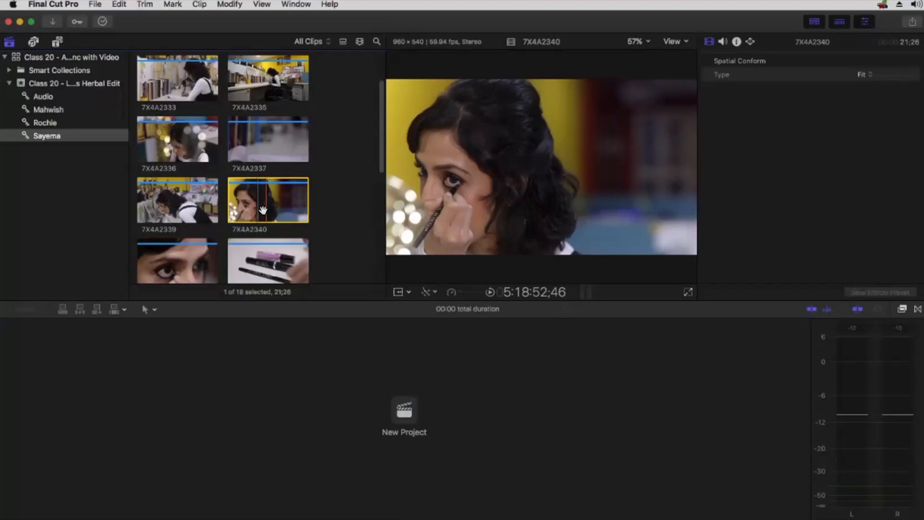
{"action": "key", "text": "space"}
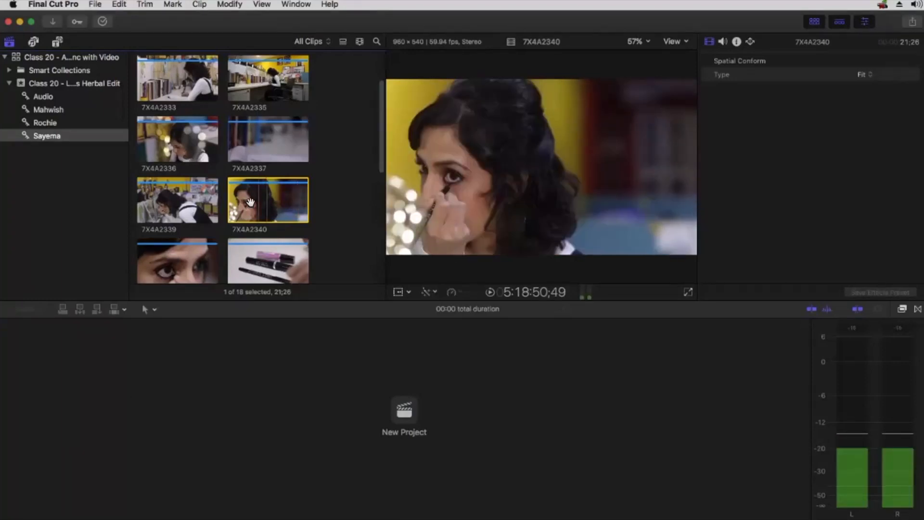
{"action": "key", "text": "space"}
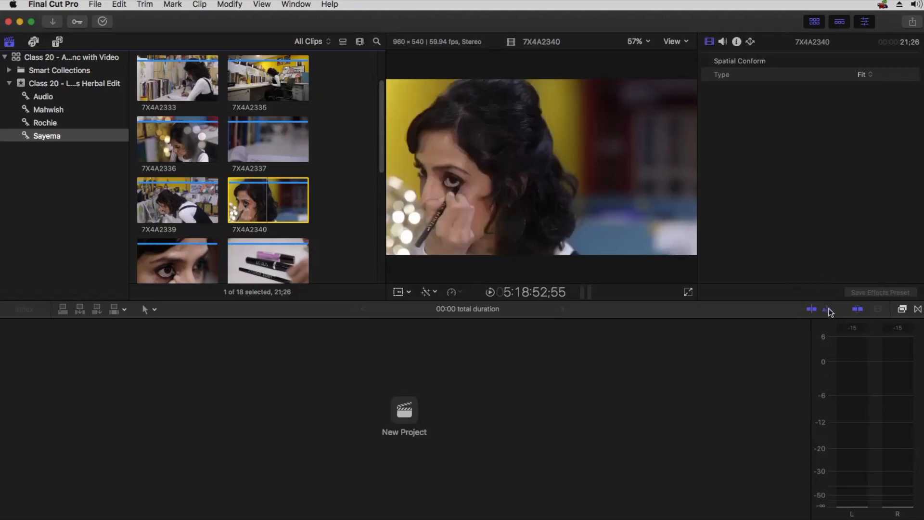
Turn off audio skimming and video skimming.
{"action": "left_click", "coordinate": [828, 309]}
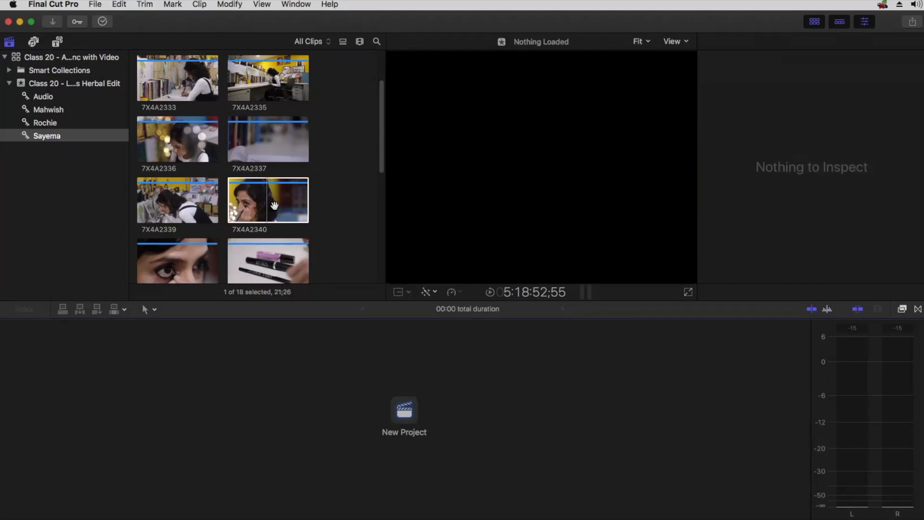
{"action": "key", "text": "super+4"}
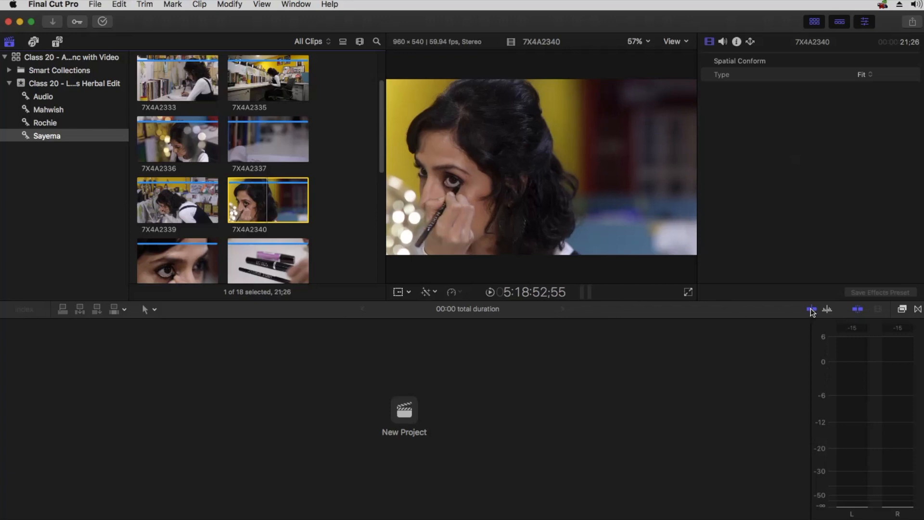
{"action": "left_click", "coordinate": [811, 312]}
Preview the activity clips from 7X4A2340 through 7X4A2349 in the browser, scrubbing to different moments in the shots.
{"action": "left_click", "coordinate": [292, 199]}
{"action": "left_click_drag", "start_coordinate": [291, 199], "coordinate": [250, 205]}
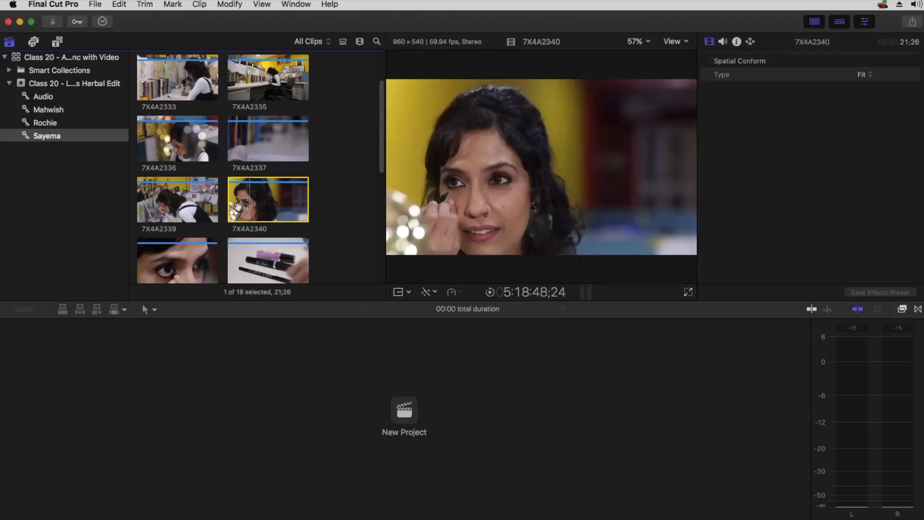
{"action": "scroll", "coordinate": [184, 196], "scroll_direction": "down", "scroll_amount": 2}
{"action": "left_click", "coordinate": [183, 197]}
{"action": "left_click", "coordinate": [162, 191]}
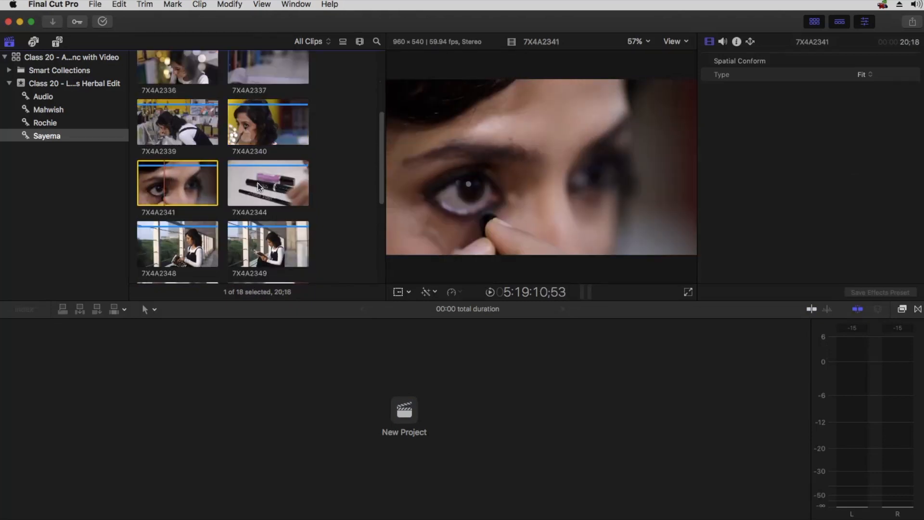
{"action": "left_click", "coordinate": [283, 180]}
{"action": "left_click_drag", "start_coordinate": [162, 244], "coordinate": [202, 245]}
{"action": "left_click", "coordinate": [258, 249]}
Preview the remaining clips in the collection from 7X4A2350 onward and play the lip sync clip 7X4A2382.
{"action": "scroll", "coordinate": [289, 238], "scroll_direction": "down", "scroll_amount": 3}
{"action": "scroll", "coordinate": [289, 231], "scroll_direction": "down", "scroll_amount": 2}
{"action": "left_click", "coordinate": [185, 151]}
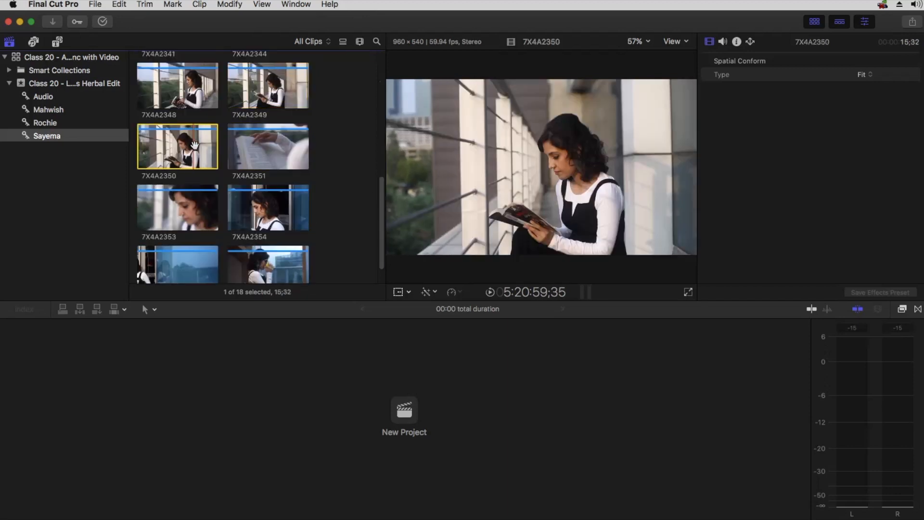
{"action": "scroll", "coordinate": [171, 178], "scroll_direction": "down", "scroll_amount": 2}
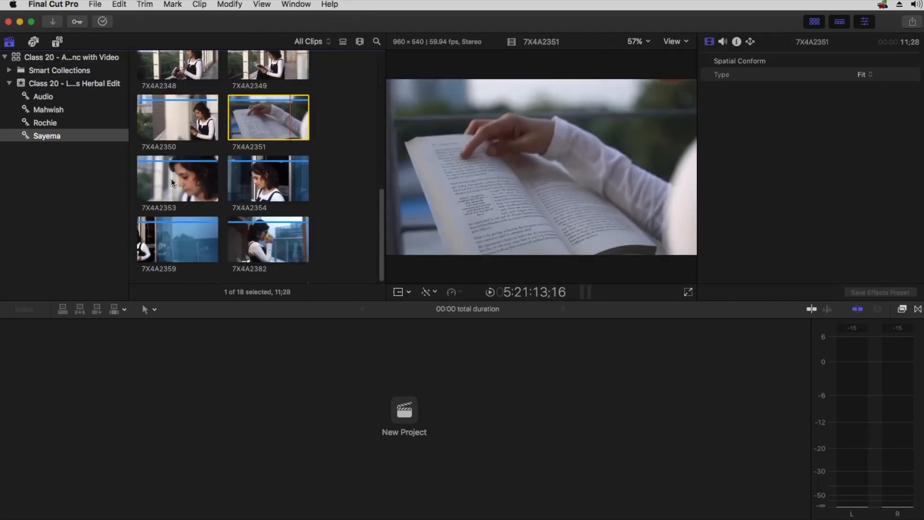
{"action": "left_click", "coordinate": [169, 174]}
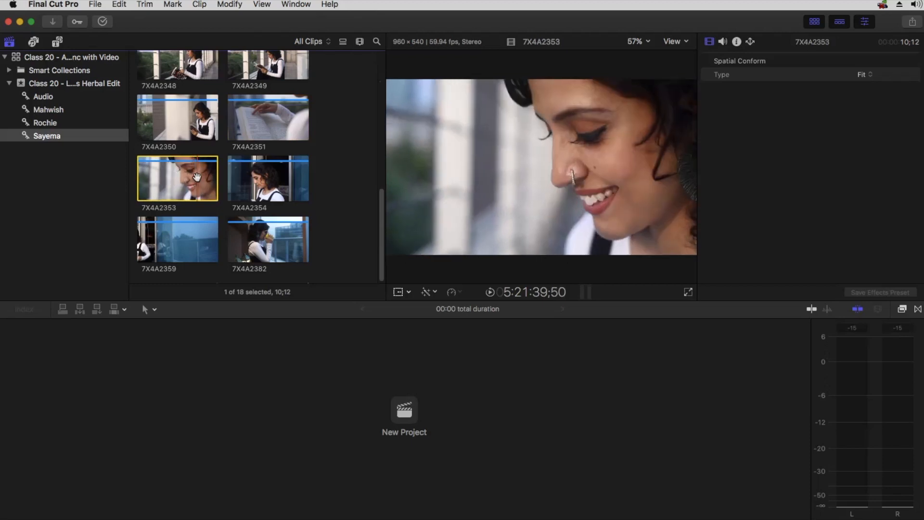
{"action": "left_click", "coordinate": [260, 179]}
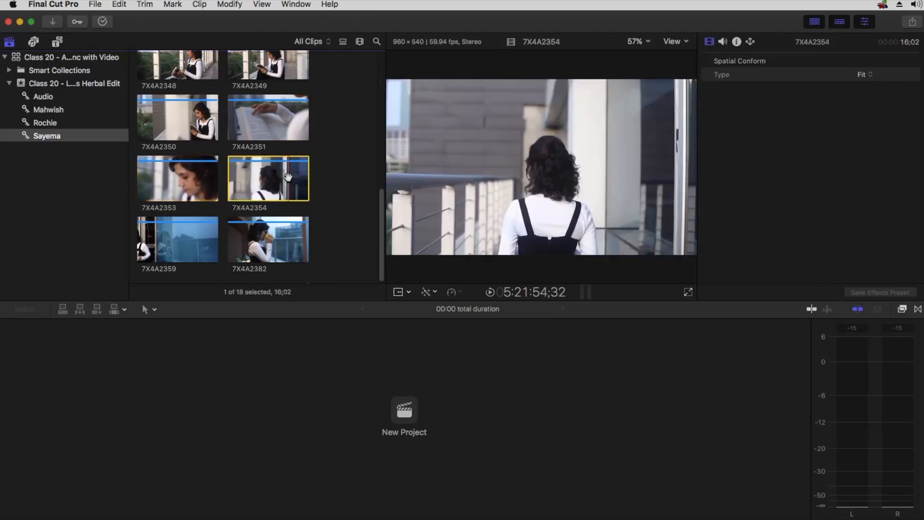
{"action": "left_click", "coordinate": [177, 249]}
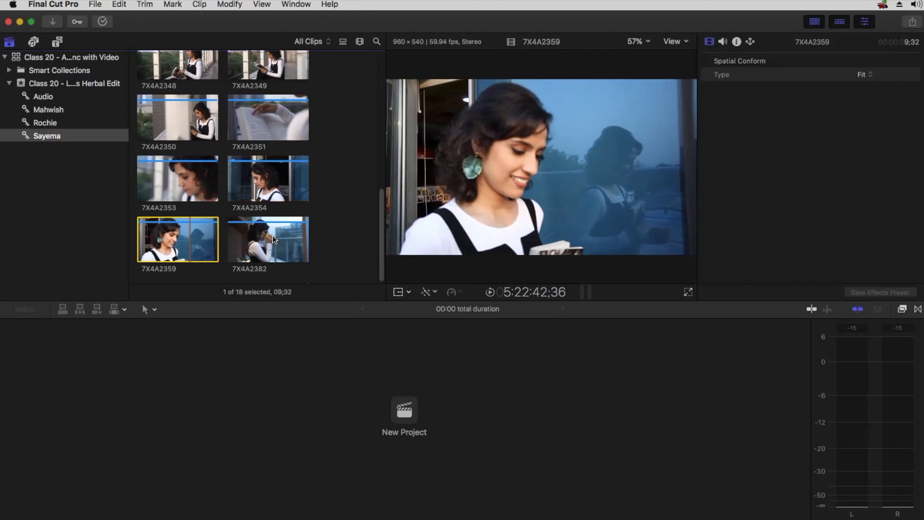
{"action": "left_click", "coordinate": [279, 237]}
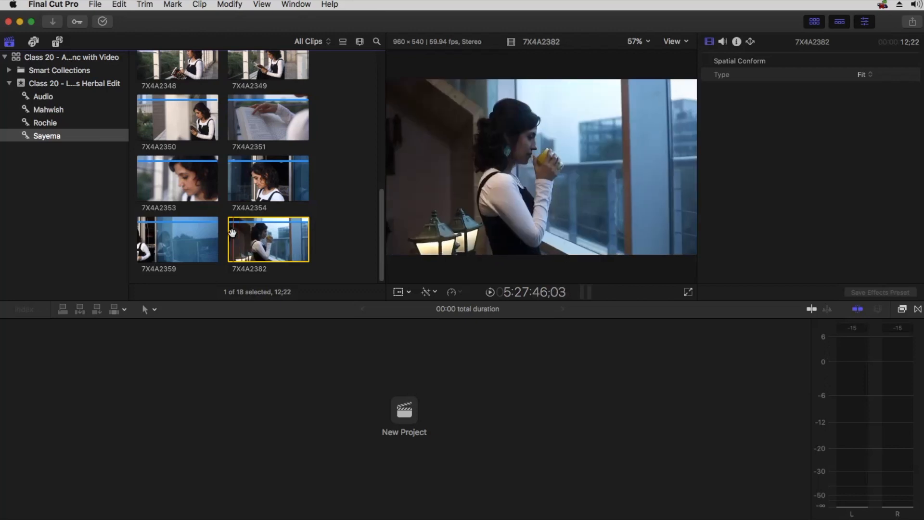
{"action": "key", "text": "space"}
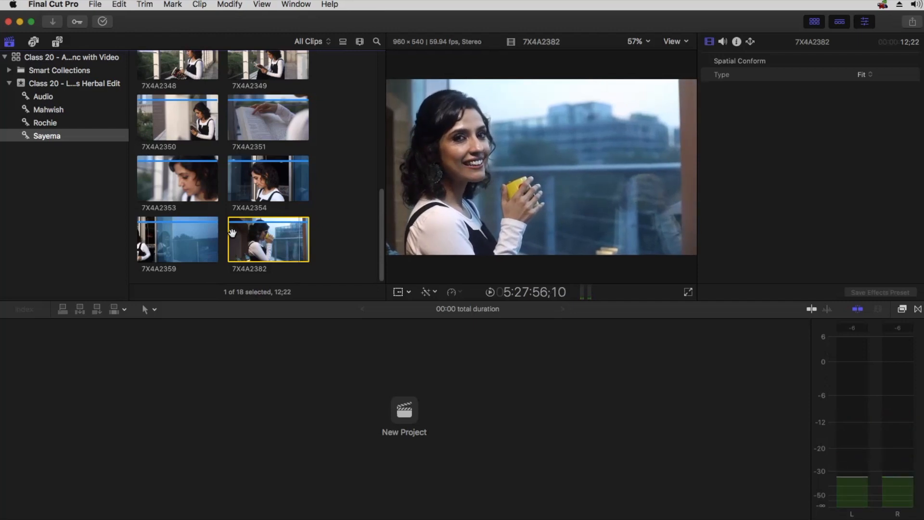
Play part of the Lotus Makeup audio track in the Audio collection, and go back to clip 7X4A2382.
{"action": "left_click", "coordinate": [41, 96]}
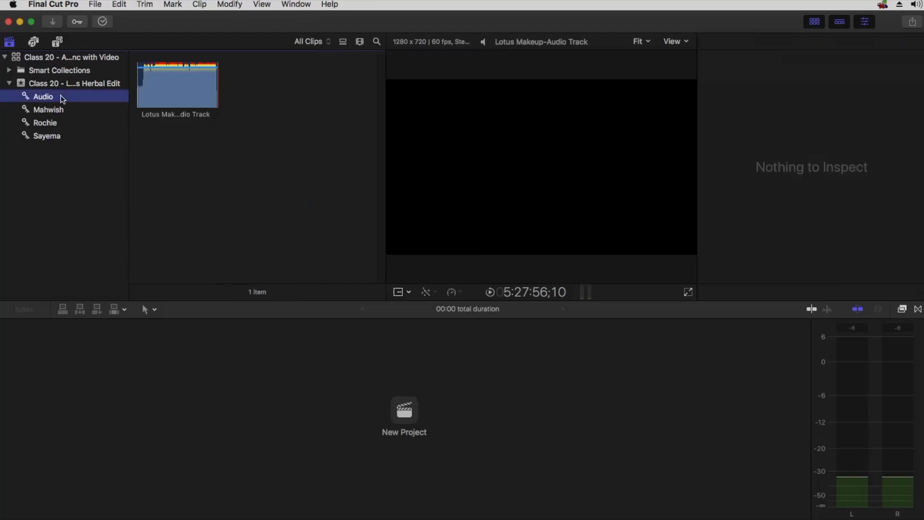
{"action": "left_click", "coordinate": [144, 81]}
{"action": "key", "text": "space"}
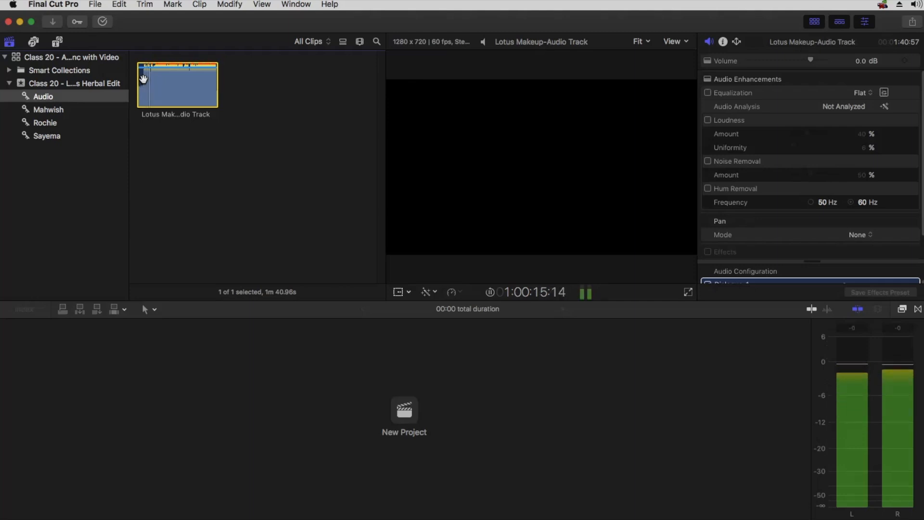
{"action": "key", "text": "space"}
{"action": "left_click", "coordinate": [53, 137]}
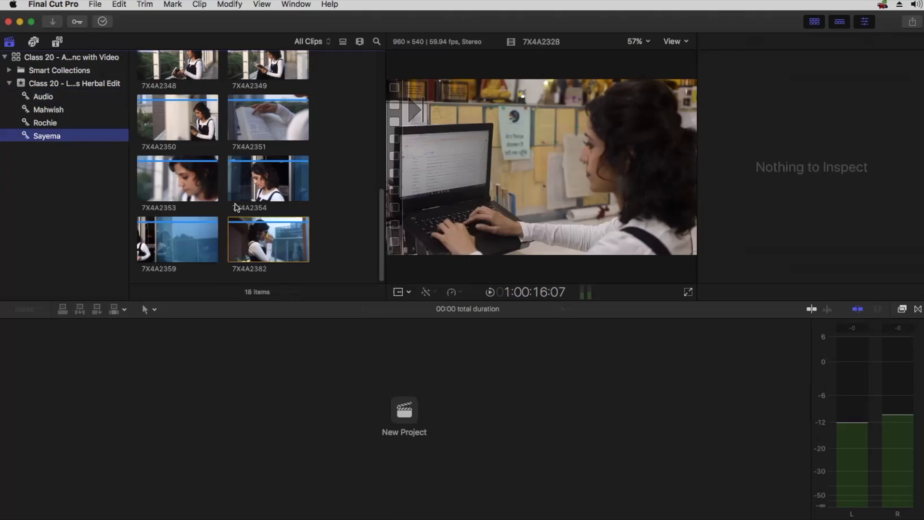
{"action": "left_click", "coordinate": [264, 237]}
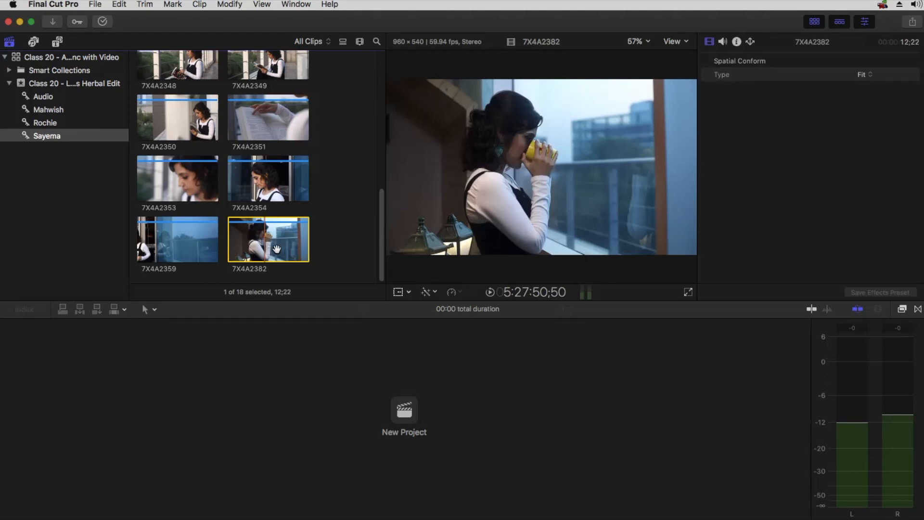
Switch to the Lotus makeup script in Word and number the lip sync heading above "Vakt se Ek Kadam agey" as 01.
{"action": "key", "text": "super+Tab"}
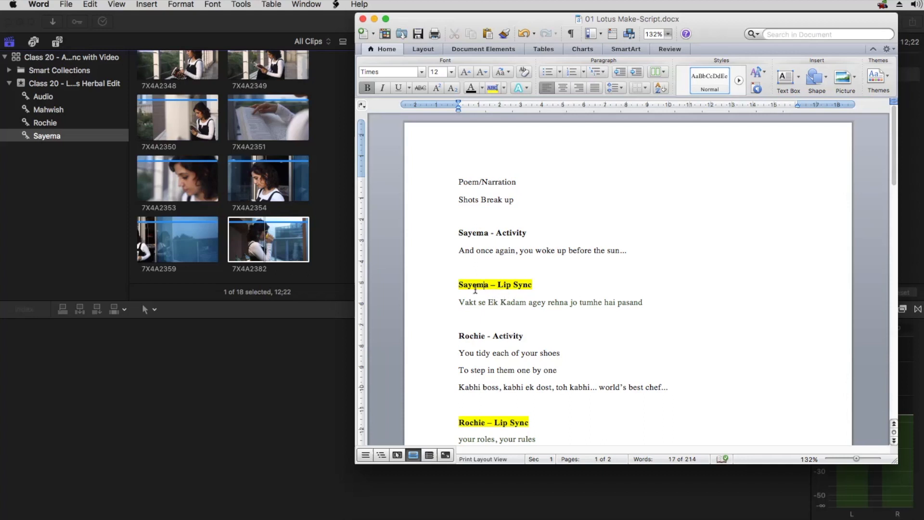
{"action": "scroll", "coordinate": [544, 298], "scroll_direction": "down", "scroll_amount": 12}
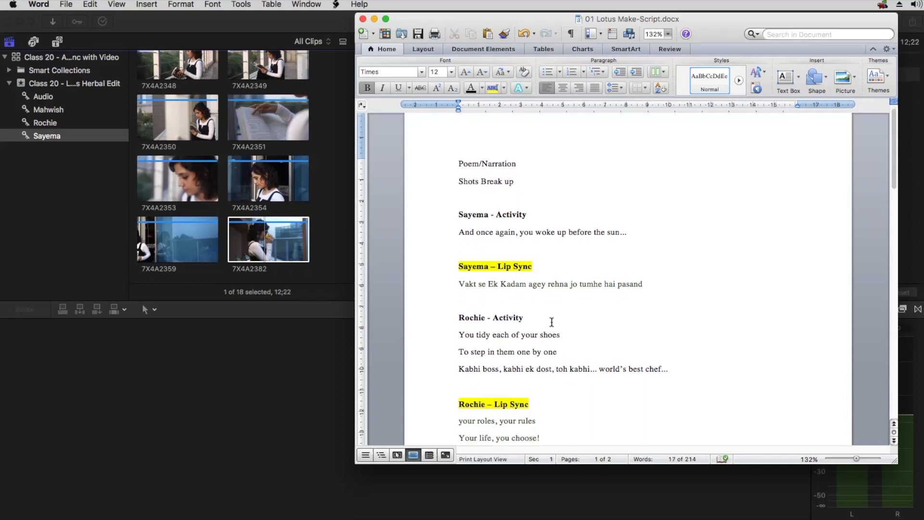
{"action": "scroll", "coordinate": [548, 313], "scroll_direction": "down", "scroll_amount": 8}
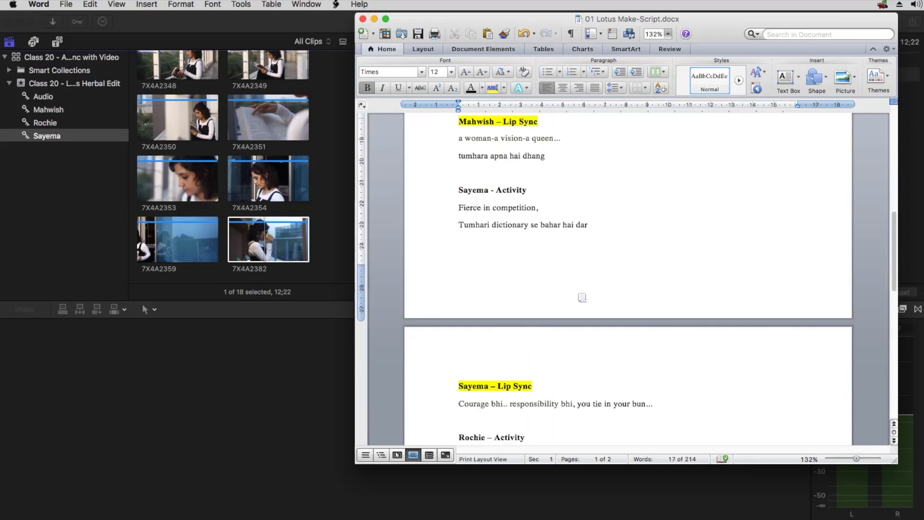
{"action": "scroll", "coordinate": [582, 295], "scroll_direction": "up", "scroll_amount": 16}
{"action": "scroll", "coordinate": [534, 278], "scroll_direction": "up", "scroll_amount": 4}
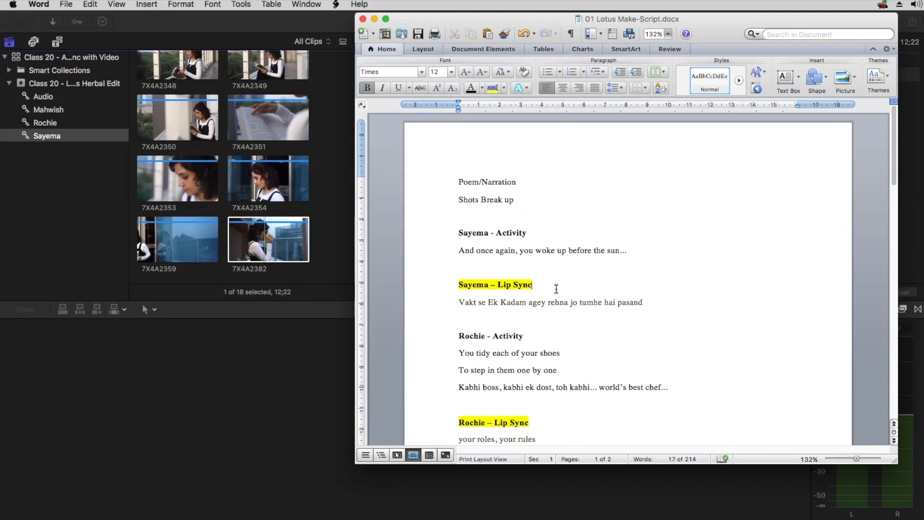
{"action": "left_click", "coordinate": [556, 288]}
{"action": "type", "text": "01"}
Number the lip sync heading above "Courage bhi.. responsibility bhi" on page two as 02.
{"action": "scroll", "coordinate": [559, 285], "scroll_direction": "down", "scroll_amount": 12}
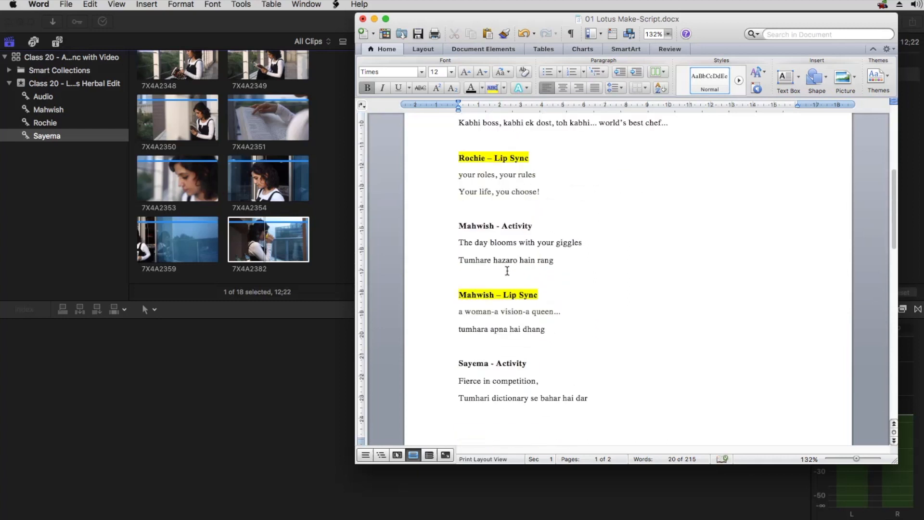
{"action": "scroll", "coordinate": [507, 271], "scroll_direction": "down", "scroll_amount": 7}
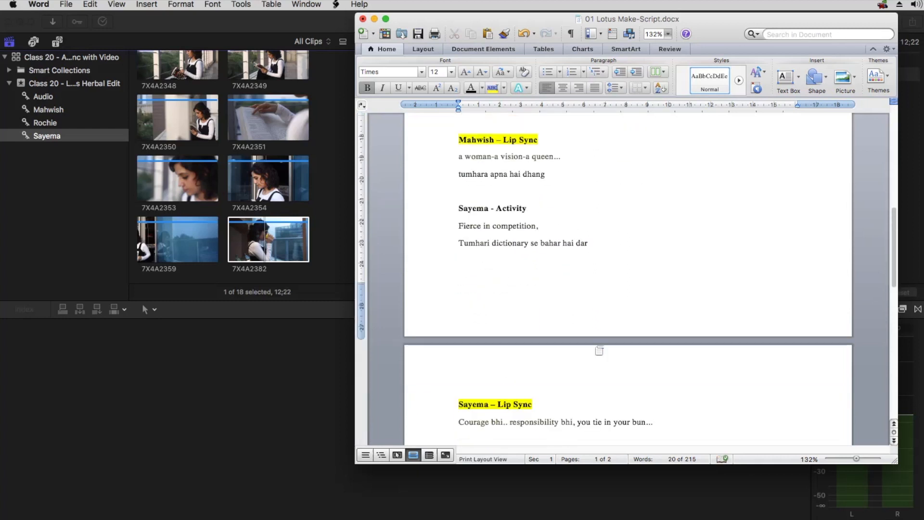
{"action": "scroll", "coordinate": [568, 370], "scroll_direction": "down", "scroll_amount": 1}
{"action": "left_click", "coordinate": [572, 385]}
{"action": "type", "text": "02"}
Number the lip sync heading above "your roles, your rules" as 01.
{"action": "scroll", "coordinate": [548, 364], "scroll_direction": "down", "scroll_amount": 5}
{"action": "scroll", "coordinate": [548, 363], "scroll_direction": "down", "scroll_amount": 7}
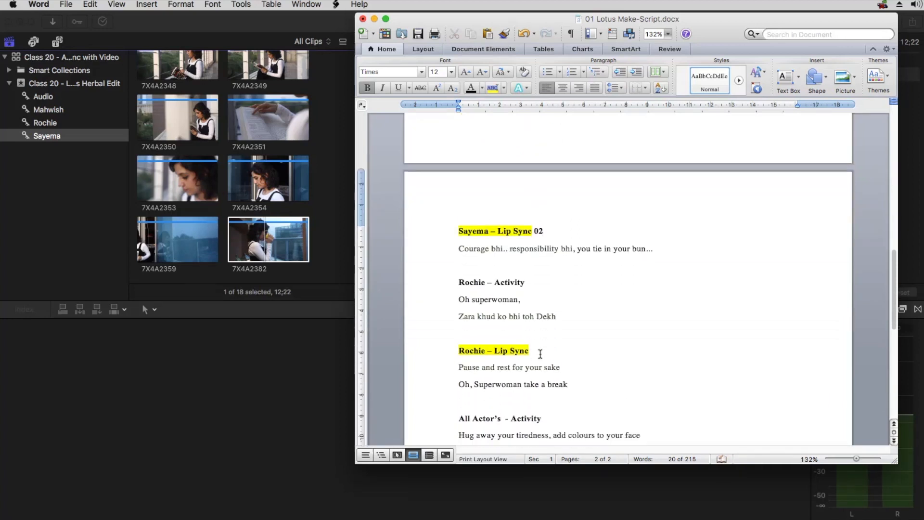
{"action": "scroll", "coordinate": [540, 355], "scroll_direction": "up", "scroll_amount": 20}
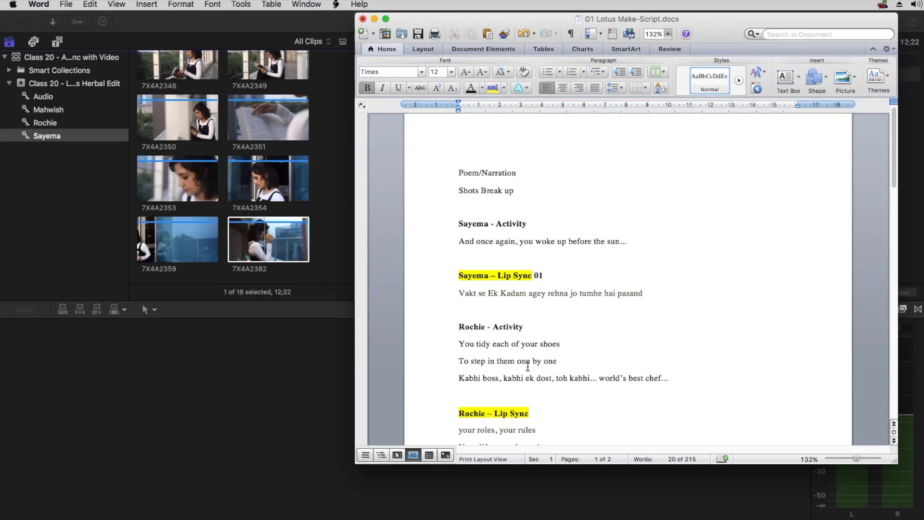
{"action": "scroll", "coordinate": [527, 367], "scroll_direction": "down", "scroll_amount": 2}
{"action": "left_click", "coordinate": [527, 367]}
{"action": "type", "text": "01"}
Number the lip sync heading above "Pause and rest for your sake" as 02.
{"action": "scroll", "coordinate": [544, 354], "scroll_direction": "down", "scroll_amount": 5}
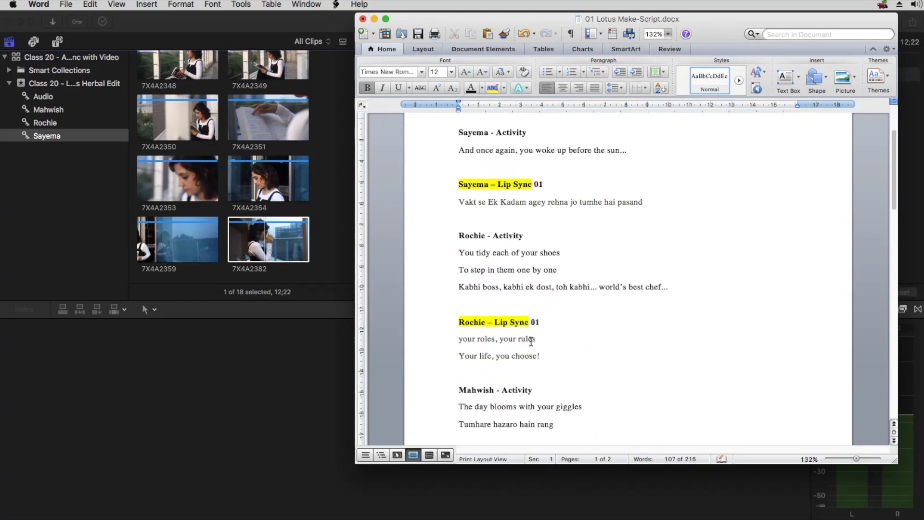
{"action": "scroll", "coordinate": [531, 341], "scroll_direction": "down", "scroll_amount": 6}
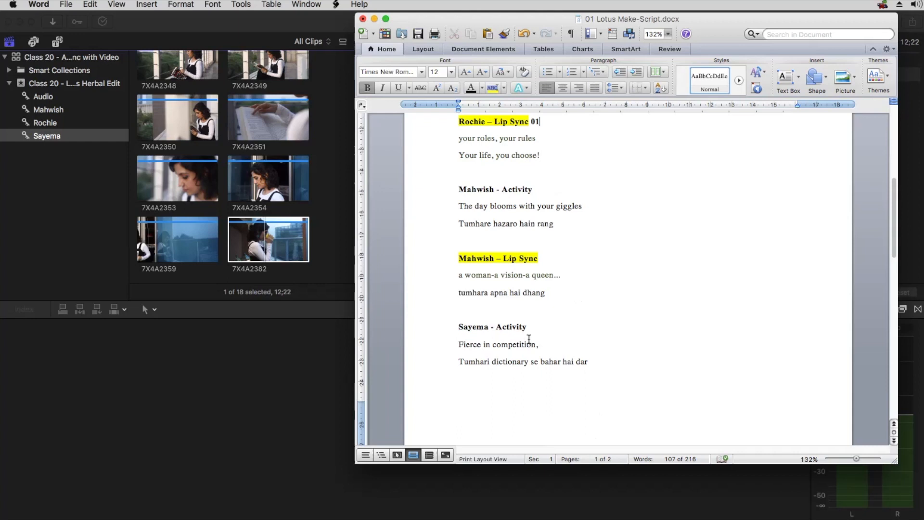
{"action": "scroll", "coordinate": [529, 339], "scroll_direction": "down", "scroll_amount": 9}
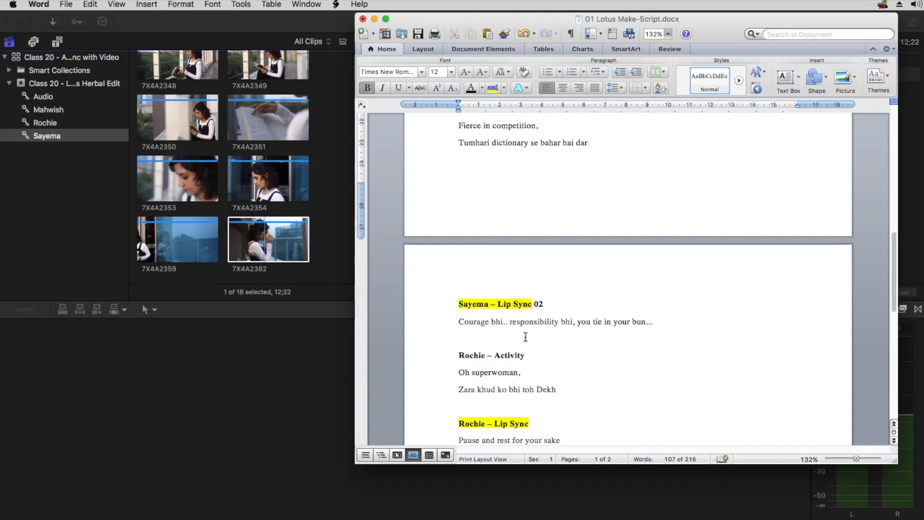
{"action": "scroll", "coordinate": [526, 338], "scroll_direction": "down", "scroll_amount": 1}
{"action": "left_click", "coordinate": [532, 406]}
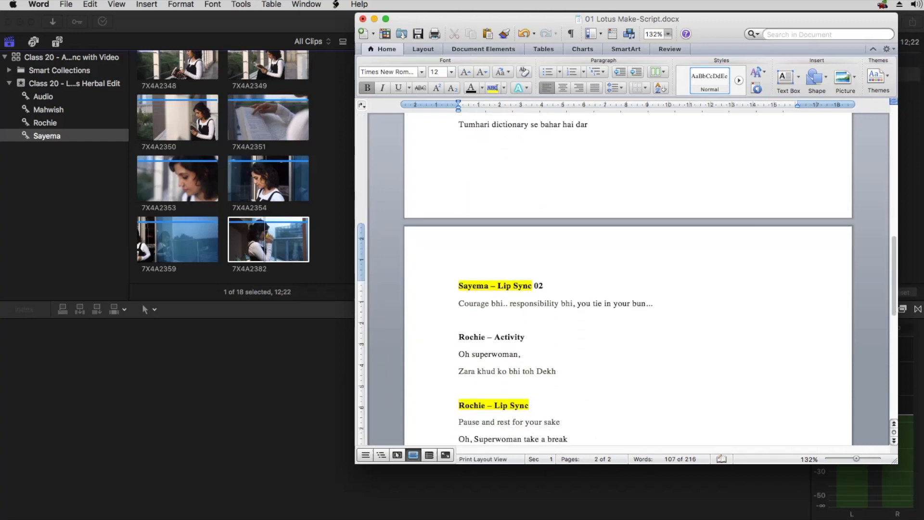
{"action": "scroll", "coordinate": [553, 382], "scroll_direction": "down", "scroll_amount": 5}
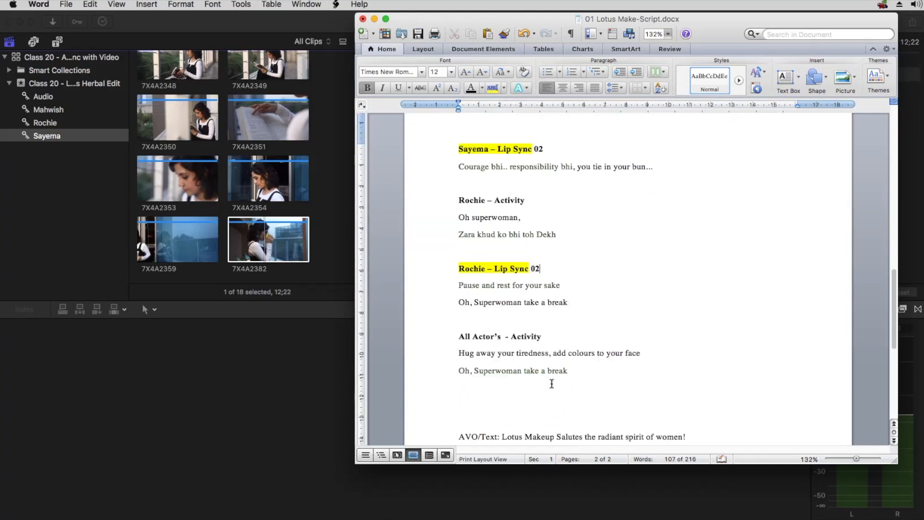
Number the lip sync heading above "a woman-a vision-a queen..." as 01.
{"action": "scroll", "coordinate": [552, 365], "scroll_direction": "up", "scroll_amount": 15}
{"action": "scroll", "coordinate": [552, 337], "scroll_direction": "up", "scroll_amount": 6}
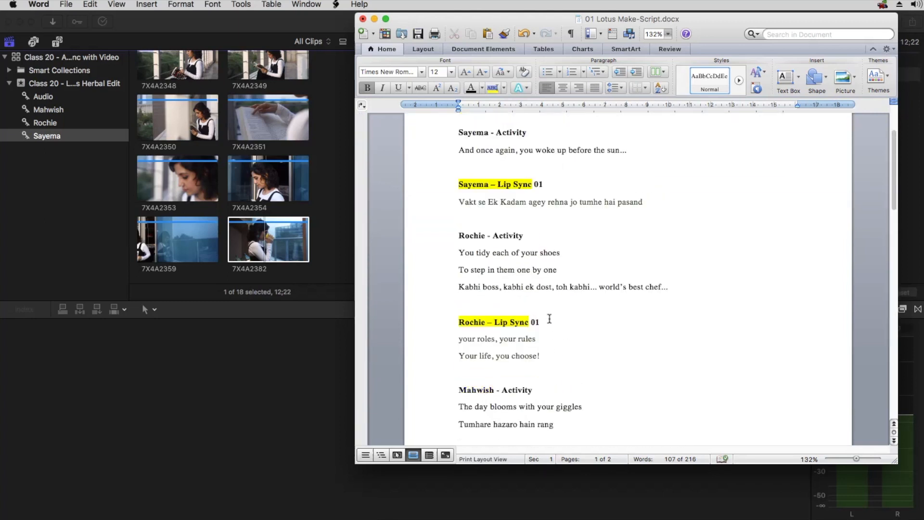
{"action": "scroll", "coordinate": [548, 285], "scroll_direction": "down", "scroll_amount": 3}
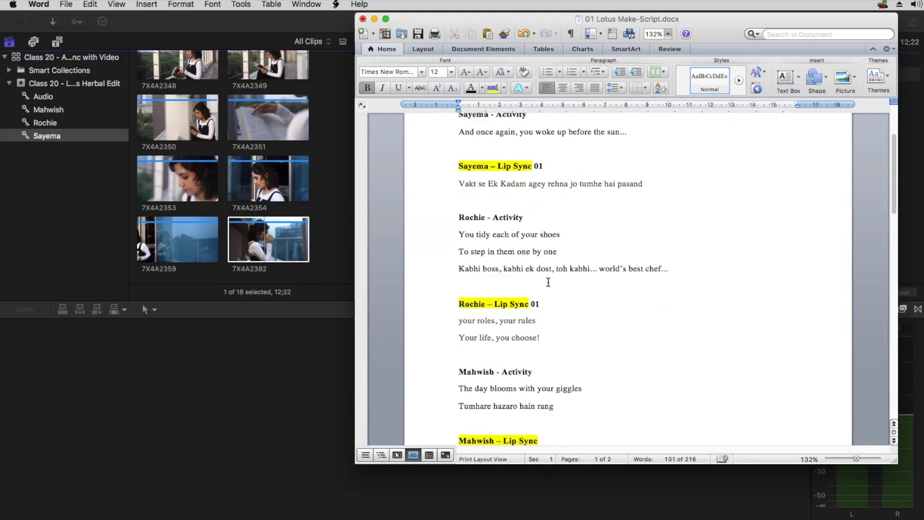
{"action": "scroll", "coordinate": [544, 375], "scroll_direction": "down", "scroll_amount": 3}
{"action": "left_click", "coordinate": [549, 378]}
{"action": "type", "text": "01"}
Check the rest of the script for lip sync headings that still need a number.
{"action": "scroll", "coordinate": [553, 365], "scroll_direction": "down", "scroll_amount": 1}
{"action": "scroll", "coordinate": [553, 361], "scroll_direction": "down", "scroll_amount": 13}
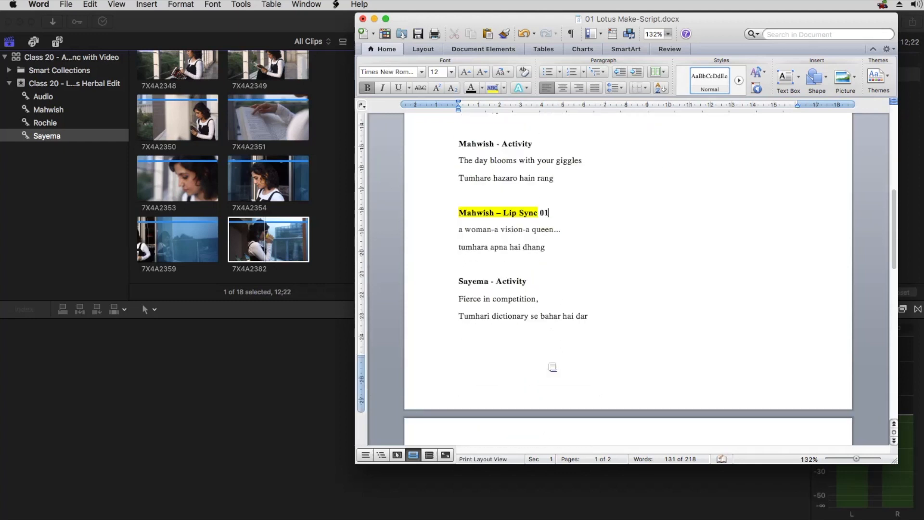
{"action": "scroll", "coordinate": [550, 366], "scroll_direction": "down", "scroll_amount": 8}
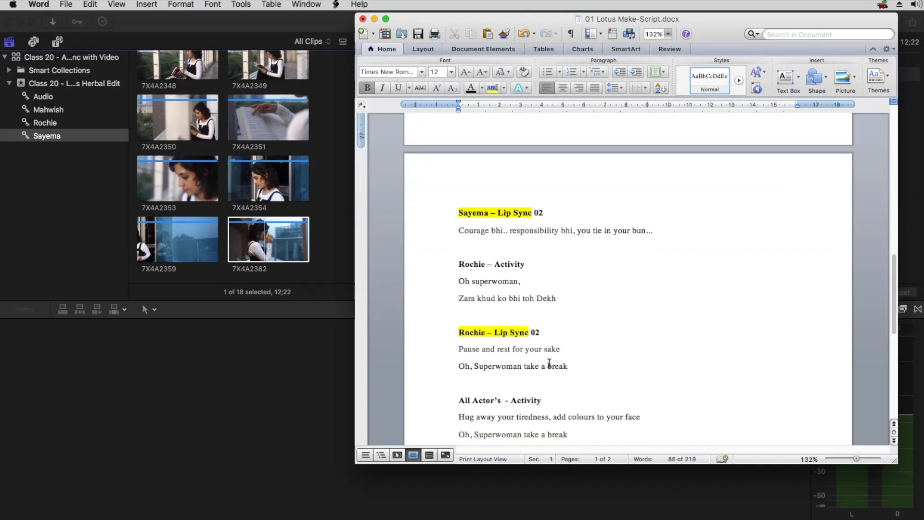
{"action": "scroll", "coordinate": [549, 362], "scroll_direction": "up", "scroll_amount": 14}
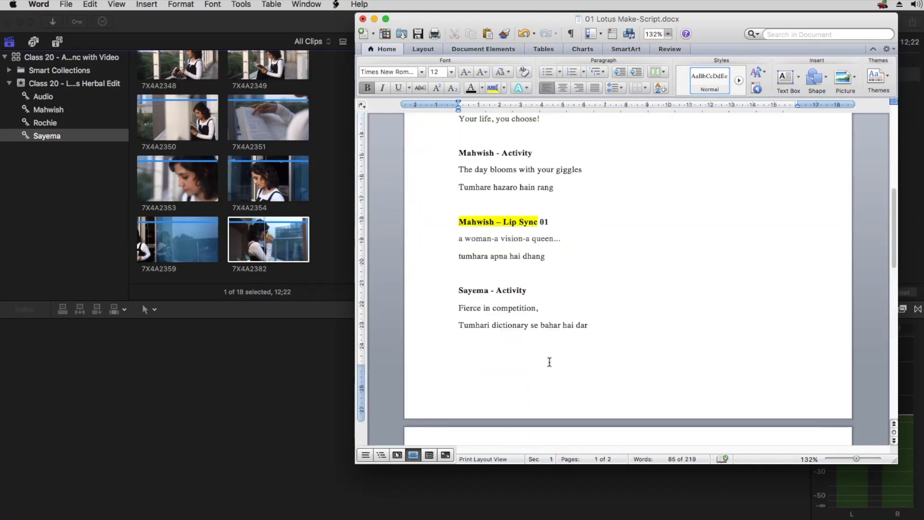
{"action": "scroll", "coordinate": [548, 362], "scroll_direction": "up", "scroll_amount": 4}
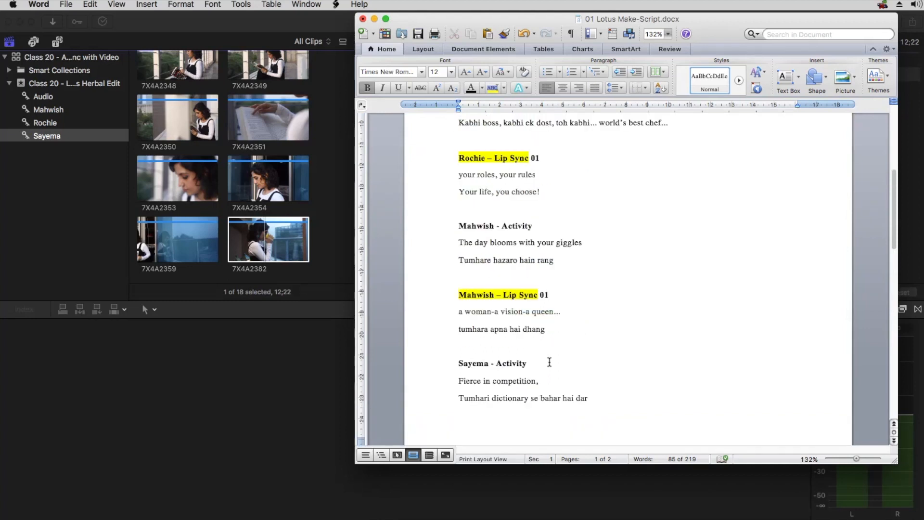
{"action": "scroll", "coordinate": [549, 362], "scroll_direction": "down", "scroll_amount": 4}
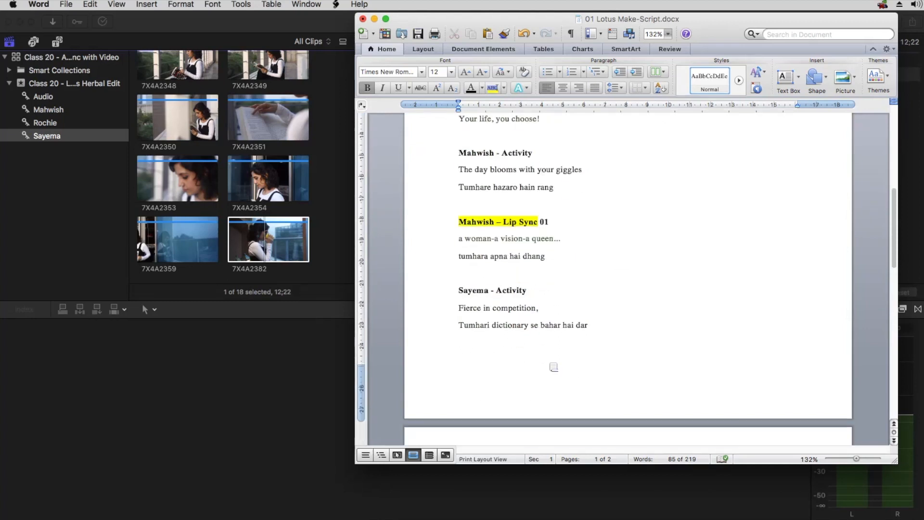
Review the numbered lip sync headings through both pages of the script and return to the first one.
{"action": "scroll", "coordinate": [549, 362], "scroll_direction": "down", "scroll_amount": 18}
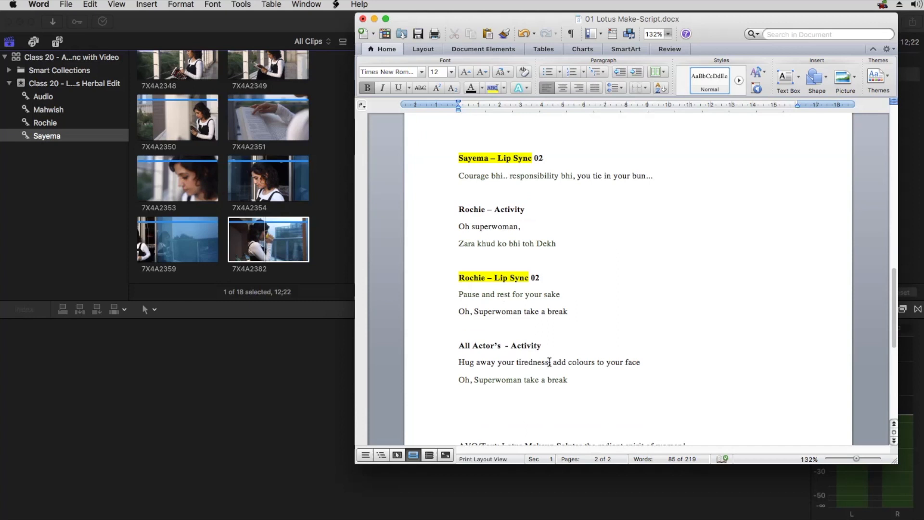
{"action": "scroll", "coordinate": [549, 361], "scroll_direction": "up", "scroll_amount": 1}
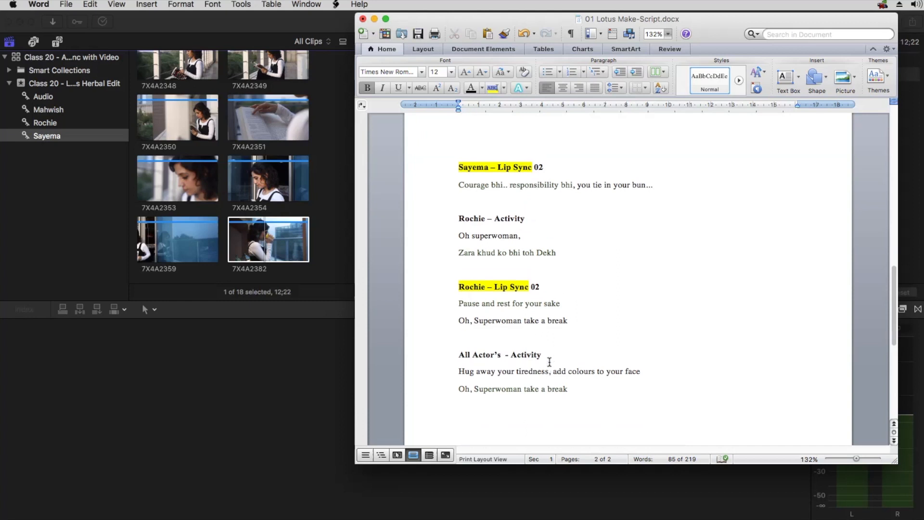
{"action": "scroll", "coordinate": [549, 362], "scroll_direction": "up", "scroll_amount": 18}
{"action": "scroll", "coordinate": [549, 362], "scroll_direction": "up", "scroll_amount": 7}
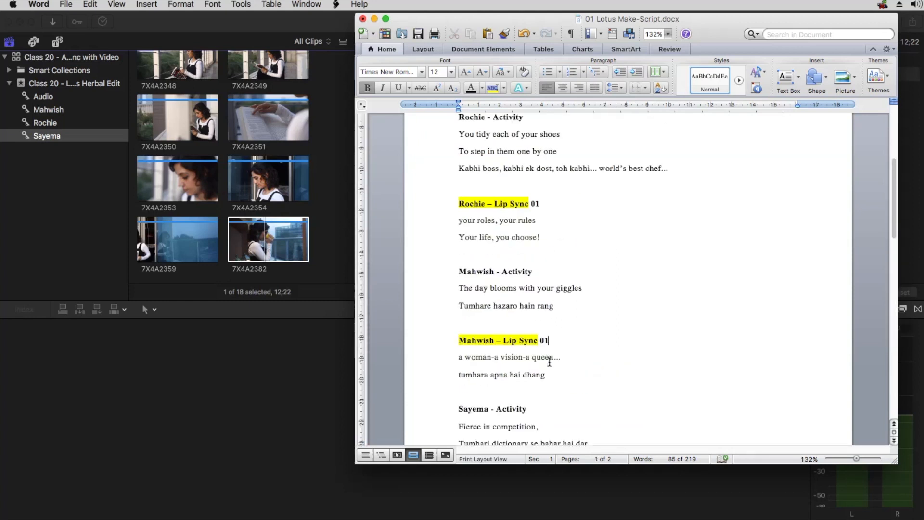
{"action": "scroll", "coordinate": [549, 361], "scroll_direction": "up", "scroll_amount": 10}
{"action": "scroll", "coordinate": [592, 235], "scroll_direction": "up", "scroll_amount": 14}
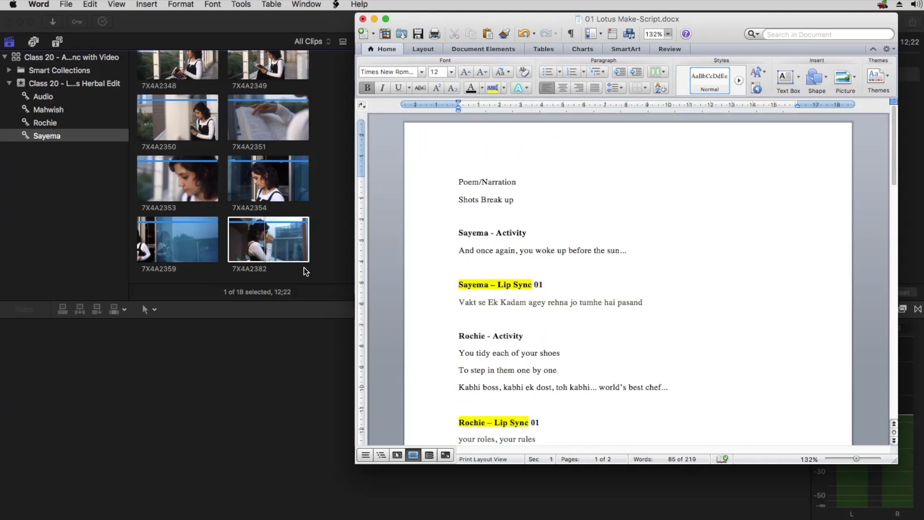
In Final Cut Pro, replace clip 7X4A2382's keyword with the actress's name plus "Lip Sync 01" and open the new keyword collection.
{"action": "left_click", "coordinate": [269, 239]}
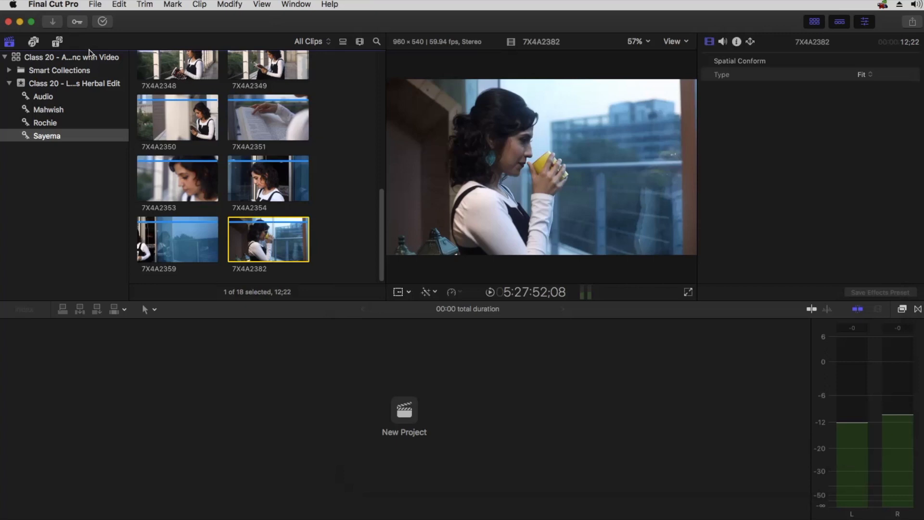
{"action": "left_click", "coordinate": [78, 22]}
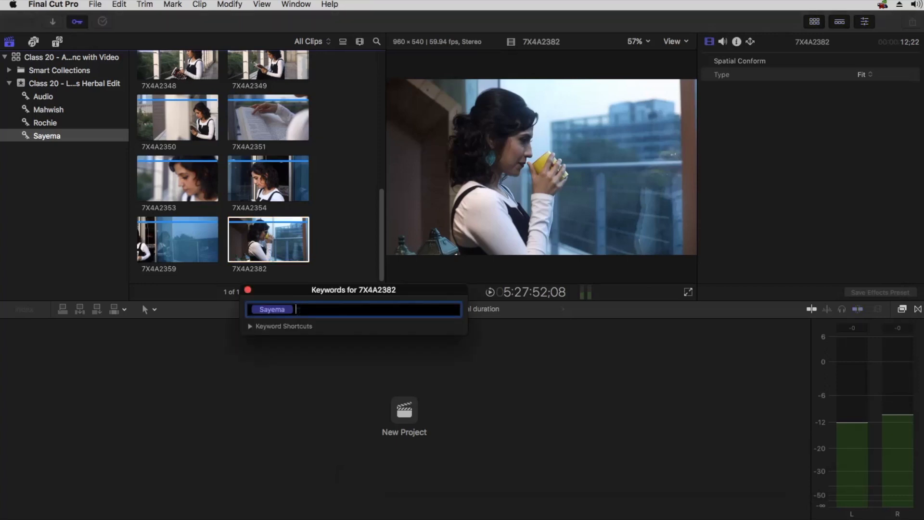
{"action": "key", "text": "BackSpace"}
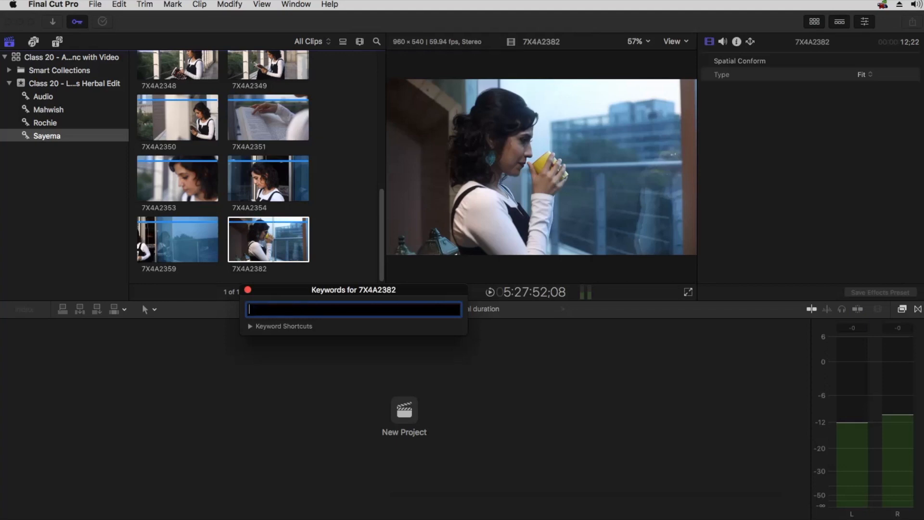
{"action": "type", "text": "Sayema Lip Sync 01"}
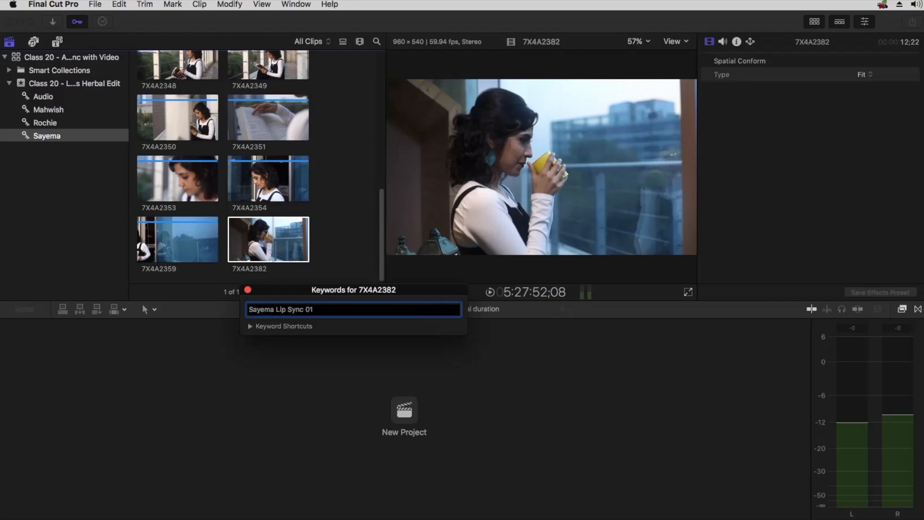
{"action": "key", "text": "Return"}
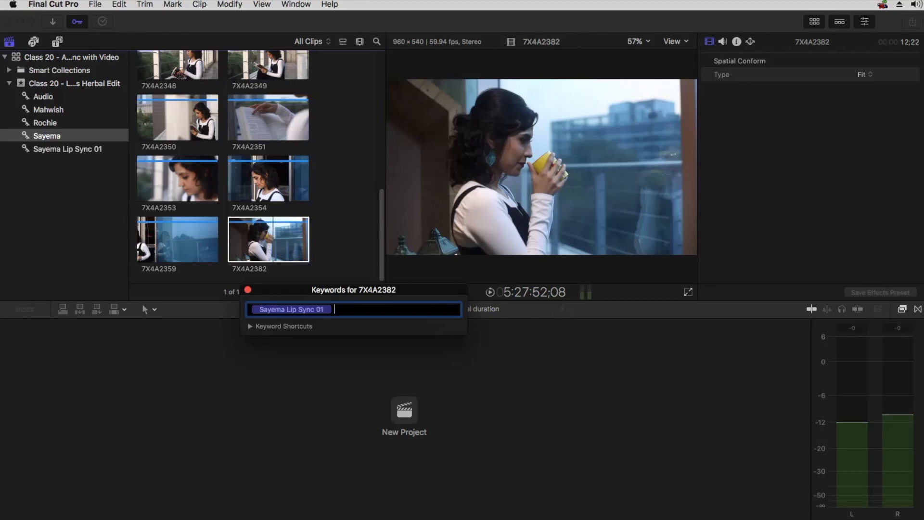
{"action": "left_click_drag", "start_coordinate": [251, 290], "coordinate": [250, 290]}
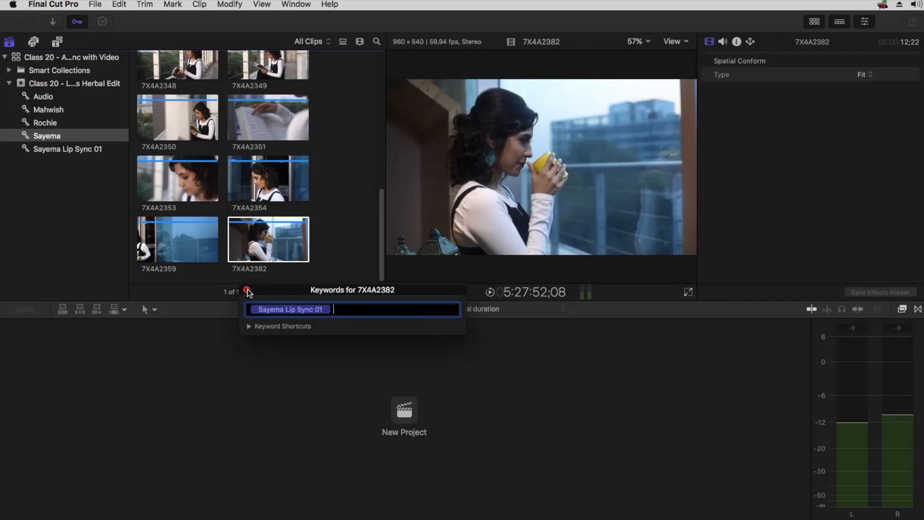
{"action": "key", "text": "super+k"}
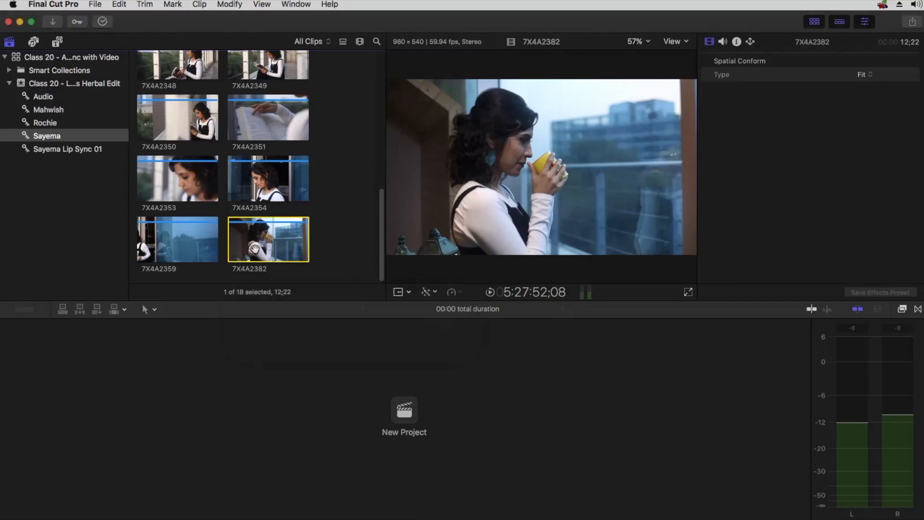
{"action": "left_click", "coordinate": [49, 136]}
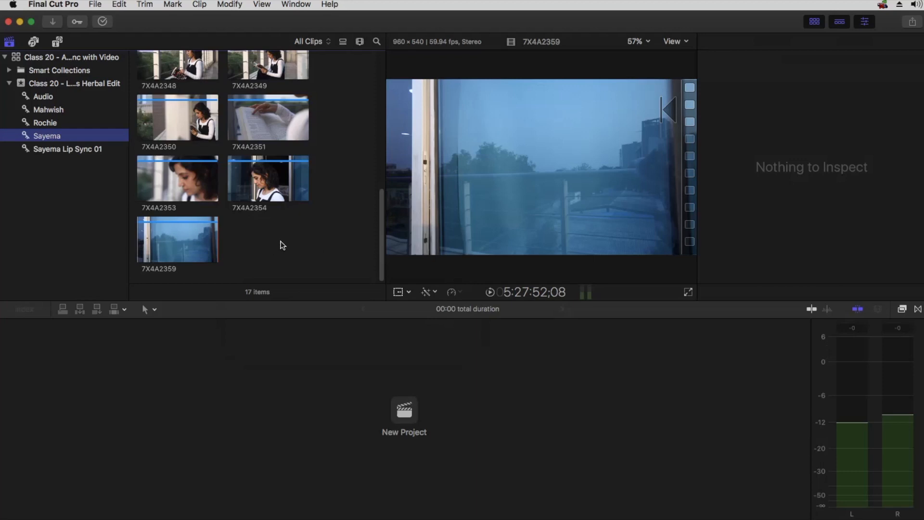
{"action": "left_click", "coordinate": [76, 150]}
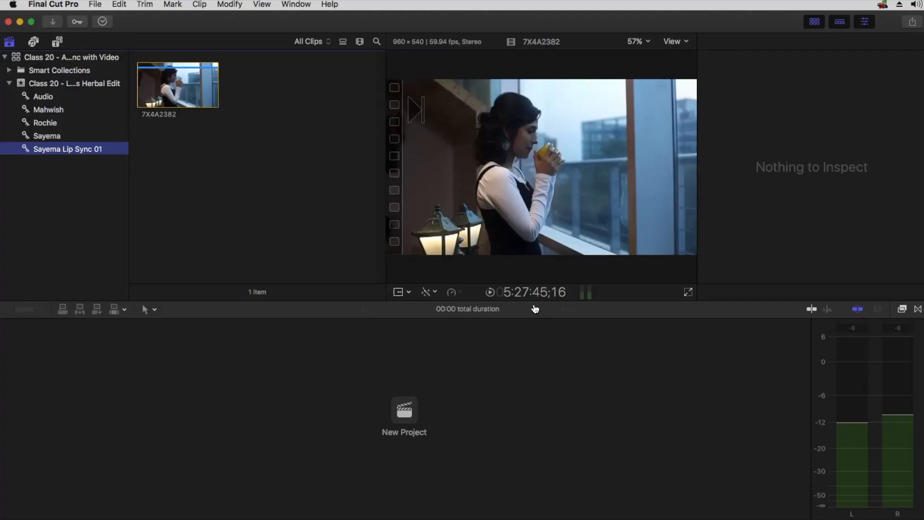
Switch to the Word script and find the same actress's second lip sync section, "Courage bhi.. responsibility bhi, you tie in your bun...".
{"action": "key", "text": "super+Tab"}
{"action": "scroll", "coordinate": [532, 301], "scroll_direction": "down", "scroll_amount": 10}
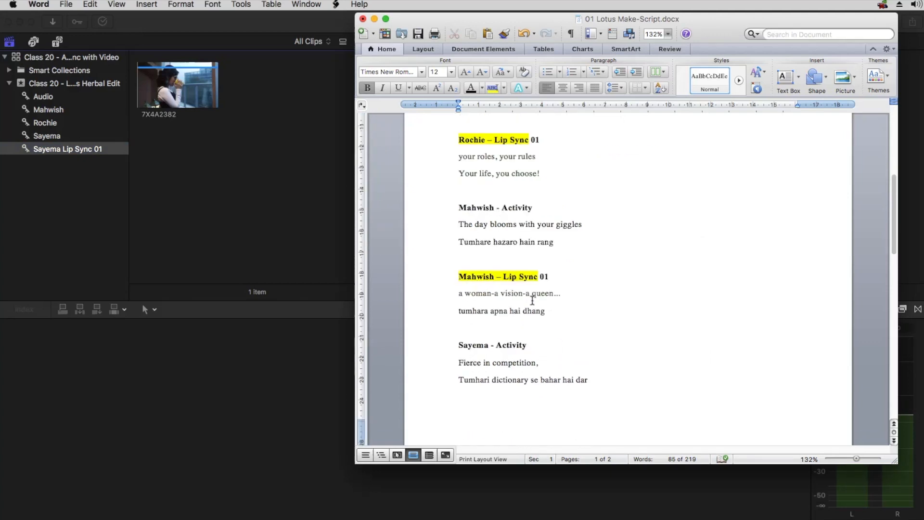
{"action": "scroll", "coordinate": [532, 300], "scroll_direction": "down", "scroll_amount": 7}
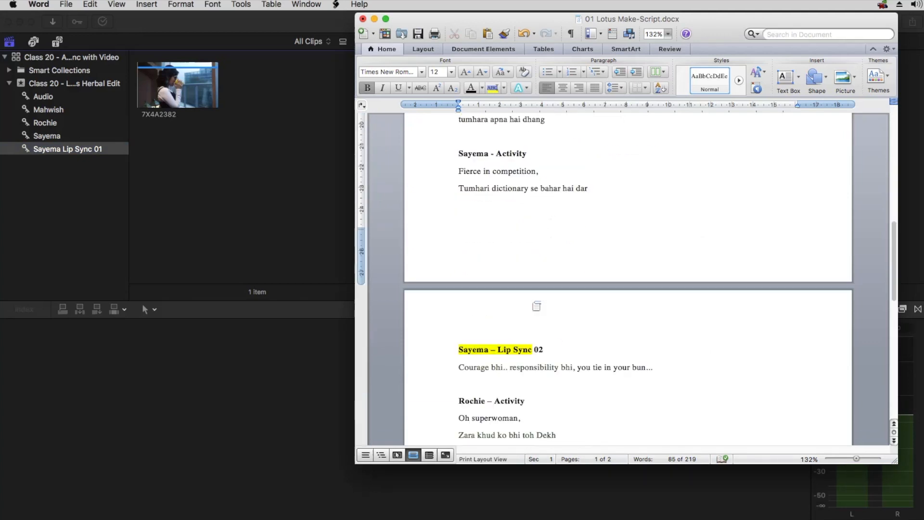
{"action": "scroll", "coordinate": [474, 303], "scroll_direction": "down", "scroll_amount": 3}
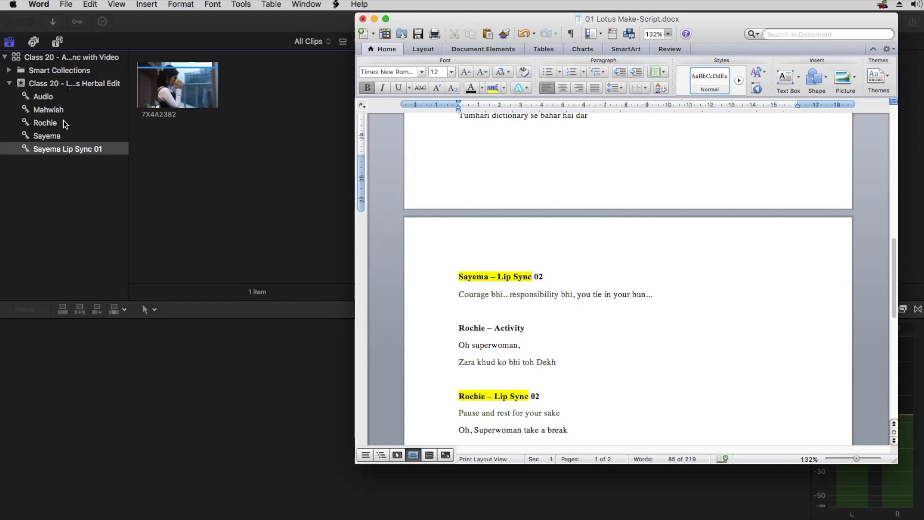
Back in Final Cut Pro, play clips 7X4A2328, 7X4A2331 and 7X4A2333 from the actress's collection to find her second lip sync take.
{"action": "left_click", "coordinate": [45, 136]}
{"action": "scroll", "coordinate": [236, 190], "scroll_direction": "down", "scroll_amount": 3}
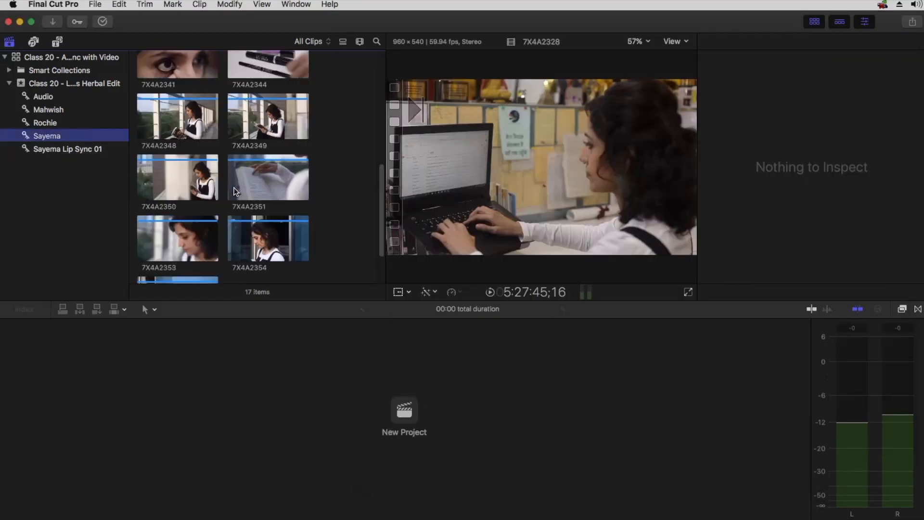
{"action": "scroll", "coordinate": [235, 189], "scroll_direction": "up", "scroll_amount": 5}
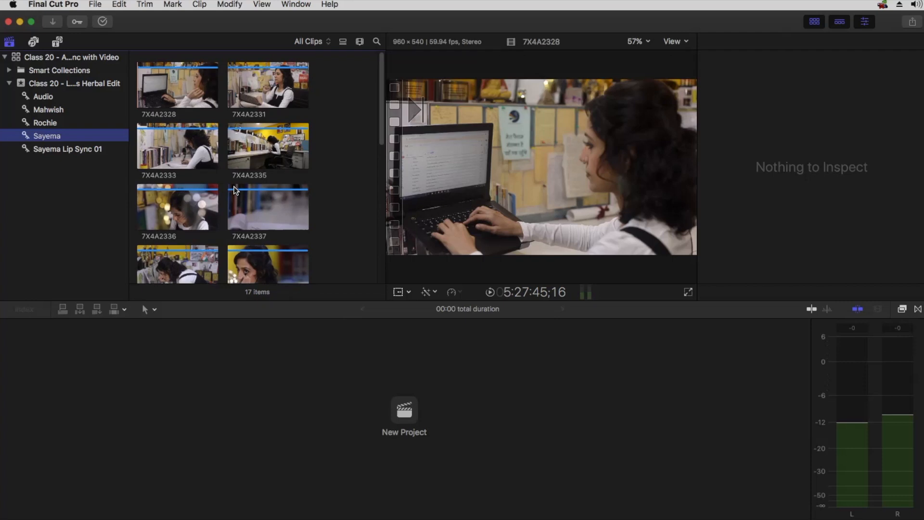
{"action": "left_click", "coordinate": [165, 87]}
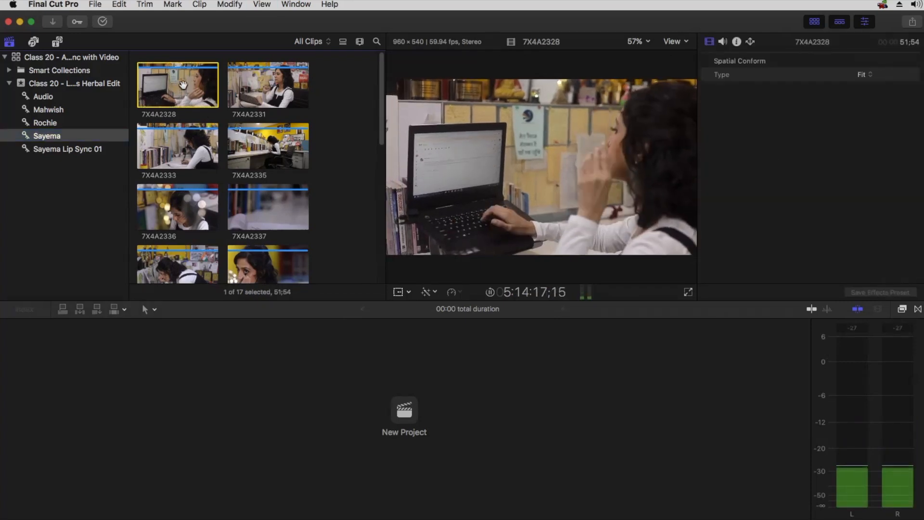
{"action": "left_click", "coordinate": [240, 88]}
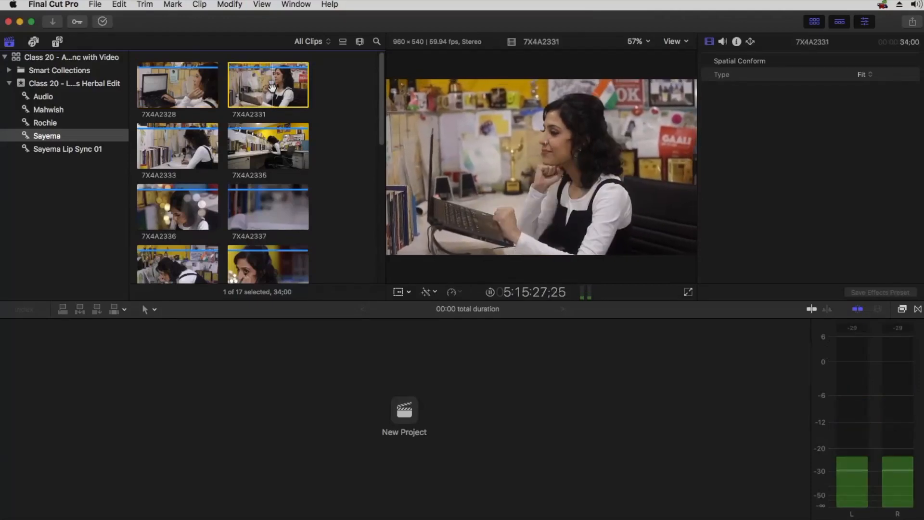
{"action": "left_click", "coordinate": [168, 152]}
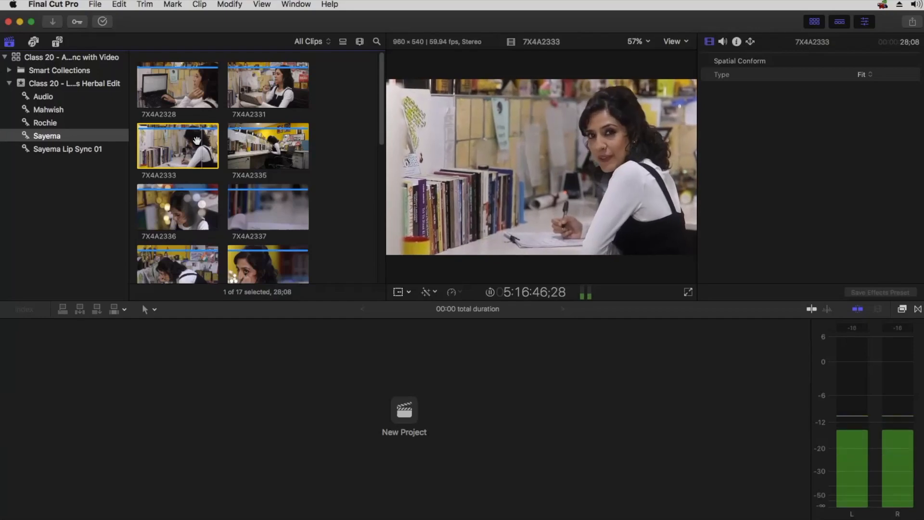
{"action": "key", "text": "space"}
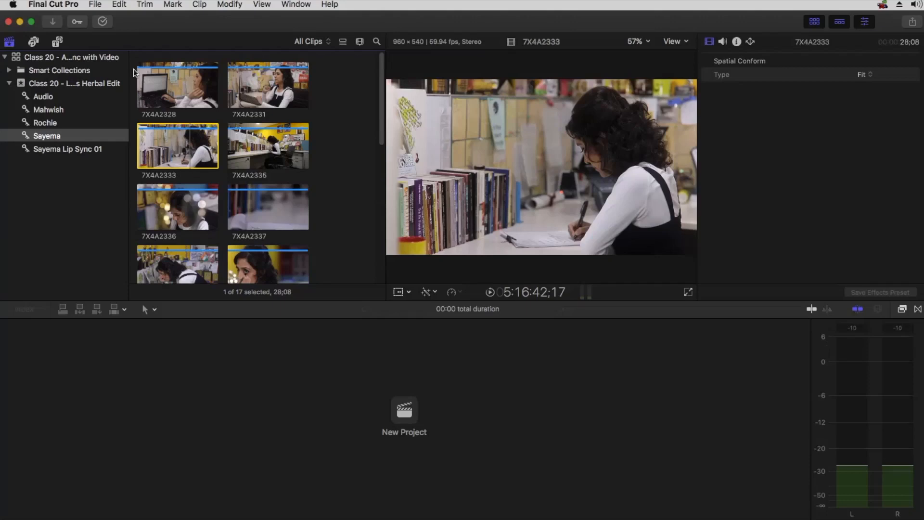
Replace clip 7X4A2333's keyword with the actress's name plus "Lip Sync 02".
{"action": "left_click", "coordinate": [78, 21]}
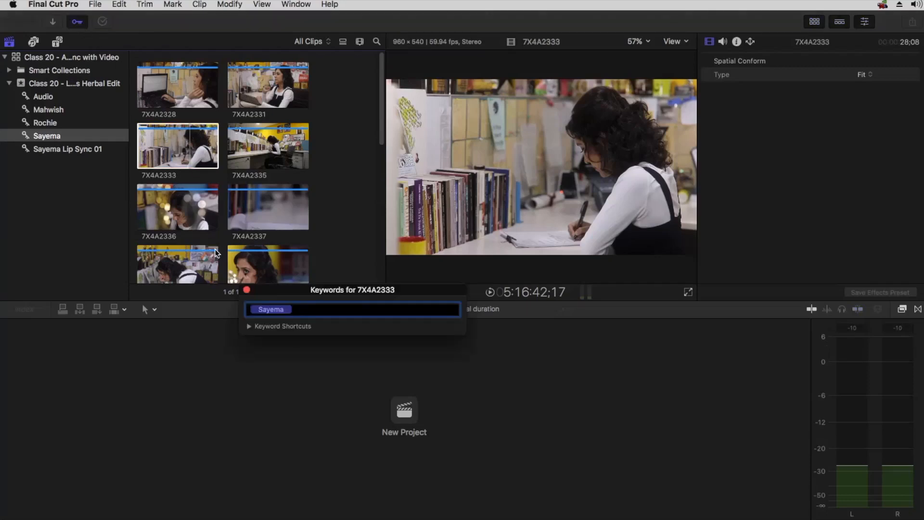
{"action": "double_click", "coordinate": [275, 311]}
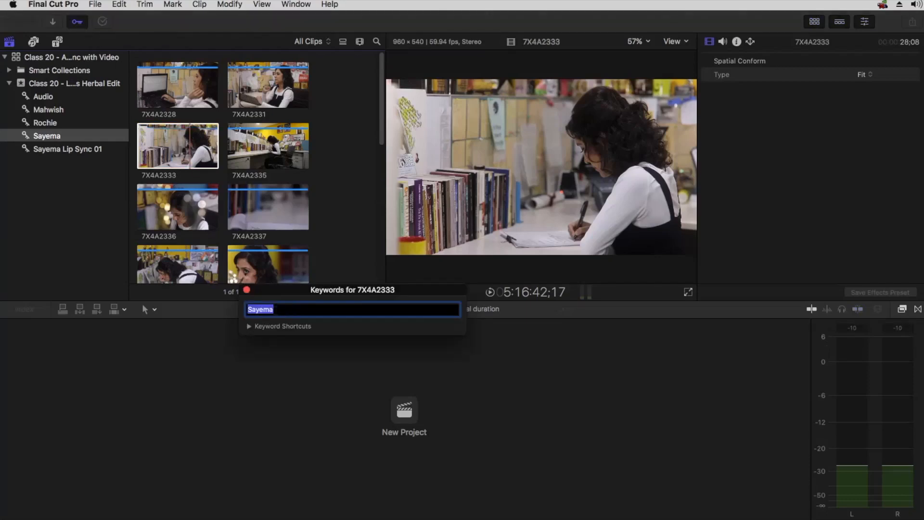
{"action": "left_click", "coordinate": [283, 310]}
{"action": "type", "text": "Lip Sy"}
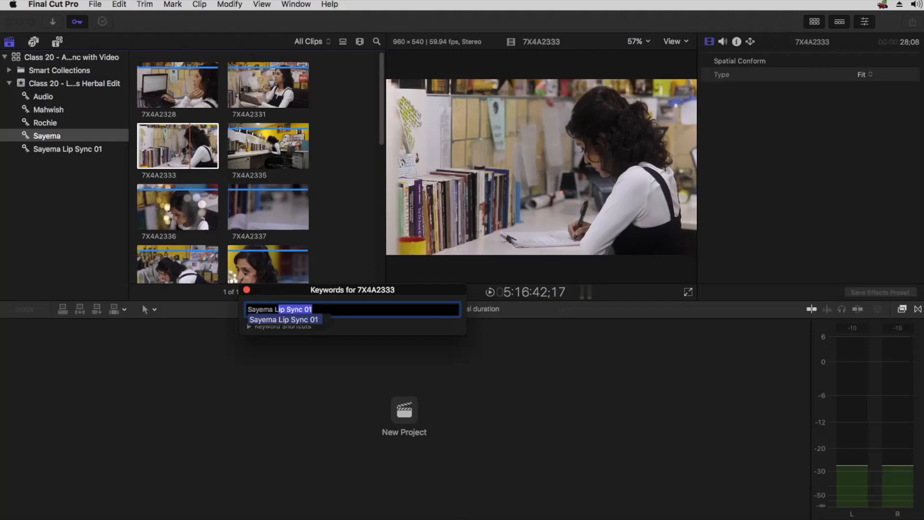
{"action": "type", "text": "nc 02"}
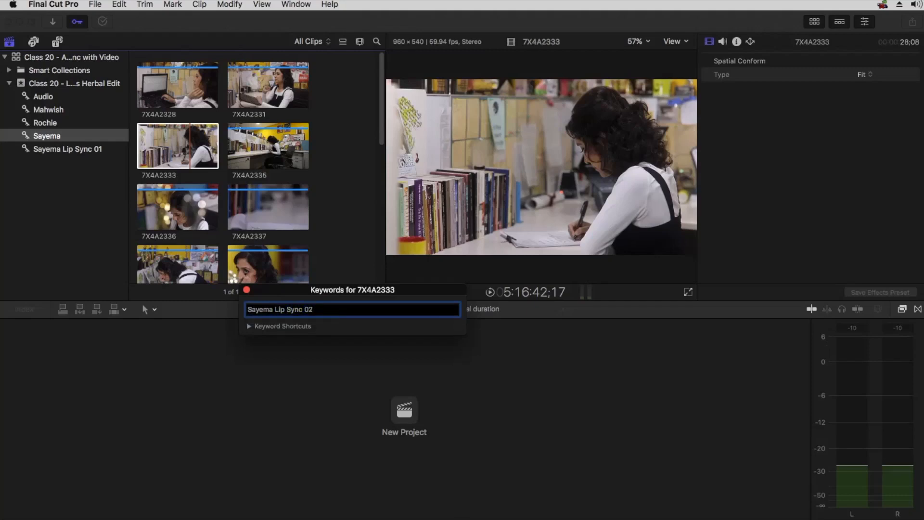
{"action": "key", "text": "Return"}
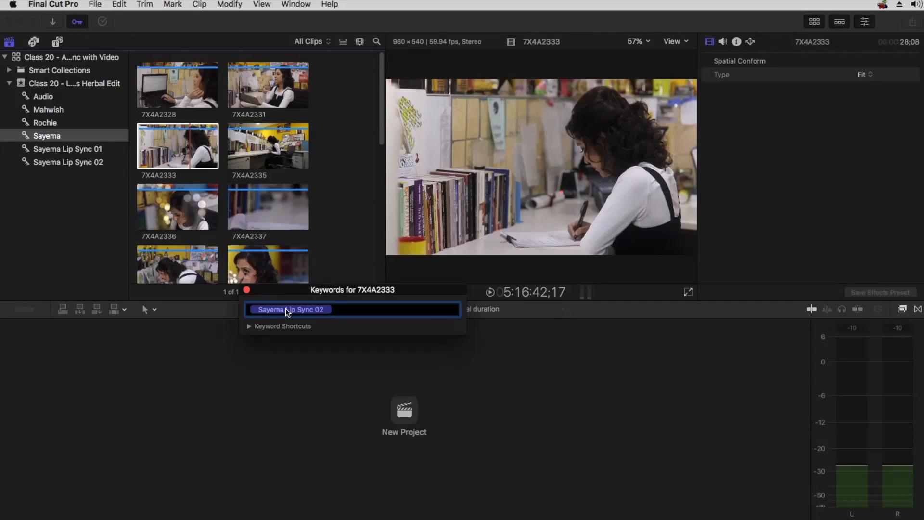
{"action": "left_click", "coordinate": [247, 289]}
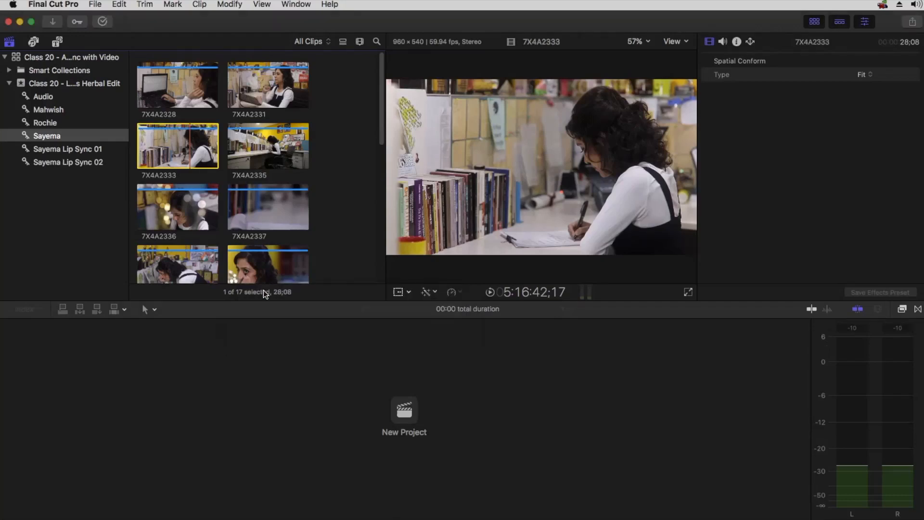
Compare the contents of the Lip Sync 01 and Lip Sync 02 keyword collections, singly and together, with the actress's main collection.
{"action": "left_click", "coordinate": [68, 162]}
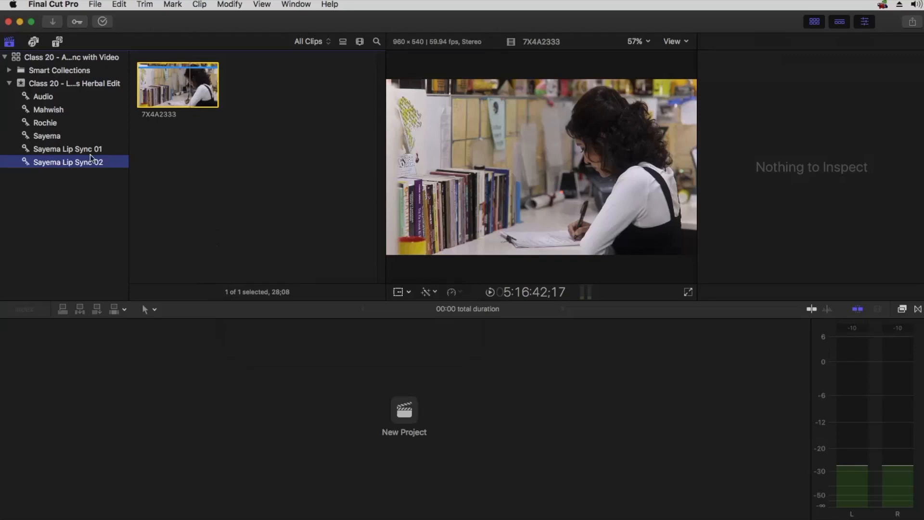
{"action": "left_click", "coordinate": [67, 149], "text": "super"}
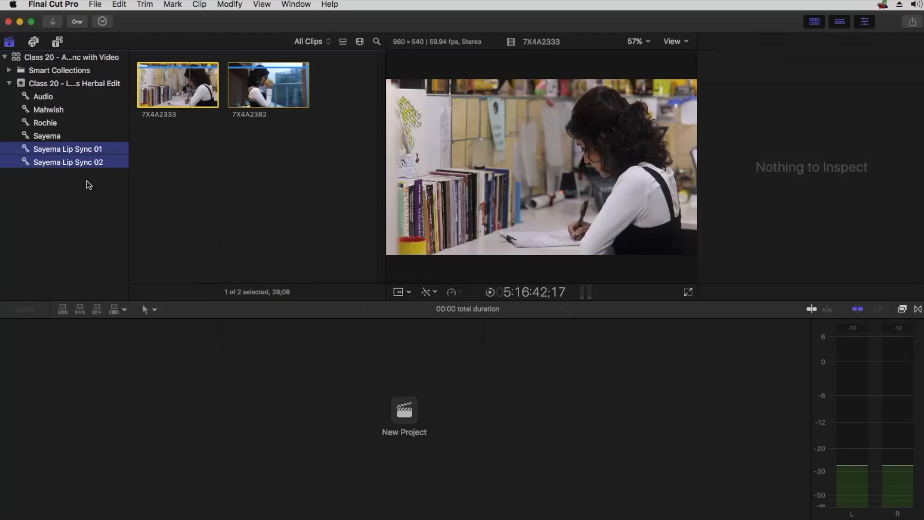
{"action": "left_click", "coordinate": [53, 135]}
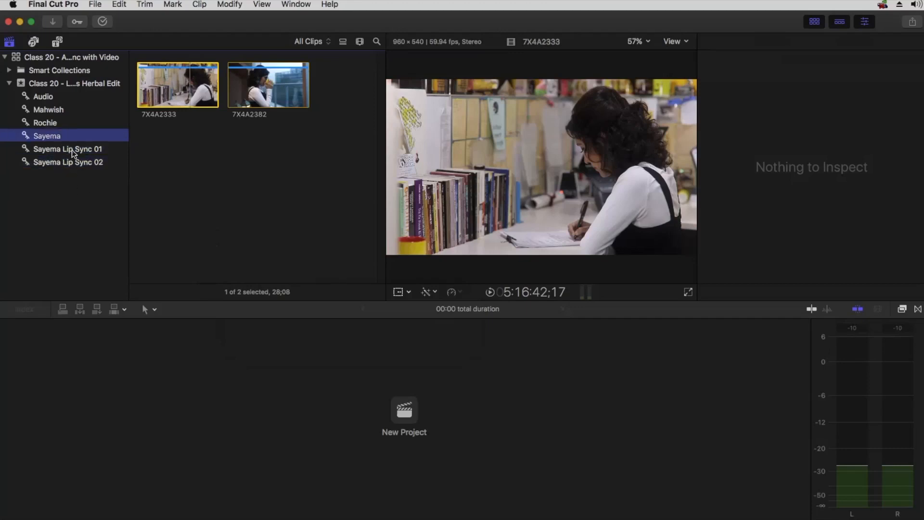
{"action": "left_click", "coordinate": [71, 149]}
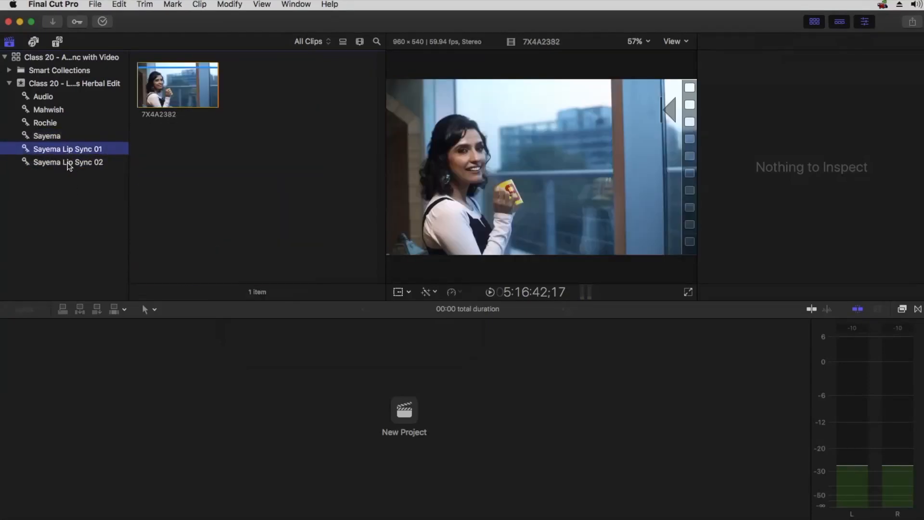
{"action": "key", "text": "shift+Down"}
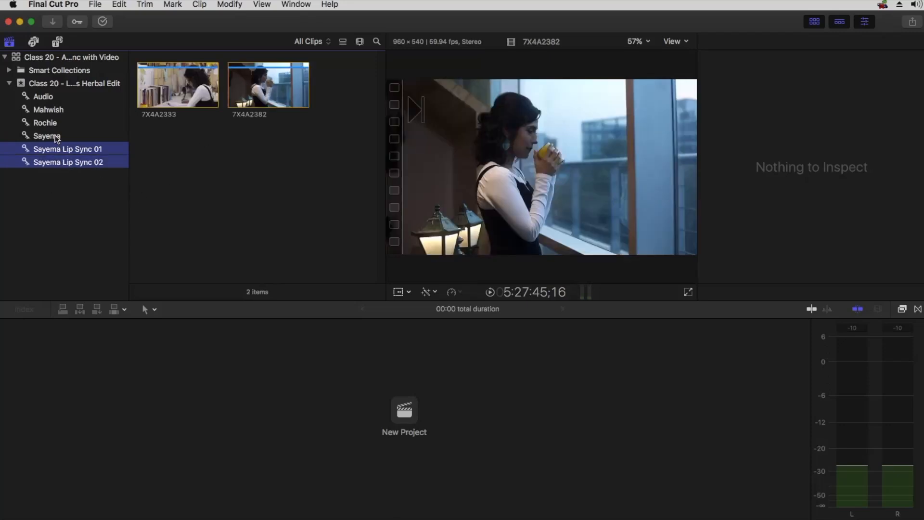
{"action": "key", "text": "Up"}
{"action": "key", "text": "Down"}
{"action": "left_click", "coordinate": [77, 164]}
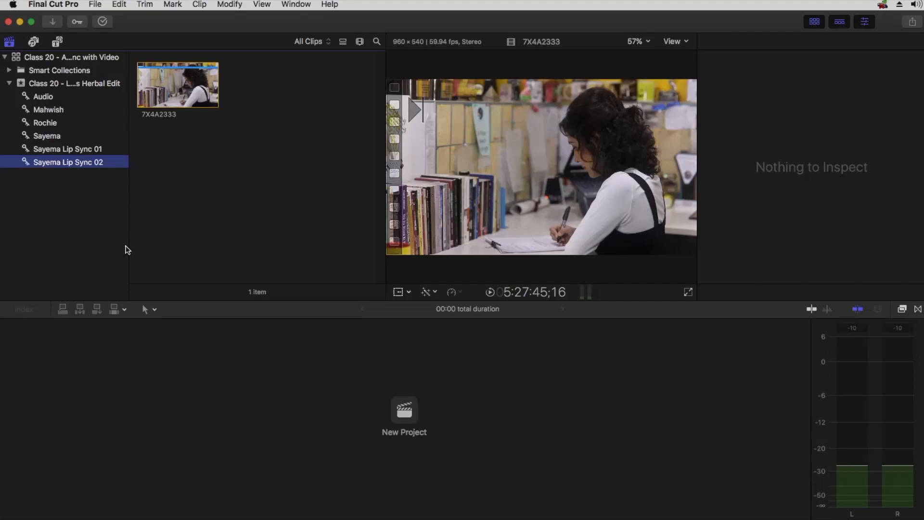
Create a new event named "Timeline" in the Class 20 - Audio Sync with Video library, without creating a project along with it.
{"action": "left_click", "coordinate": [96, 6]}
{"action": "mouse_move", "coordinate": [101, 18]}
{"action": "left_click", "coordinate": [332, 32]}
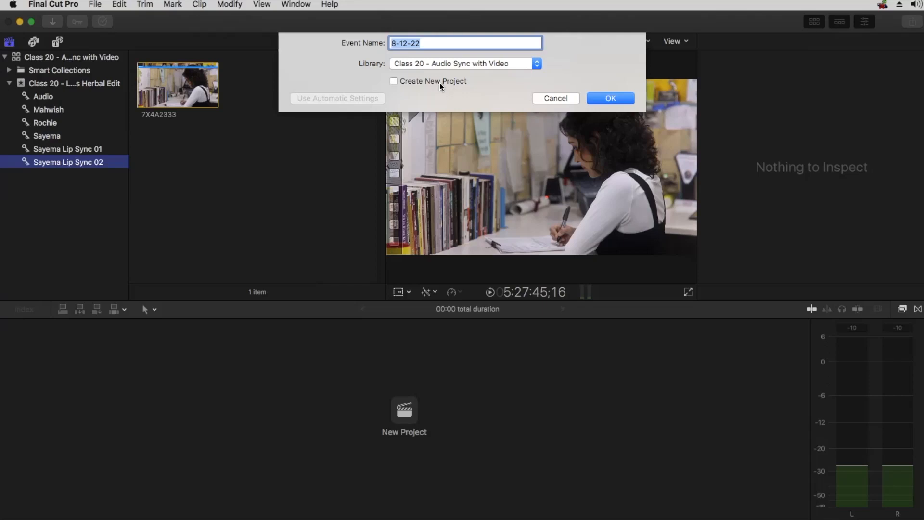
{"action": "left_click", "coordinate": [394, 81]}
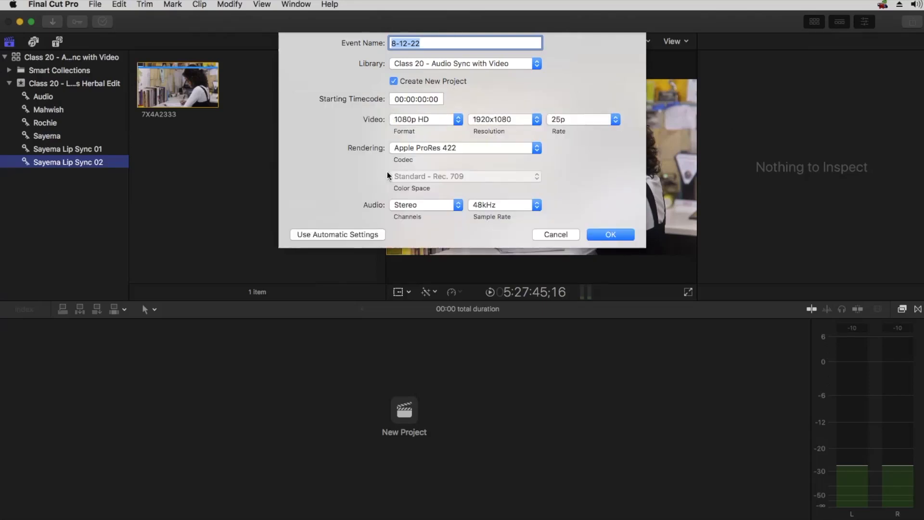
{"action": "left_click", "coordinate": [402, 84]}
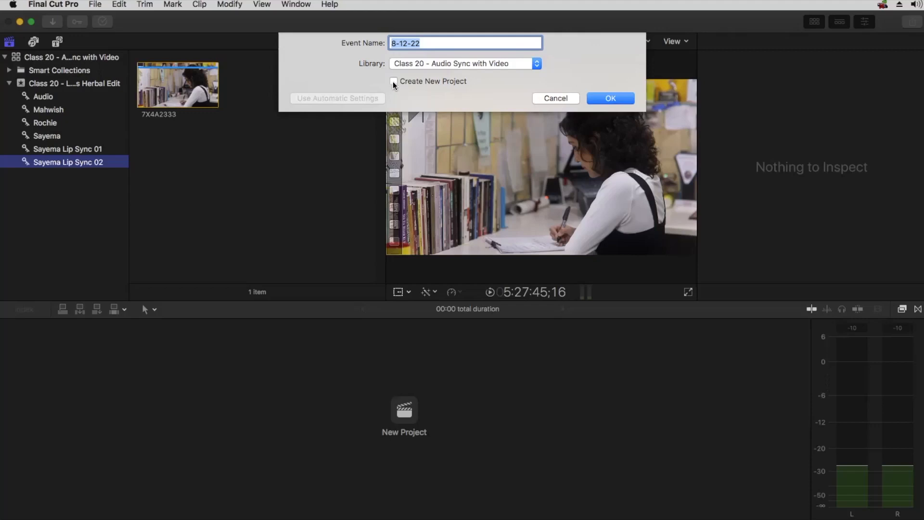
{"action": "double_click", "coordinate": [414, 43]}
{"action": "key", "text": "super+a"}
{"action": "type", "text": "Timeline"}
{"action": "left_click", "coordinate": [599, 97]}
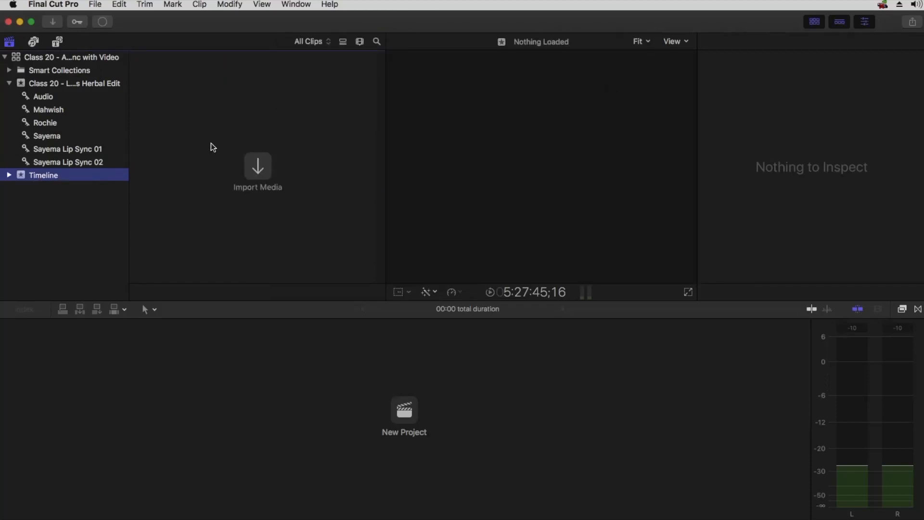
Create a project named "Lotus Herbal Edit - V1" in the Timeline event, with the 1080p HD, 1920x1080, 25p settings.
{"action": "left_click", "coordinate": [95, 6]}
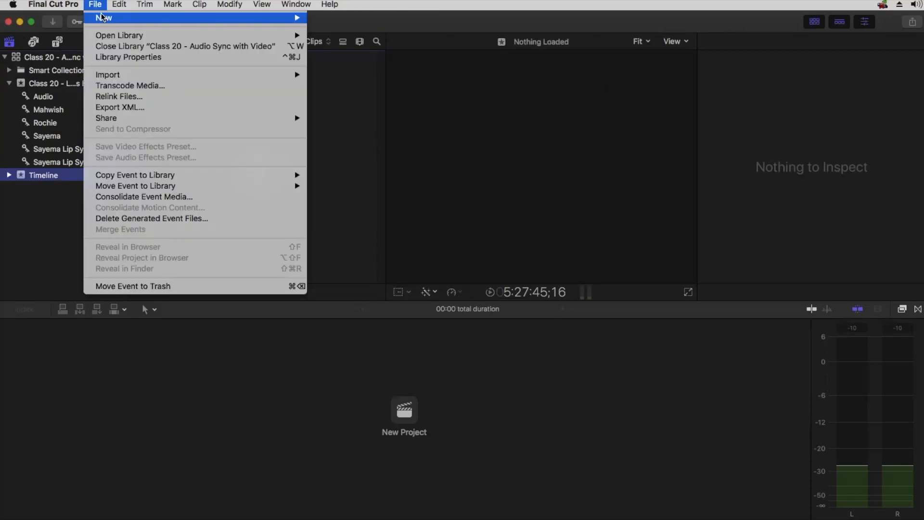
{"action": "mouse_move", "coordinate": [144, 17]}
{"action": "left_click", "coordinate": [354, 23]}
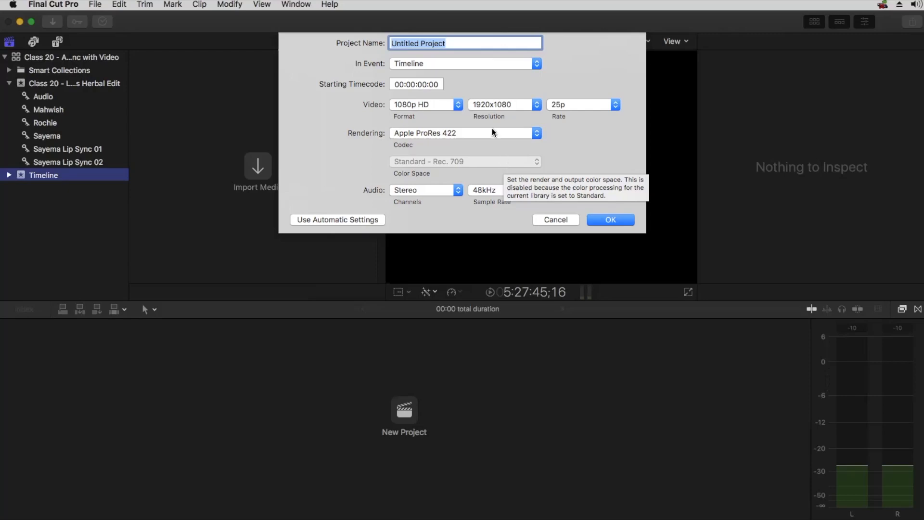
{"action": "left_click", "coordinate": [453, 43]}
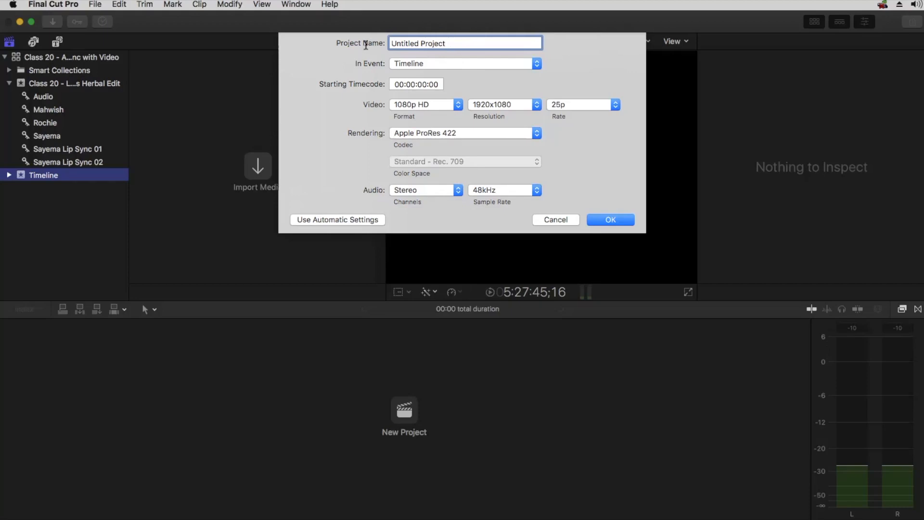
{"action": "key", "text": "super+a"}
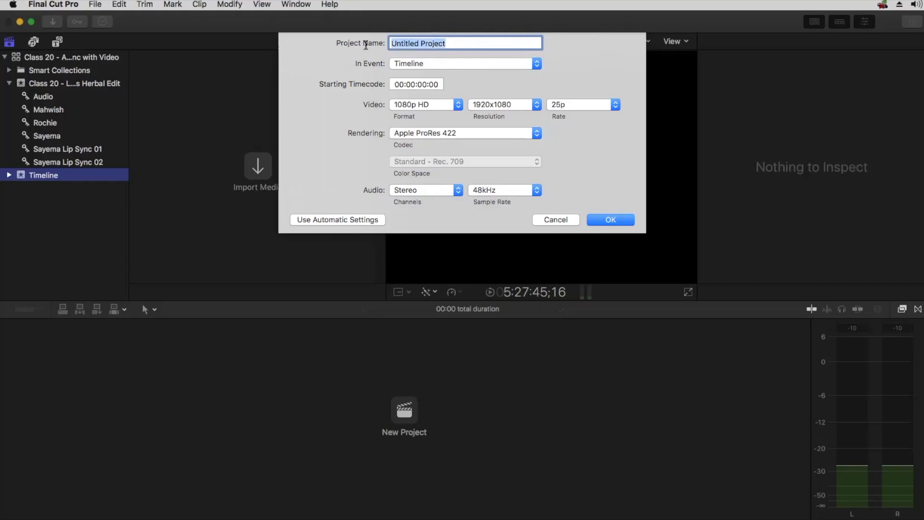
{"action": "key", "text": "BackSpace"}
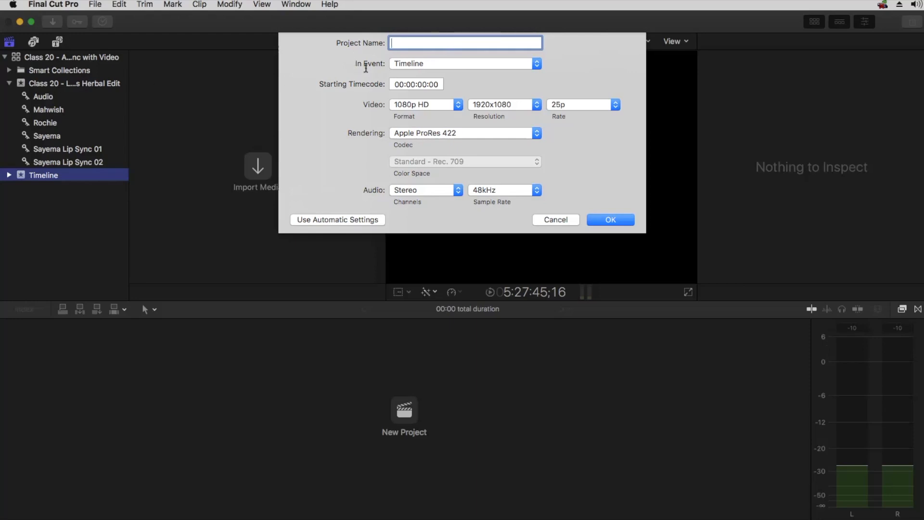
{"action": "type", "text": "Lotus Herbal Edit -"}
{"action": "key", "text": "BackSpace"}
{"action": "key", "text": "BackSpace"}
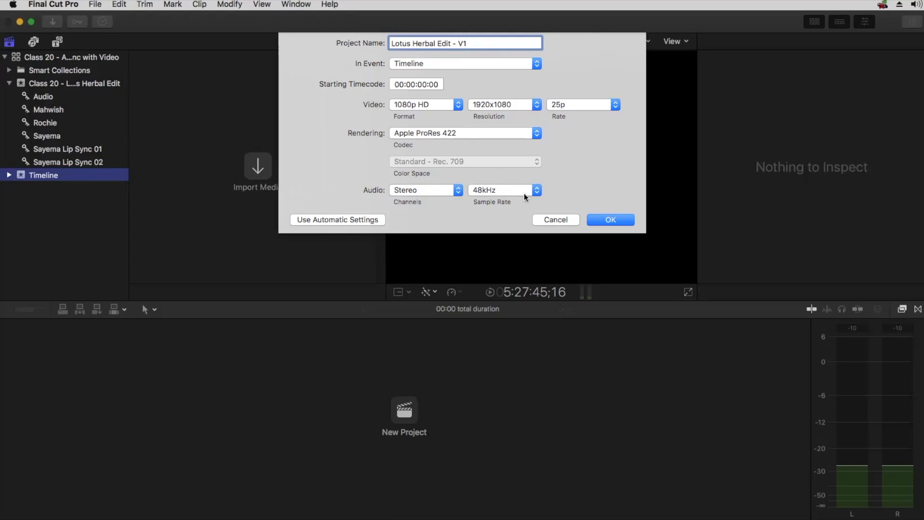
{"action": "left_click", "coordinate": [610, 219]}
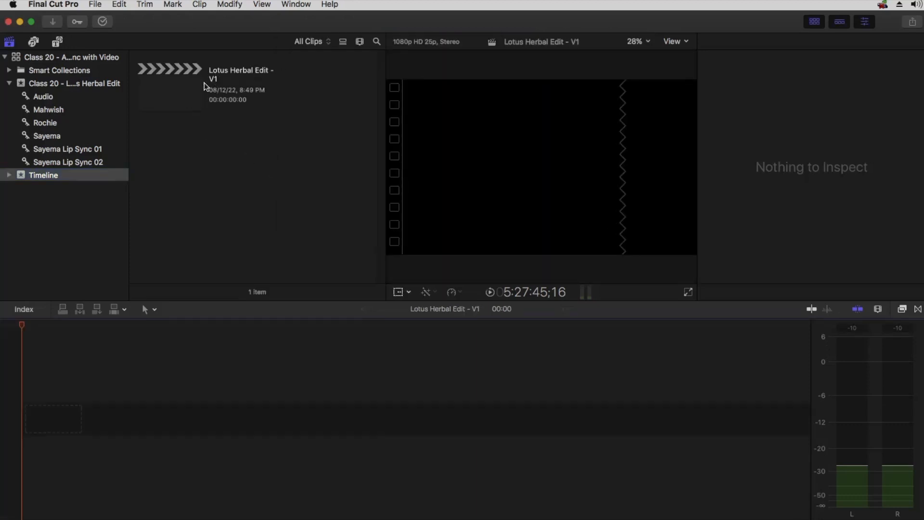
{"action": "left_click", "coordinate": [192, 93]}
{"action": "left_click", "coordinate": [181, 408]}
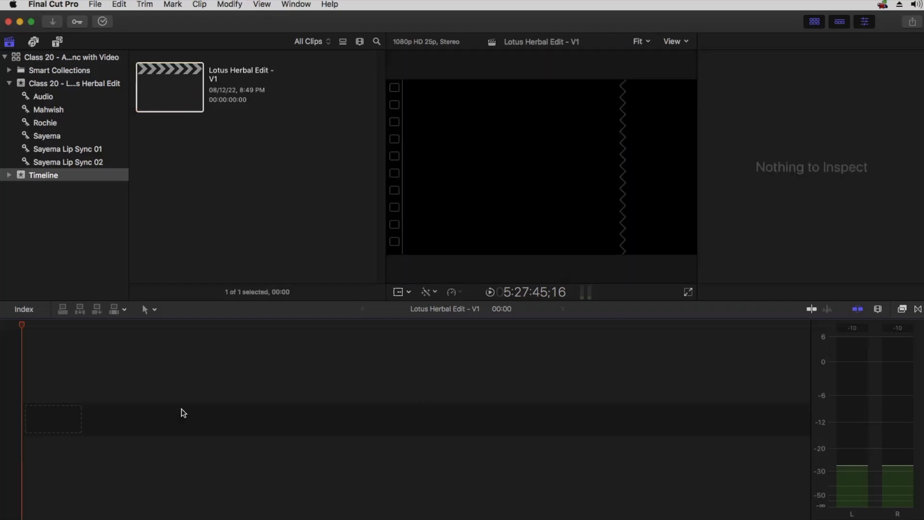
Add the Lotus Makeup-Audio Track to the start of the timeline and set the timeline clip display to waveforms only.
{"action": "left_click", "coordinate": [43, 97]}
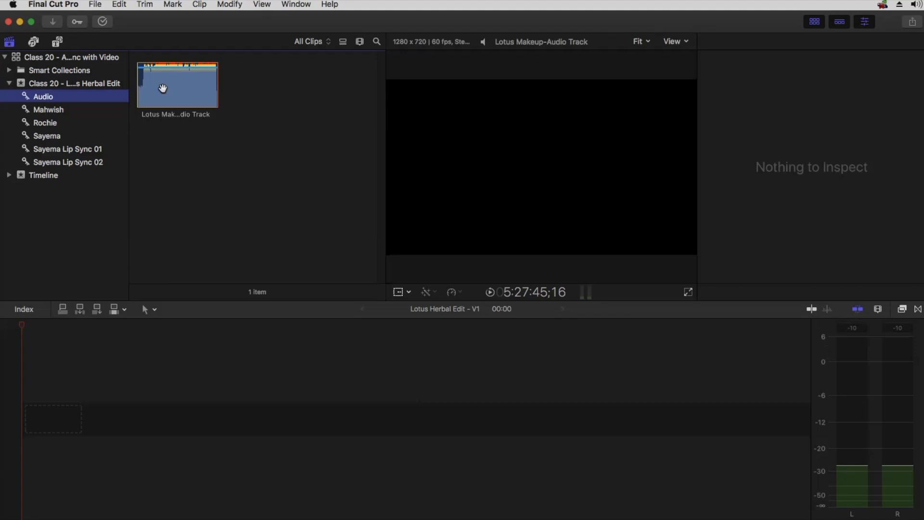
{"action": "left_click_drag", "start_coordinate": [161, 87], "coordinate": [25, 419]}
{"action": "left_click", "coordinate": [87, 385]}
{"action": "mouse_move", "coordinate": [100, 427]}
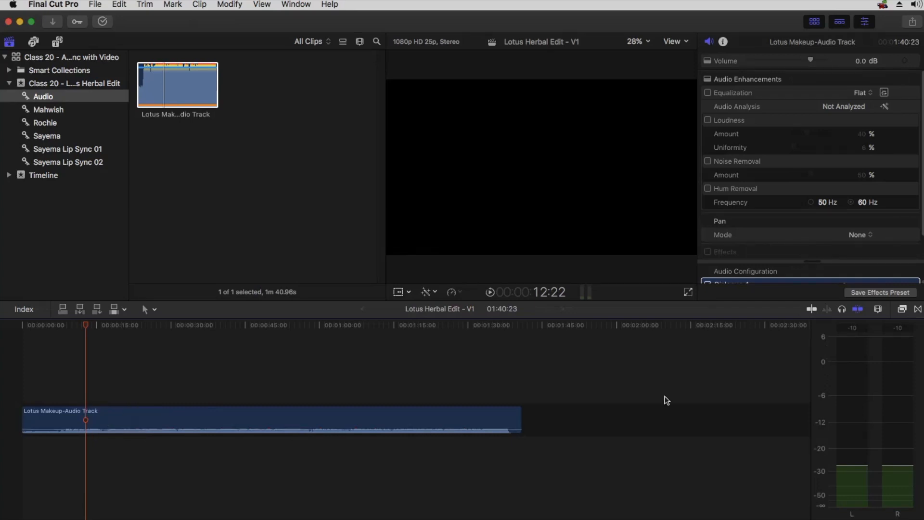
{"action": "left_click", "coordinate": [879, 311]}
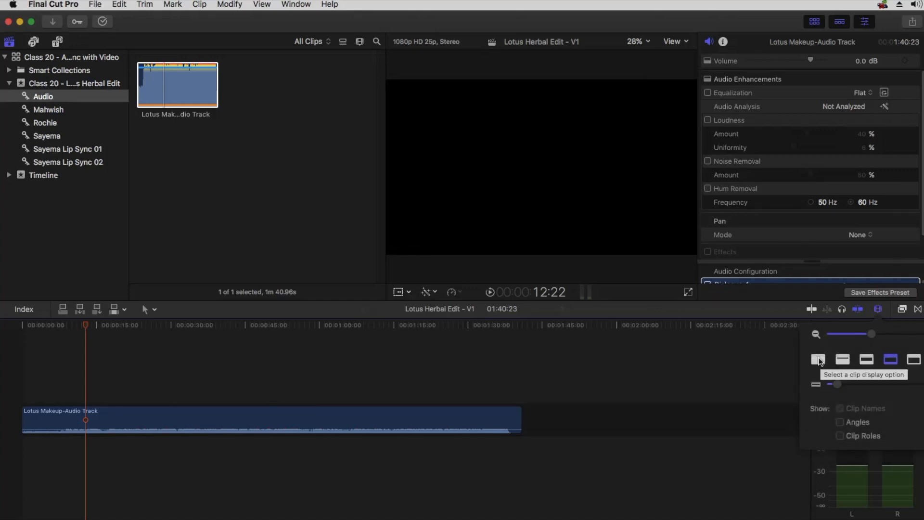
{"action": "left_click", "coordinate": [819, 359]}
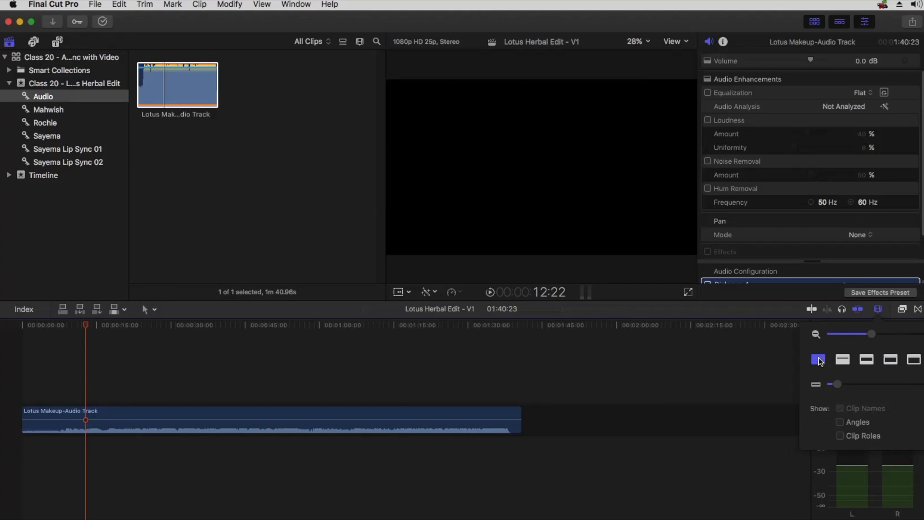
Play the audio track from its beginning for a little over 12 seconds to listen for the lip sync lines.
{"action": "left_click", "coordinate": [42, 345]}
{"action": "key", "text": "Home"}
{"action": "key", "text": "shift+z"}
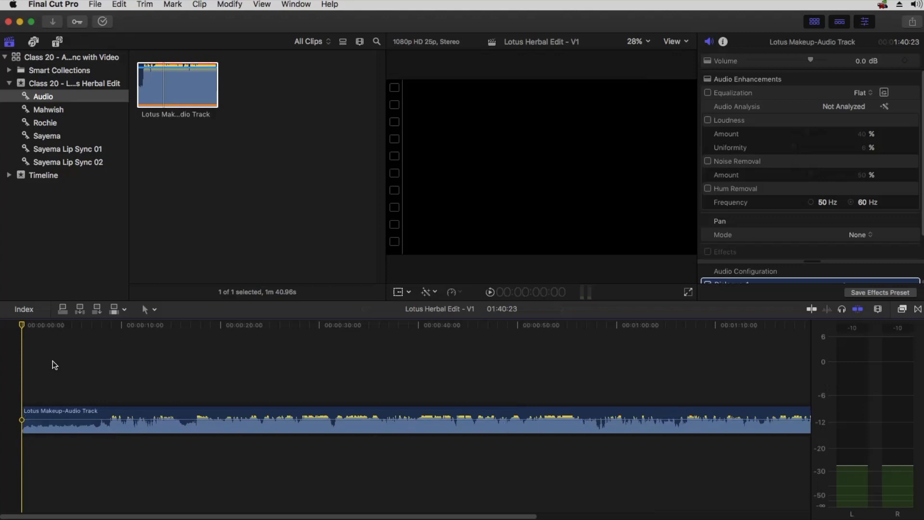
{"action": "key", "text": "space"}
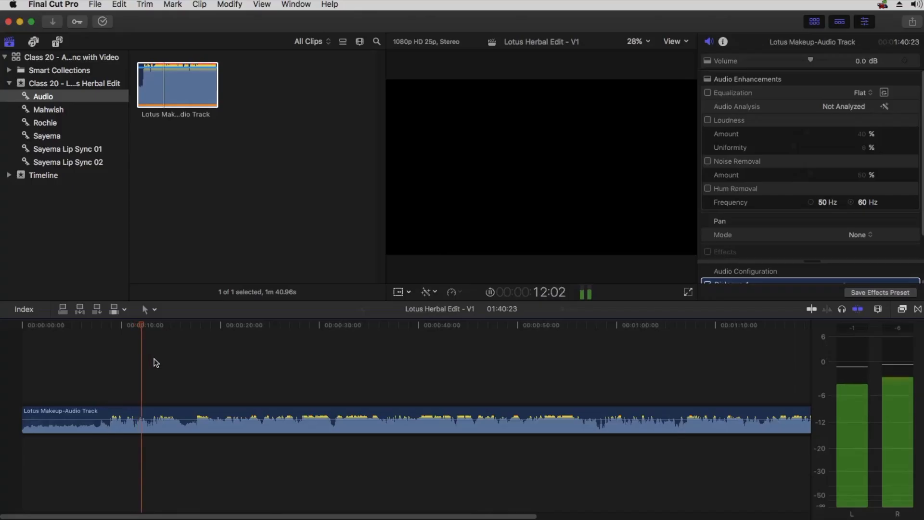
{"action": "key", "text": "space"}
Magnify the waveform around 12:17 and play the audio from about 11 seconds to 16:06 to locate where the line starts.
{"action": "left_click", "coordinate": [148, 325]}
{"action": "key", "text": "super+equal"}
{"action": "key", "text": "super+equal"}
{"action": "key", "text": "super+equal"}
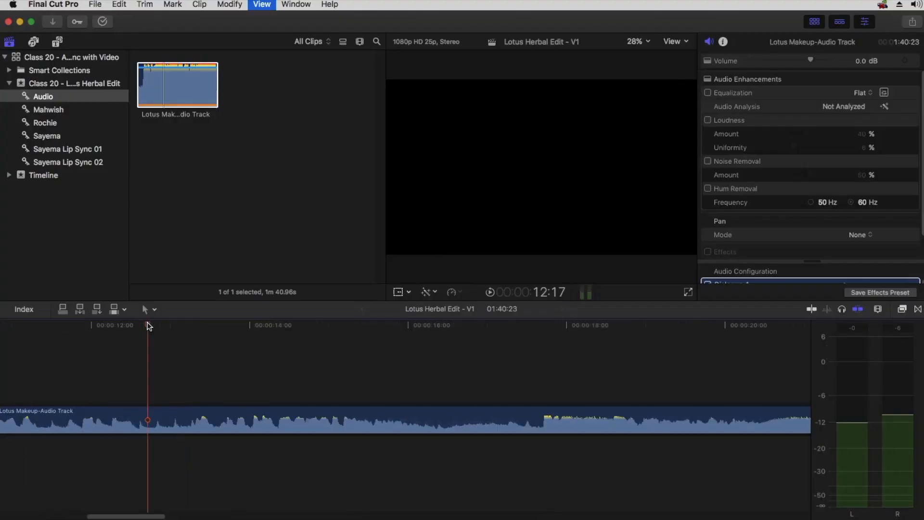
{"action": "key", "text": "h"}
{"action": "left_click_drag", "start_coordinate": [146, 358], "coordinate": [350, 363]}
{"action": "key", "text": "a"}
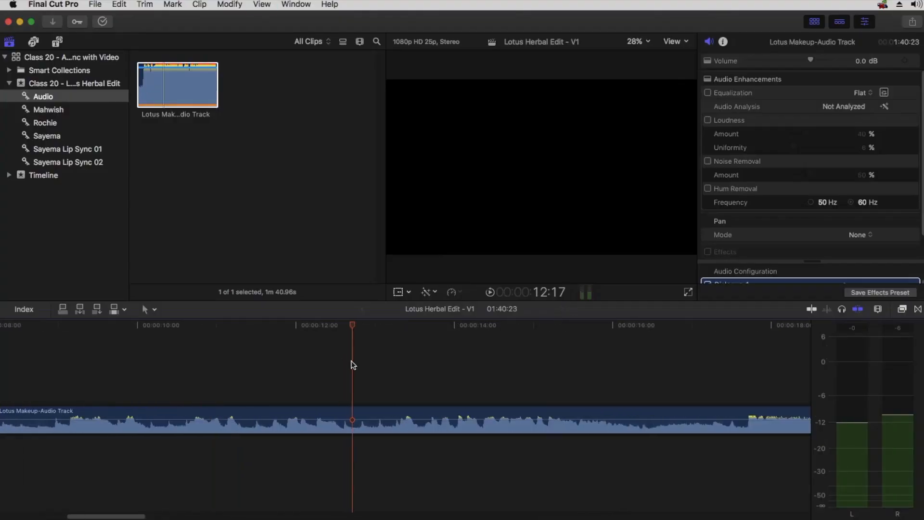
{"action": "left_click", "coordinate": [302, 326]}
{"action": "left_click_drag", "start_coordinate": [302, 326], "coordinate": [300, 326]}
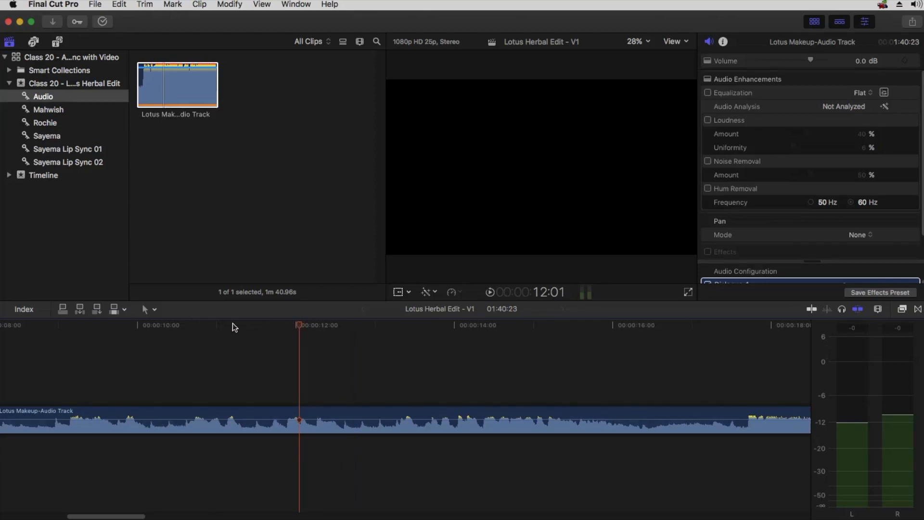
{"action": "left_click_drag", "start_coordinate": [227, 325], "coordinate": [224, 325]}
{"action": "key", "text": "space"}
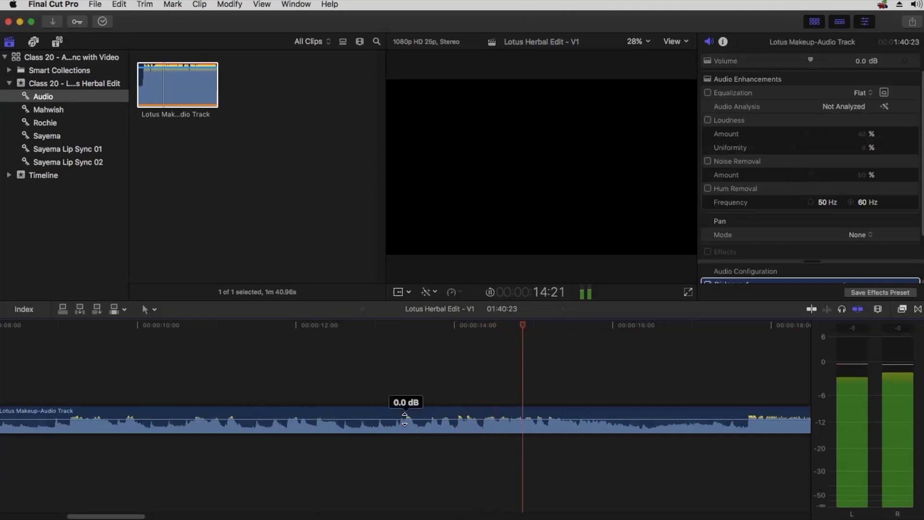
{"action": "key", "text": "space"}
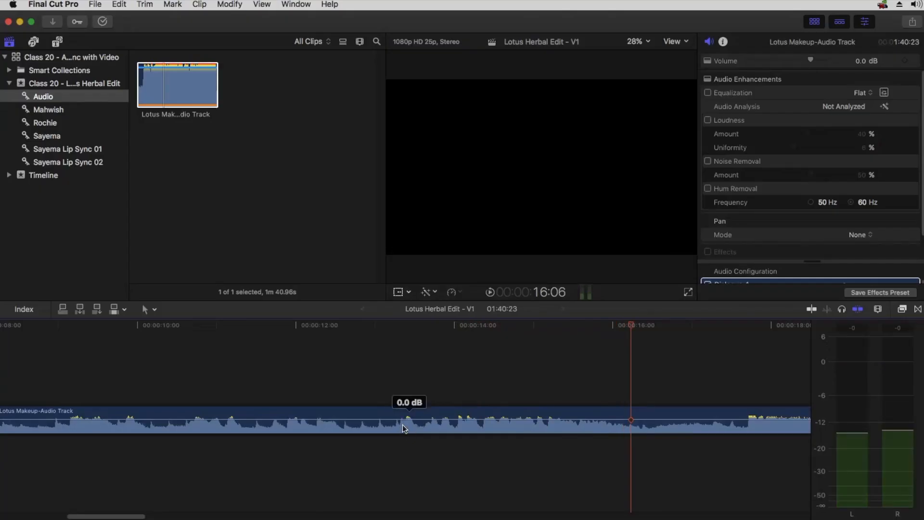
Add a marker to the audio track at 13:07 and check it by playing from 10:07 to 16:07.
{"action": "left_click", "coordinate": [400, 325]}
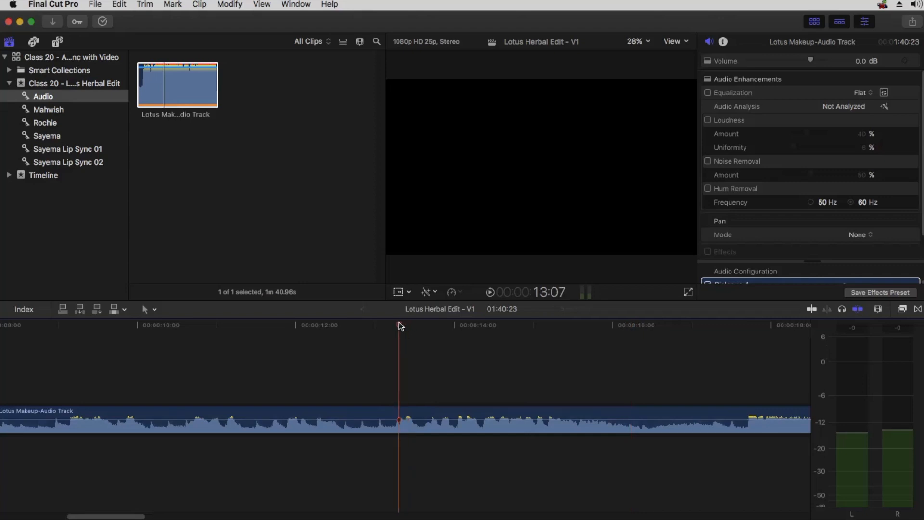
{"action": "left_click", "coordinate": [417, 429]}
{"action": "key", "text": "m"}
{"action": "left_click", "coordinate": [355, 336]}
{"action": "left_click_drag", "start_coordinate": [355, 325], "coordinate": [161, 355]}
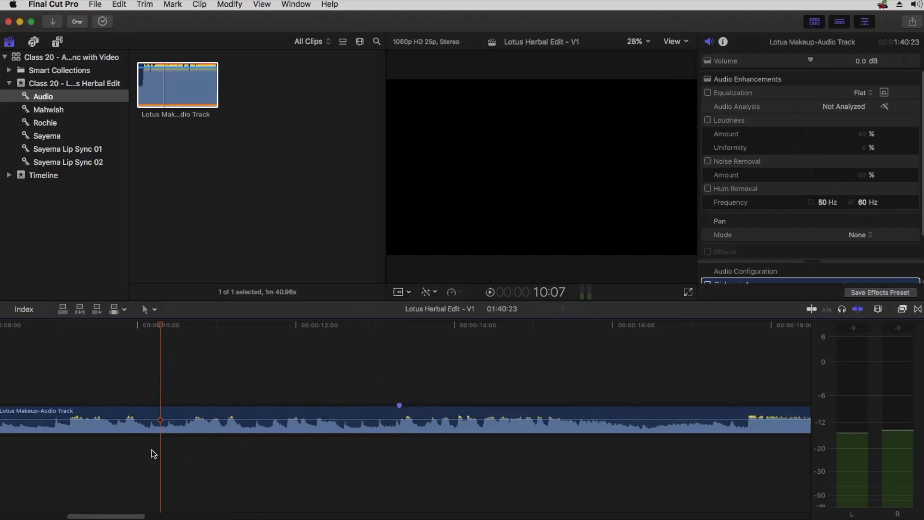
{"action": "key", "text": "space"}
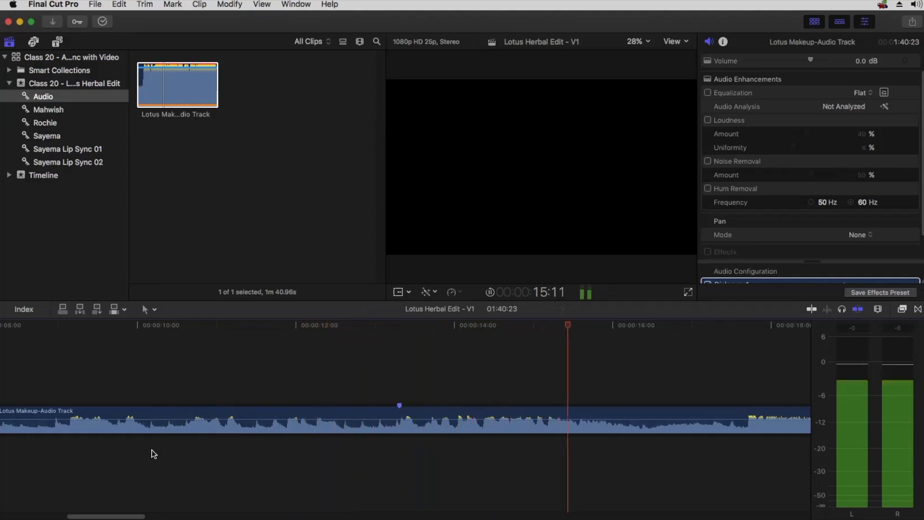
{"action": "key", "text": "space"}
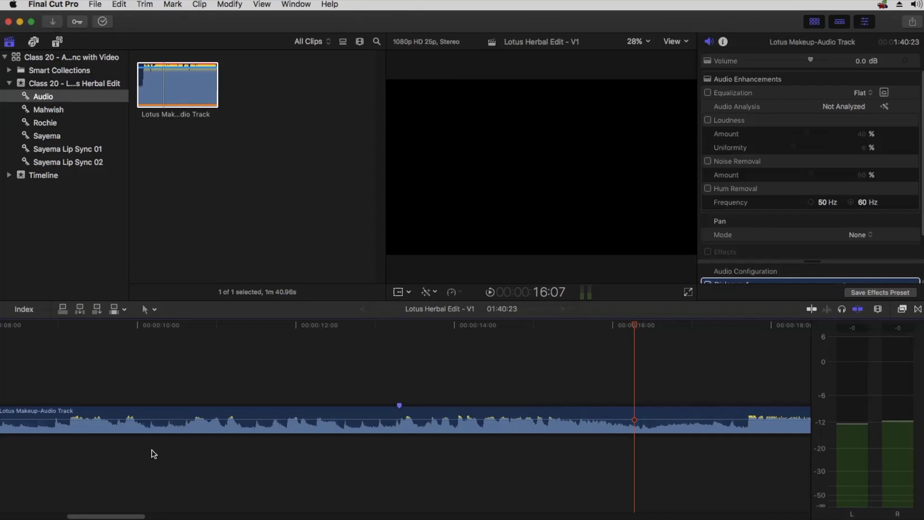
Delete the marker at 13:07 from the audio track.
{"action": "right_click", "coordinate": [399, 408]}
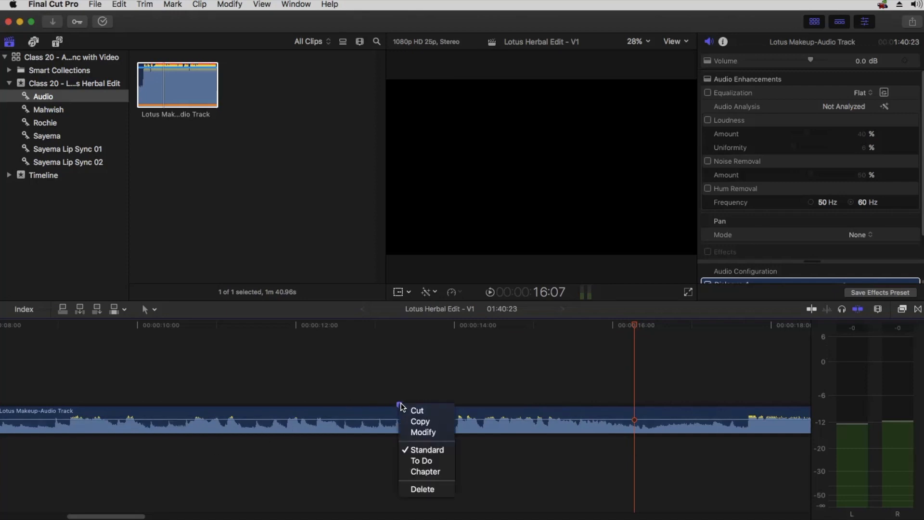
{"action": "left_click", "coordinate": [417, 489]}
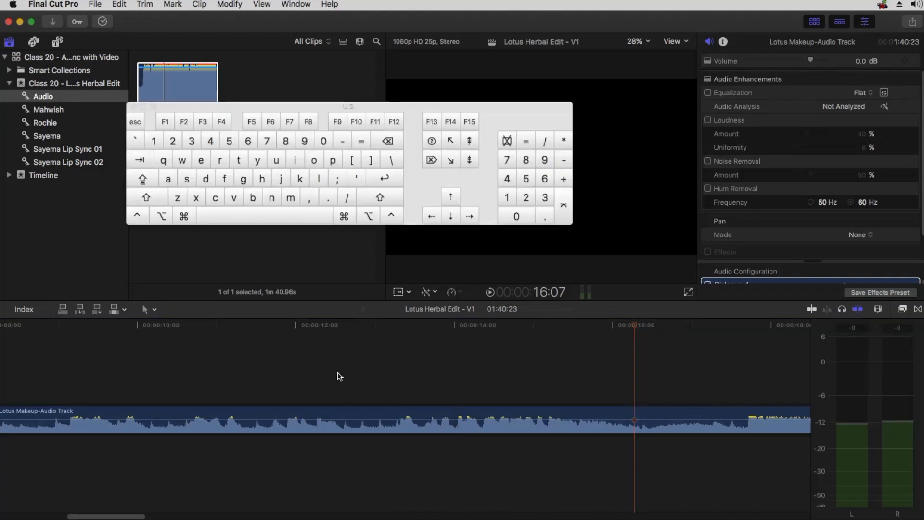
Step frame by frame through the audio track between 13:06 and 13:13 to pinpoint where the line starts.
{"action": "left_click", "coordinate": [400, 326]}
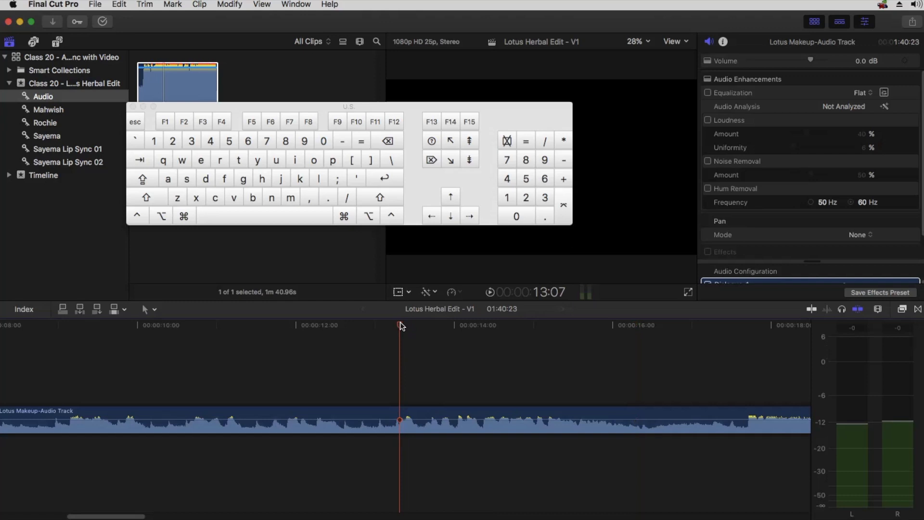
{"action": "left_click", "coordinate": [430, 216]}
{"action": "left_click", "coordinate": [430, 216]}
{"action": "left_click", "coordinate": [470, 218]}
{"action": "left_click", "coordinate": [470, 218]}
{"action": "left_click", "coordinate": [470, 218]}
{"action": "left_click", "coordinate": [432, 218]}
{"action": "left_click", "coordinate": [432, 218]}
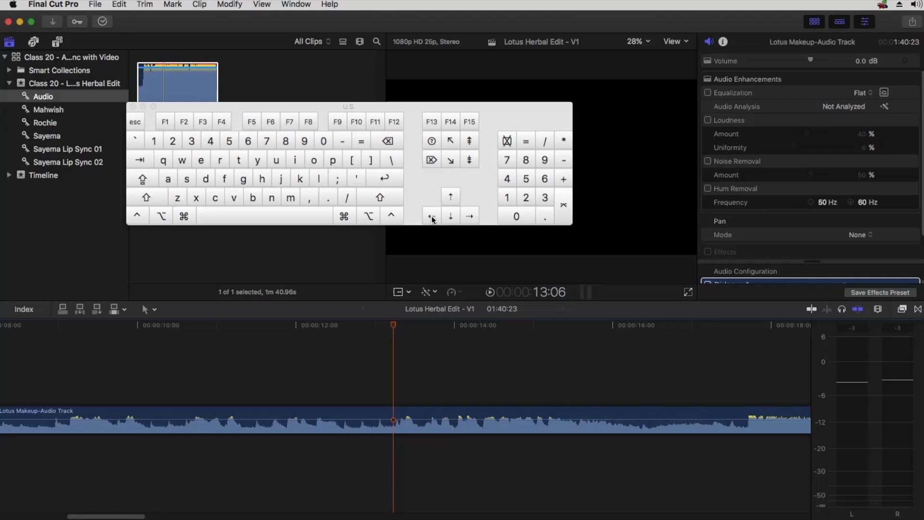
{"action": "left_click", "coordinate": [467, 217]}
{"action": "left_click", "coordinate": [467, 217]}
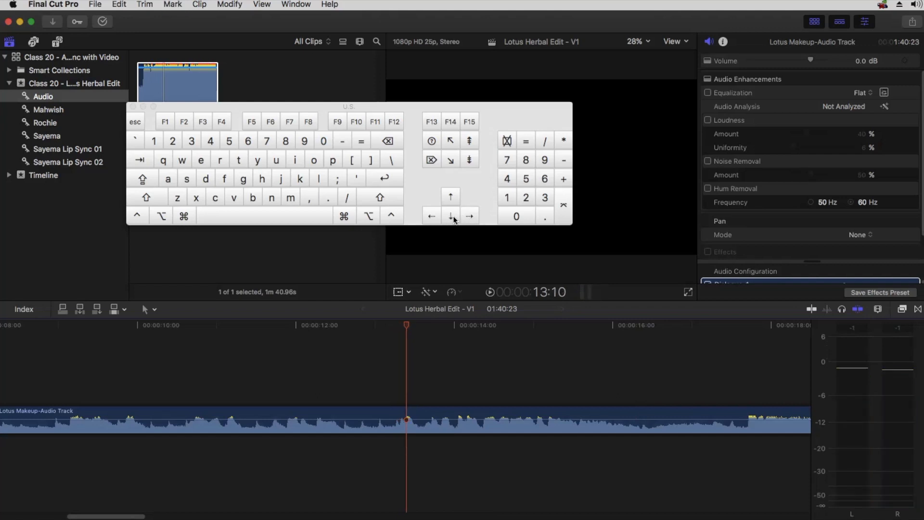
{"action": "left_click", "coordinate": [434, 215]}
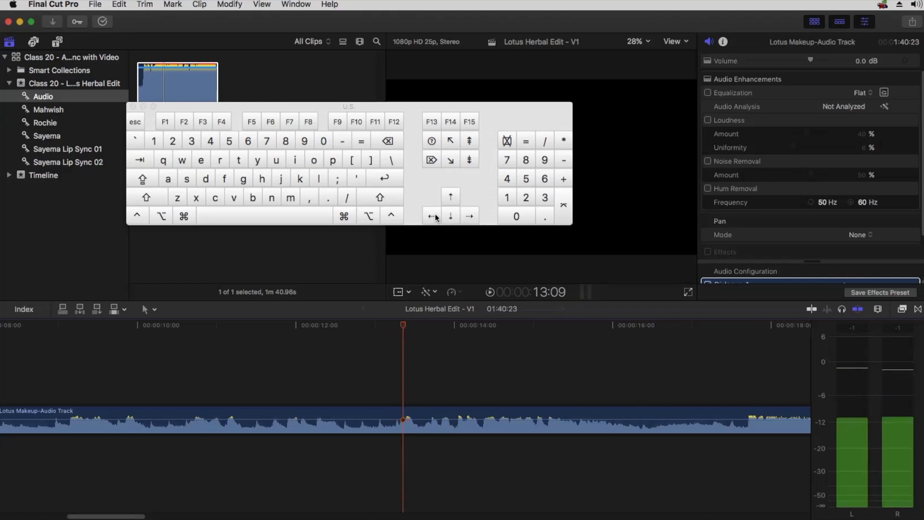
{"action": "left_click", "coordinate": [467, 216]}
{"action": "left_click", "coordinate": [468, 216]}
{"action": "left_click", "coordinate": [468, 217]}
{"action": "left_click", "coordinate": [468, 217]}
{"action": "left_click", "coordinate": [467, 217]}
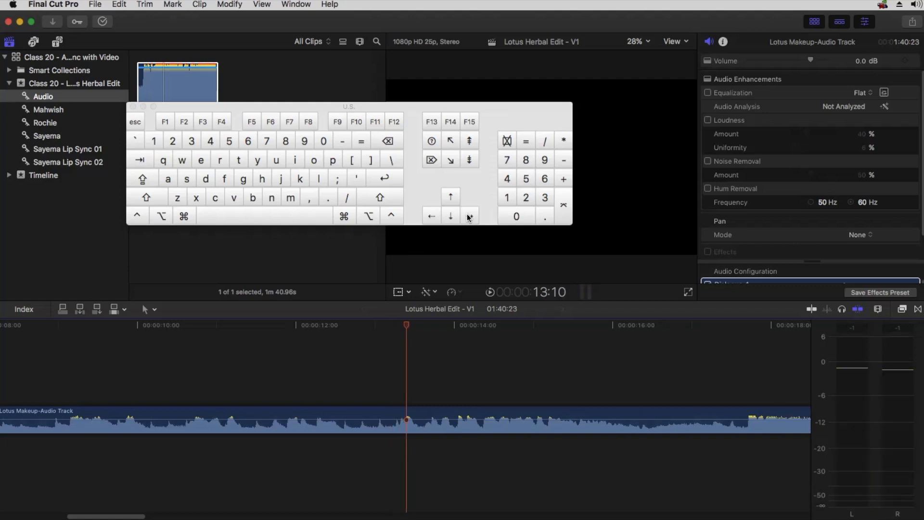
{"action": "left_click", "coordinate": [467, 216]}
{"action": "left_click", "coordinate": [468, 217]}
{"action": "left_click", "coordinate": [467, 217]}
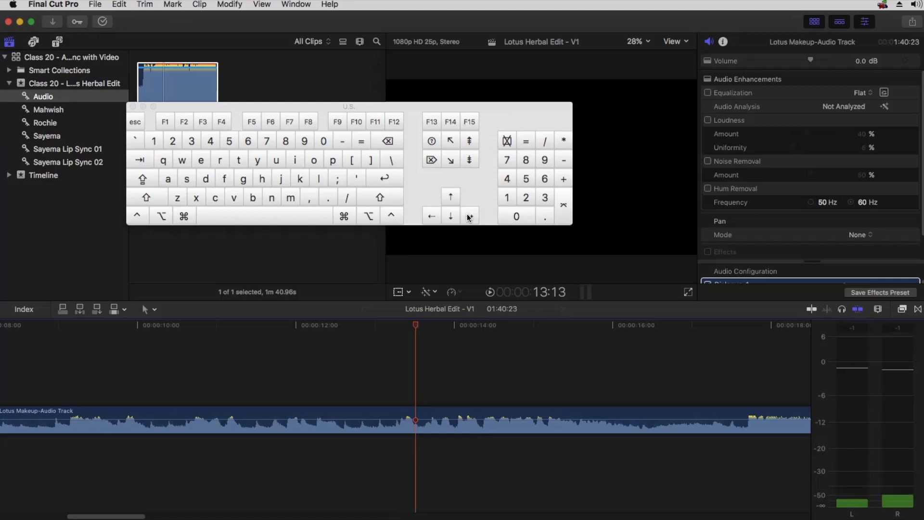
{"action": "left_click", "coordinate": [435, 217]}
{"action": "left_click", "coordinate": [435, 217]}
{"action": "left_click", "coordinate": [435, 217]}
{"action": "left_click", "coordinate": [436, 217]}
{"action": "left_click", "coordinate": [435, 217]}
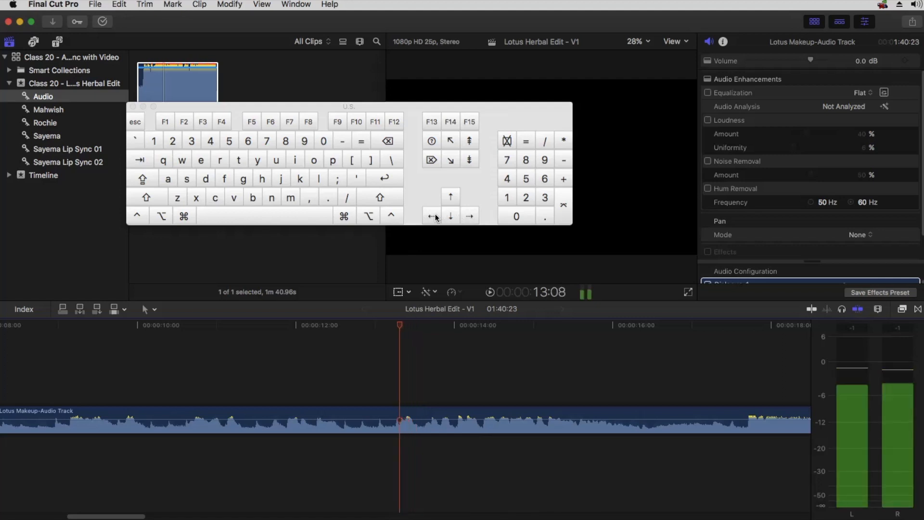
{"action": "left_click", "coordinate": [435, 217]}
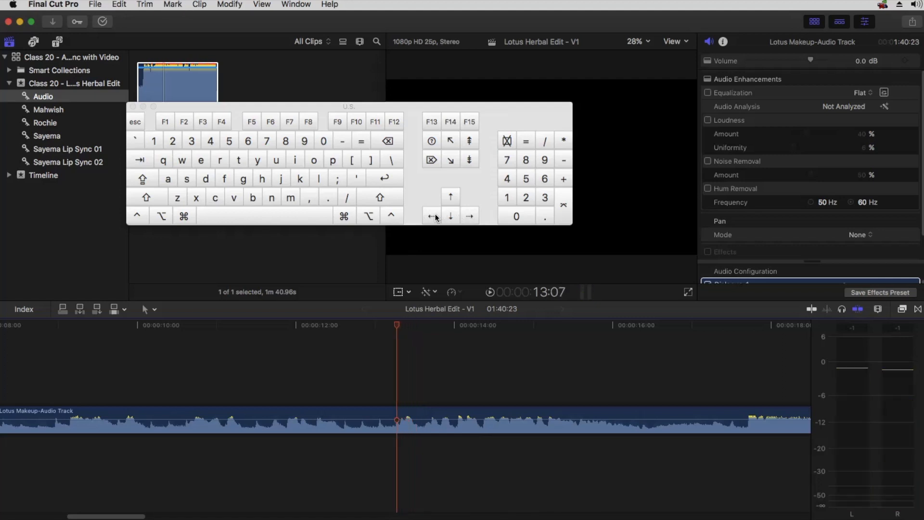
Close the on-screen keyboard and add a marker to the audio track at 13:10.
{"action": "left_click", "coordinate": [470, 217]}
{"action": "left_click", "coordinate": [470, 217]}
{"action": "left_click", "coordinate": [471, 217]}
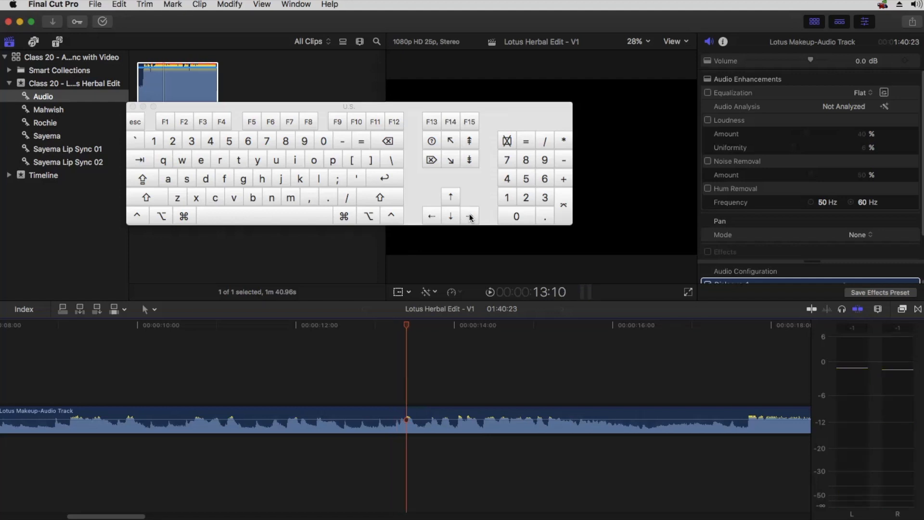
{"action": "left_click", "coordinate": [134, 107]}
{"action": "left_click", "coordinate": [410, 428]}
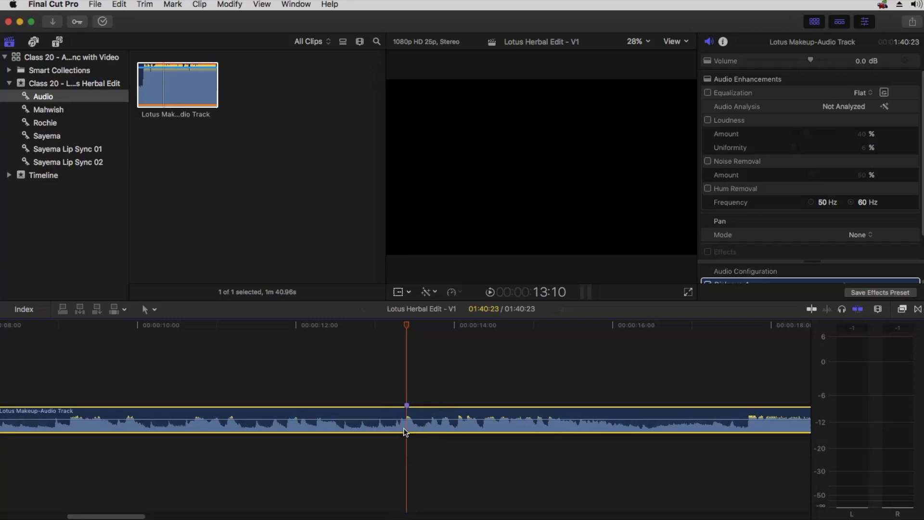
Show the Lip Sync 01 keyword collection, select clip 7X4A2382 and turn on waveforms for browser clips.
{"action": "left_click", "coordinate": [69, 153]}
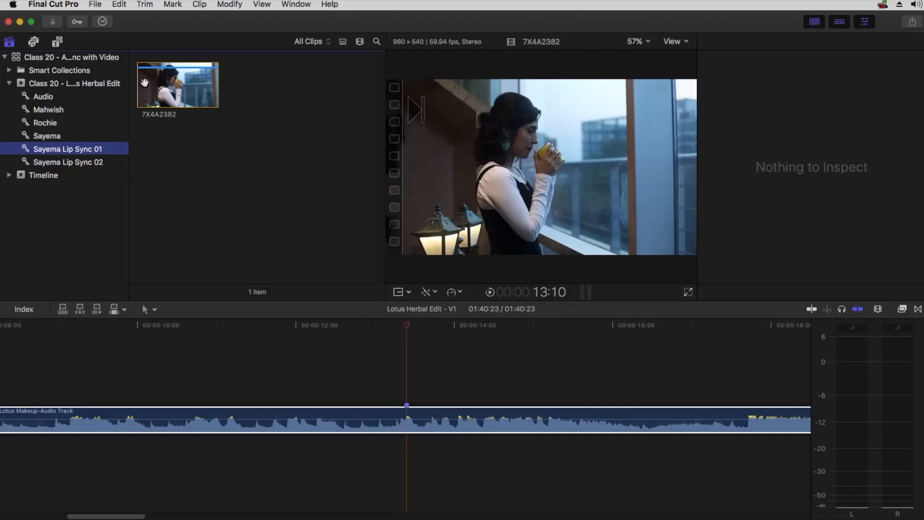
{"action": "left_click", "coordinate": [144, 82]}
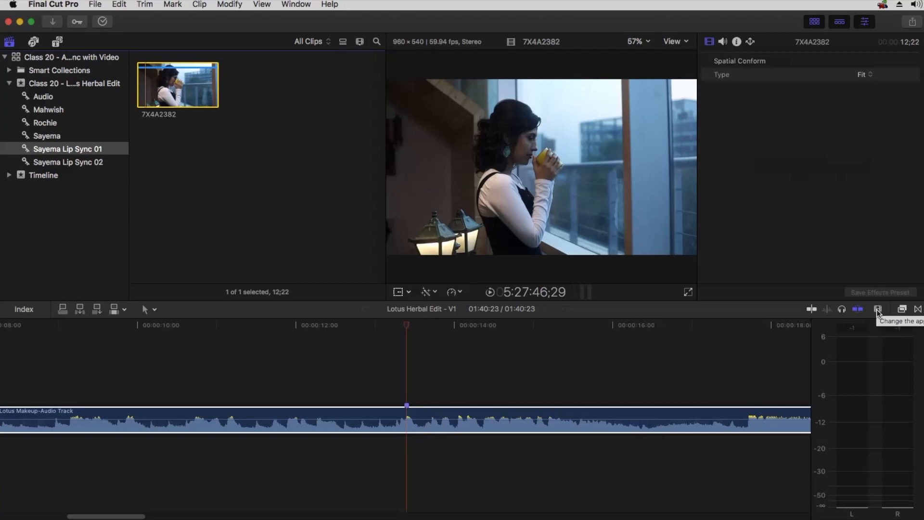
{"action": "left_click", "coordinate": [359, 43]}
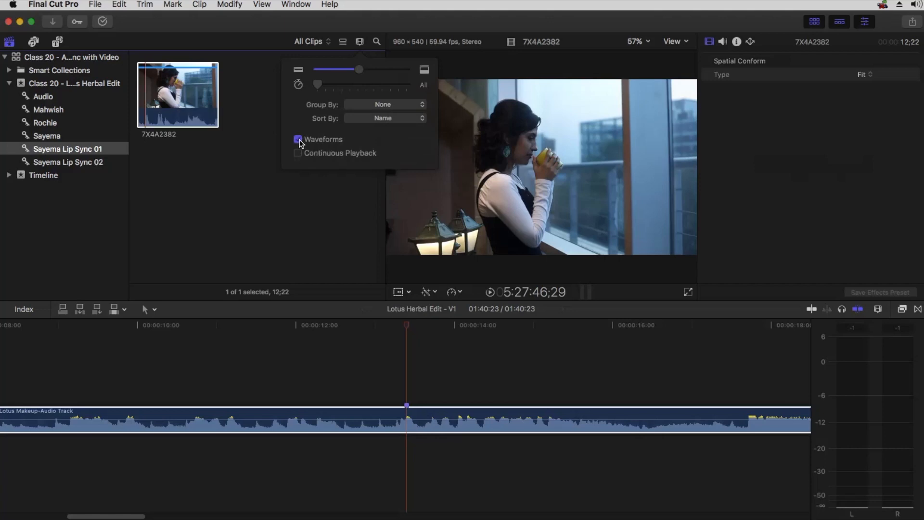
{"action": "left_click", "coordinate": [159, 99]}
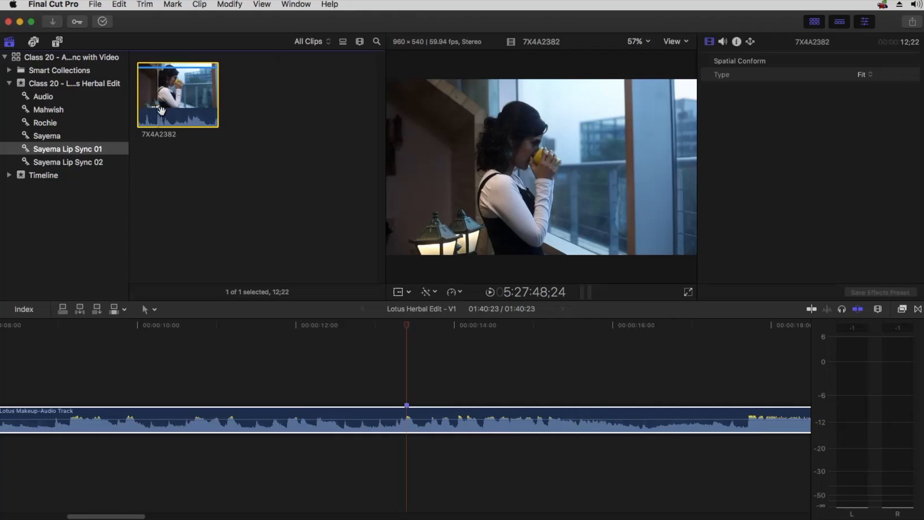
Try a 1-second filmstrip interval for the browser clip and restore the interval to All.
{"action": "left_click", "coordinate": [360, 42]}
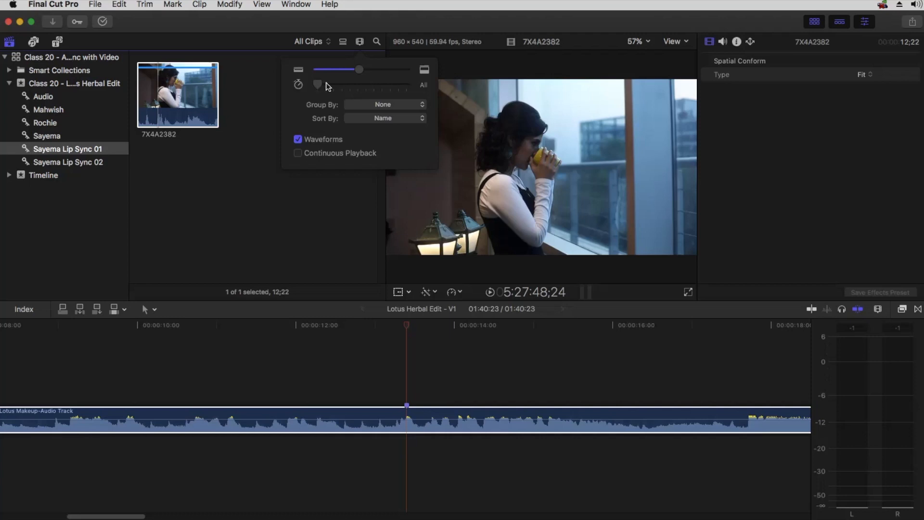
{"action": "left_click_drag", "start_coordinate": [372, 87], "coordinate": [399, 86]}
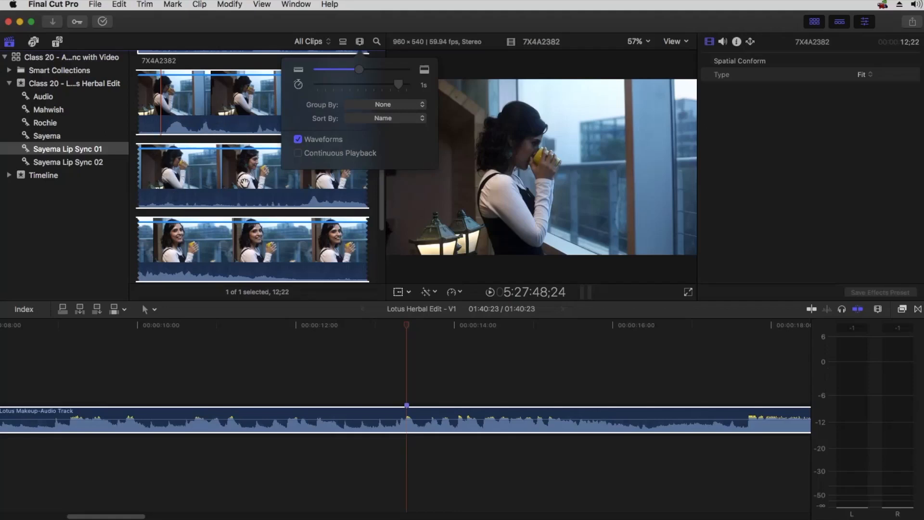
{"action": "left_click_drag", "start_coordinate": [399, 85], "coordinate": [311, 89]}
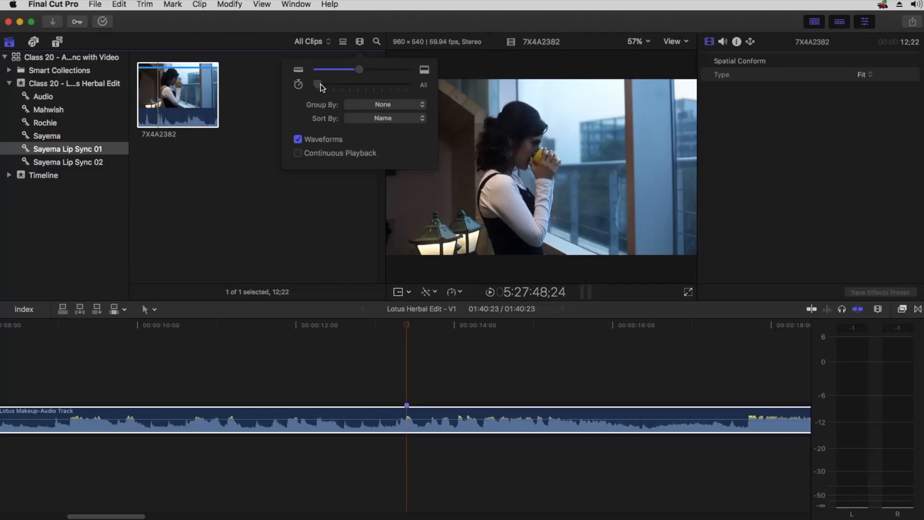
{"action": "left_click", "coordinate": [275, 212]}
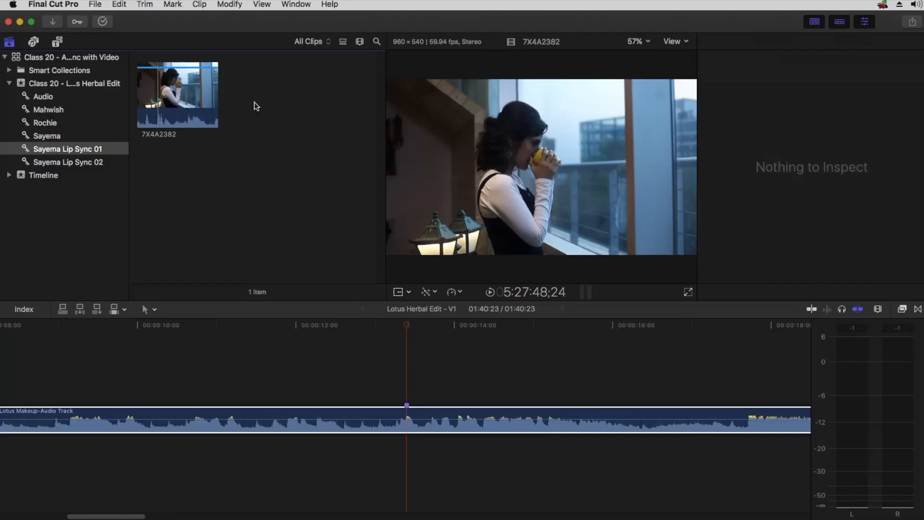
Expand the filmstrip of clip 7X4A2382, play part of it to examine its waveform, and fit it back to one thumbnail.
{"action": "key", "text": "super+equal"}
{"action": "key", "text": "super+equal"}
{"action": "key", "text": "super+equal"}
{"action": "key", "text": "super+equal"}
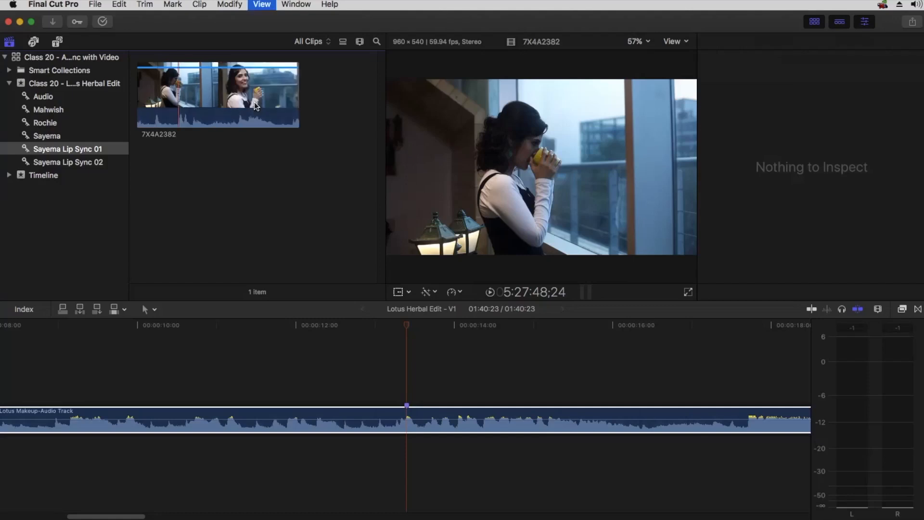
{"action": "key", "text": "super+equal"}
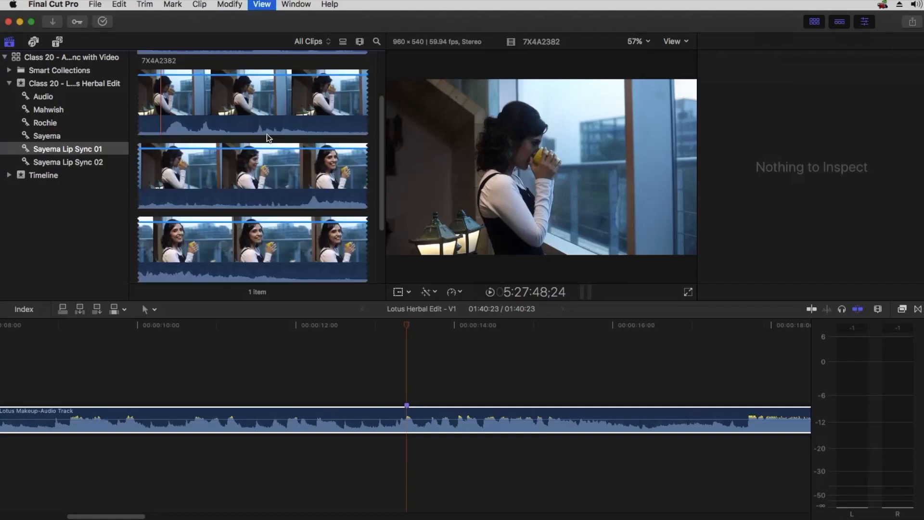
{"action": "scroll", "coordinate": [260, 137], "scroll_direction": "up", "scroll_amount": 4}
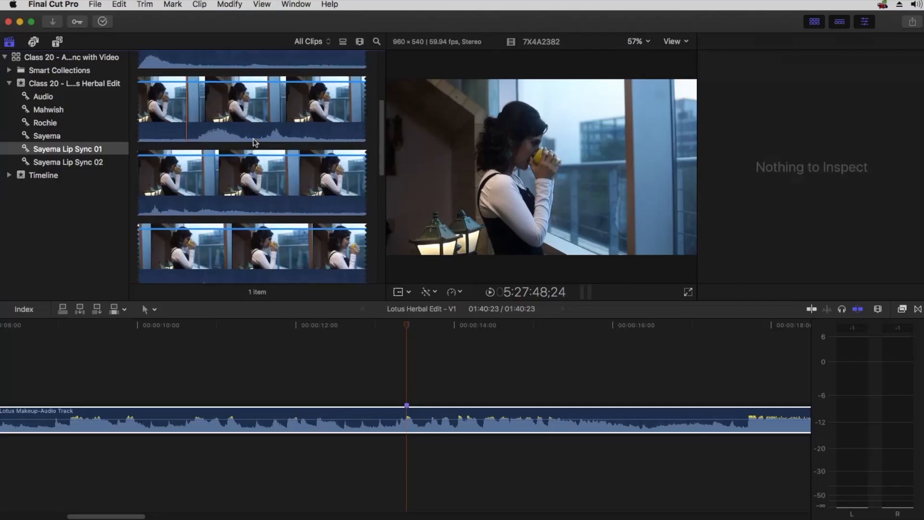
{"action": "scroll", "coordinate": [253, 137], "scroll_direction": "up", "scroll_amount": 2}
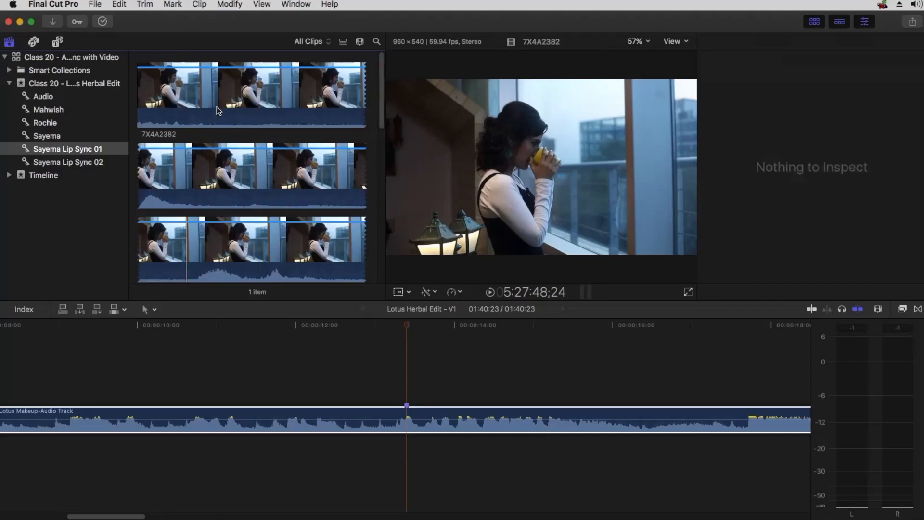
{"action": "left_click", "coordinate": [179, 98]}
{"action": "key", "text": "space"}
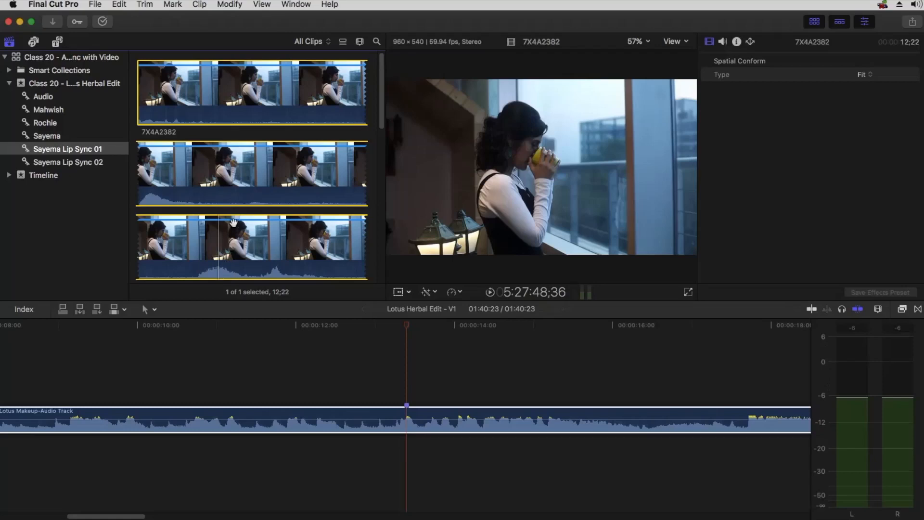
{"action": "key", "text": "shift+z"}
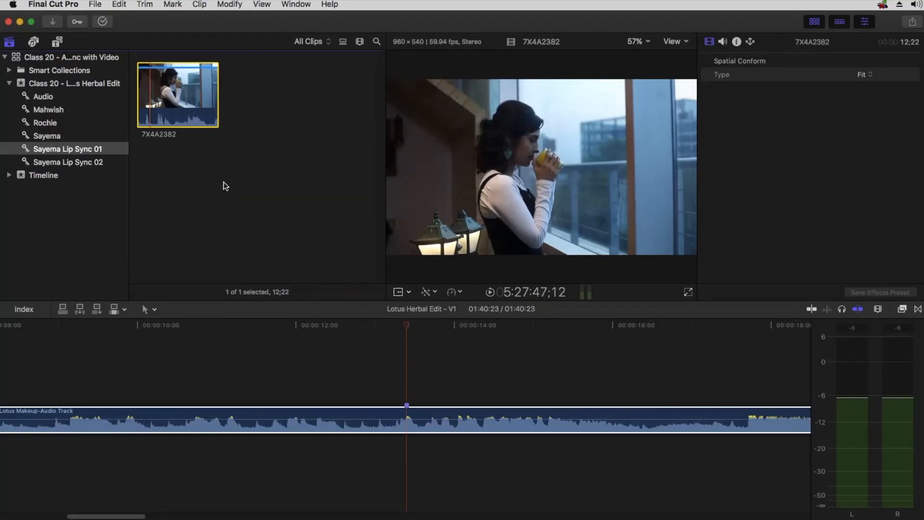
Connect clip 7X4A2382 above the audio track, starting just before the 12-second point so that it overlaps the 13:10 marker.
{"action": "left_click_drag", "start_coordinate": [164, 86], "coordinate": [280, 368]}
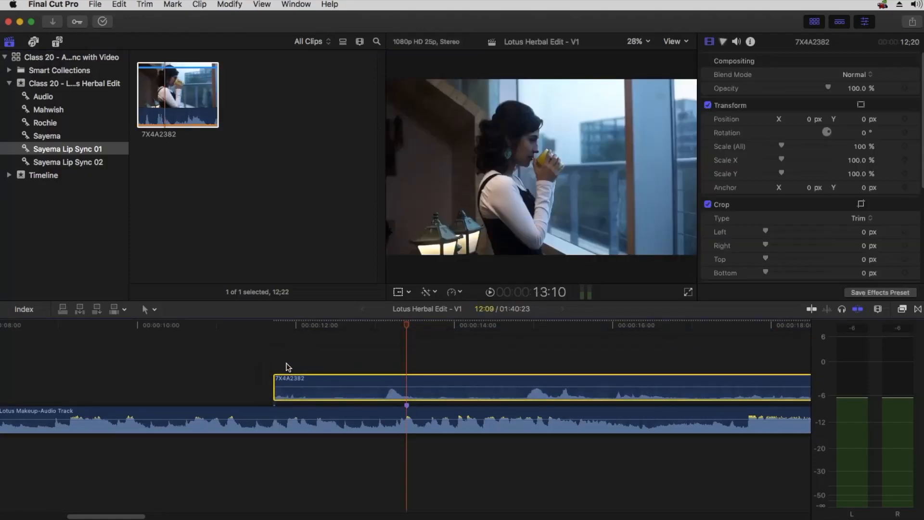
{"action": "key", "text": "super+minus"}
{"action": "key", "text": "super+minus"}
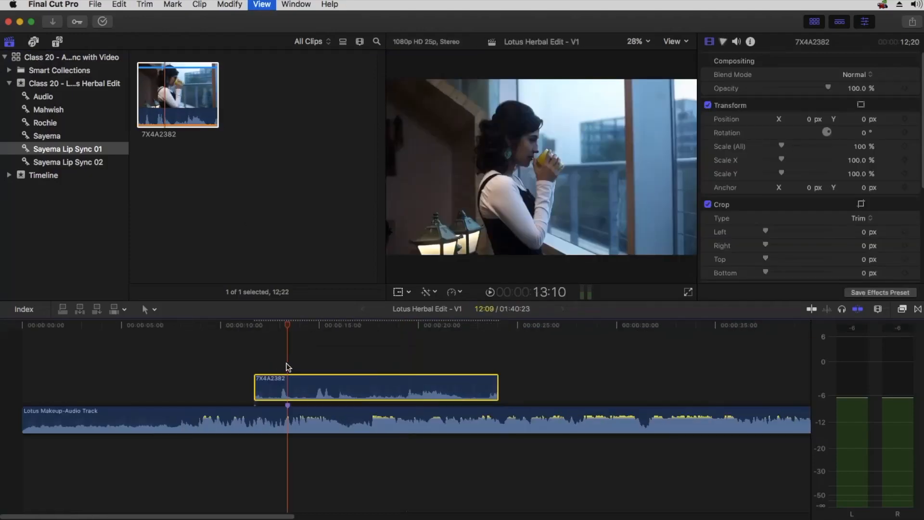
{"action": "key", "text": "super+equal"}
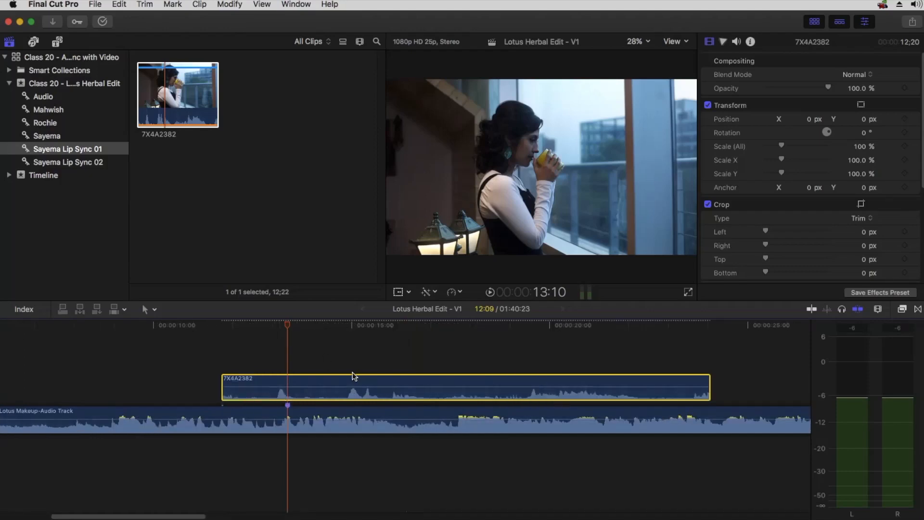
Play the connected clip together with the audio track from 13:01 to 20:19 to compare their sync.
{"action": "left_click", "coordinate": [275, 325]}
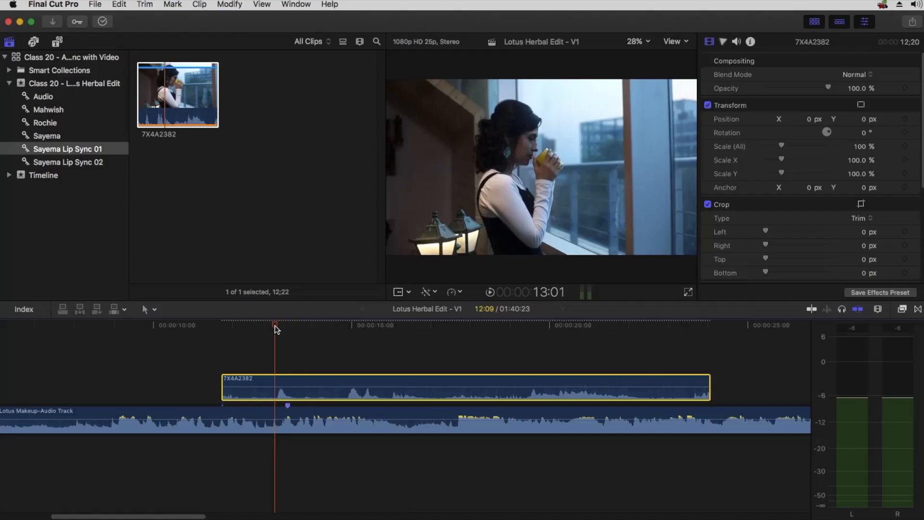
{"action": "mouse_move", "coordinate": [309, 394]}
{"action": "mouse_move", "coordinate": [316, 421]}
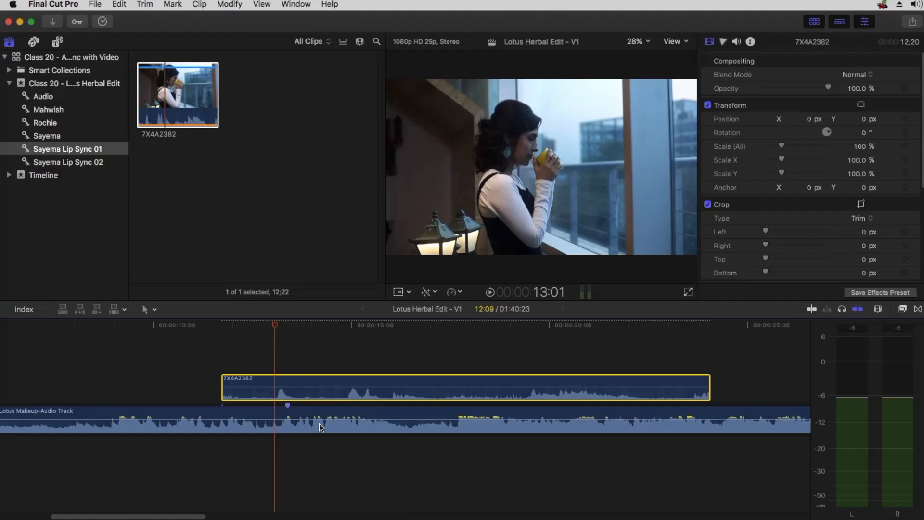
{"action": "mouse_move", "coordinate": [365, 395]}
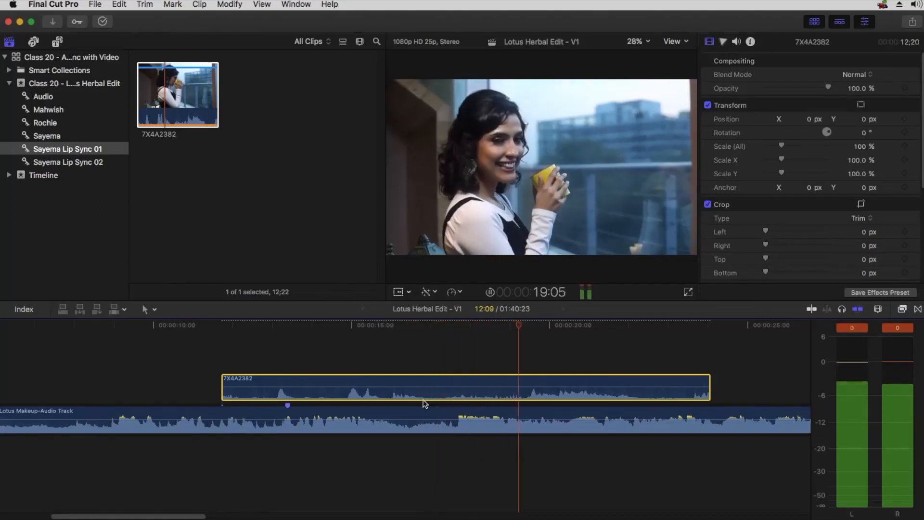
{"action": "key", "text": "space"}
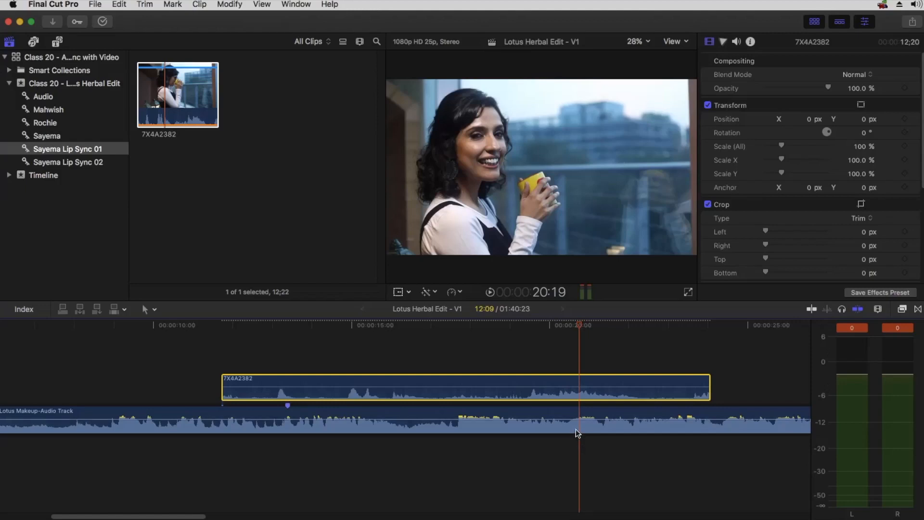
Disable the Lotus Makeup-Audio Track clip in the timeline.
{"action": "left_click", "coordinate": [472, 426]}
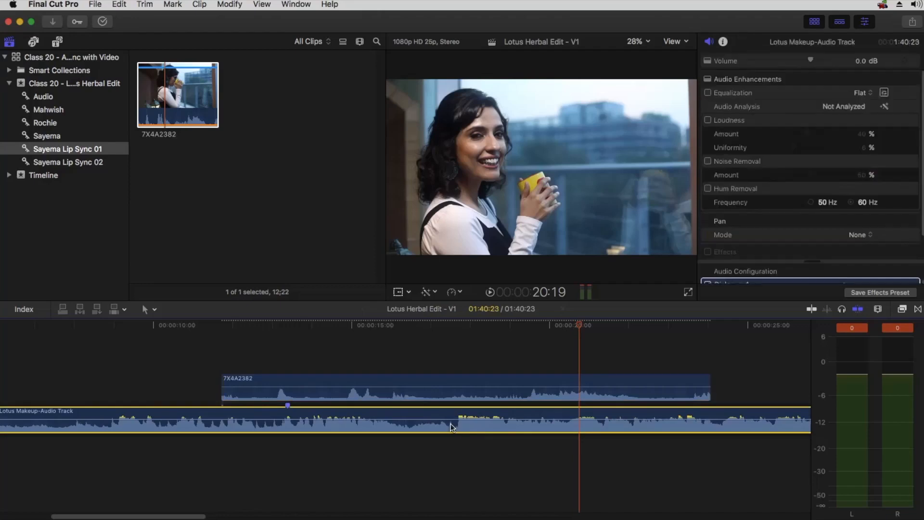
{"action": "right_click", "coordinate": [452, 425]}
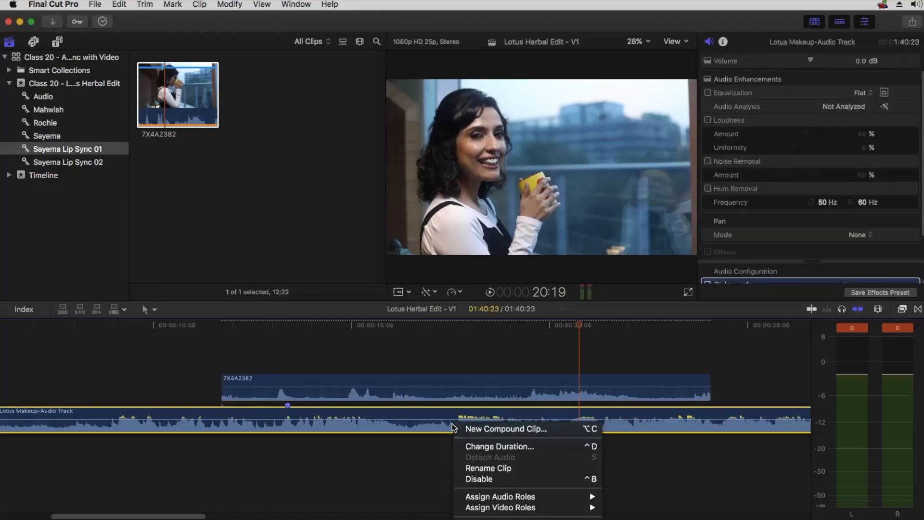
{"action": "left_click", "coordinate": [475, 480]}
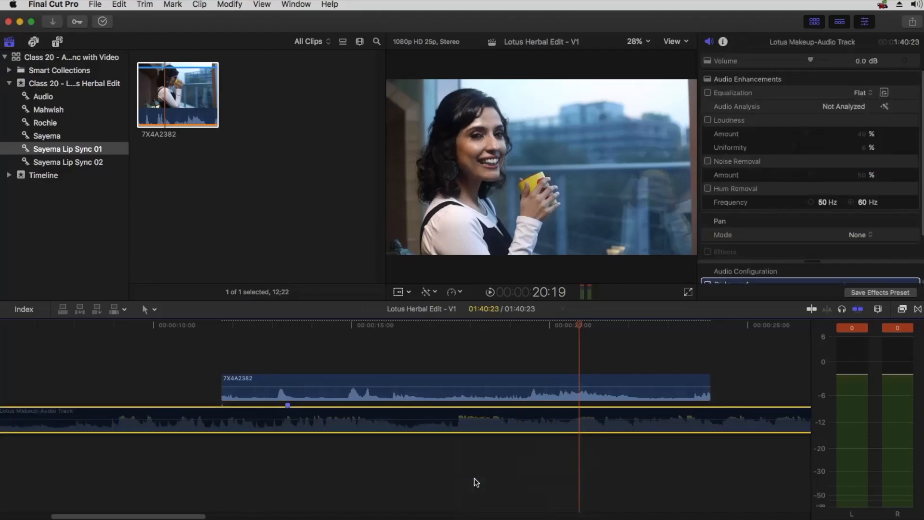
Switch to another keyboard command set to change the shortcut for enabling and disabling clips.
{"action": "right_click", "coordinate": [470, 433]}
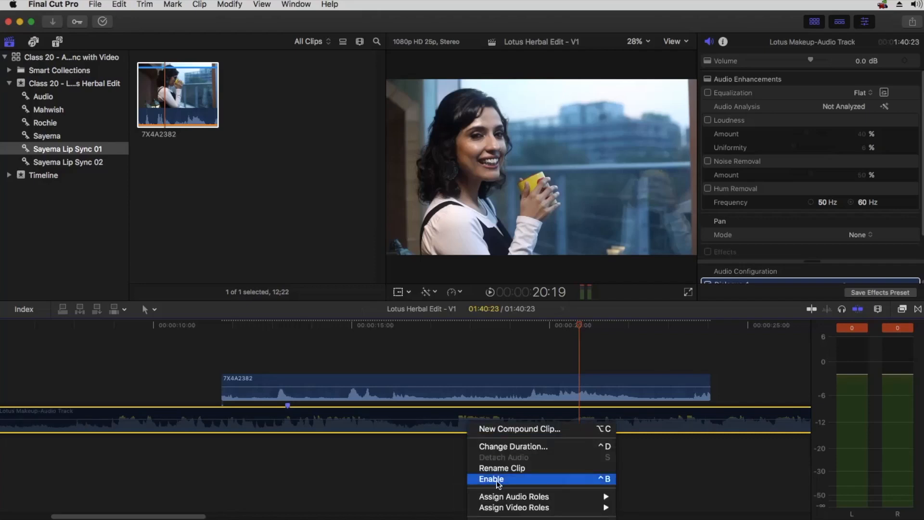
{"action": "key", "text": "Escape"}
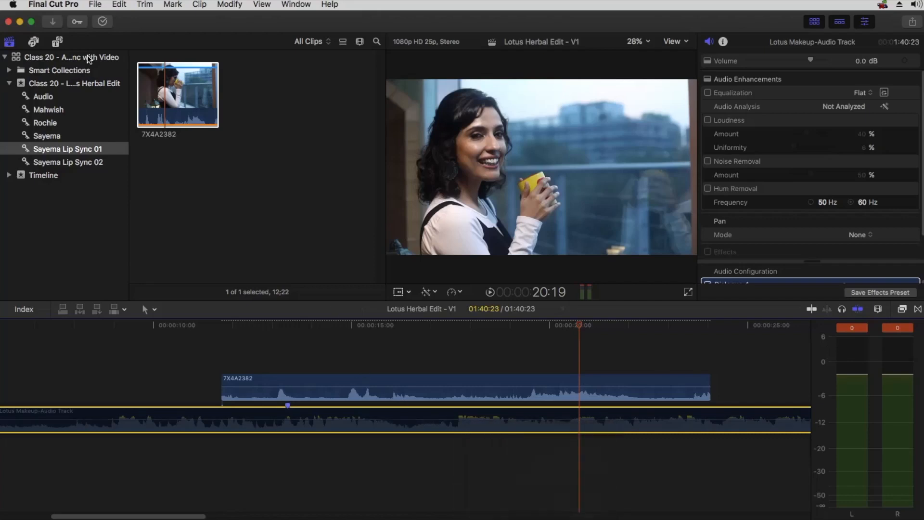
{"action": "left_click", "coordinate": [53, 4]}
{"action": "mouse_move", "coordinate": [56, 46]}
{"action": "left_click", "coordinate": [209, 99]}
Toggle the Lotus Makeup-Audio Track clip's enabled state several times, leaving the clip disabled.
{"action": "right_click", "coordinate": [462, 433]}
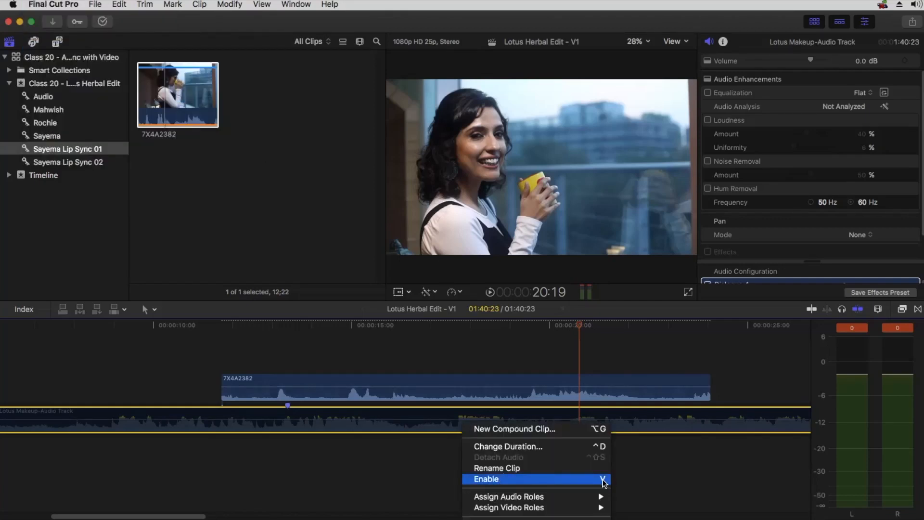
{"action": "left_click", "coordinate": [601, 479]}
{"action": "key", "text": "v"}
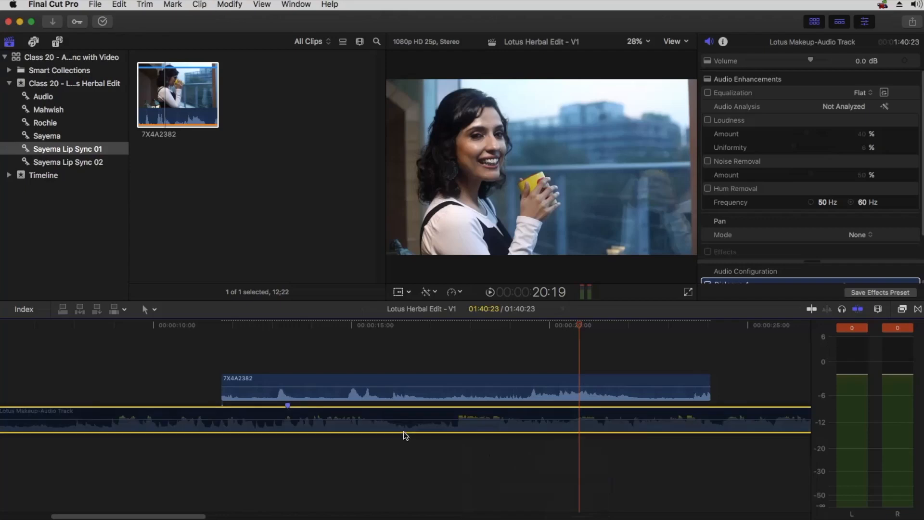
{"action": "key", "text": "v"}
{"action": "key", "text": "v"}
Play connected clip 7X4A2382 alone from its start to 21:16 to find where its spoken line begins.
{"action": "left_click", "coordinate": [220, 325]}
{"action": "key", "text": "space"}
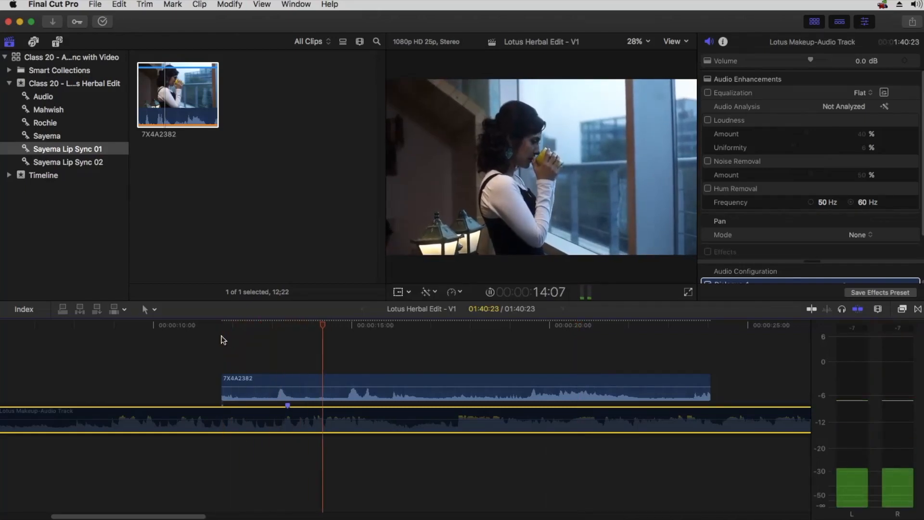
{"action": "key", "text": "space"}
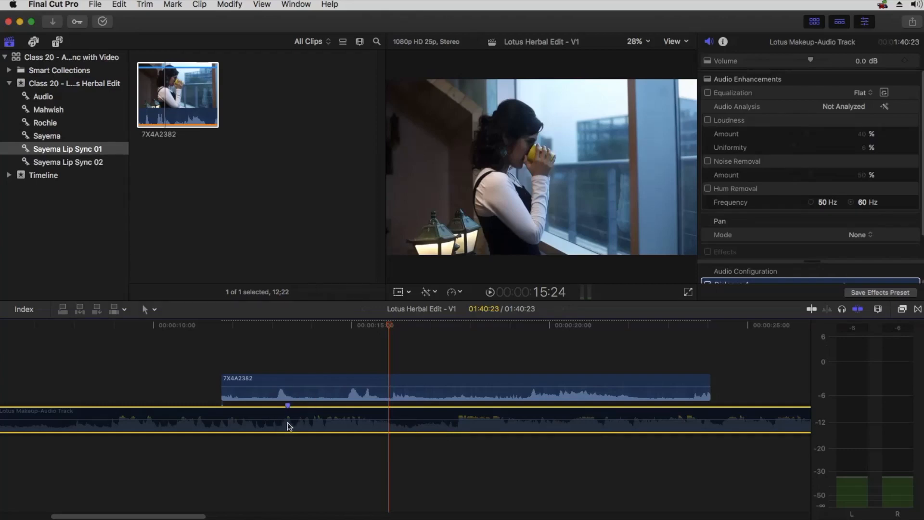
{"action": "mouse_move", "coordinate": [294, 418]}
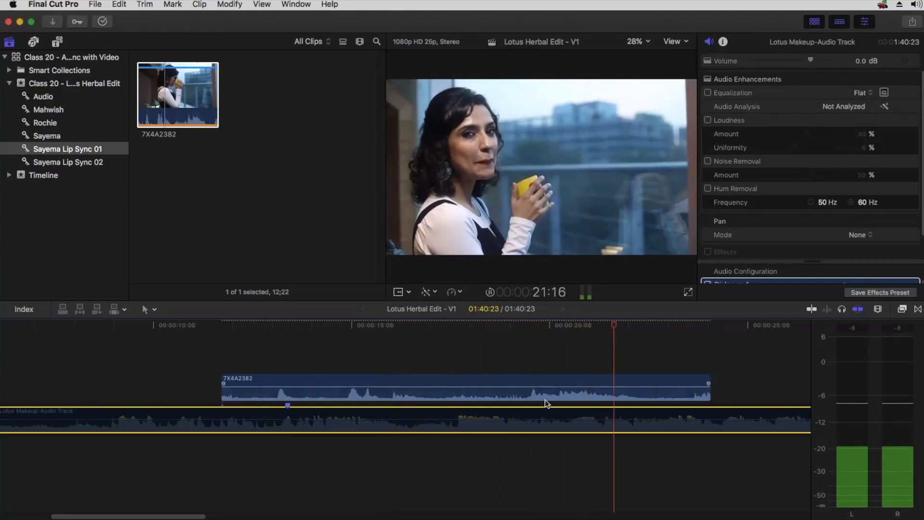
{"action": "key", "text": "space"}
Place the playhead at 19:13 and add a marker there on connected clip 7X4A2382 instead of the audio track.
{"action": "left_click_drag", "start_coordinate": [533, 323], "coordinate": [531, 325]}
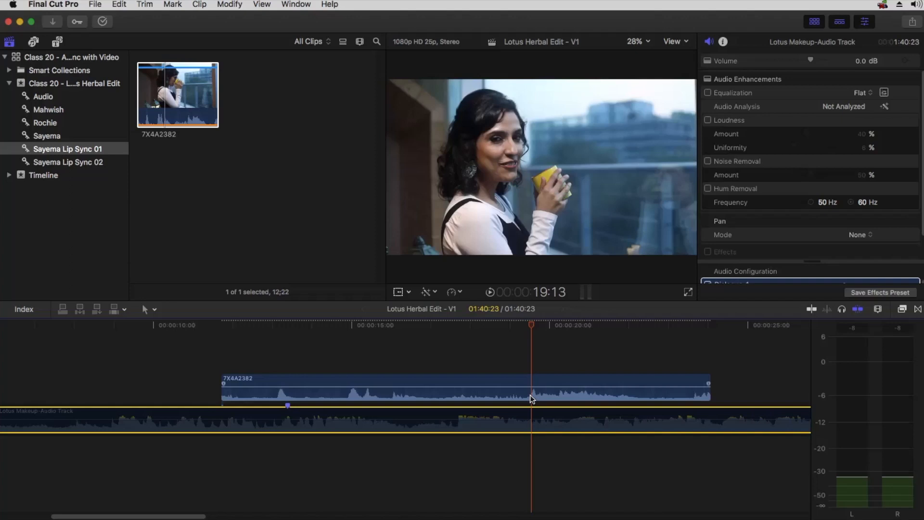
{"action": "mouse_move", "coordinate": [531, 414]}
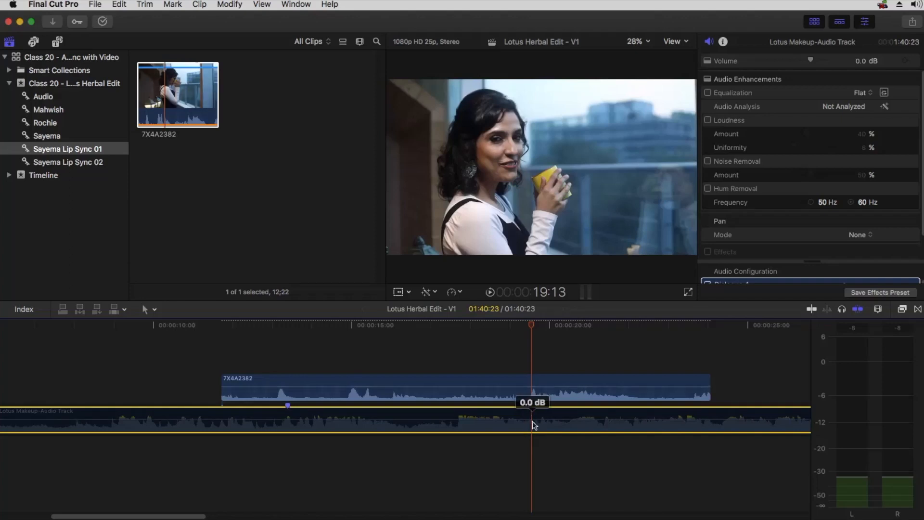
{"action": "key", "text": "alt+k"}
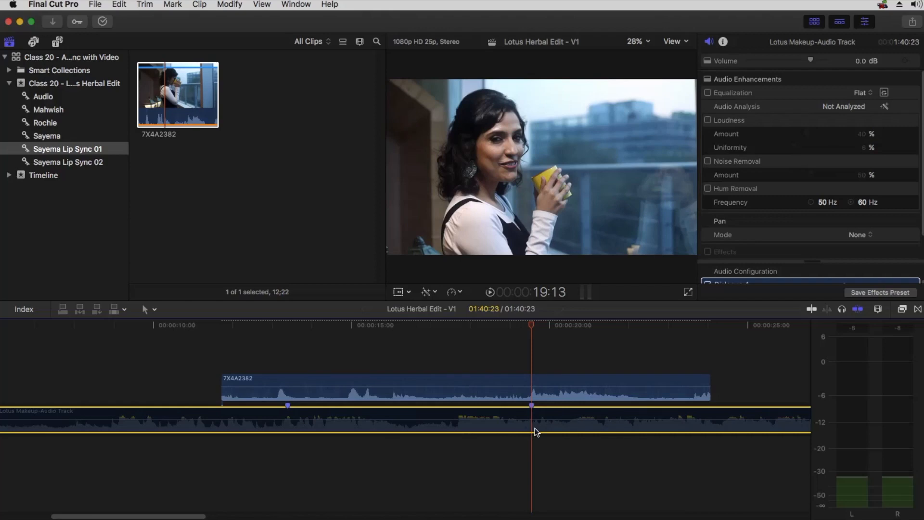
{"action": "left_click", "coordinate": [529, 391]}
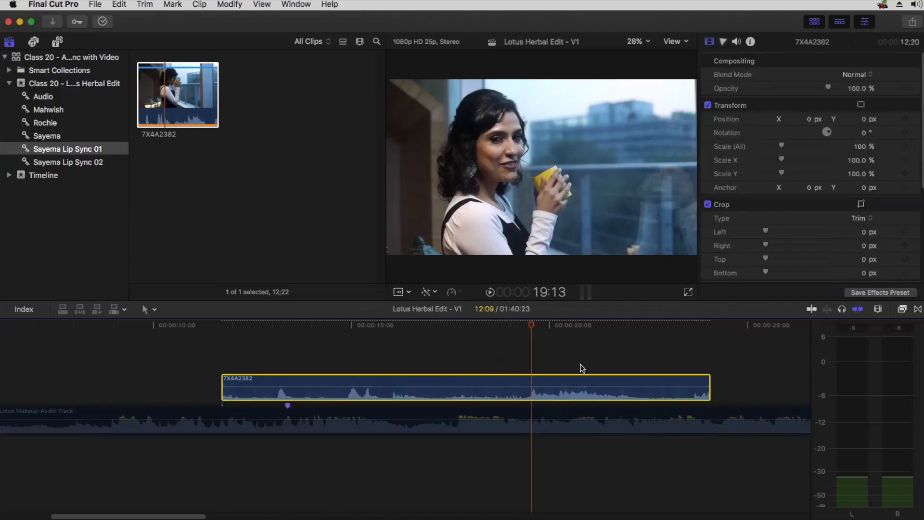
{"action": "key", "text": "m"}
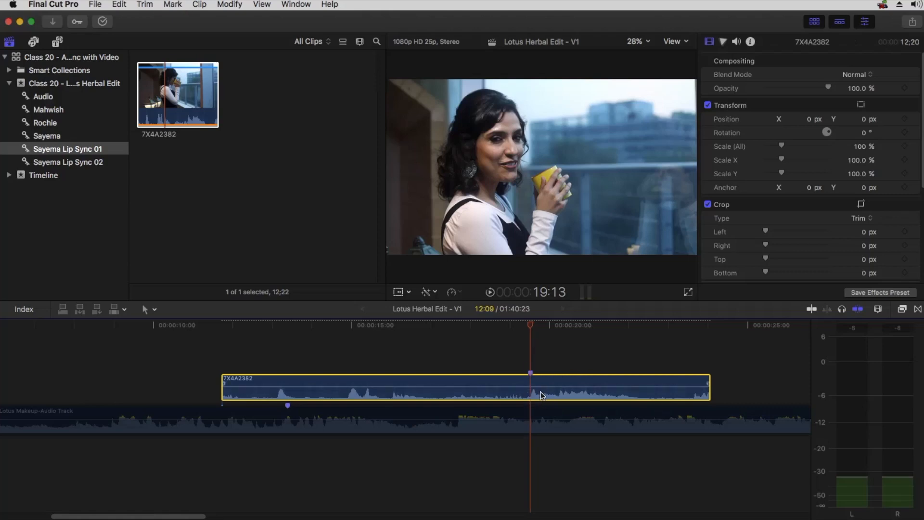
Play the connected clip from 16:23 past its 19:13 marker to check the marker against the line start.
{"action": "key", "text": "super+equal"}
{"action": "key", "text": "super+equal"}
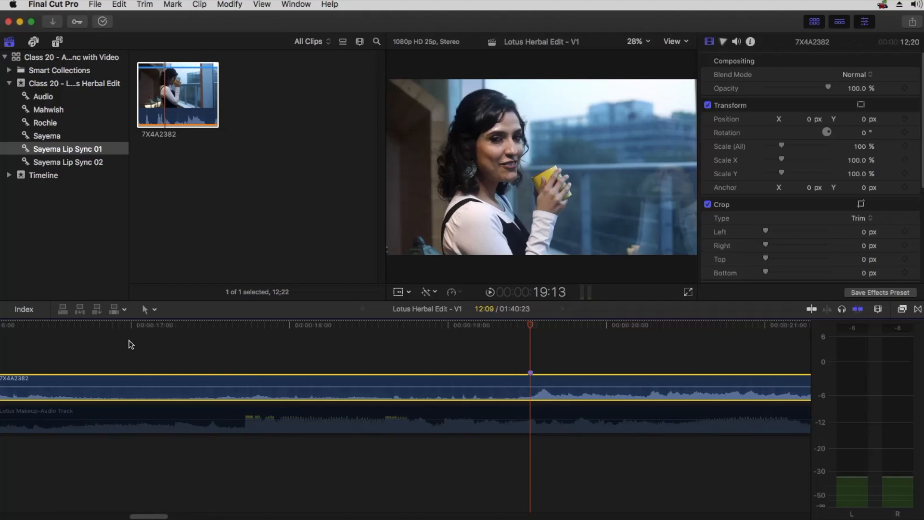
{"action": "left_click", "coordinate": [120, 325]}
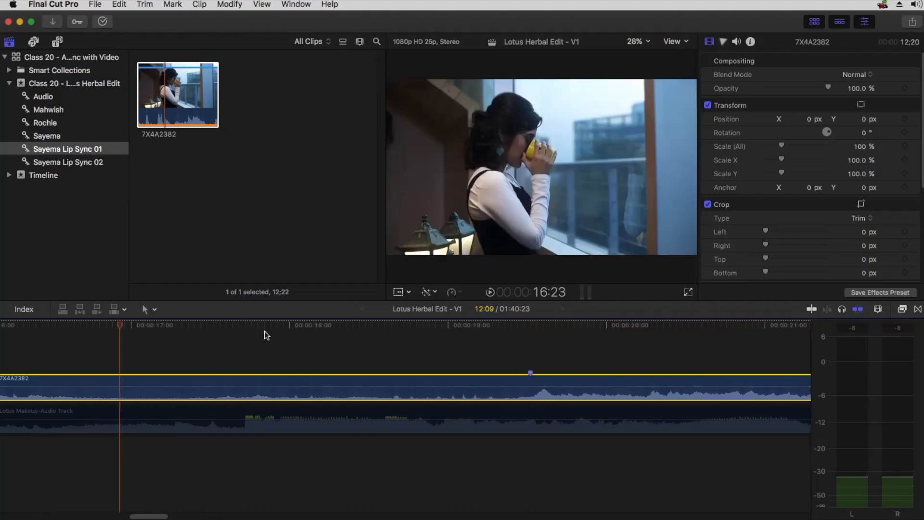
{"action": "key", "text": "space"}
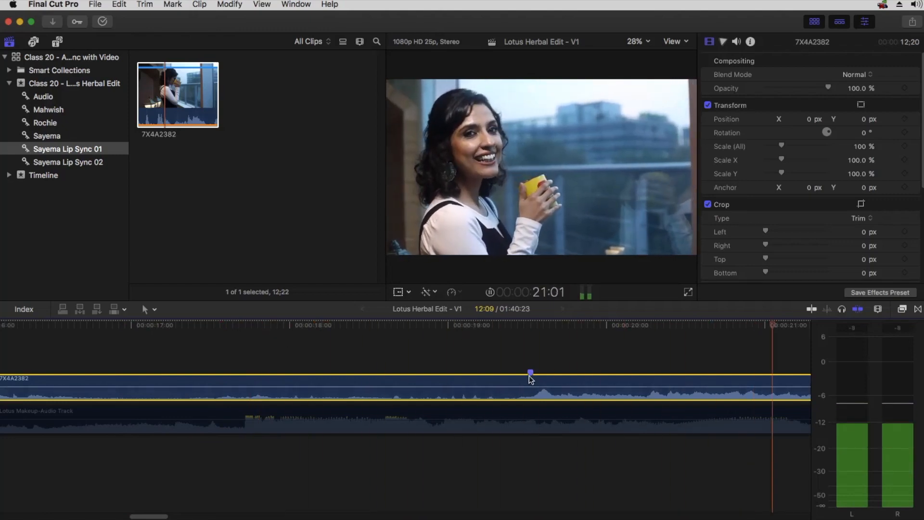
{"action": "key", "text": "space"}
Delete the 19:13 marker from connected clip 7X4A2382 and place the playhead at 18:22.
{"action": "key", "text": "super+minus"}
{"action": "key", "text": "super+minus"}
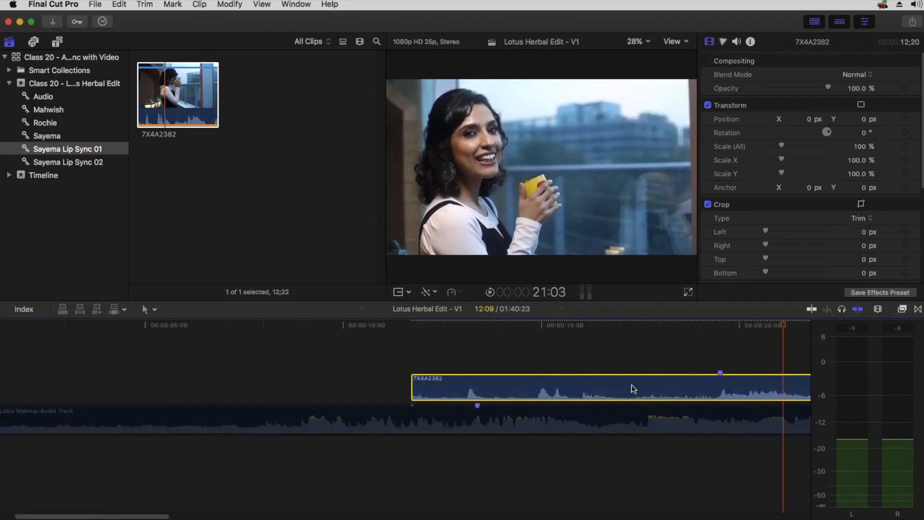
{"action": "key", "text": "h"}
{"action": "left_click_drag", "start_coordinate": [711, 366], "coordinate": [466, 353]}
{"action": "key", "text": "a"}
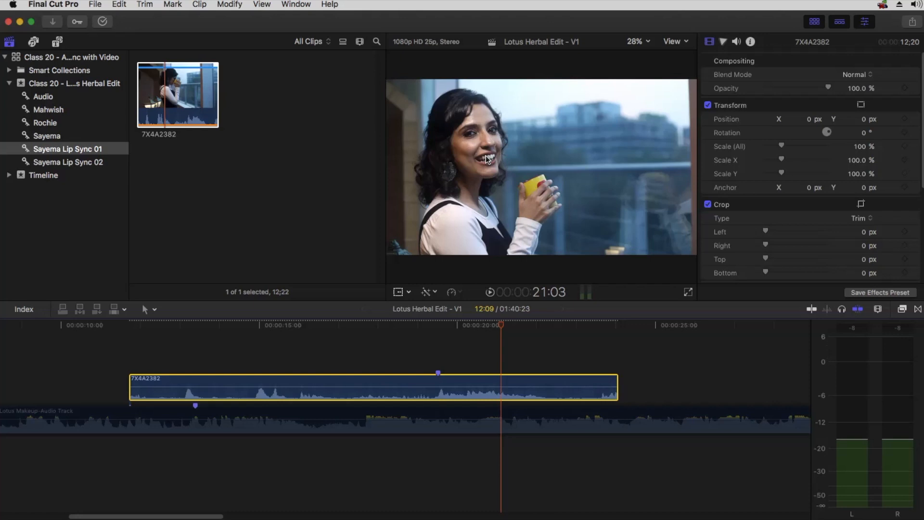
{"action": "left_click", "coordinate": [413, 346]}
{"action": "key", "text": "super+equal"}
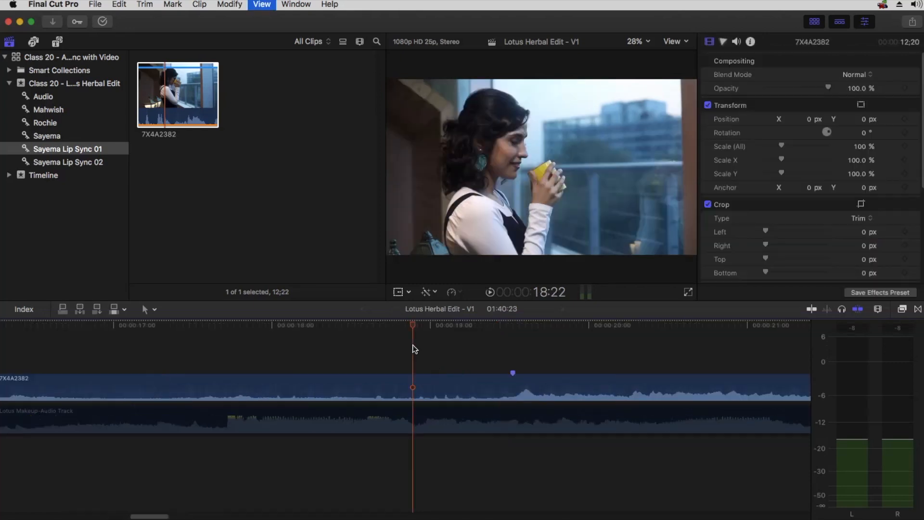
{"action": "right_click", "coordinate": [513, 373]}
{"action": "left_click", "coordinate": [535, 456]}
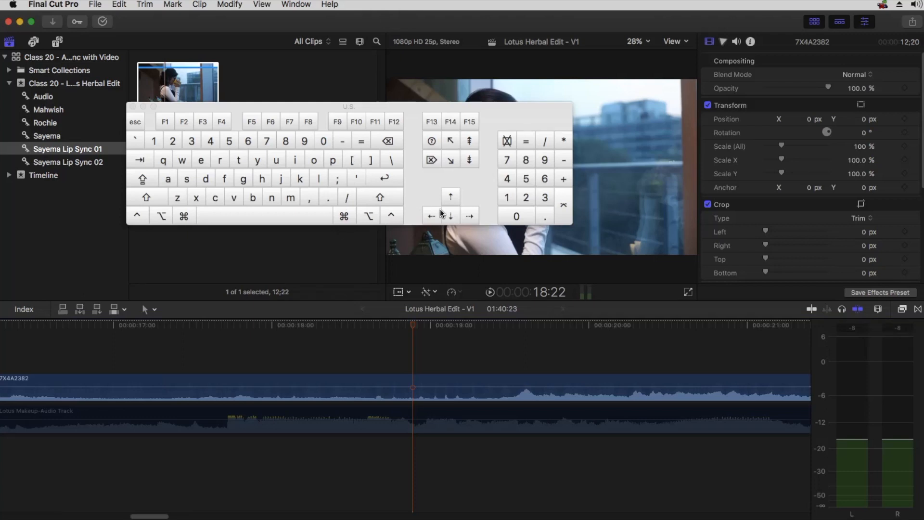
Step back and forth frame by frame from 18:22 to locate the line's first sound, ending with the playhead at 19:14.
{"action": "left_click", "coordinate": [470, 216]}
{"action": "key", "text": "Right"}
{"action": "key", "text": "Right"}
{"action": "key", "text": "Right"}
{"action": "key", "text": "Right"}
{"action": "key", "text": "Right"}
{"action": "key", "text": "Right"}
{"action": "key", "text": "Right"}
{"action": "key", "text": "Right"}
{"action": "key", "text": "Right"}
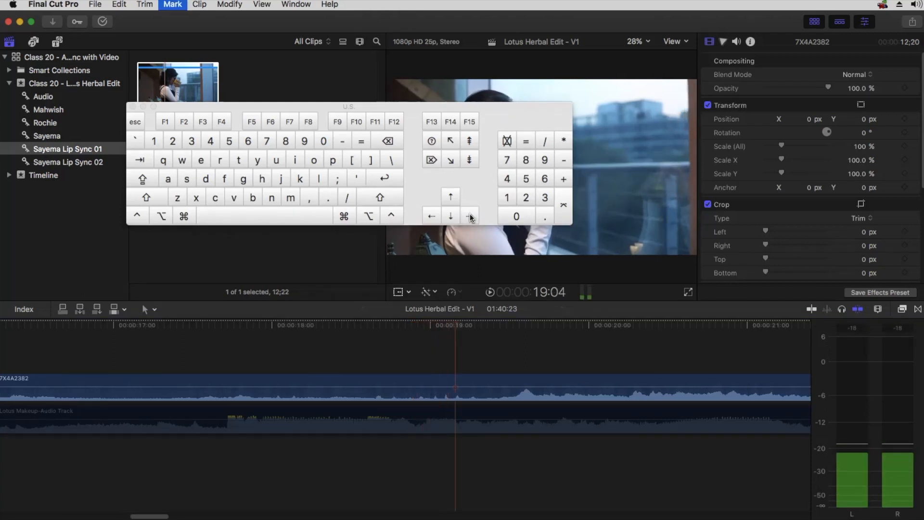
{"action": "key", "text": "Right"}
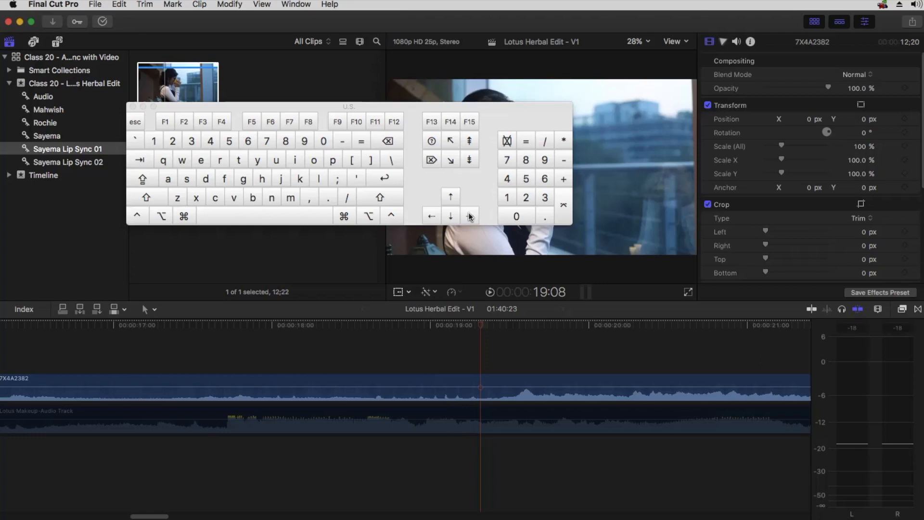
{"action": "key", "text": "space"}
{"action": "key", "text": "Right"}
{"action": "key", "text": "Right"}
{"action": "key", "text": "Right"}
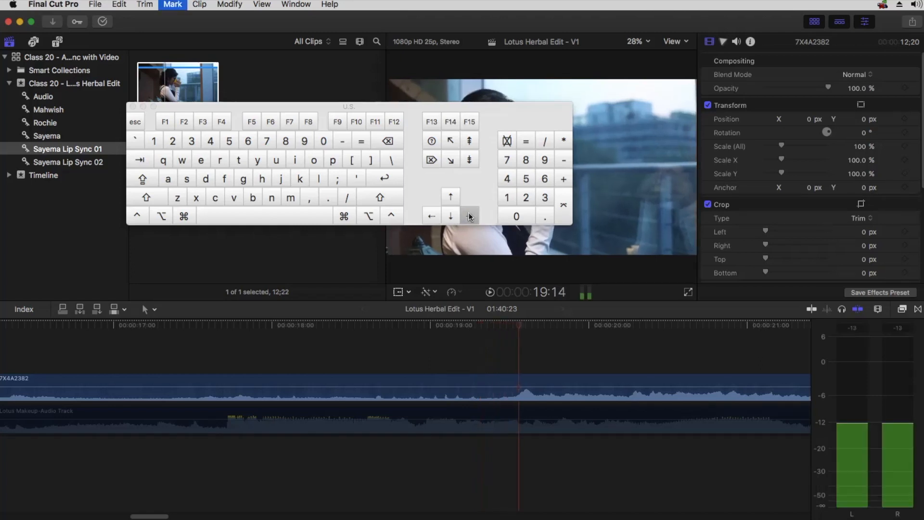
{"action": "key", "text": "Left"}
{"action": "key", "text": "Left"}
{"action": "key", "text": "Left"}
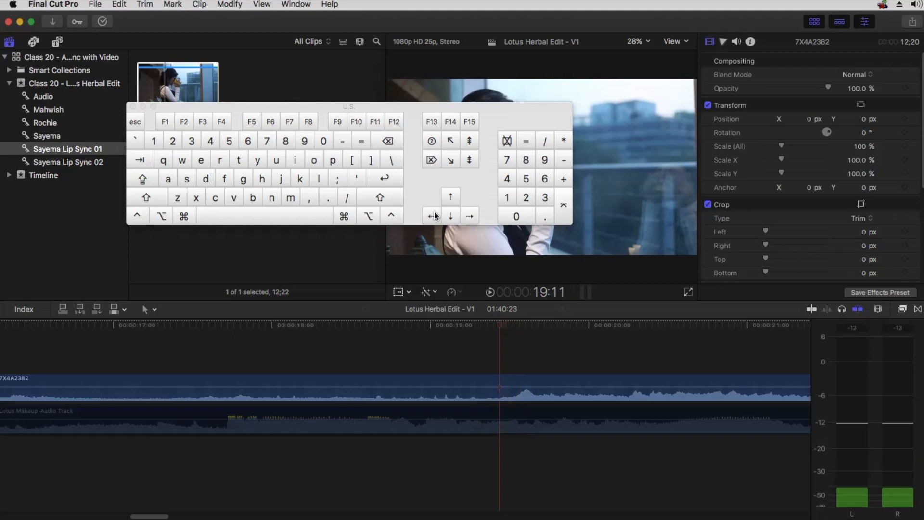
{"action": "key", "text": "Right"}
{"action": "key", "text": "Right"}
{"action": "key", "text": "Right"}
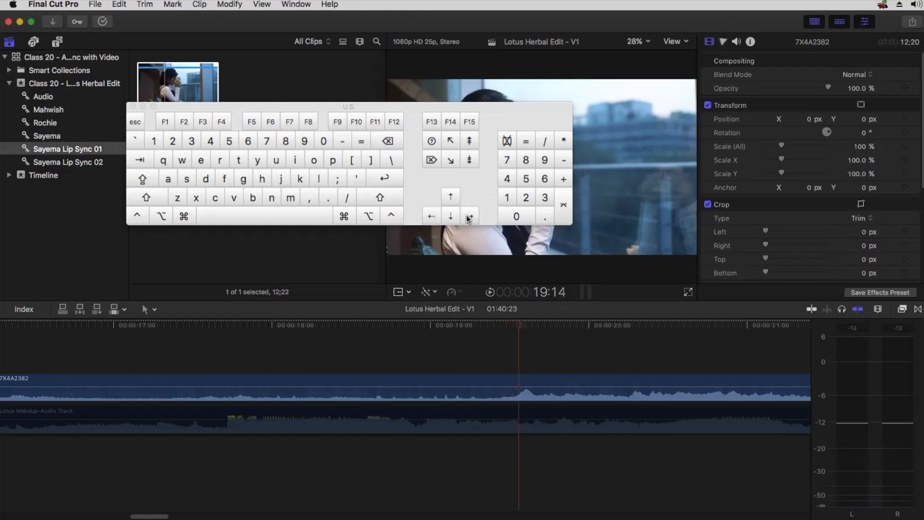
{"action": "key", "text": "Right"}
{"action": "key", "text": "Right"}
{"action": "key", "text": "Right"}
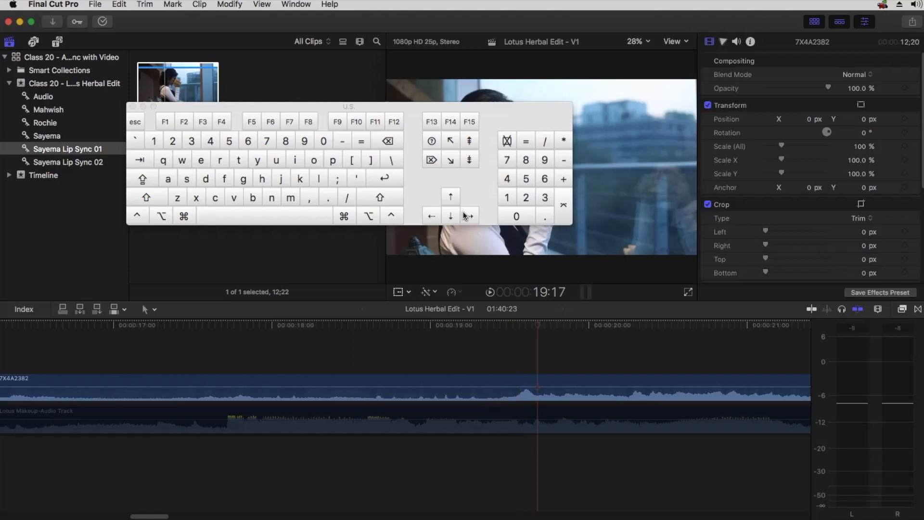
{"action": "key", "text": "Left"}
{"action": "key", "text": "Left"}
{"action": "key", "text": "Left"}
{"action": "key", "text": "Left"}
{"action": "key", "text": "Left"}
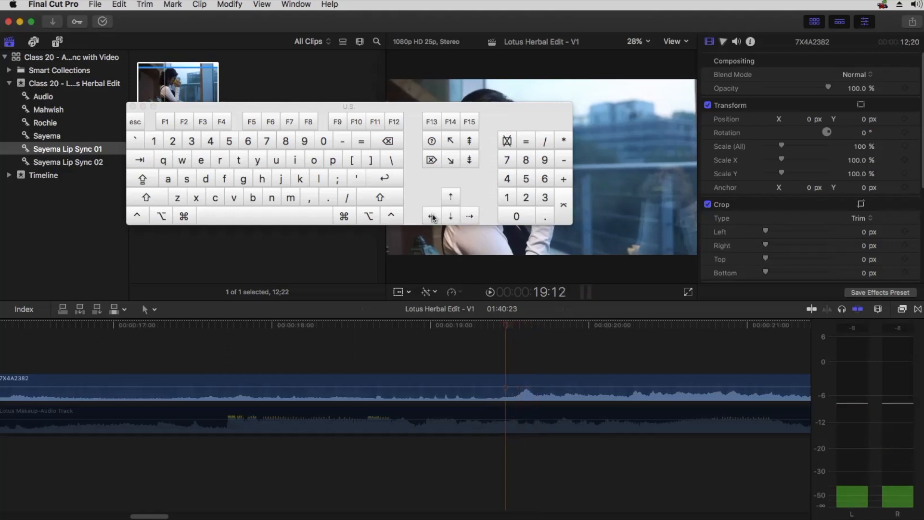
{"action": "left_click", "coordinate": [431, 216]}
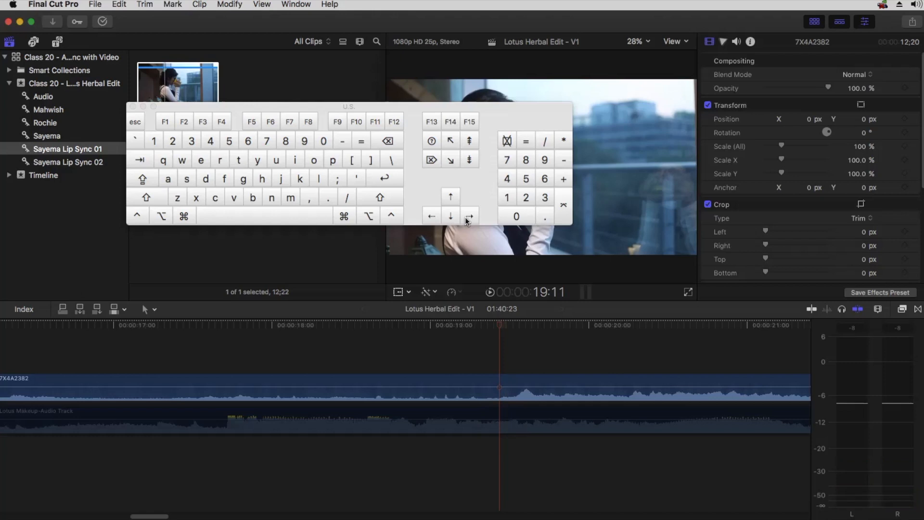
{"action": "left_click", "coordinate": [470, 216]}
{"action": "left_click", "coordinate": [470, 216]}
{"action": "left_click", "coordinate": [470, 217]}
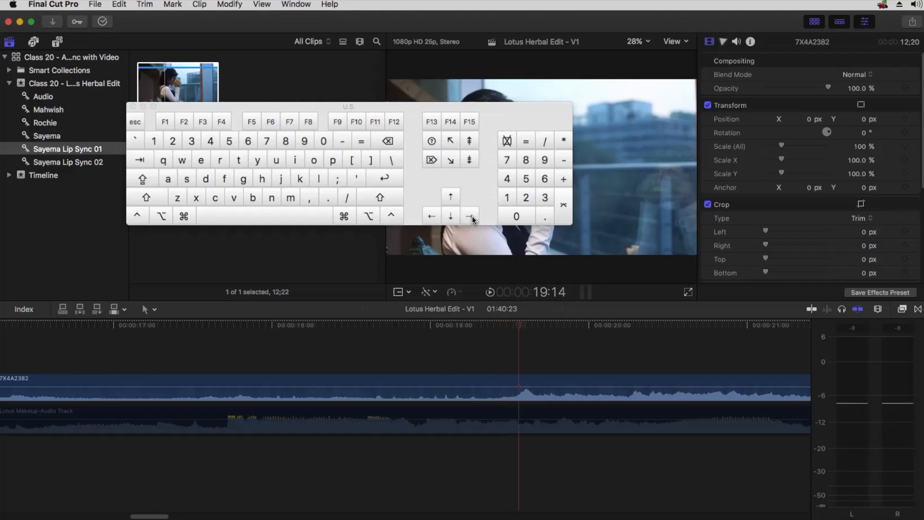
Add a marker to connected clip 7X4A2382 at 19:14 and close the on-screen keyboard.
{"action": "left_click", "coordinate": [516, 389]}
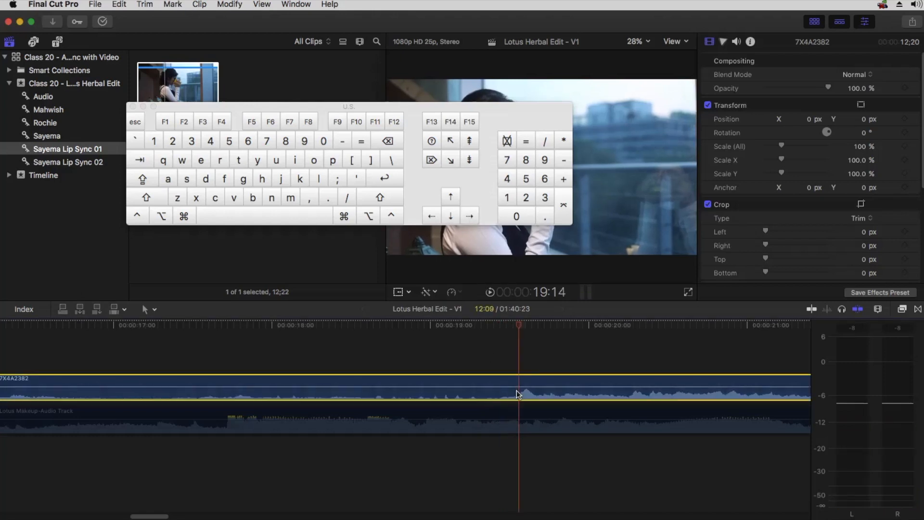
{"action": "key", "text": "m"}
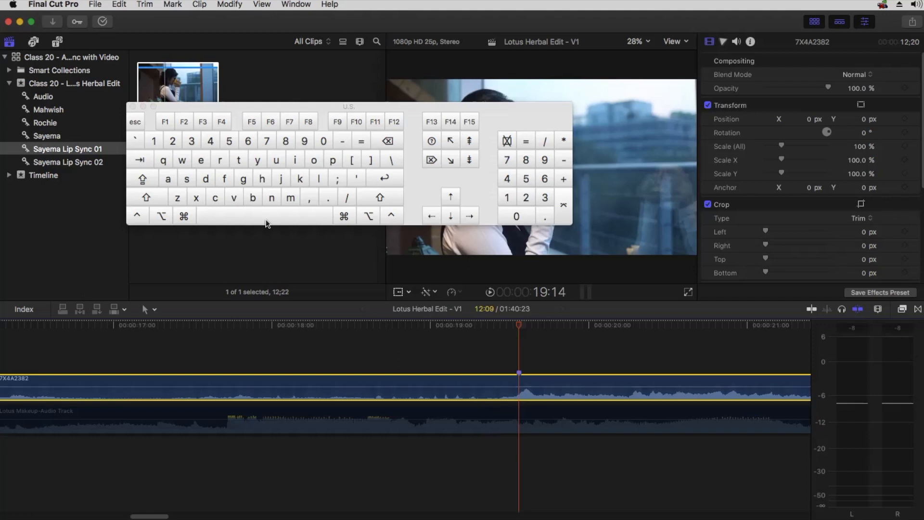
{"action": "left_click", "coordinate": [132, 107]}
Move connected clip 7X4A2382 about 3 seconds earlier, bringing its marker closer to the audio track's 13:10 marker.
{"action": "left_click", "coordinate": [529, 354]}
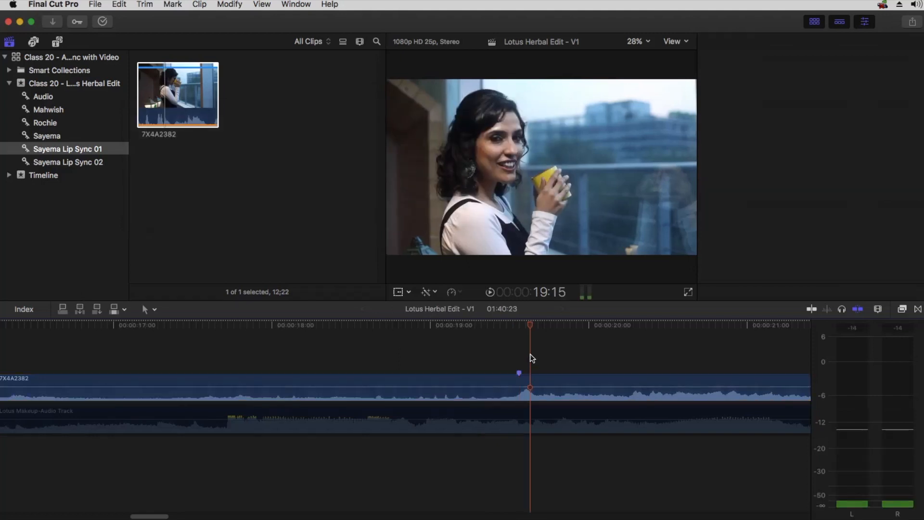
{"action": "key", "text": "super+minus"}
{"action": "key", "text": "super+minus"}
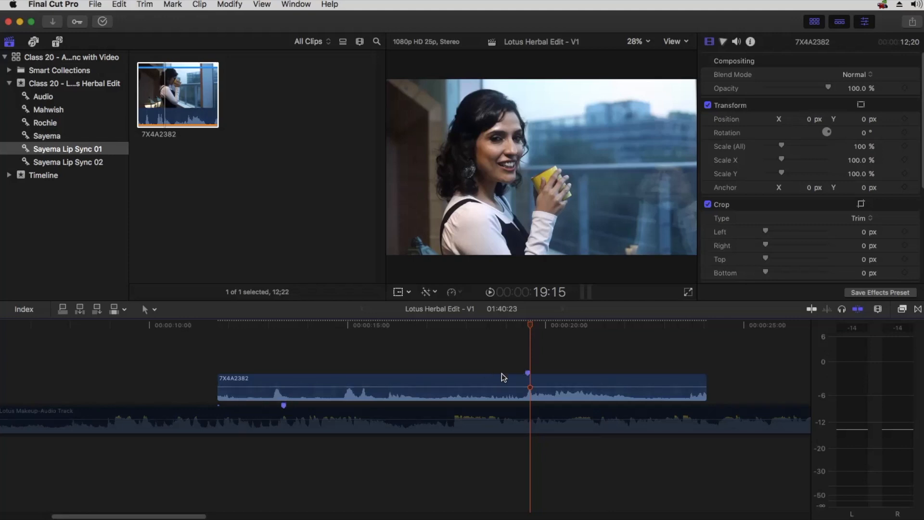
{"action": "mouse_move", "coordinate": [555, 380]}
{"action": "left_mouse_down"}
{"action": "mouse_move", "coordinate": [320, 382]}
{"action": "mouse_move", "coordinate": [398, 373]}
{"action": "mouse_move", "coordinate": [437, 383]}
{"action": "left_mouse_up"}
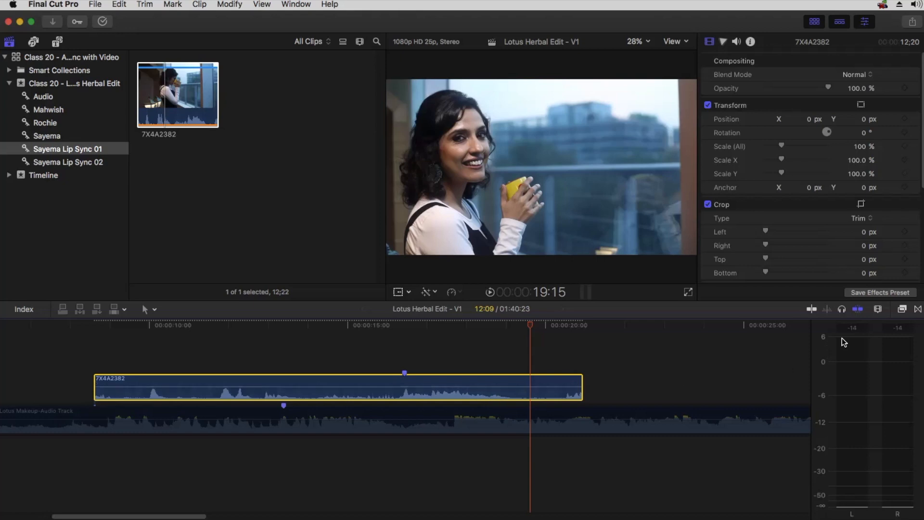
With snapping turned off, move connected clip 7X4A2382 about 2 seconds earlier, and turn snapping back on.
{"action": "left_click", "coordinate": [857, 309]}
{"action": "left_click_drag", "start_coordinate": [449, 392], "coordinate": [380, 391]}
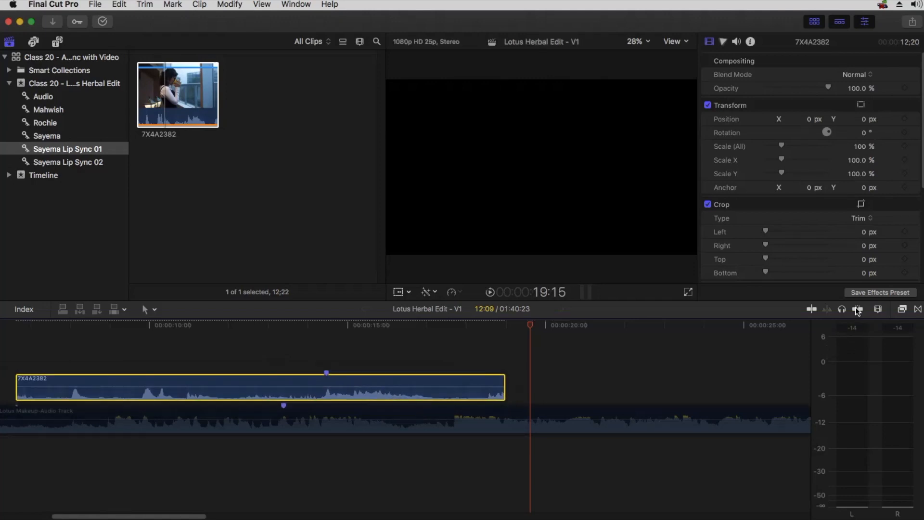
{"action": "left_click", "coordinate": [857, 309]}
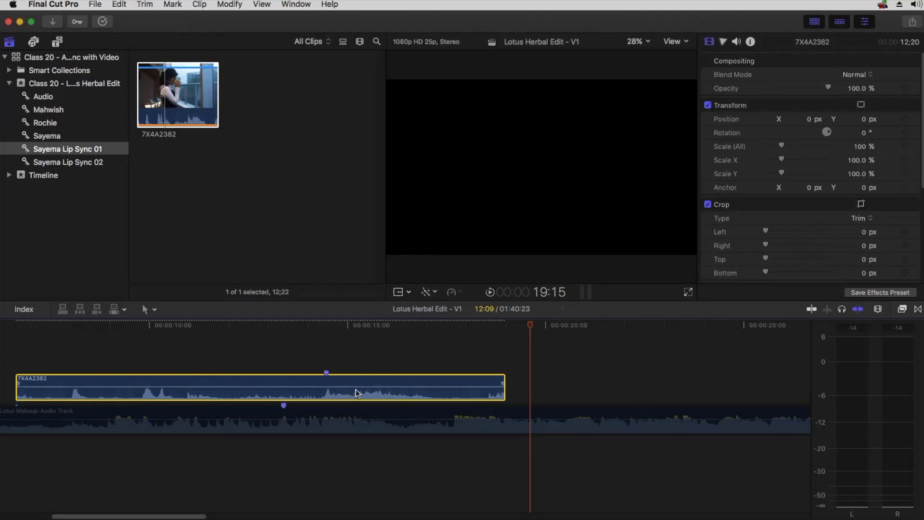
Move connected clip 7X4A2382 2:24 earlier so its marker snaps into line with the audio track's 13:10 marker.
{"action": "left_click_drag", "start_coordinate": [499, 391], "coordinate": [434, 394]}
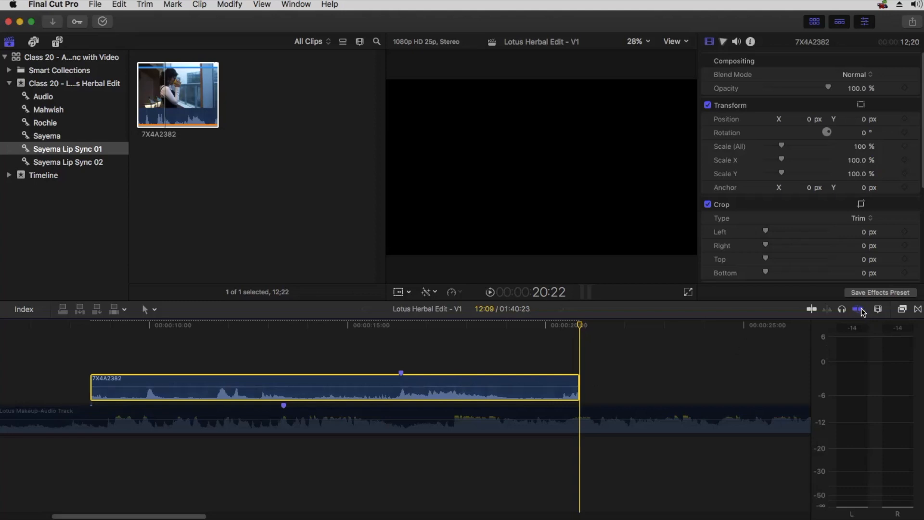
{"action": "left_click_drag", "start_coordinate": [424, 382], "coordinate": [316, 382]}
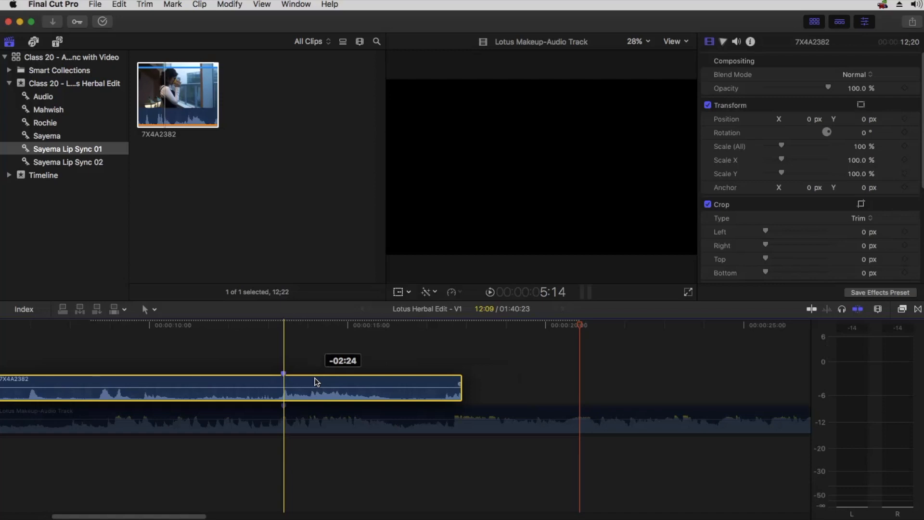
{"action": "left_click_drag", "start_coordinate": [316, 381], "coordinate": [316, 381]}
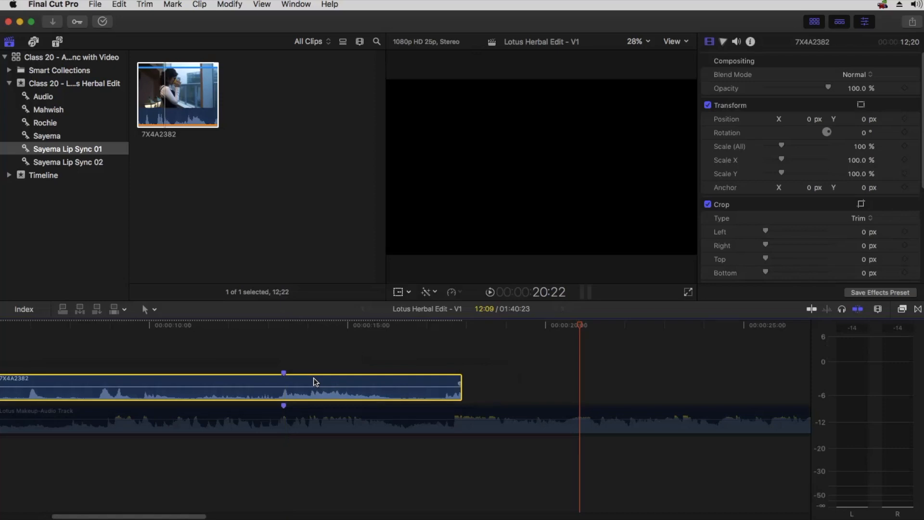
{"action": "scroll", "coordinate": [423, 361], "scroll_direction": "left", "scroll_amount": 5}
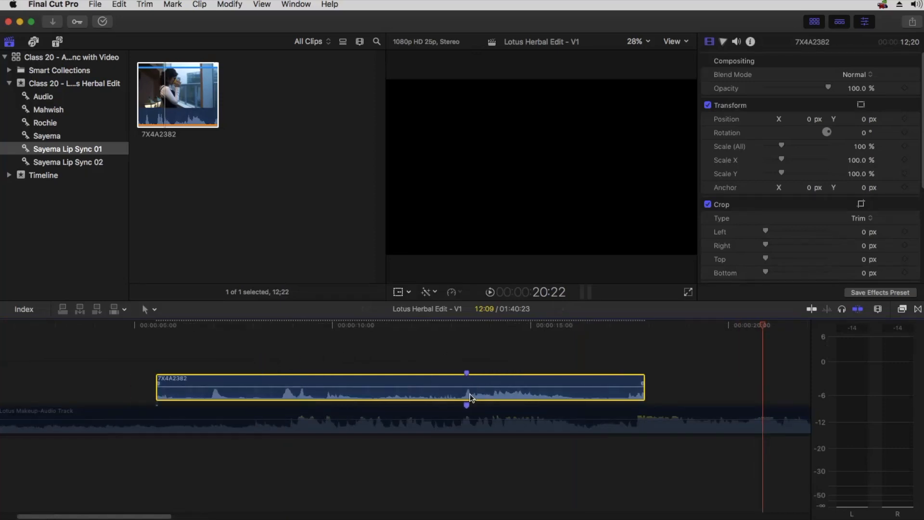
{"action": "left_click_drag", "start_coordinate": [469, 386], "coordinate": [470, 386]}
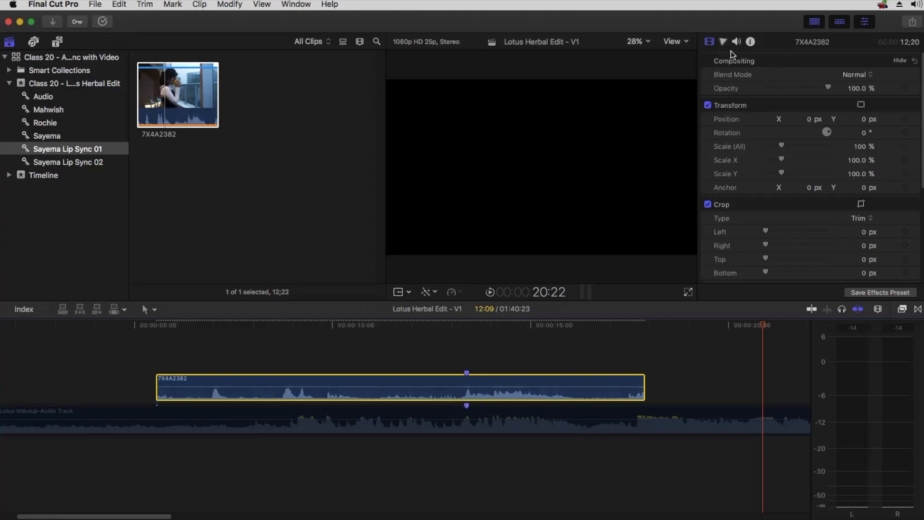
Show the audio settings of connected clip 7X4A2382 and lower its volume to -∞ dB.
{"action": "mouse_move", "coordinate": [490, 386]}
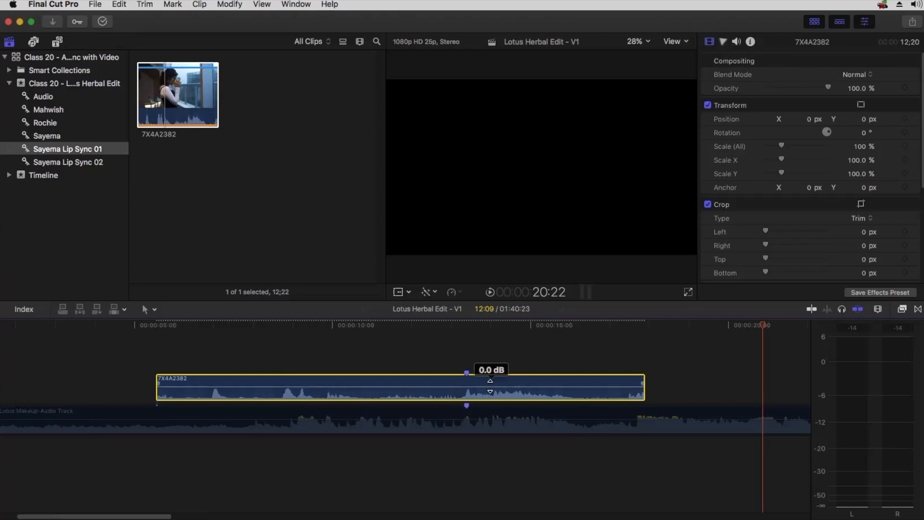
{"action": "left_click", "coordinate": [736, 42]}
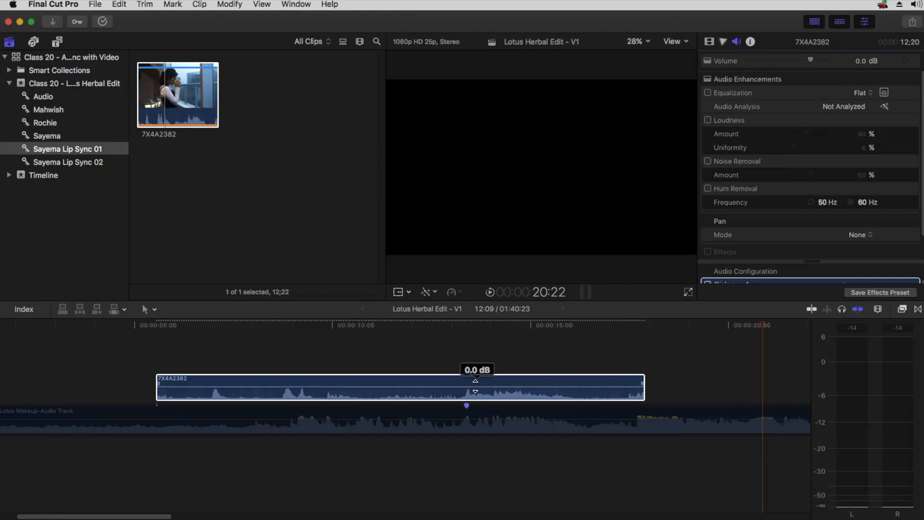
{"action": "left_click_drag", "start_coordinate": [475, 384], "coordinate": [481, 412]}
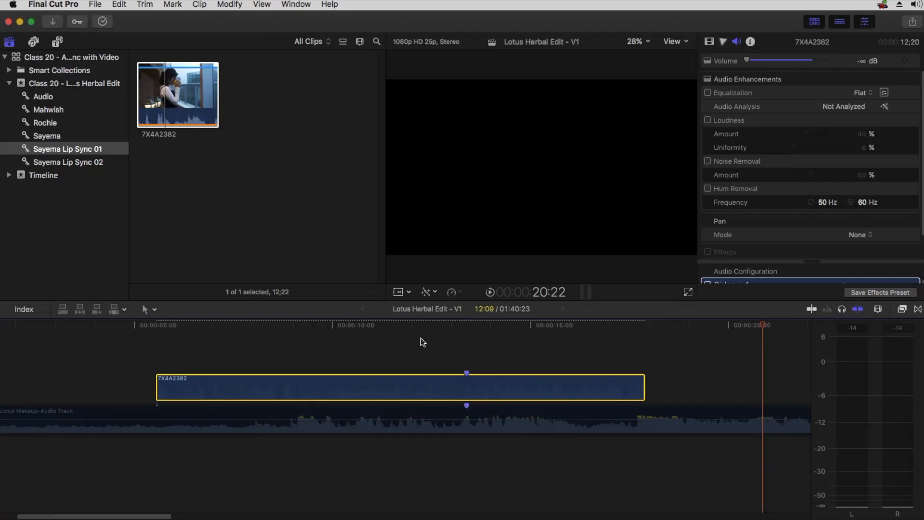
Play the timeline from 11:14 to 14:05, and re-enable the Lotus Makeup-Audio Track clip.
{"action": "left_click", "coordinate": [399, 325]}
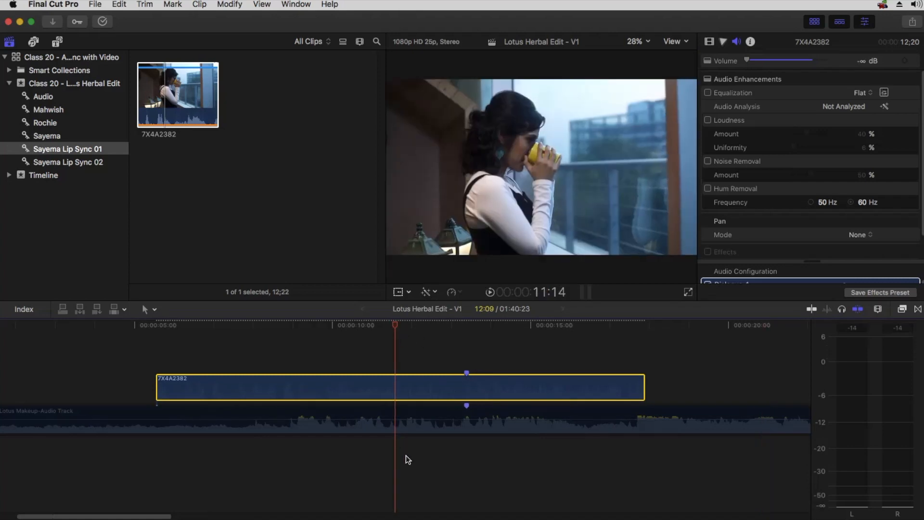
{"action": "key", "text": "space"}
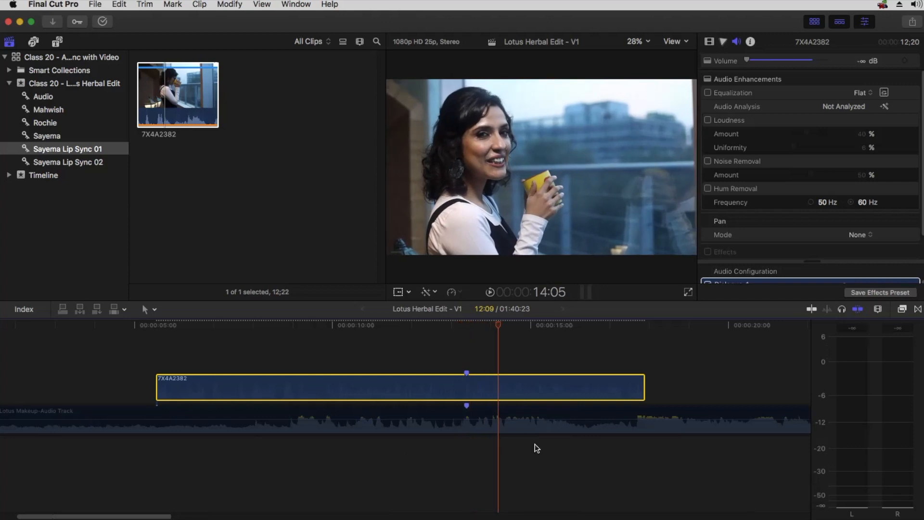
{"action": "left_click", "coordinate": [476, 429]}
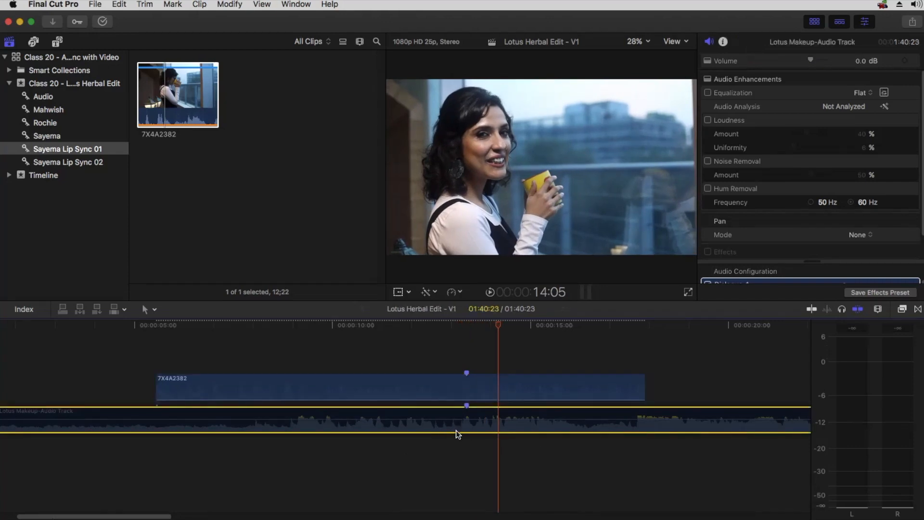
{"action": "right_click", "coordinate": [457, 428]}
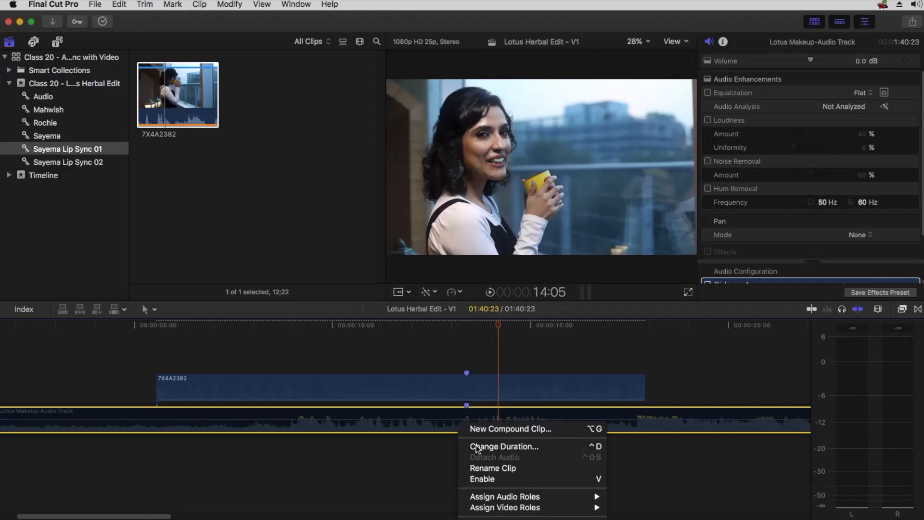
{"action": "left_click", "coordinate": [482, 479]}
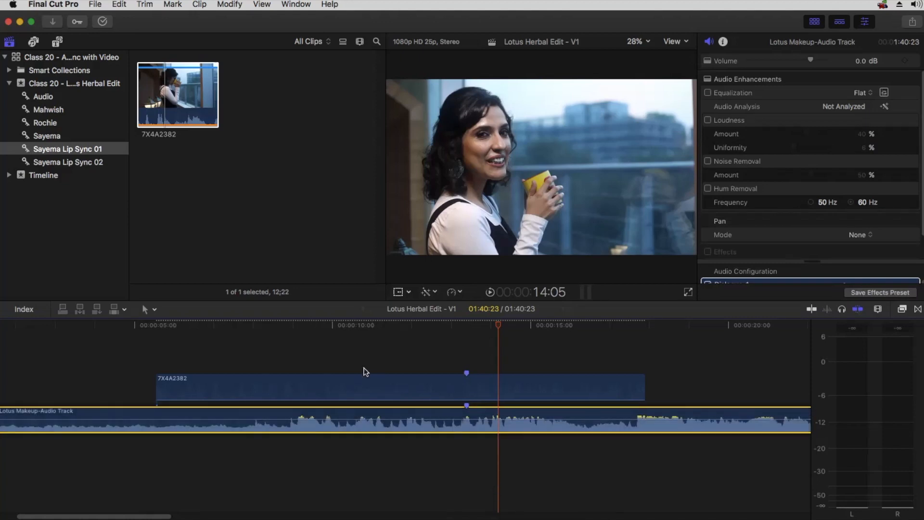
Play the timeline from 8:23, and again from just before the markers, to check the lip sync against the audio track.
{"action": "left_click", "coordinate": [289, 326]}
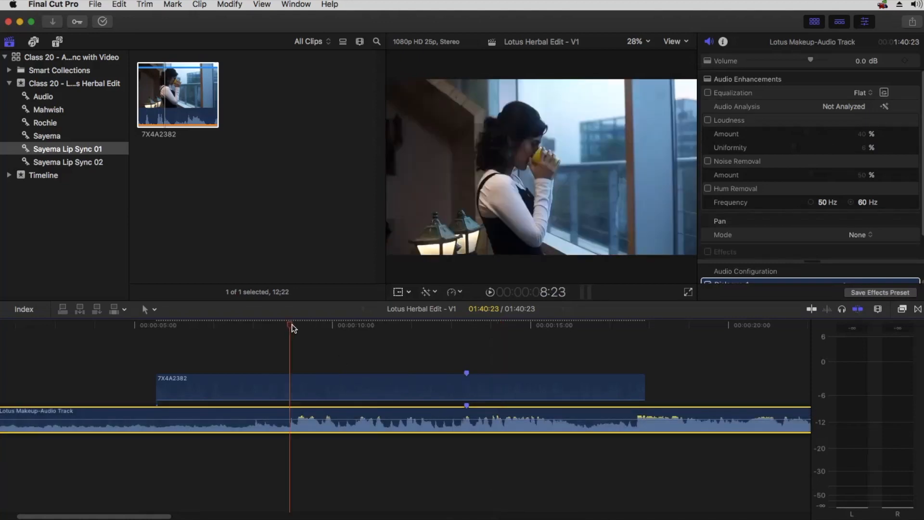
{"action": "key", "text": "space"}
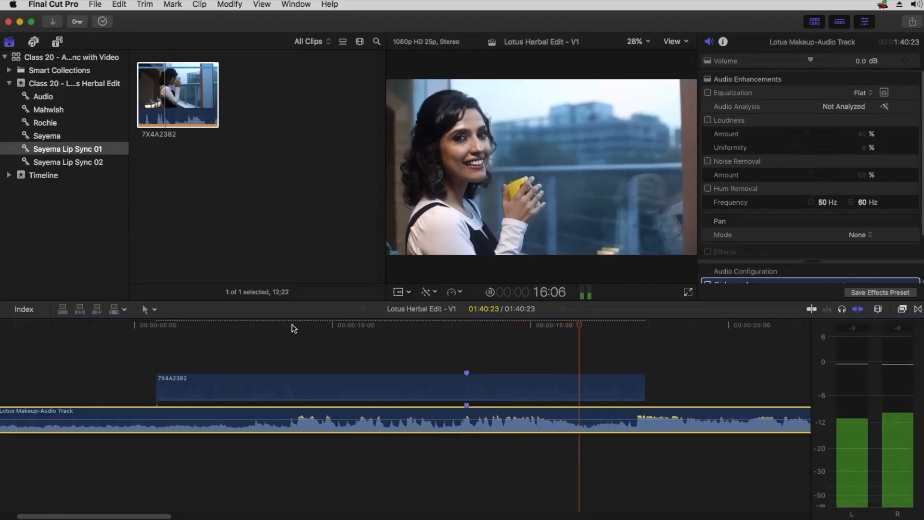
{"action": "key", "text": "space"}
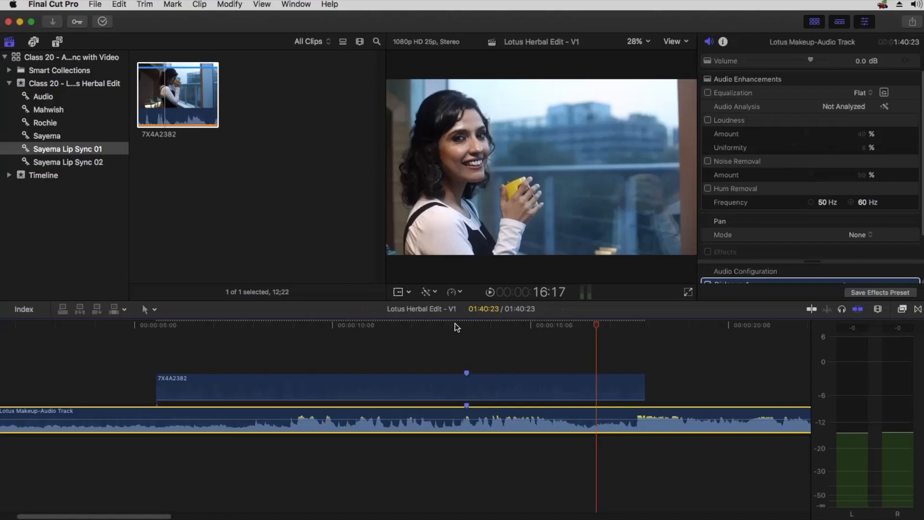
{"action": "left_click", "coordinate": [441, 325]}
{"action": "key", "text": "space"}
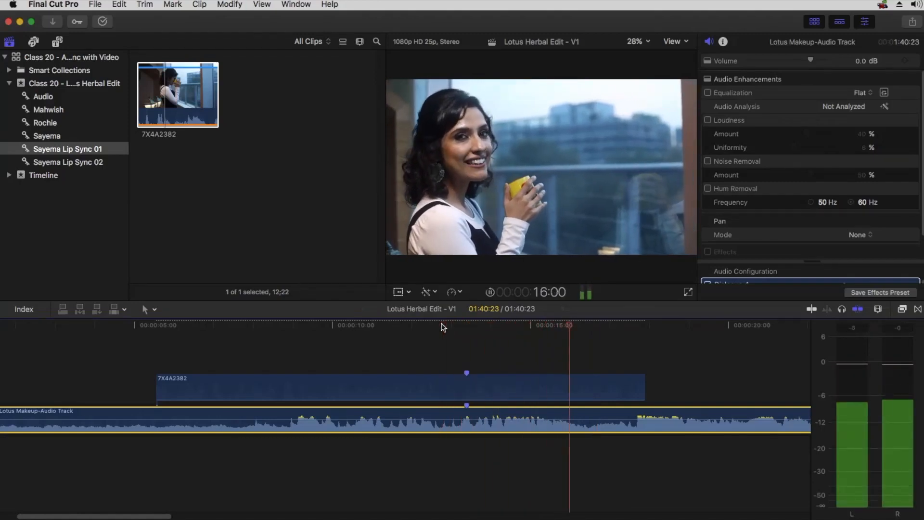
{"action": "key", "text": "space"}
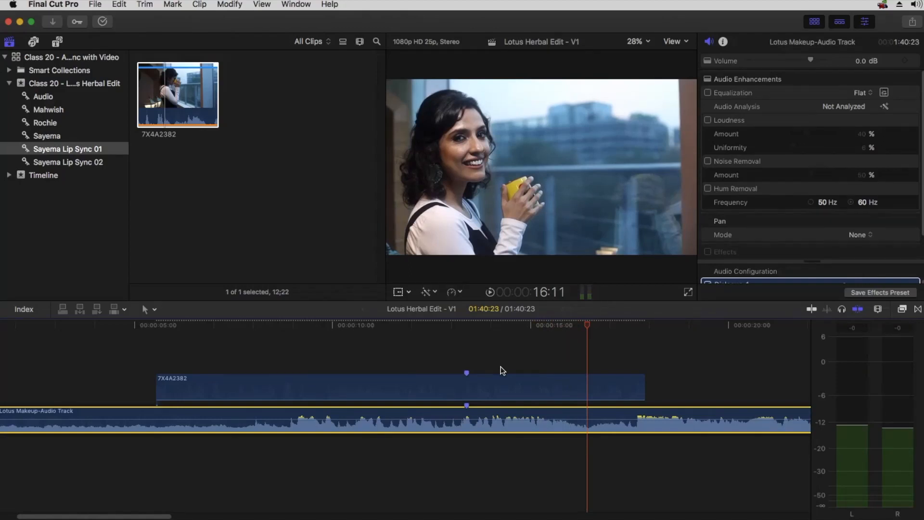
Show the Lip Sync 02 keyword collection, look up its line in the Microsoft Word script, and return to Final Cut Pro.
{"action": "key", "text": "super+minus"}
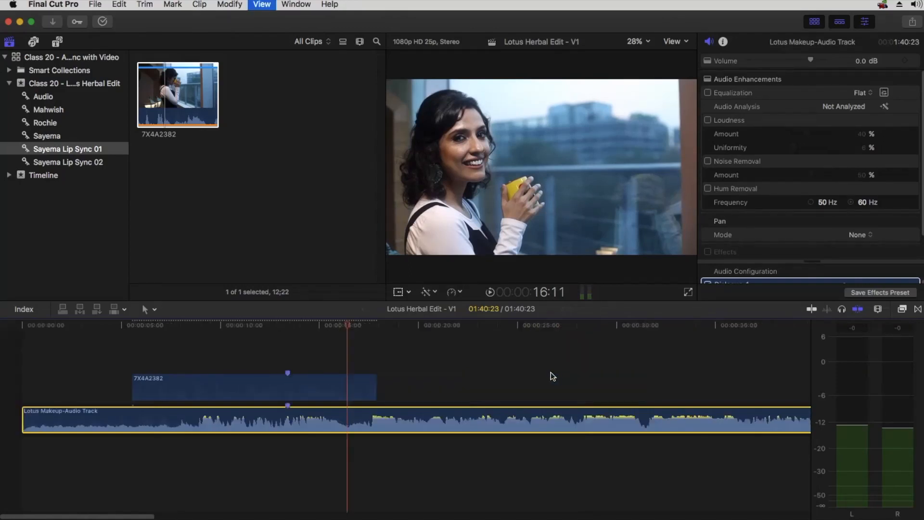
{"action": "left_click", "coordinate": [53, 161]}
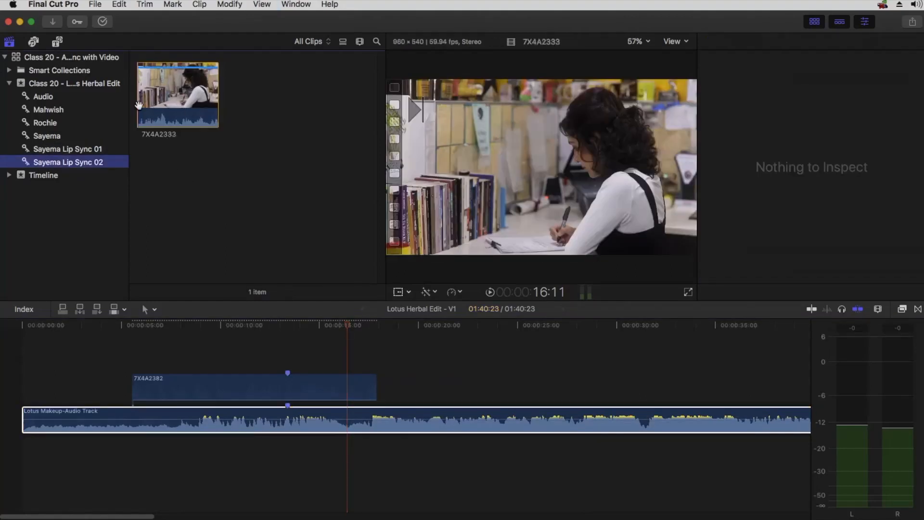
{"action": "key", "text": "super+Tab"}
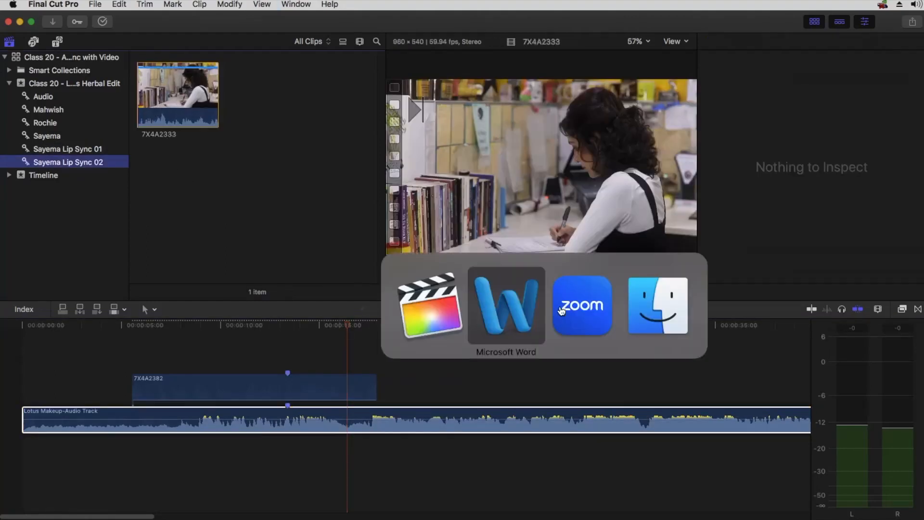
{"action": "left_click", "coordinate": [497, 309]}
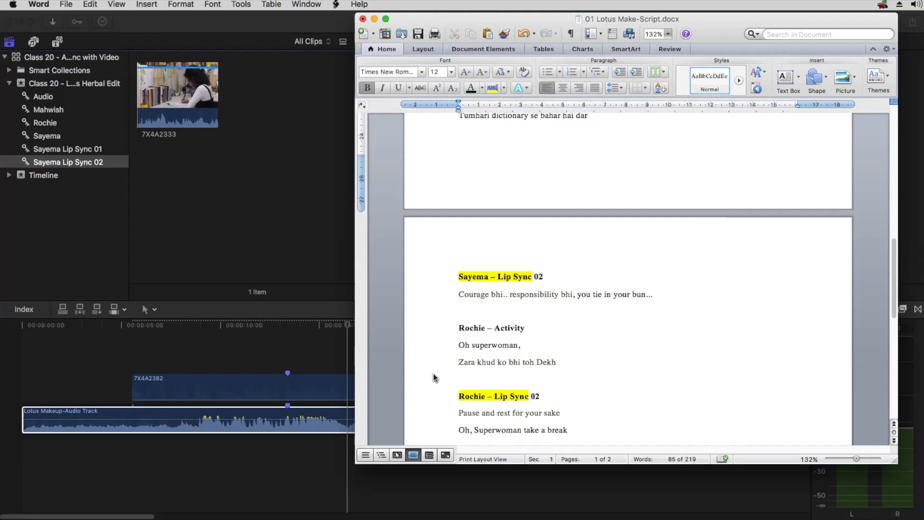
{"action": "key", "text": "super+Tab"}
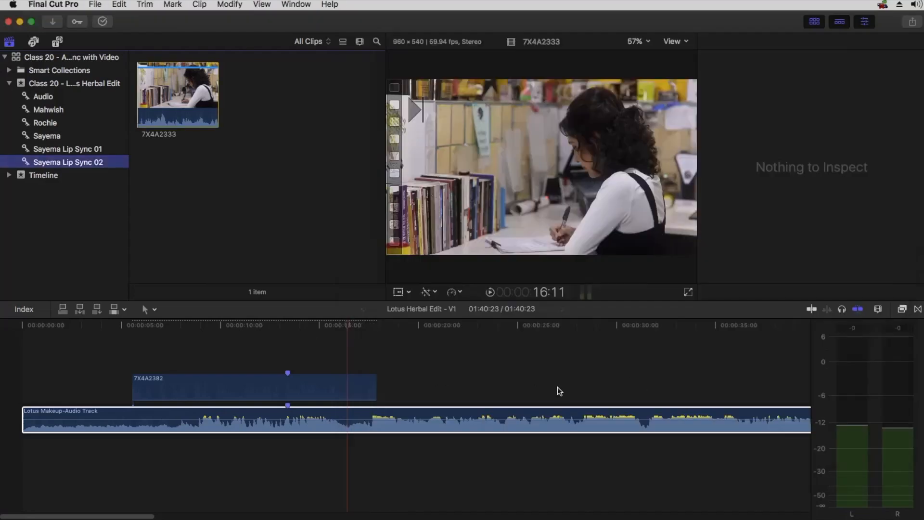
Play the timeline from 17:02 and follow the lines in the Microsoft Word script while the audio runs.
{"action": "left_click", "coordinate": [360, 347]}
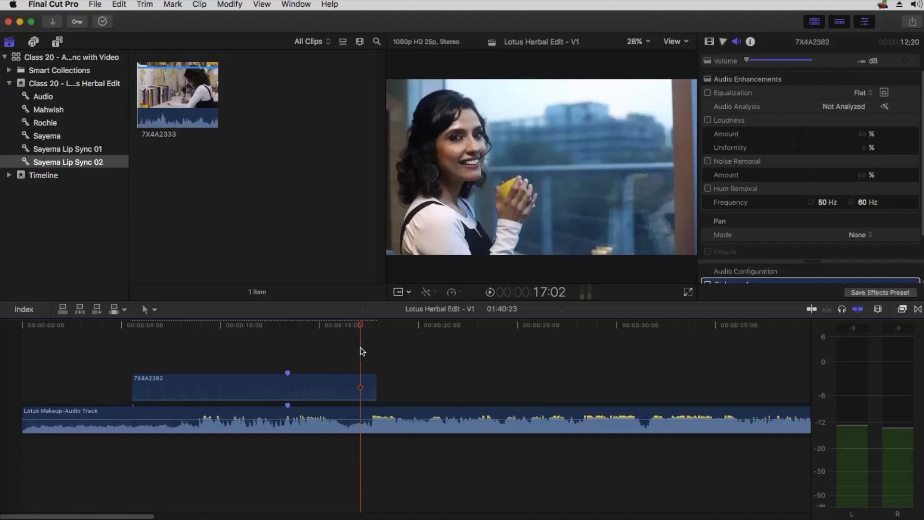
{"action": "key", "text": "space"}
{"action": "key", "text": "super+Tab"}
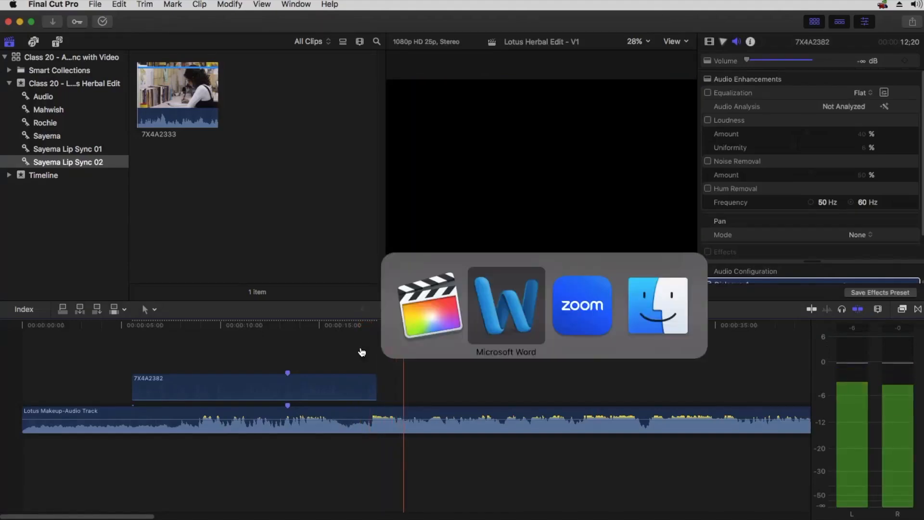
{"action": "scroll", "coordinate": [569, 288], "scroll_direction": "up", "scroll_amount": 10}
{"action": "scroll", "coordinate": [571, 275], "scroll_direction": "down", "scroll_amount": 3}
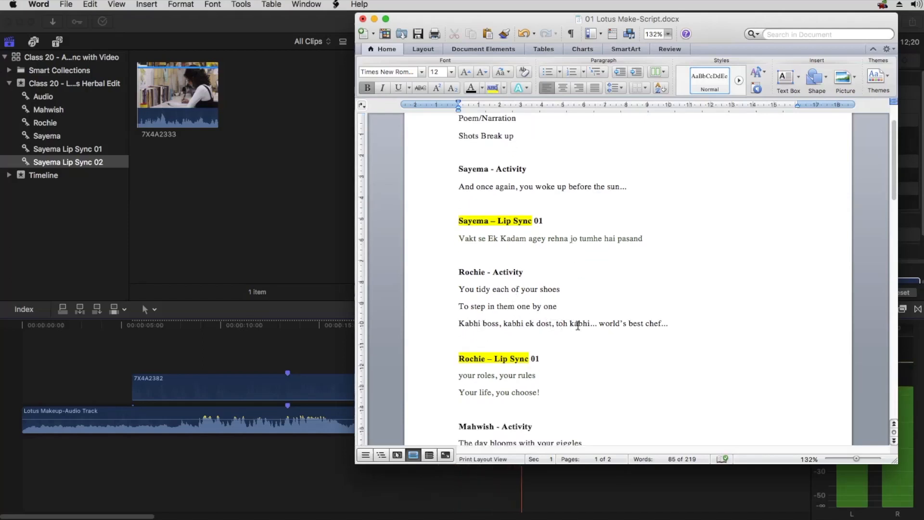
{"action": "scroll", "coordinate": [674, 322], "scroll_direction": "down", "scroll_amount": 2}
{"action": "scroll", "coordinate": [673, 322], "scroll_direction": "down", "scroll_amount": 4}
{"action": "scroll", "coordinate": [673, 321], "scroll_direction": "down", "scroll_amount": 3}
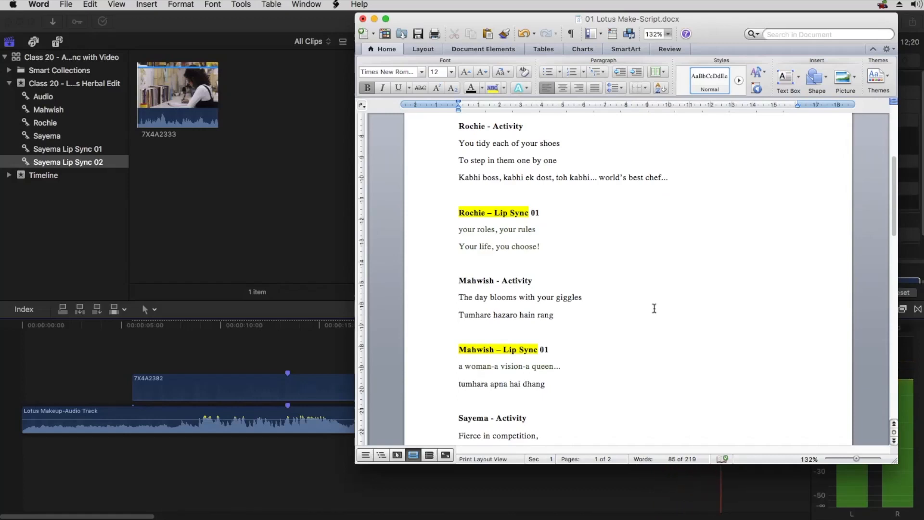
Return to Final Cut Pro, stop playback at 36:14, and play the audio track onward to 45:24 with a pause at 40:09.
{"action": "left_click", "coordinate": [282, 345]}
{"action": "key", "text": "space"}
{"action": "key", "text": "h"}
{"action": "left_click_drag", "start_coordinate": [666, 331], "coordinate": [261, 365]}
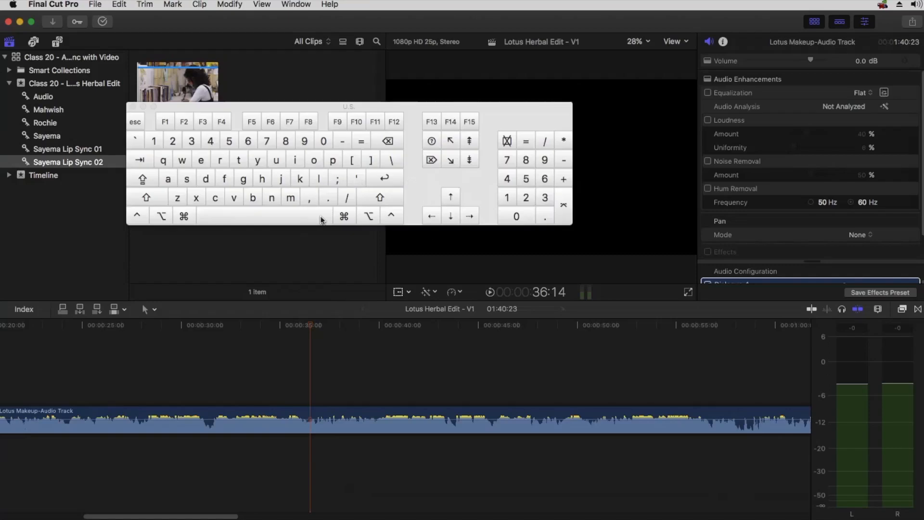
{"action": "left_click", "coordinate": [320, 179]}
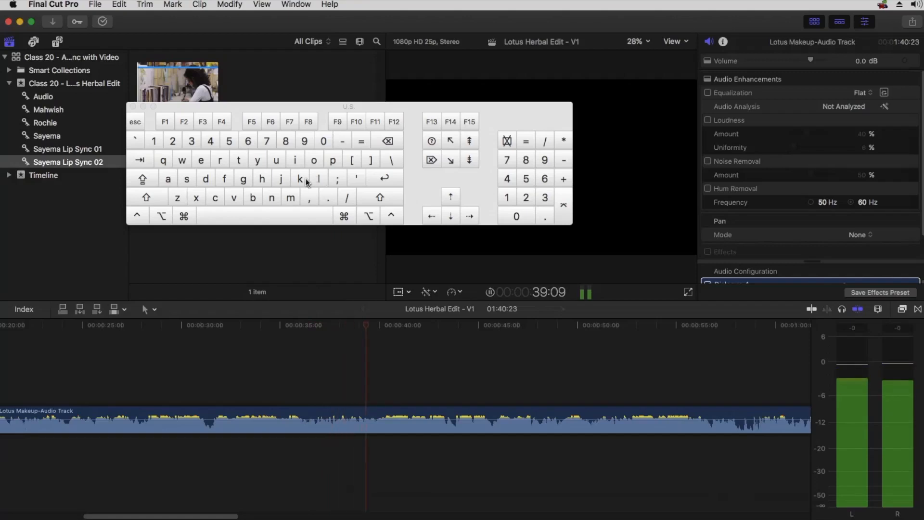
{"action": "left_click", "coordinate": [300, 179]}
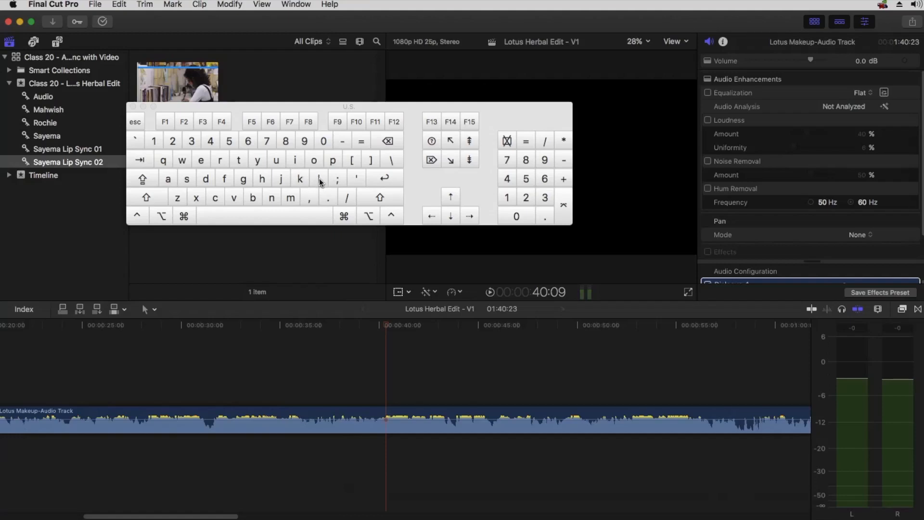
{"action": "left_click", "coordinate": [319, 181]}
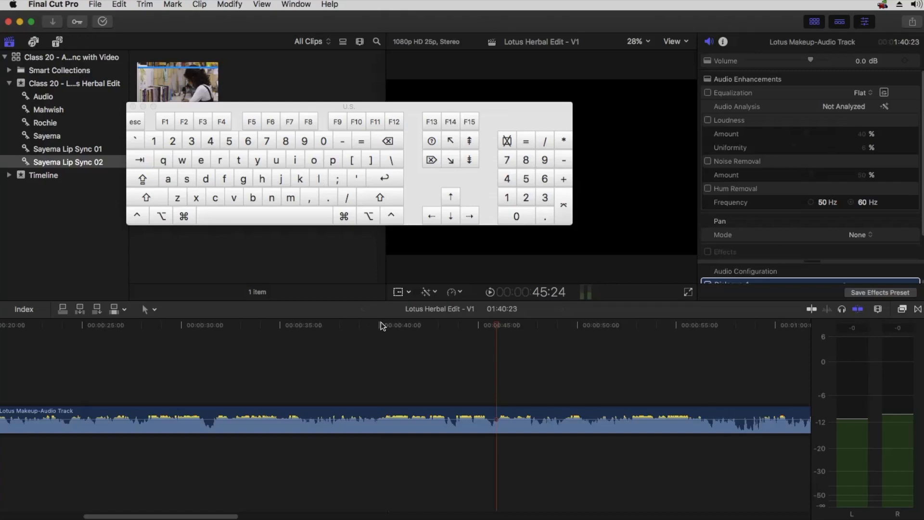
Play the audio track from 32:15, follow the Microsoft Word script down to the Lip Sync 02 line, and return to Final Cut Pro to stop playback.
{"action": "key", "text": "super+Tab"}
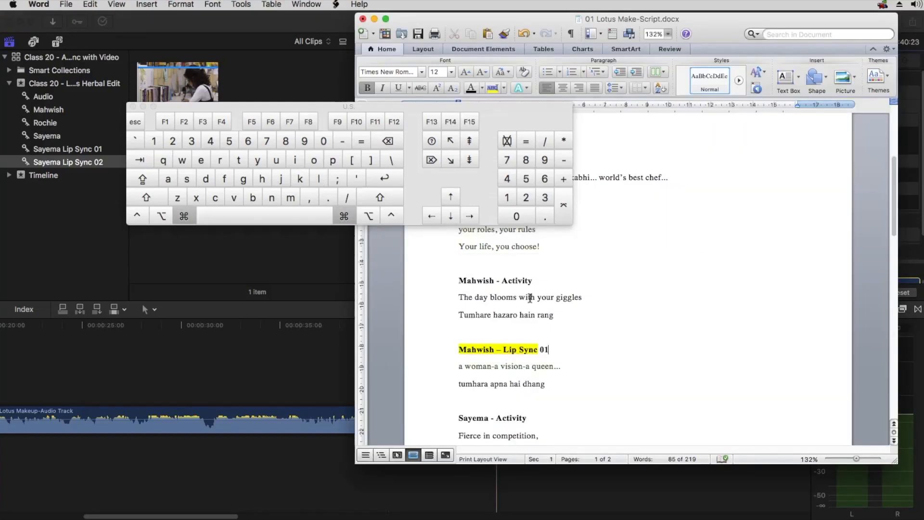
{"action": "left_click", "coordinate": [337, 359]}
{"action": "left_click", "coordinate": [233, 326]}
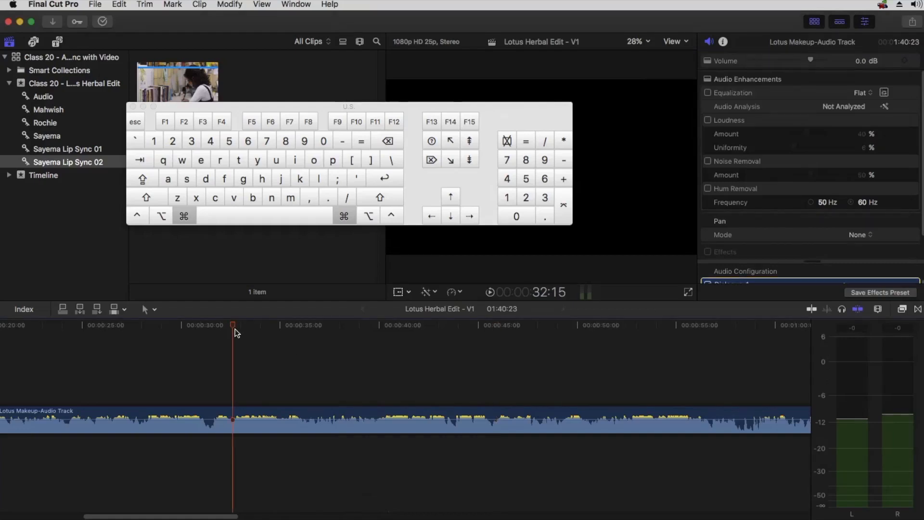
{"action": "key", "text": "space"}
{"action": "key", "text": "super+Tab"}
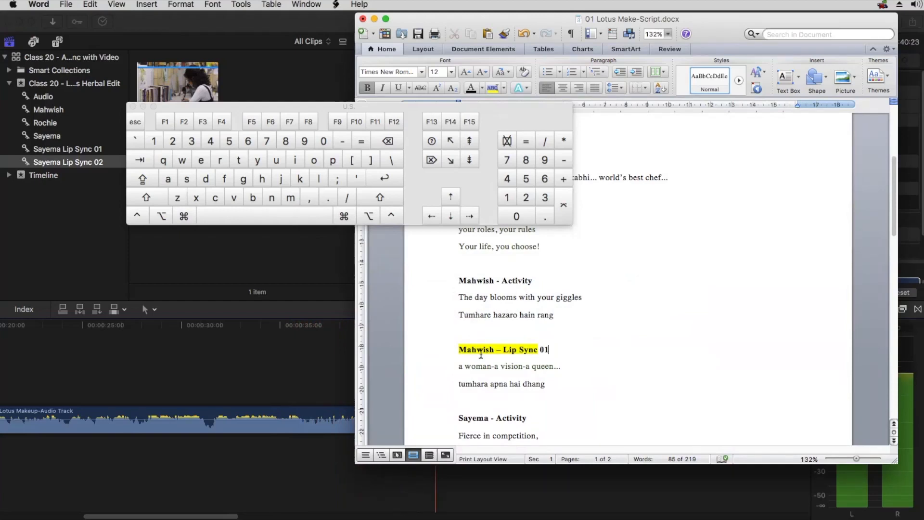
{"action": "scroll", "coordinate": [528, 358], "scroll_direction": "down", "scroll_amount": 2}
{"action": "scroll", "coordinate": [528, 358], "scroll_direction": "down", "scroll_amount": 4}
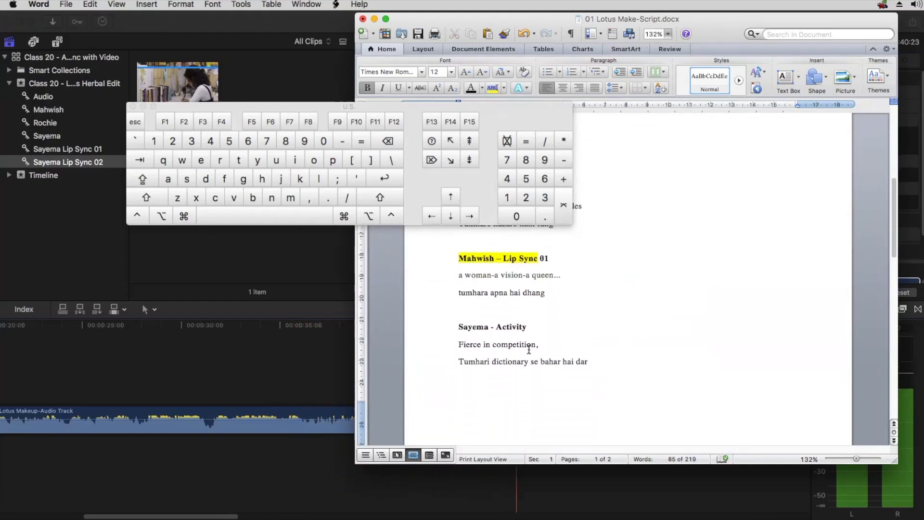
{"action": "scroll", "coordinate": [532, 323], "scroll_direction": "down", "scroll_amount": 4}
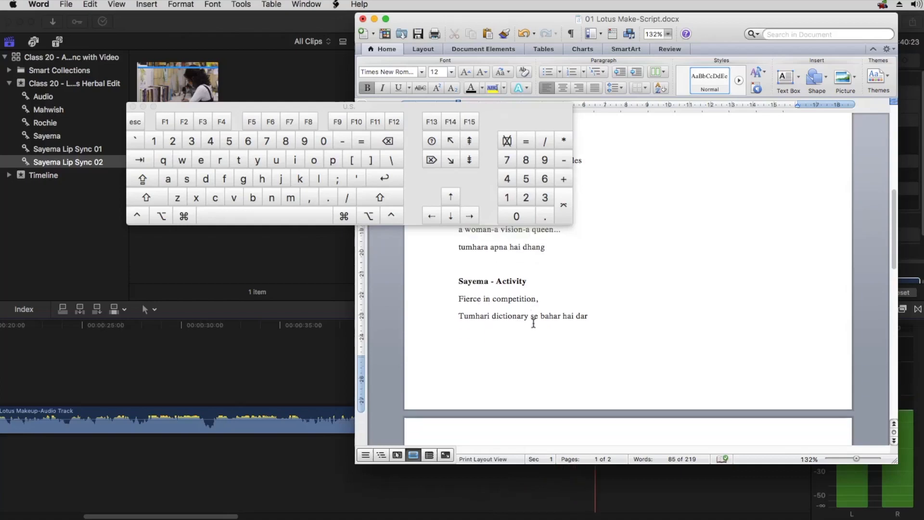
{"action": "scroll", "coordinate": [532, 323], "scroll_direction": "down", "scroll_amount": 2}
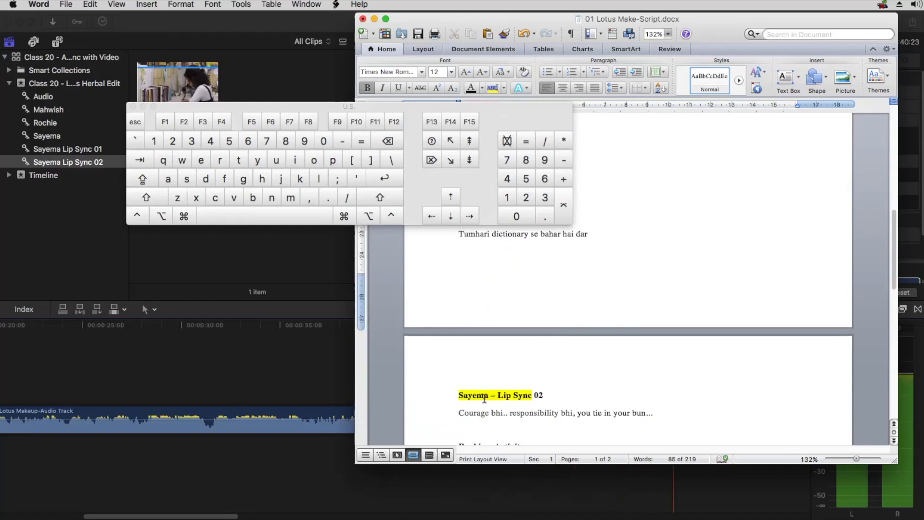
{"action": "left_click", "coordinate": [322, 359]}
{"action": "key", "text": "space"}
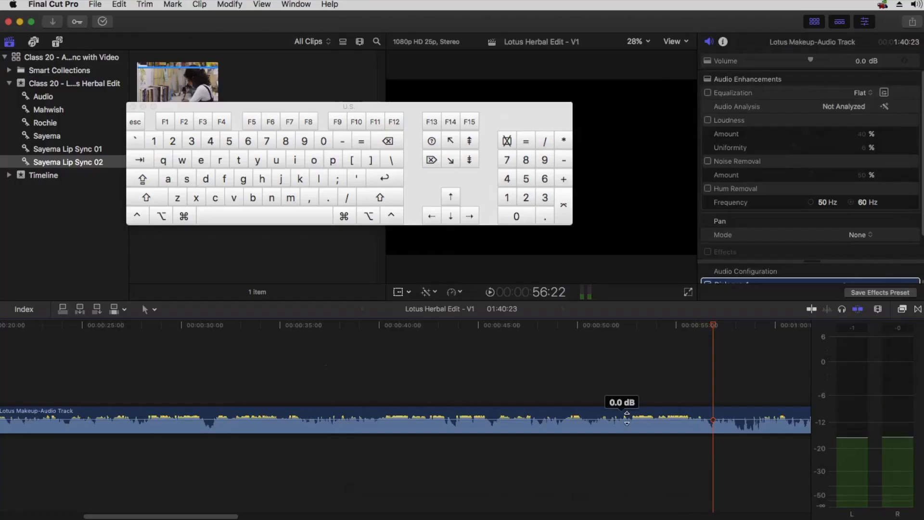
Replay the audio track from about 52:00 to find the start of the Lip Sync 02 line, and park the playhead at 53:03.
{"action": "left_click_drag", "start_coordinate": [640, 322], "coordinate": [618, 325]}
{"action": "key", "text": "space"}
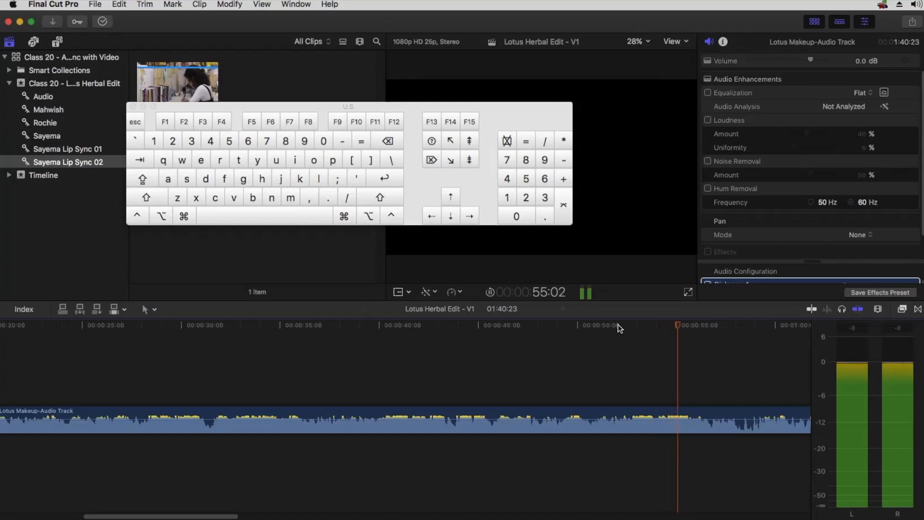
{"action": "key", "text": "space"}
{"action": "key", "text": "super+equal"}
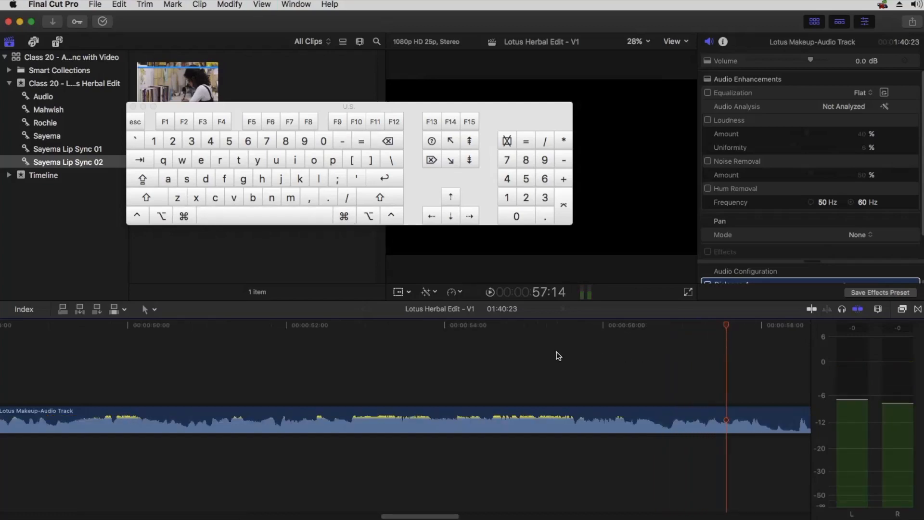
{"action": "left_click", "coordinate": [296, 346]}
{"action": "key", "text": "space"}
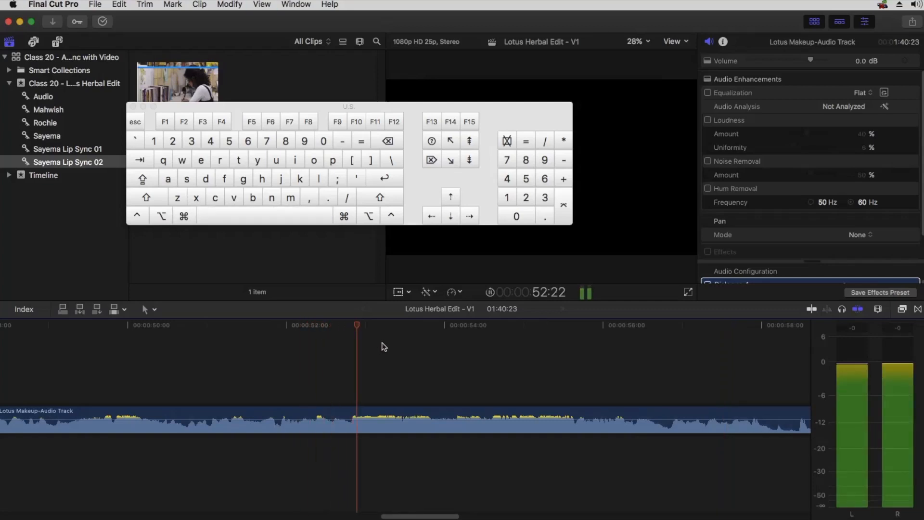
{"action": "key", "text": "space"}
{"action": "left_click_drag", "start_coordinate": [375, 327], "coordinate": [377, 327]}
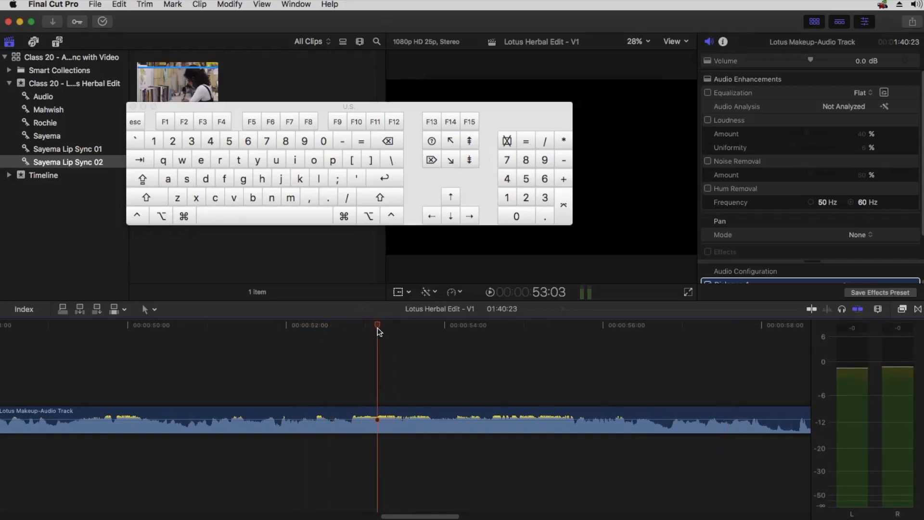
Add a marker to the audio track at 53:03 and close the on-screen keyboard.
{"action": "left_click", "coordinate": [391, 433]}
{"action": "key", "text": "m"}
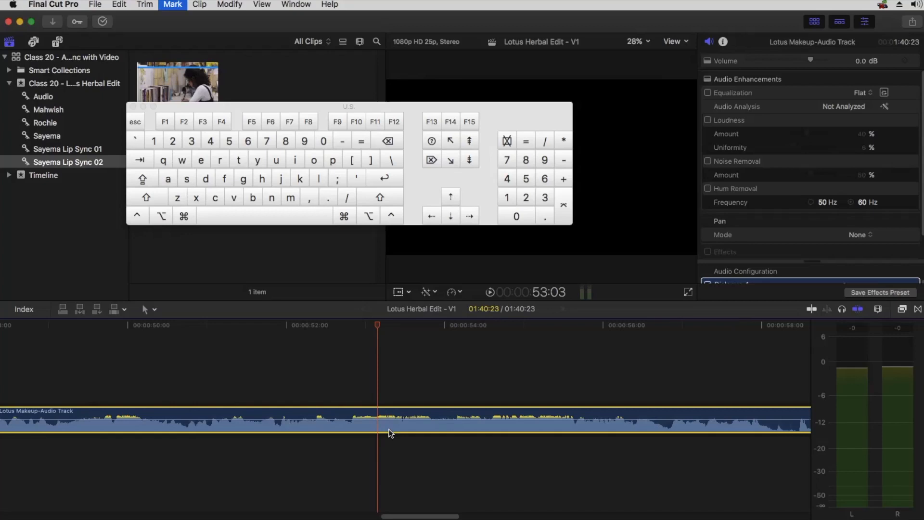
{"action": "left_click", "coordinate": [133, 106]}
{"action": "left_click", "coordinate": [31, 358]}
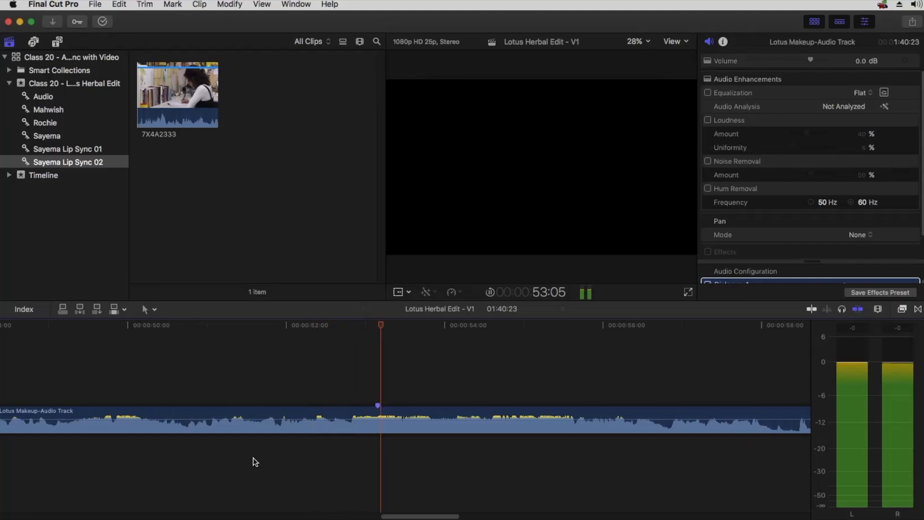
Check the playback at the 53:03 marker on the audio track and delete that marker.
{"action": "key", "text": "space"}
{"action": "left_click", "coordinate": [347, 347]}
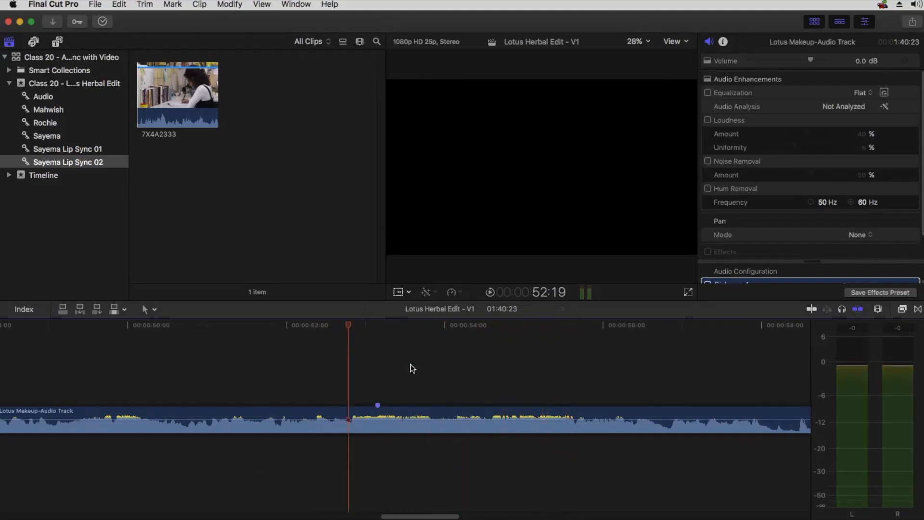
{"action": "key", "text": "super+equal"}
{"action": "right_click", "coordinate": [464, 404]}
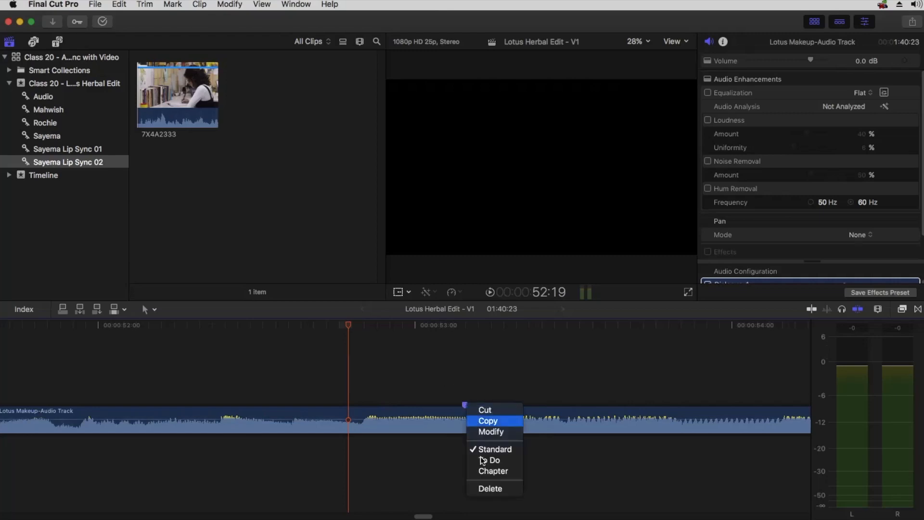
{"action": "left_click", "coordinate": [486, 485]}
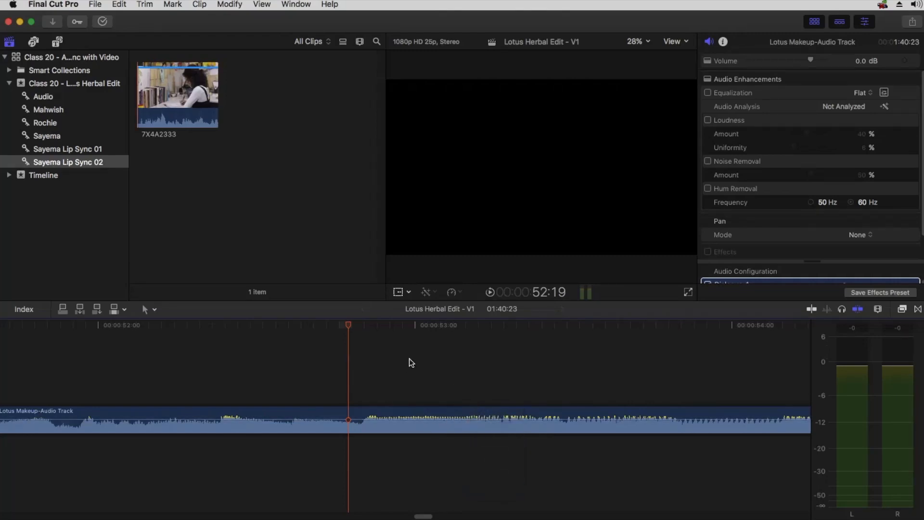
Step through the audio track frame by frame from 52:23 to pinpoint the first word of the Lip Sync 02 line.
{"action": "left_click", "coordinate": [394, 325]}
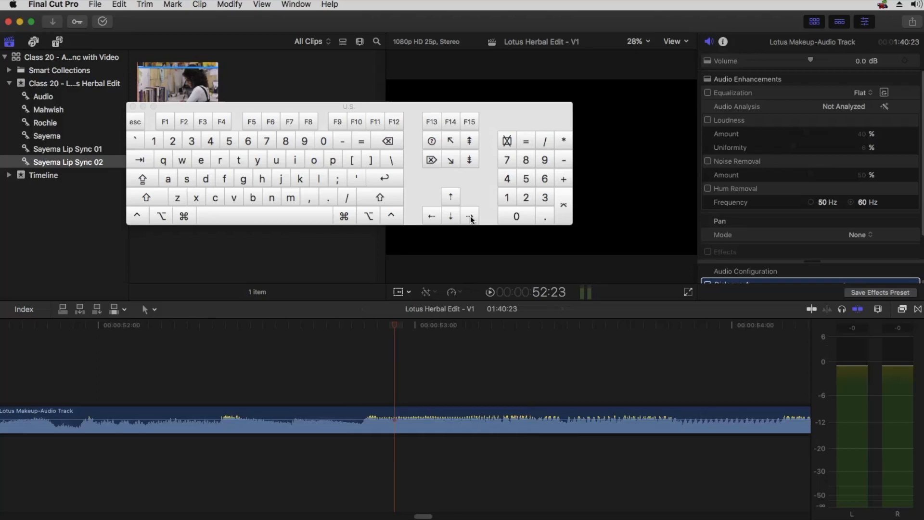
{"action": "left_click", "coordinate": [470, 218]}
{"action": "left_click", "coordinate": [470, 218]}
{"action": "left_click", "coordinate": [471, 219]}
{"action": "left_click", "coordinate": [470, 219]}
{"action": "left_click", "coordinate": [471, 219]}
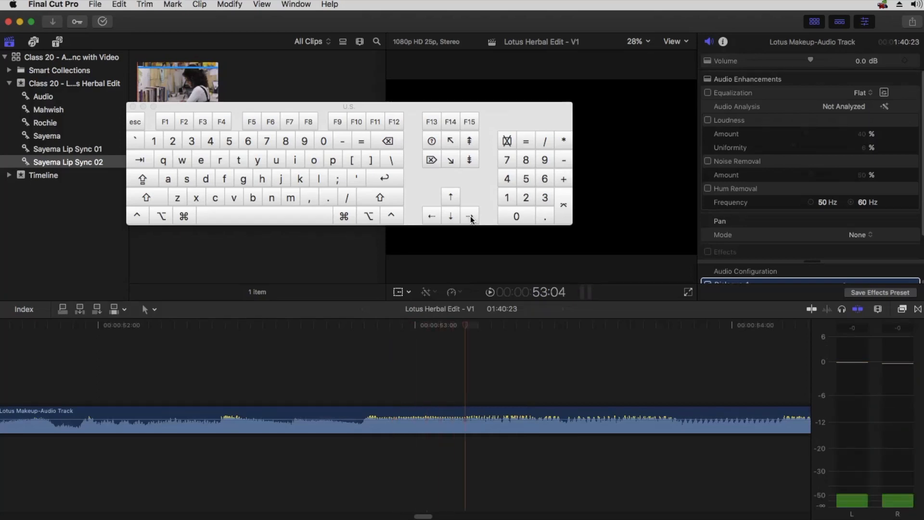
{"action": "key", "text": "Left"}
{"action": "key", "text": "Left"}
{"action": "key", "text": "Left"}
{"action": "key", "text": "Left"}
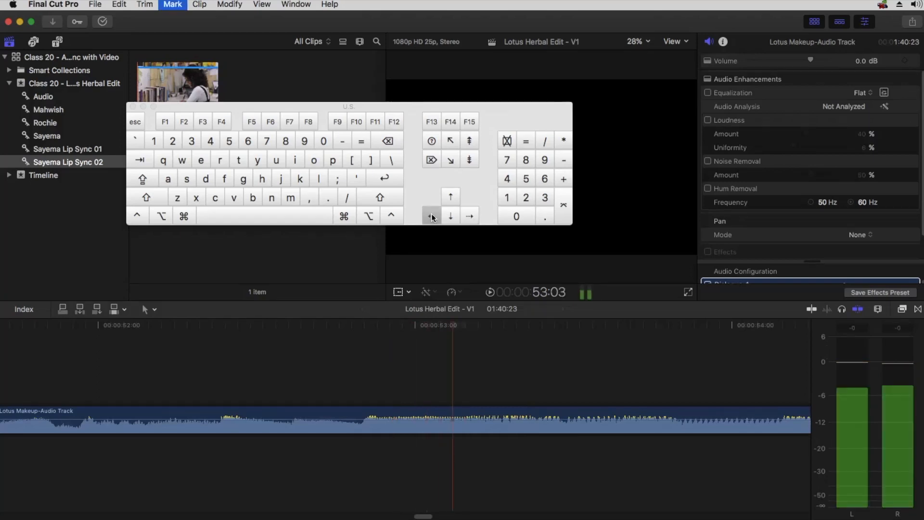
{"action": "left_click", "coordinate": [471, 214]}
{"action": "left_click", "coordinate": [471, 214]}
{"action": "left_click", "coordinate": [472, 214]}
{"action": "left_click", "coordinate": [472, 215]}
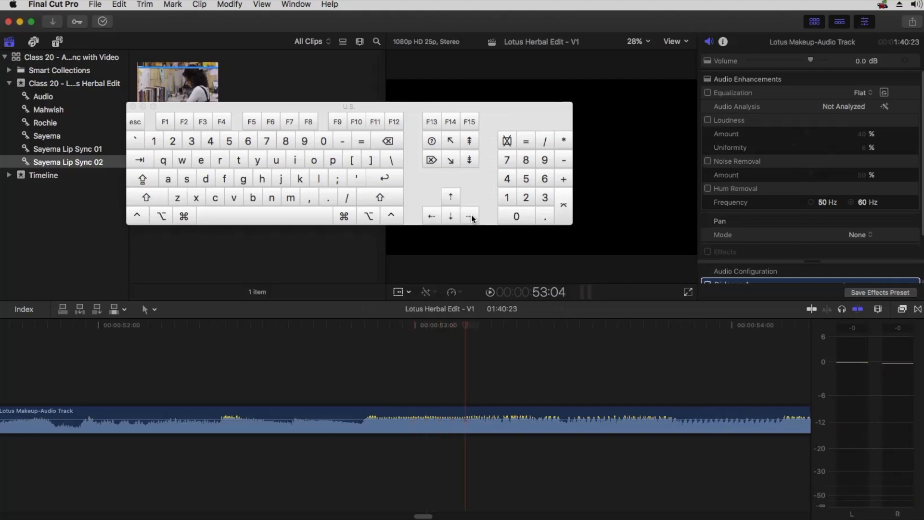
{"action": "left_click", "coordinate": [472, 214]}
{"action": "left_click", "coordinate": [471, 215]}
{"action": "left_click", "coordinate": [471, 215]}
{"action": "left_click", "coordinate": [471, 215]}
{"action": "left_click", "coordinate": [431, 216]}
{"action": "left_click", "coordinate": [431, 215]}
{"action": "left_click", "coordinate": [431, 216]}
{"action": "left_click", "coordinate": [431, 215]}
{"action": "left_click", "coordinate": [431, 215]}
{"action": "left_click", "coordinate": [431, 216]}
{"action": "left_click", "coordinate": [431, 215]}
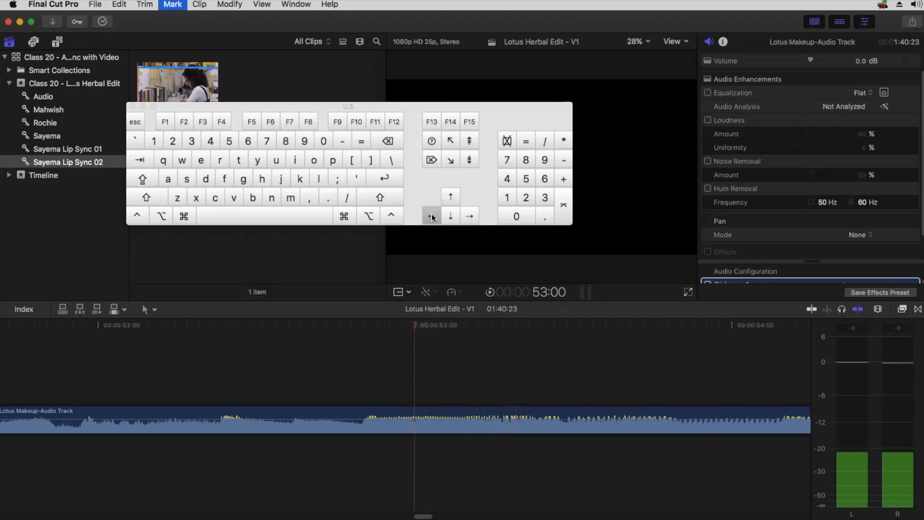
Move the playhead forward frame by frame to 53:04 and add a marker there on the audio track.
{"action": "left_click", "coordinate": [468, 215]}
{"action": "left_click", "coordinate": [468, 215]}
{"action": "left_click", "coordinate": [469, 215]}
{"action": "left_click", "coordinate": [468, 214]}
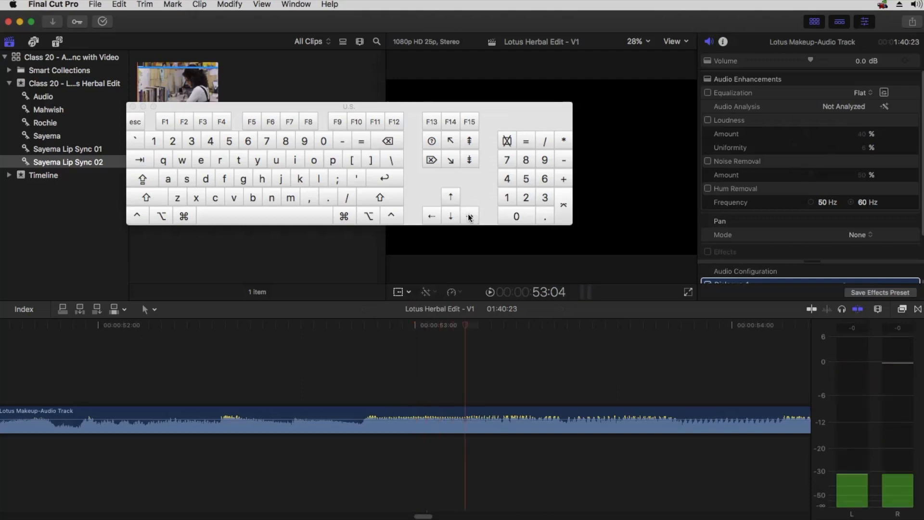
{"action": "left_click", "coordinate": [470, 430]}
{"action": "key", "text": "m"}
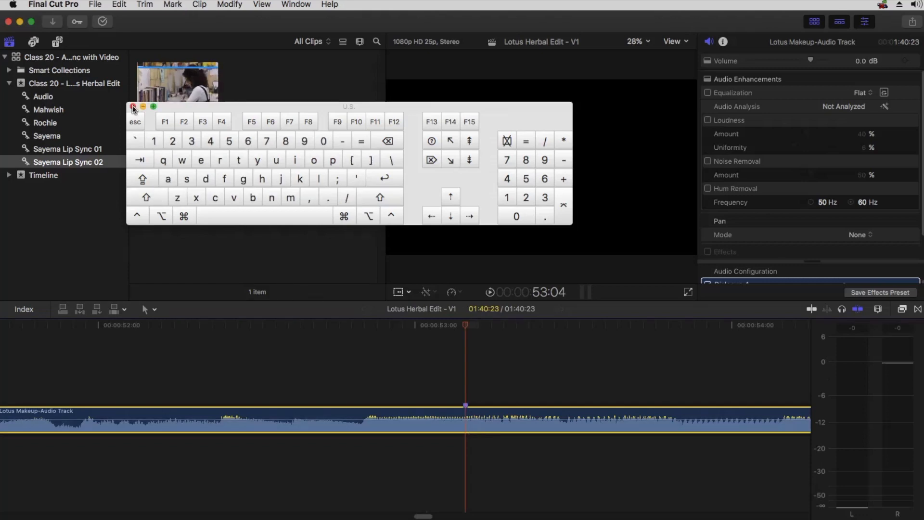
Connect the Lip Sync 02 clip 7X4A2333 above the audio track just before the 53:04 marker, and disable the audio track.
{"action": "left_click_drag", "start_coordinate": [167, 94], "coordinate": [347, 385]}
{"action": "left_click", "coordinate": [438, 428]}
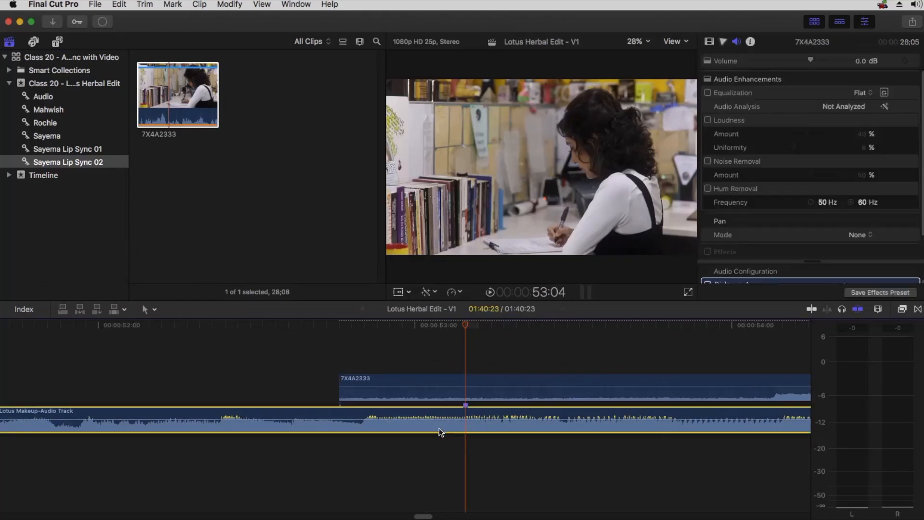
{"action": "key", "text": "super+minus"}
{"action": "key", "text": "super+minus"}
{"action": "key", "text": "super+minus"}
{"action": "key", "text": "super+minus"}
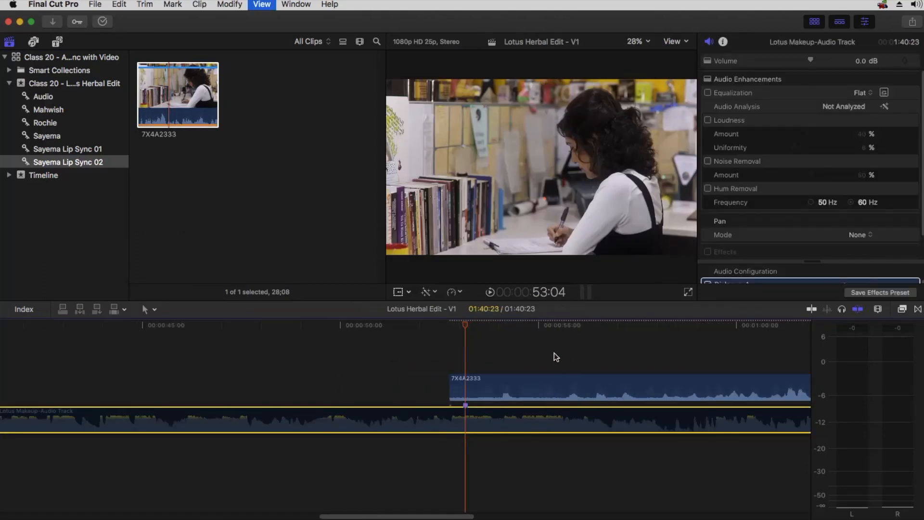
Play the connected clip 7X4A2333 from 58:16 and again from about 1:05:00 to find its spoken line.
{"action": "left_click", "coordinate": [575, 345]}
{"action": "key", "text": "h"}
{"action": "left_click_drag", "start_coordinate": [609, 358], "coordinate": [380, 360]}
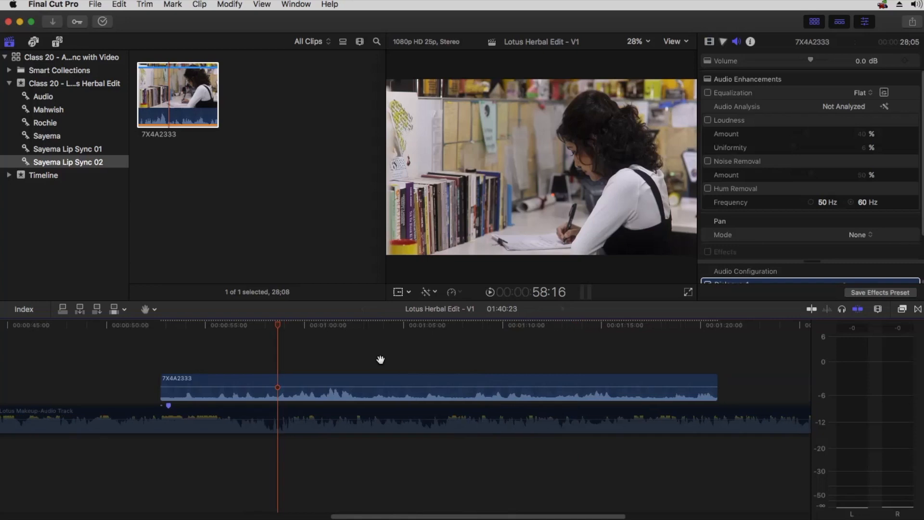
{"action": "key", "text": "space"}
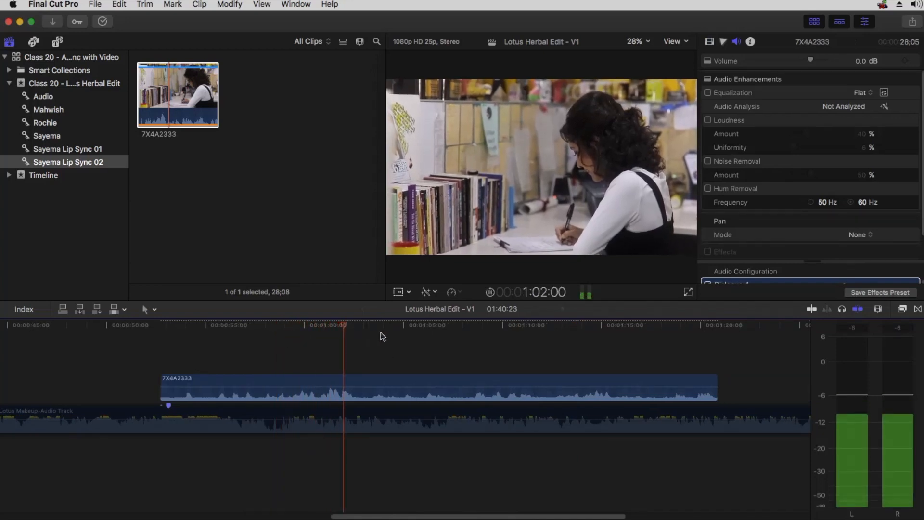
{"action": "left_click", "coordinate": [405, 326]}
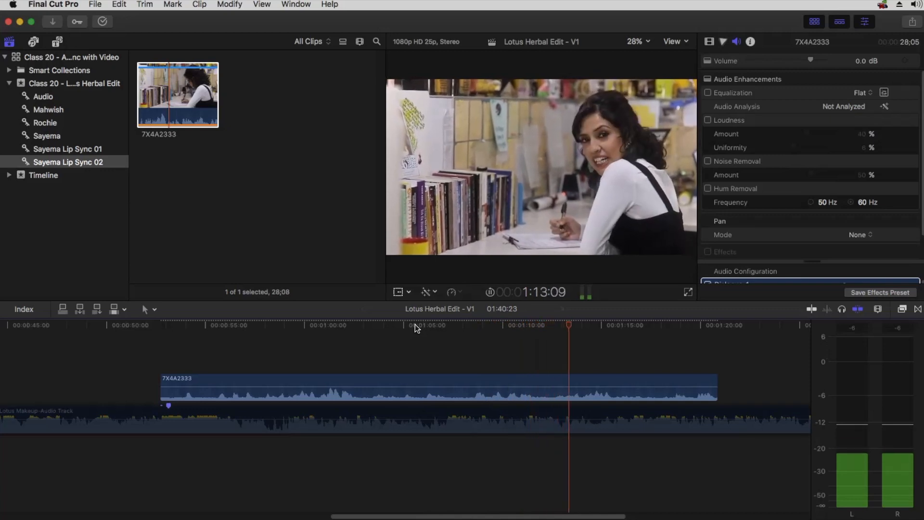
Replay clip 7X4A2333 from about 1:12:11 and again from about 1:13:03 to narrow down where the spoken line starts.
{"action": "left_click", "coordinate": [550, 326]}
{"action": "key", "text": "super+equal"}
{"action": "key", "text": "super+equal"}
{"action": "key", "text": "h"}
{"action": "left_click_drag", "start_coordinate": [578, 347], "coordinate": [383, 354]}
{"action": "key", "text": "space"}
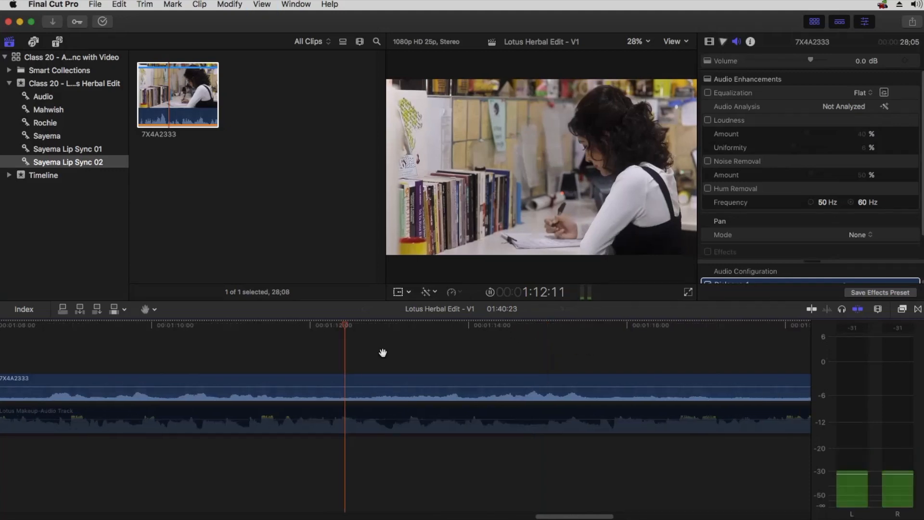
{"action": "left_click", "coordinate": [347, 325]}
{"action": "key", "text": "space"}
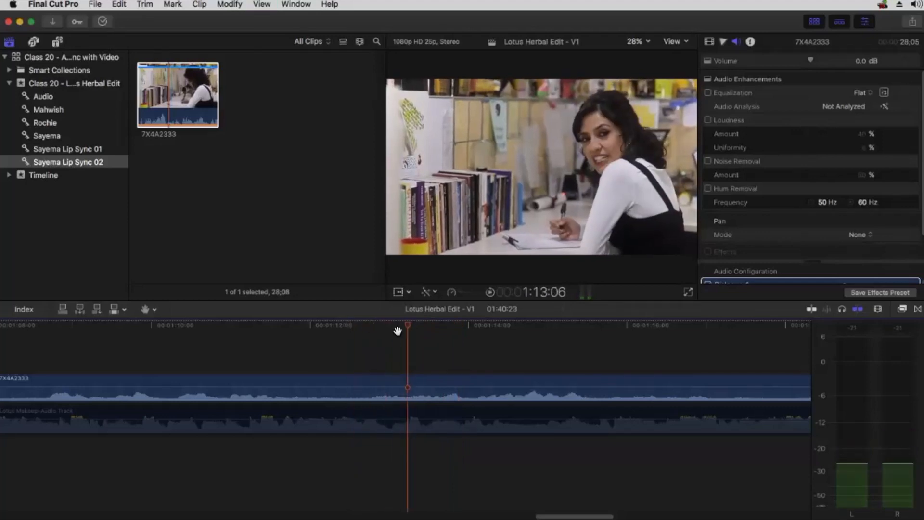
{"action": "key", "text": "space"}
{"action": "left_click_drag", "start_coordinate": [427, 326], "coordinate": [396, 325]}
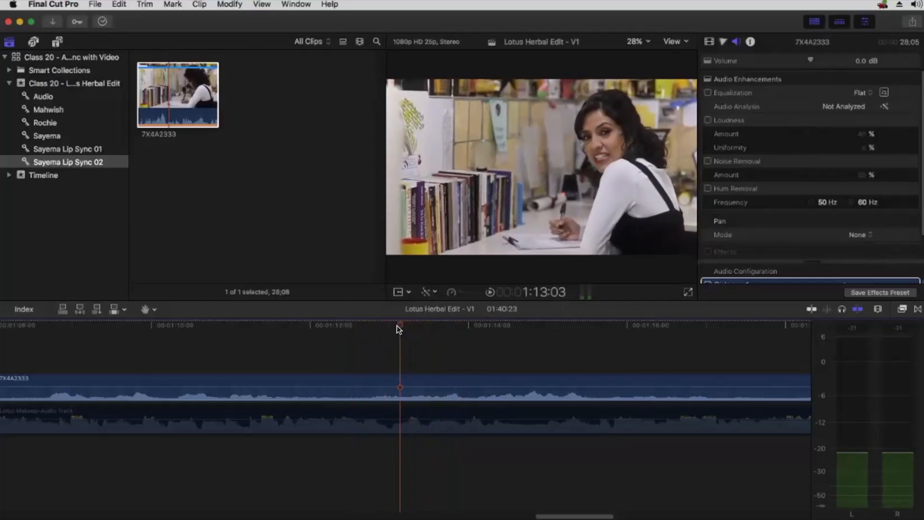
{"action": "key", "text": "space"}
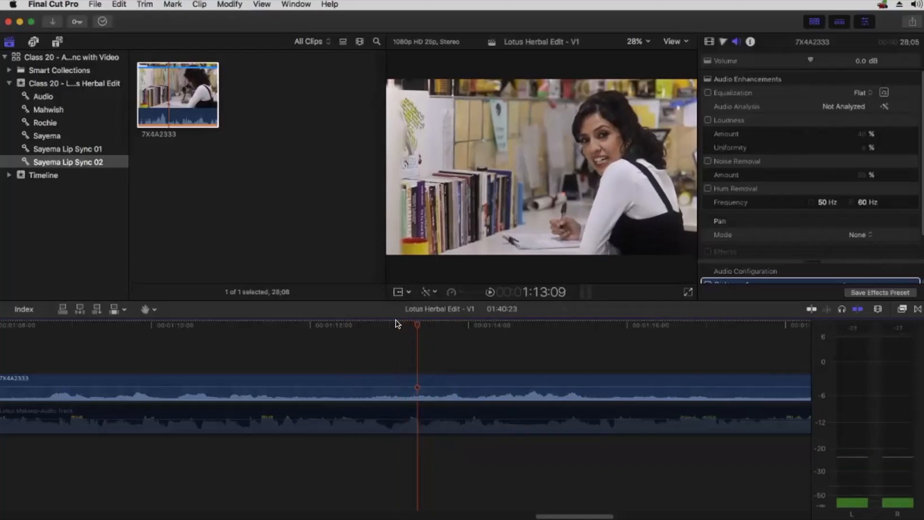
Step frame by frame to 1:13:09, where the spoken line starts, and add a marker there on clip 7X4A2333.
{"action": "key", "text": "Left"}
{"action": "key", "text": "Right"}
{"action": "key", "text": "Right"}
{"action": "key", "text": "Left"}
{"action": "key", "text": "Left"}
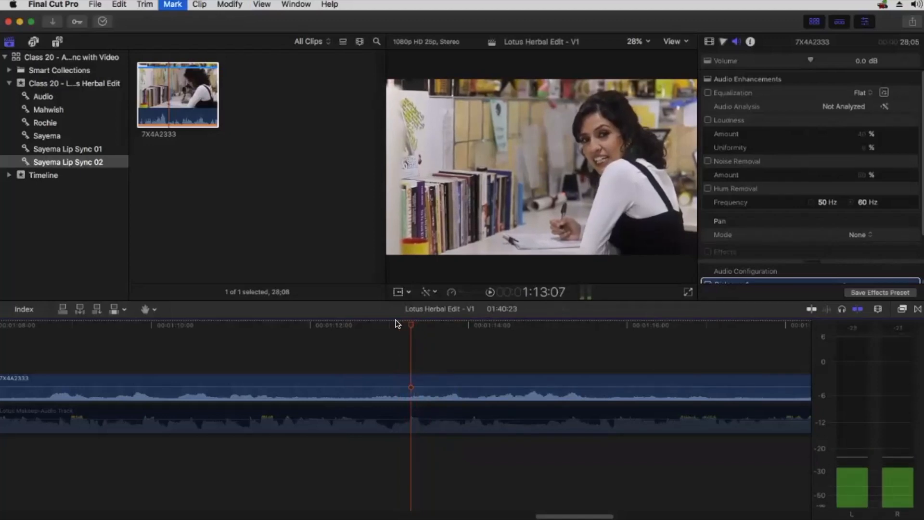
{"action": "key", "text": "Right"}
{"action": "key", "text": "Right"}
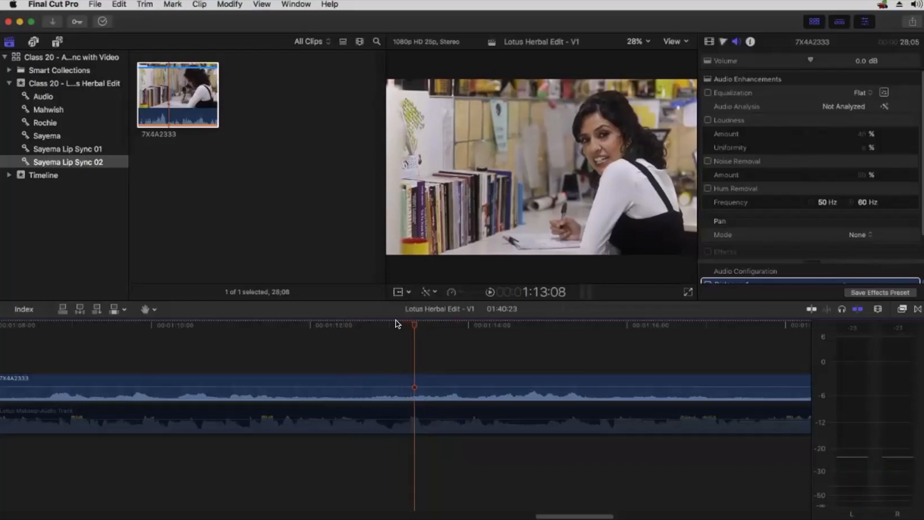
{"action": "key", "text": "a"}
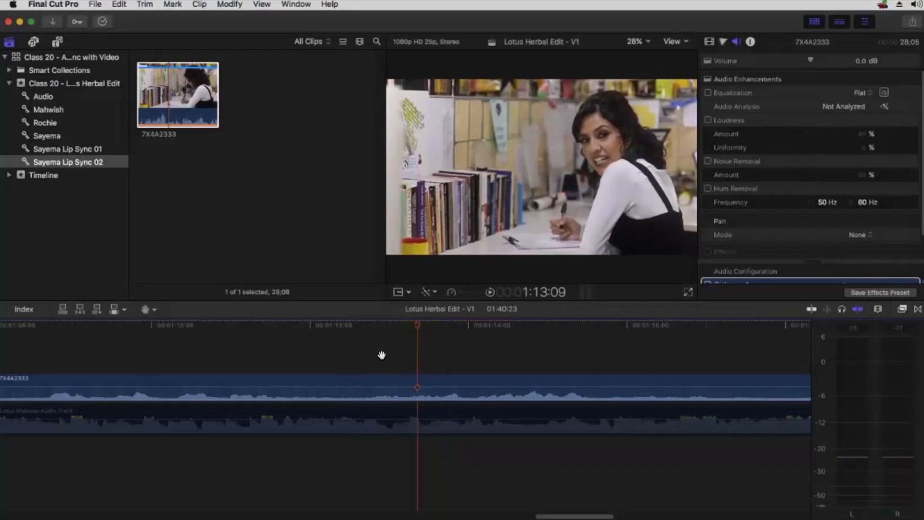
{"action": "left_click", "coordinate": [429, 384]}
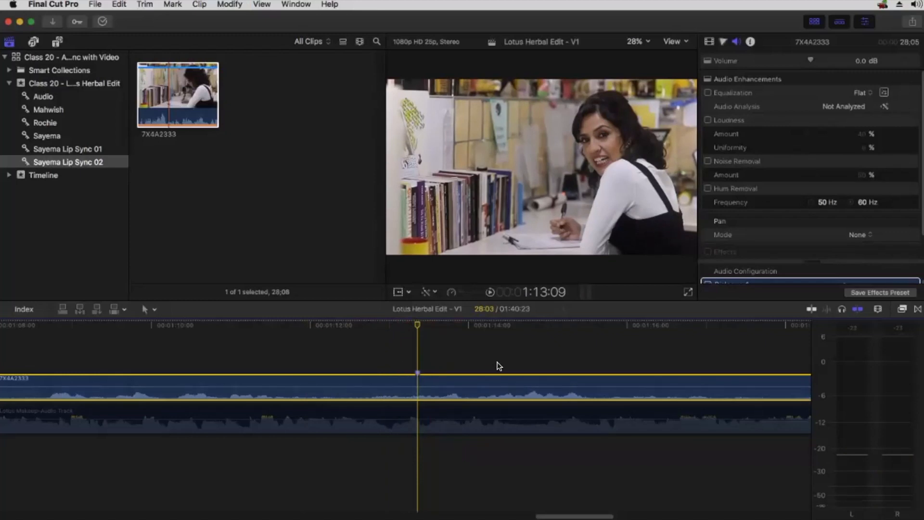
Play clip 7X4A2333 from its new marker to about 1:15:08, and re-enable the Lotus Makeup audio track.
{"action": "key", "text": "space"}
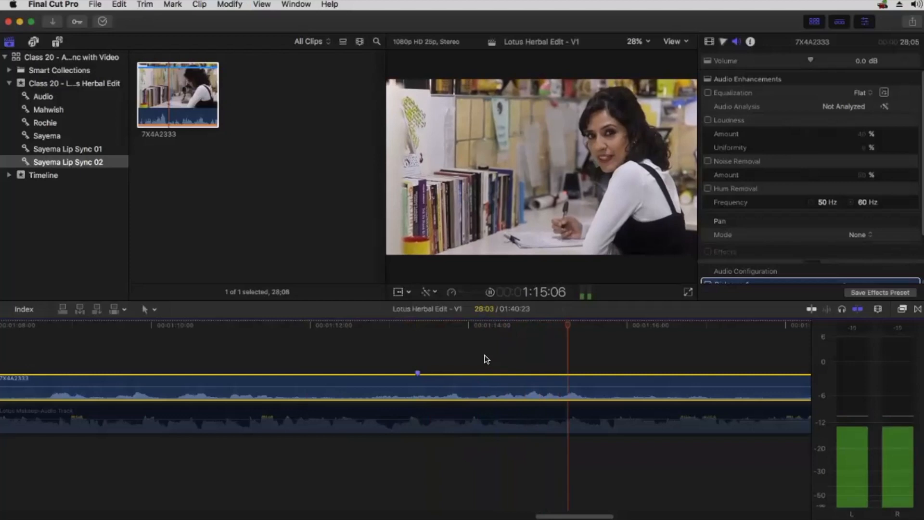
{"action": "key", "text": "space"}
{"action": "key", "text": "super+minus"}
{"action": "key", "text": "super+minus"}
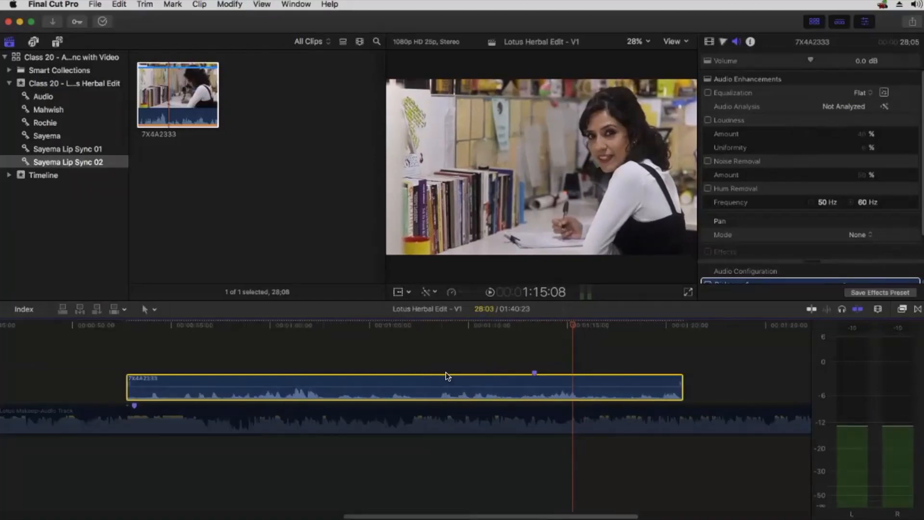
{"action": "left_click", "coordinate": [391, 422]}
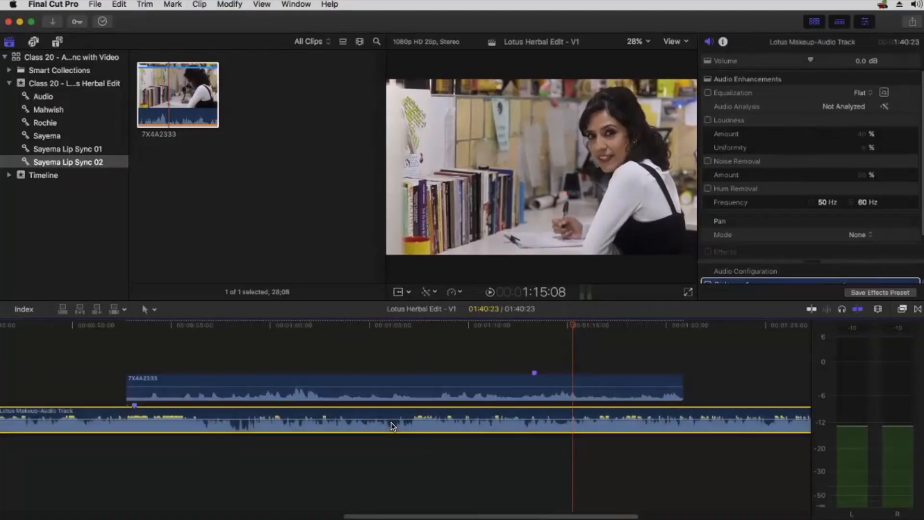
{"action": "scroll", "coordinate": [577, 380], "scroll_direction": "left", "scroll_amount": 5}
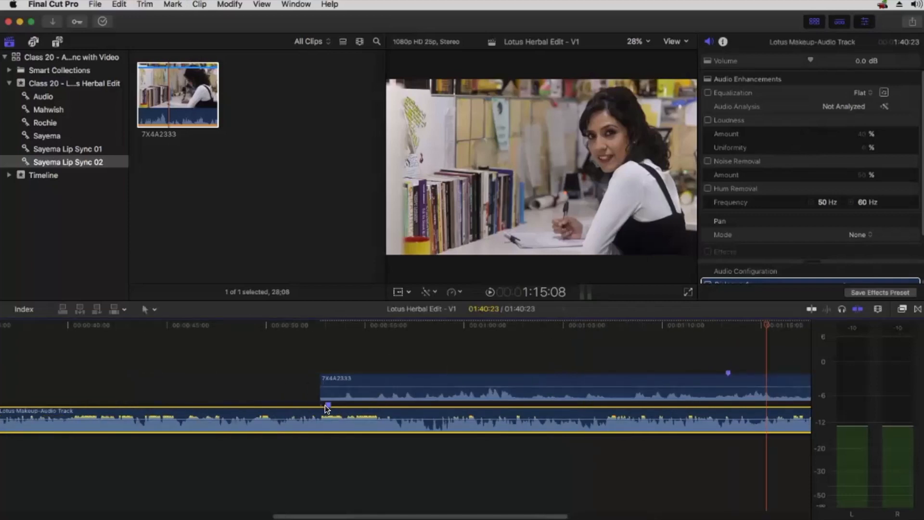
Align clip 7X4A2333's marker with the audio track's 53:04 marker, and silence the clip's own audio.
{"action": "left_click_drag", "start_coordinate": [743, 377], "coordinate": [356, 398]}
{"action": "scroll", "coordinate": [480, 336], "scroll_direction": "left", "scroll_amount": 5}
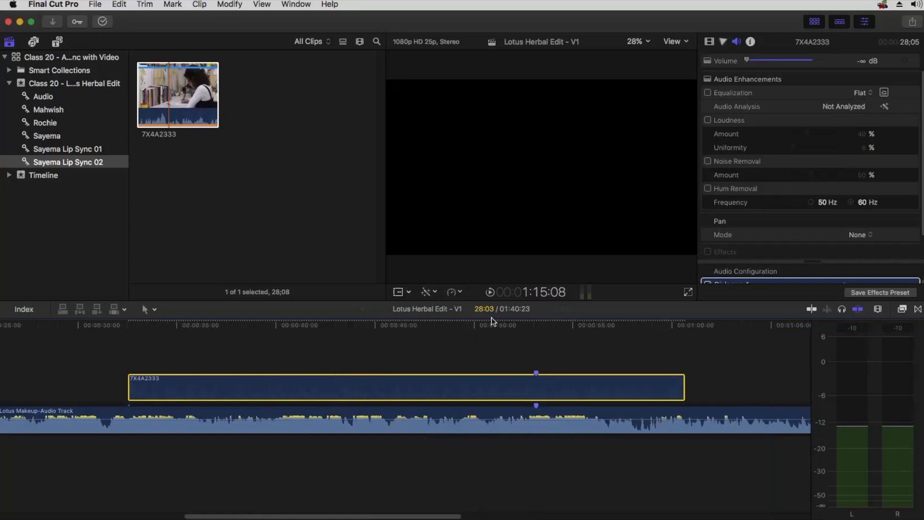
{"action": "left_click", "coordinate": [496, 330]}
{"action": "key", "text": "space"}
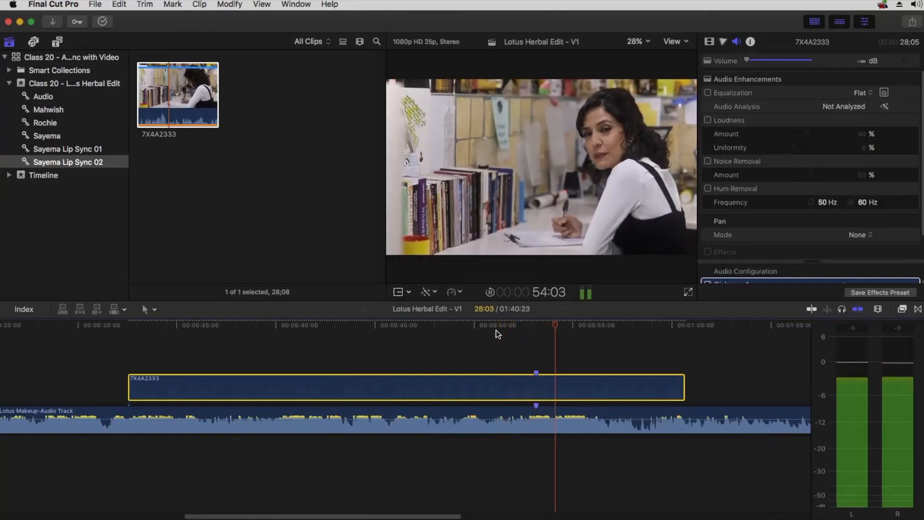
{"action": "key", "text": "space"}
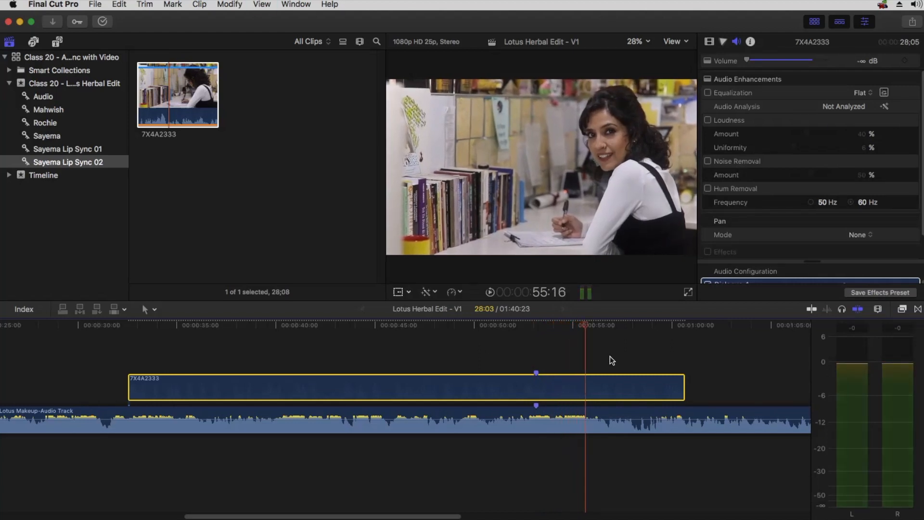
Trim the start of clip 7X4A2333 to about 50:13 and play across the aligned markers to check the sync.
{"action": "left_click_drag", "start_coordinate": [133, 390], "coordinate": [488, 389]}
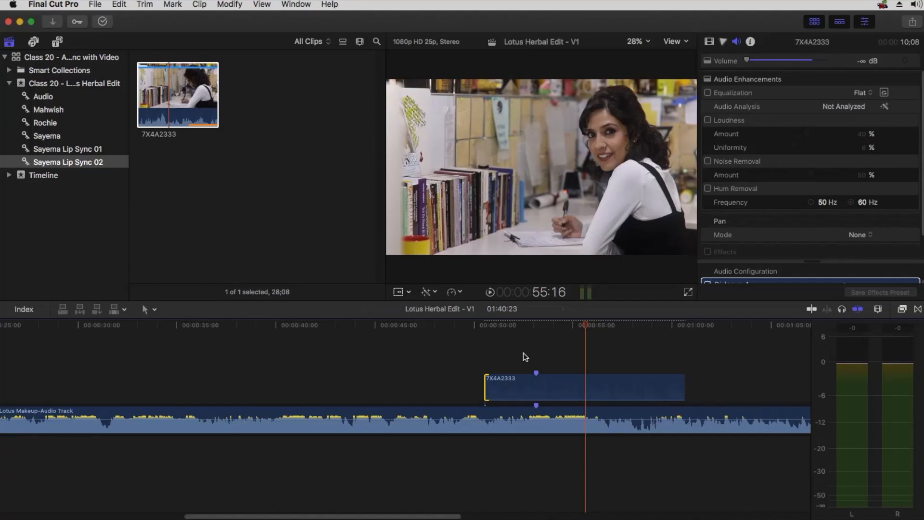
{"action": "key", "text": "super+equal"}
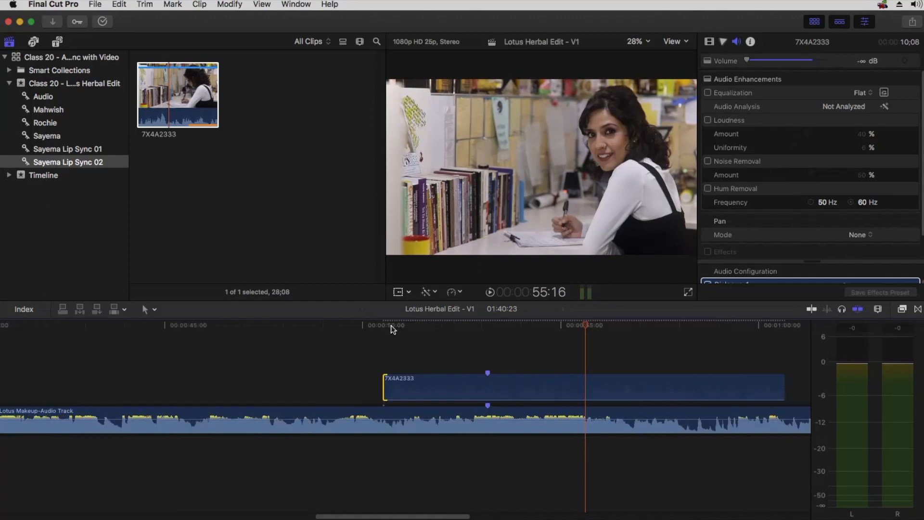
{"action": "left_click", "coordinate": [387, 327]}
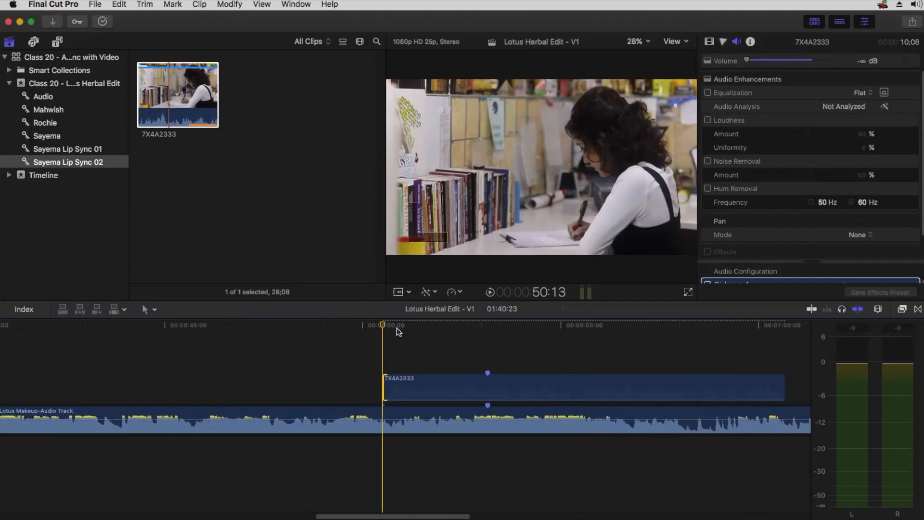
{"action": "key", "text": "space"}
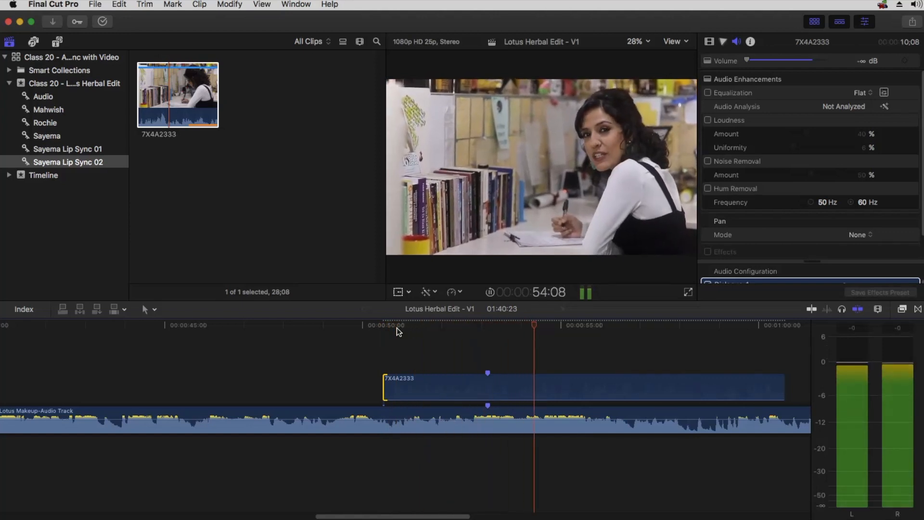
{"action": "key", "text": "space"}
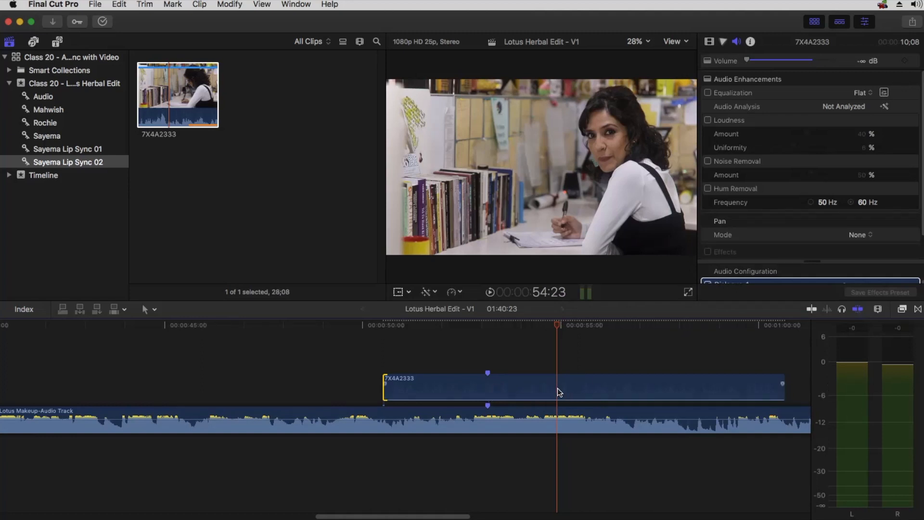
{"action": "left_click", "coordinate": [469, 324]}
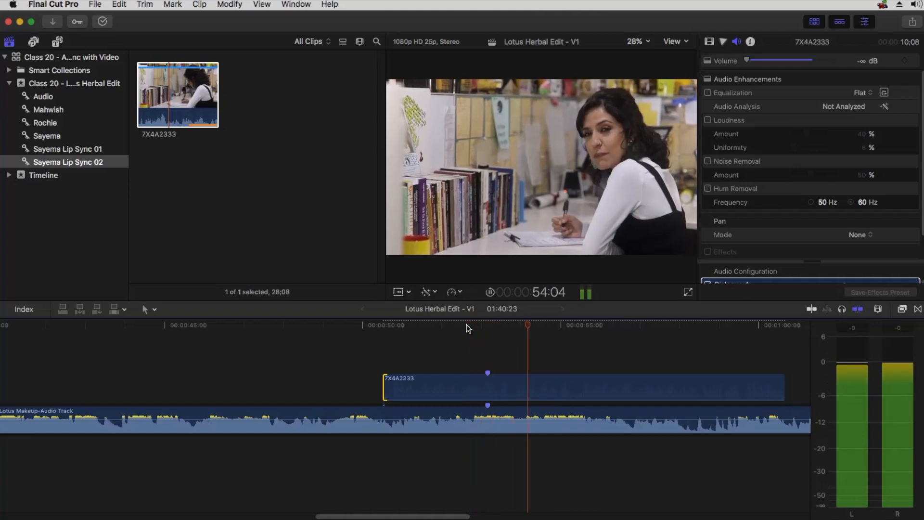
{"action": "key", "text": "space"}
Raise clip 7X4A2333's volume to 4.0 dB and play both tracks together from just before the markers to 53:24.
{"action": "key", "text": "super+equal"}
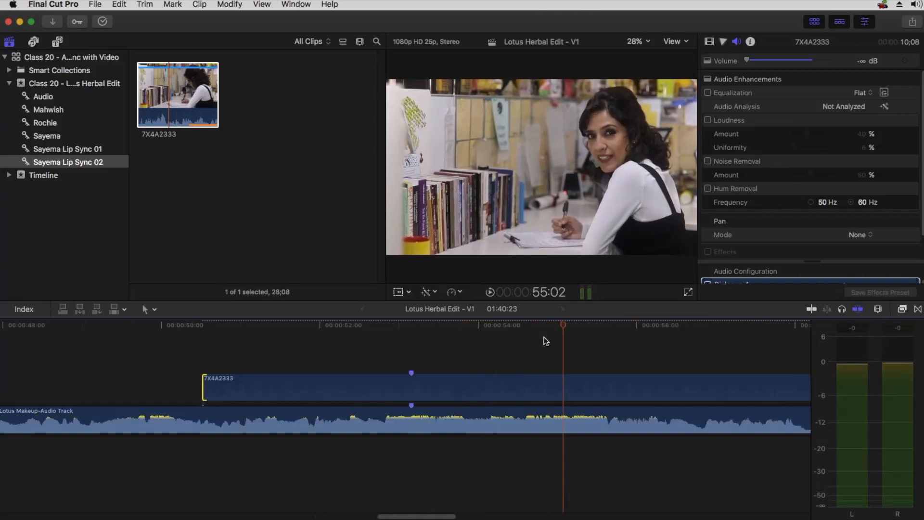
{"action": "mouse_move", "coordinate": [471, 385]}
{"action": "left_mouse_down"}
{"action": "mouse_move", "coordinate": [470, 398]}
{"action": "mouse_move", "coordinate": [470, 383]}
{"action": "left_mouse_up"}
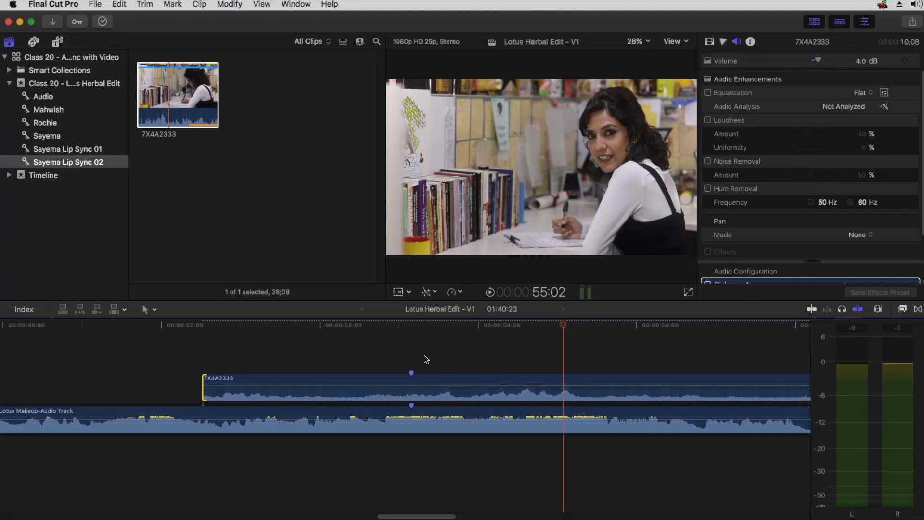
{"action": "left_click", "coordinate": [343, 325]}
{"action": "key", "text": "space"}
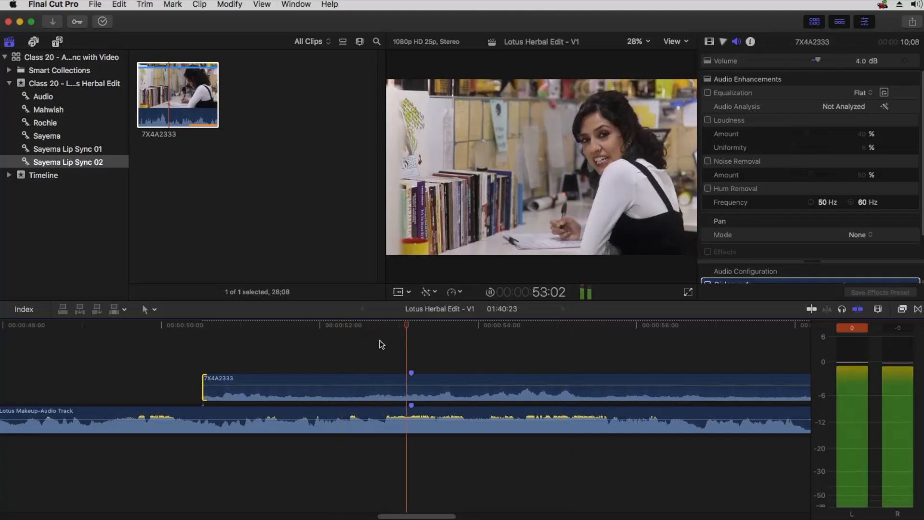
{"action": "key", "text": "space"}
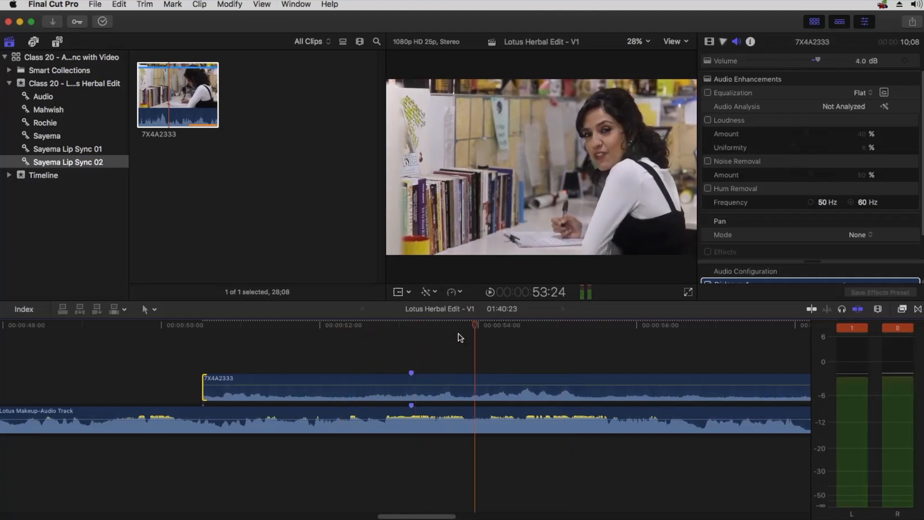
Split clip 7X4A2333 at 53:24 and silence the audio of the first piece.
{"action": "left_click", "coordinate": [475, 381]}
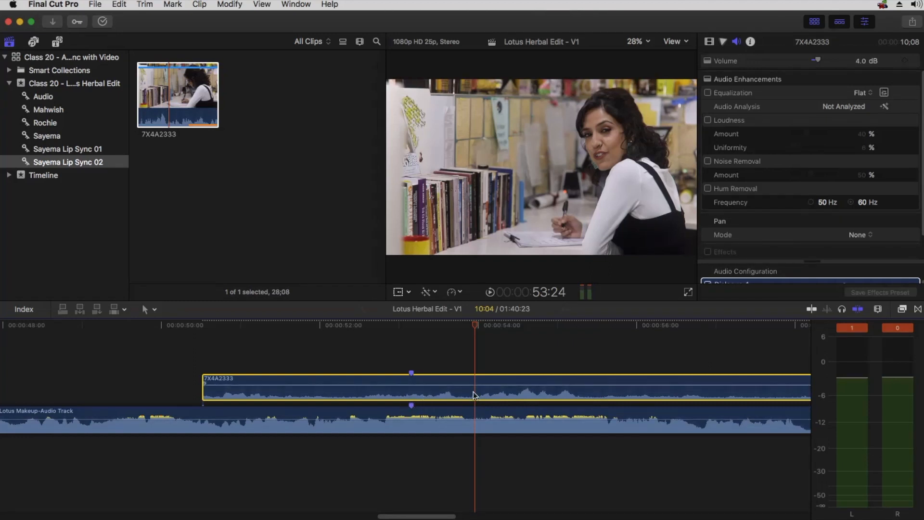
{"action": "key", "text": "super+b"}
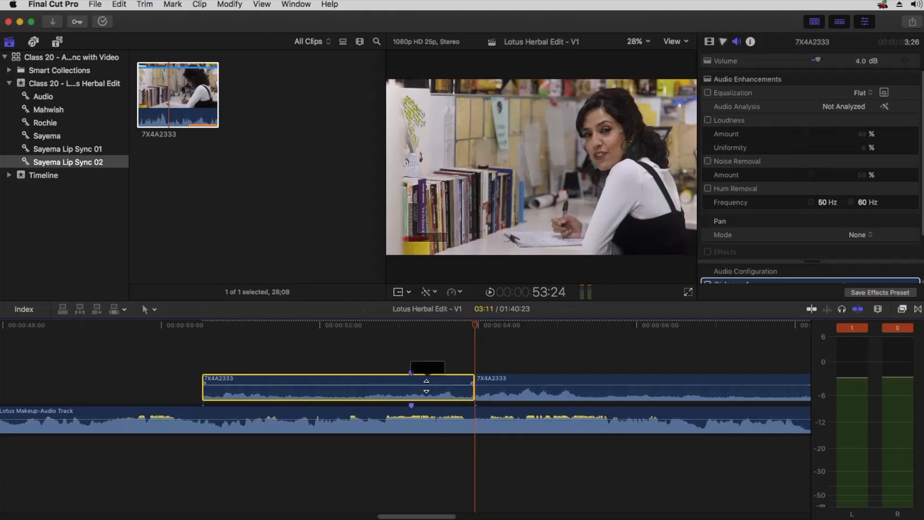
{"action": "left_click_drag", "start_coordinate": [427, 392], "coordinate": [427, 421]}
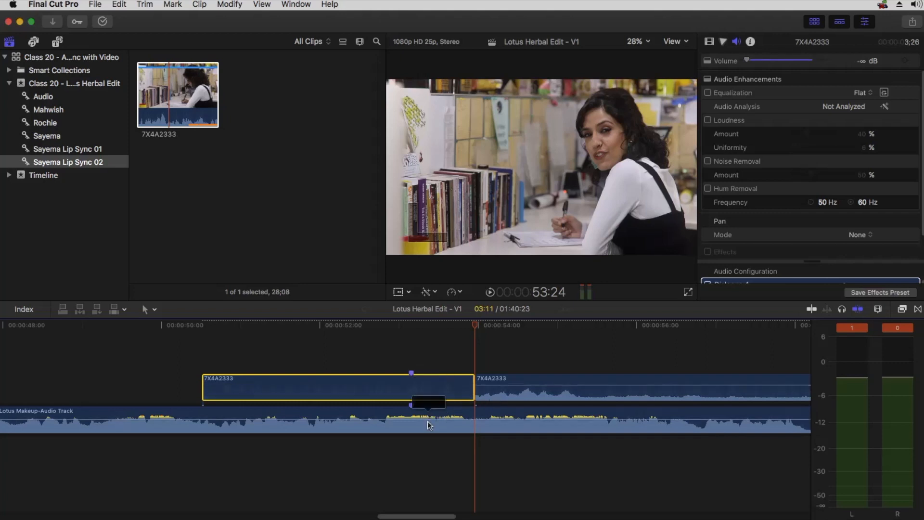
Disable the audio track, then shift the second piece of 7X4A2333 right and extend its start back to about 54:09.
{"action": "left_click", "coordinate": [489, 432]}
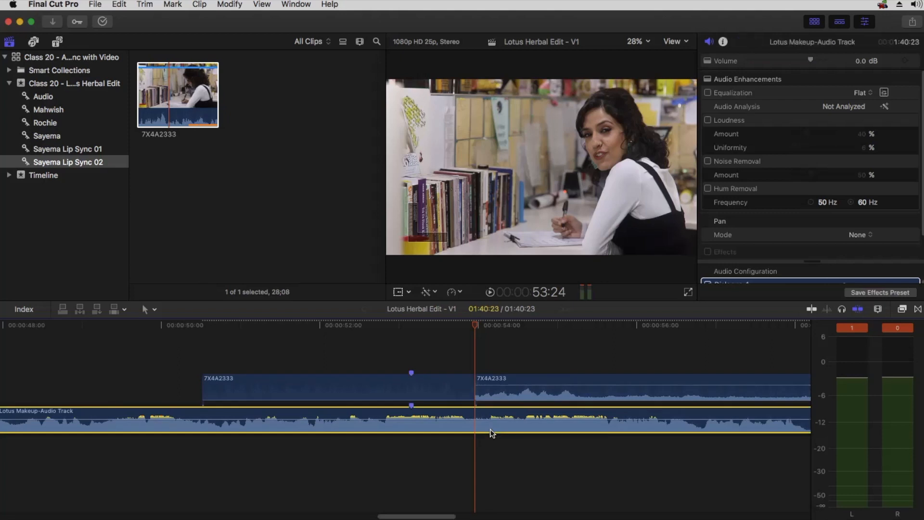
{"action": "key", "text": "v"}
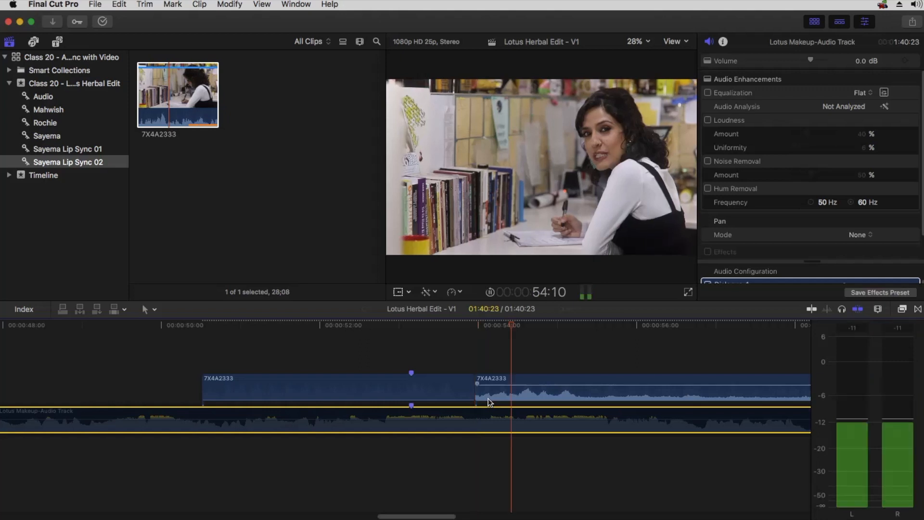
{"action": "mouse_move", "coordinate": [498, 392]}
{"action": "left_mouse_down"}
{"action": "mouse_move", "coordinate": [637, 393]}
{"action": "mouse_move", "coordinate": [507, 394]}
{"action": "left_mouse_up"}
Play the second 7X4A2333 piece from 54:13, step frame by frame to 55:17, and add a marker there.
{"action": "left_click", "coordinate": [523, 324]}
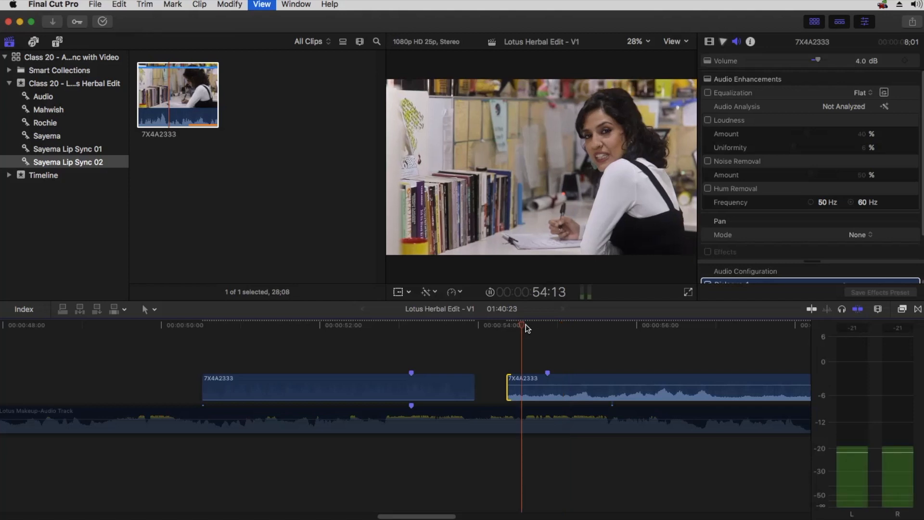
{"action": "key", "text": "Left"}
{"action": "key", "text": "Left"}
{"action": "key", "text": "Left"}
{"action": "key", "text": "Left"}
{"action": "key", "text": "Left"}
{"action": "key", "text": "Left"}
{"action": "key", "text": "Left"}
{"action": "key", "text": "Left"}
{"action": "key", "text": "Left"}
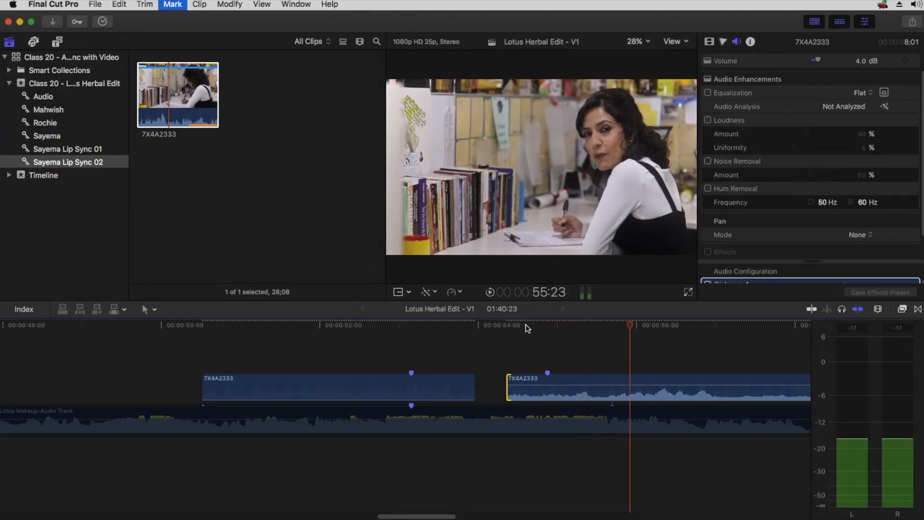
{"action": "key", "text": "Left"}
{"action": "key", "text": "Left"}
{"action": "key", "text": "Left"}
{"action": "key", "text": "Right"}
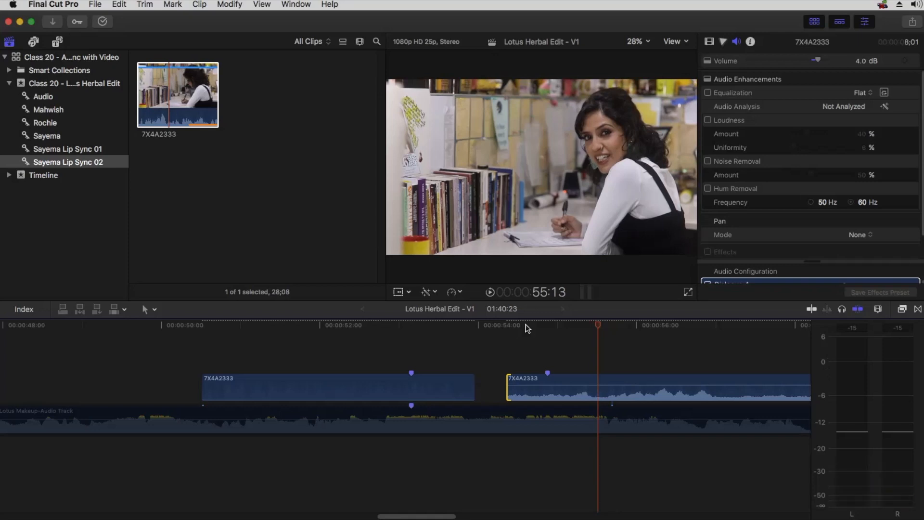
{"action": "key", "text": "Right"}
{"action": "key", "text": "Right"}
{"action": "key", "text": "Right"}
{"action": "key", "text": "Right"}
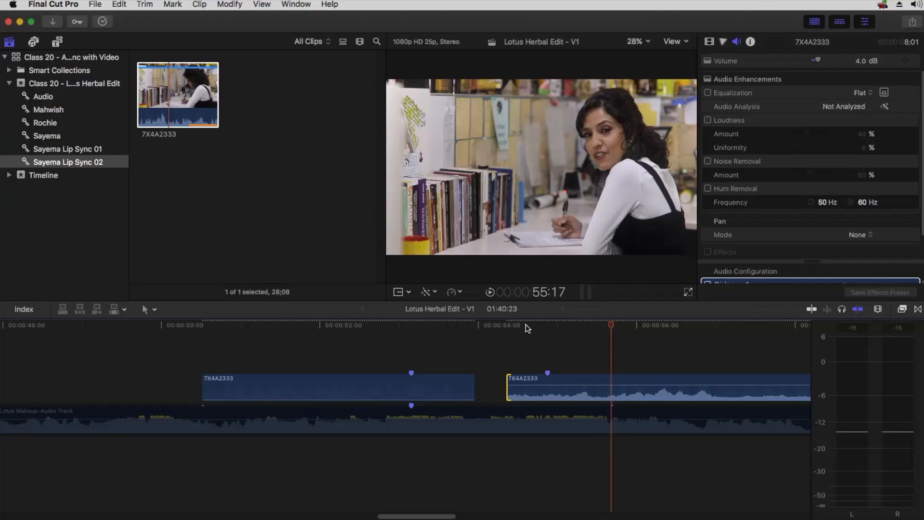
{"action": "key", "text": "Right"}
{"action": "key", "text": "Left"}
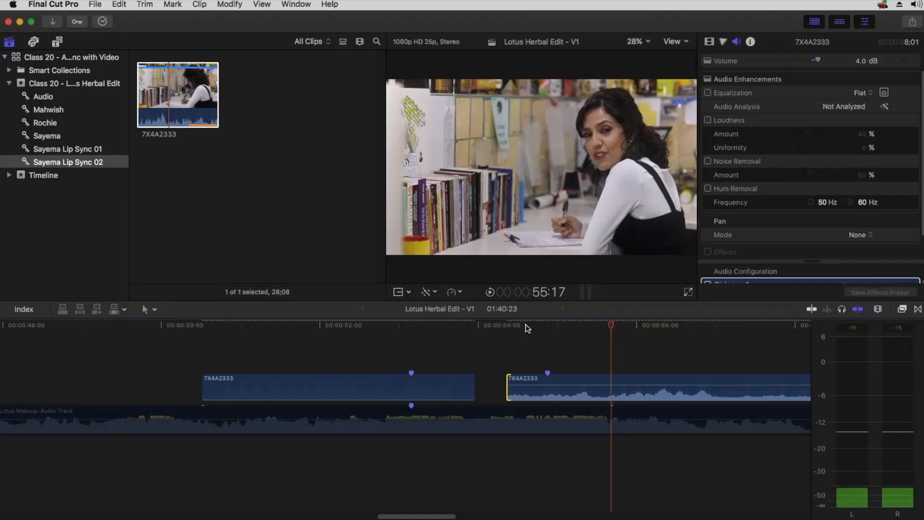
{"action": "key", "text": "Left"}
{"action": "key", "text": "Left"}
{"action": "key", "text": "Left"}
{"action": "key", "text": "Right"}
{"action": "key", "text": "Right"}
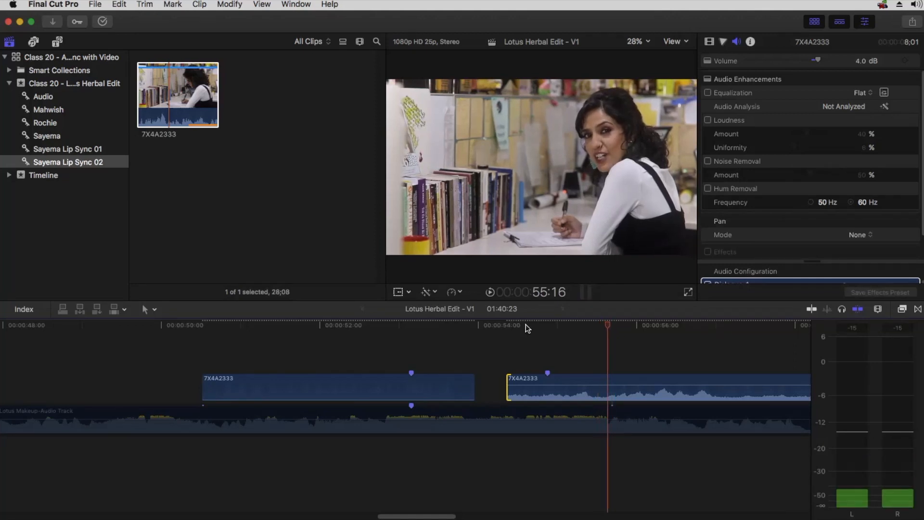
{"action": "key", "text": "Right"}
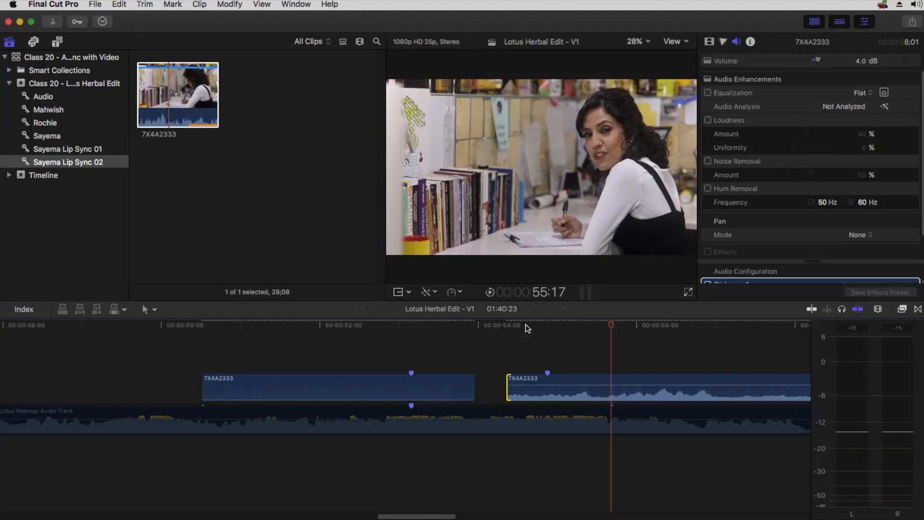
{"action": "left_click", "coordinate": [625, 388]}
{"action": "key", "text": "m"}
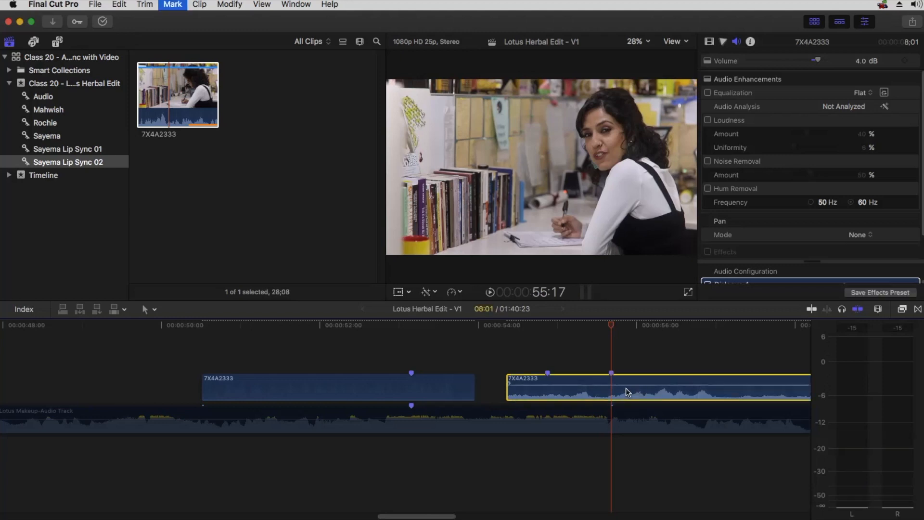
Move the second 7X4A2333 piece further along the timeline so it starts at about 56:21.
{"action": "left_click_drag", "start_coordinate": [573, 390], "coordinate": [765, 389]}
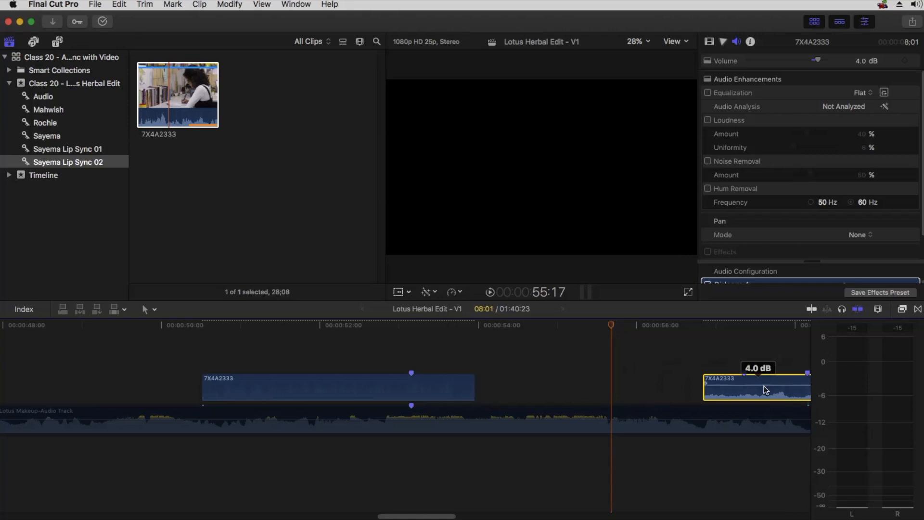
Enable the Lotus Makeup-Audio Track again and play it from about 54:00, just past the first 7X4A2333 piece.
{"action": "left_click", "coordinate": [522, 428]}
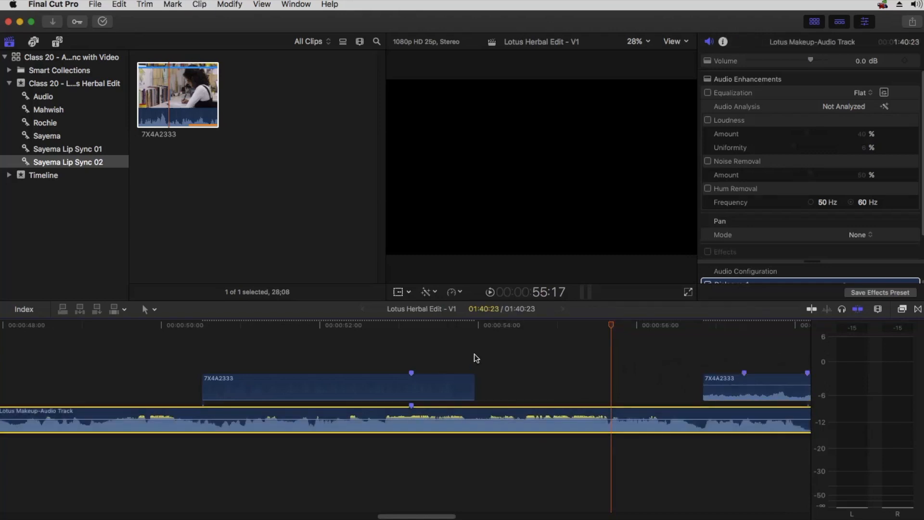
{"action": "left_click", "coordinate": [477, 323]}
{"action": "key", "text": "space"}
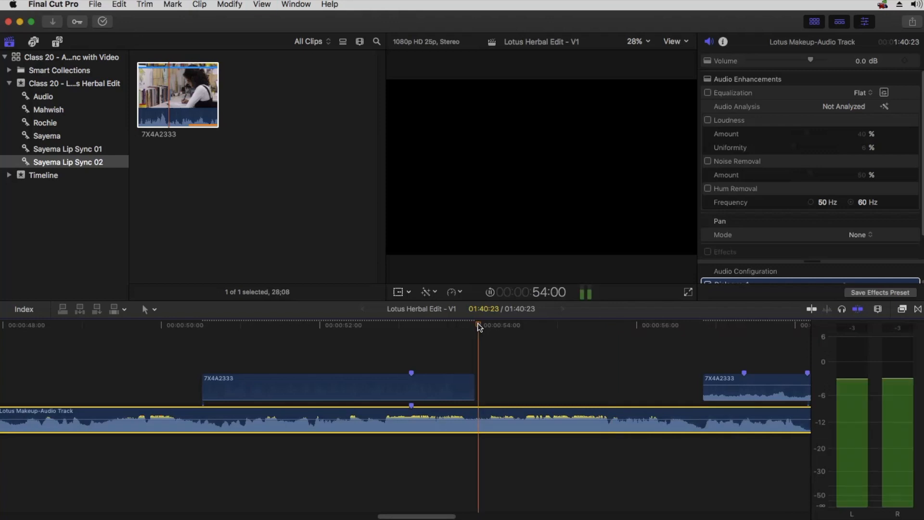
{"action": "left_click", "coordinate": [476, 322]}
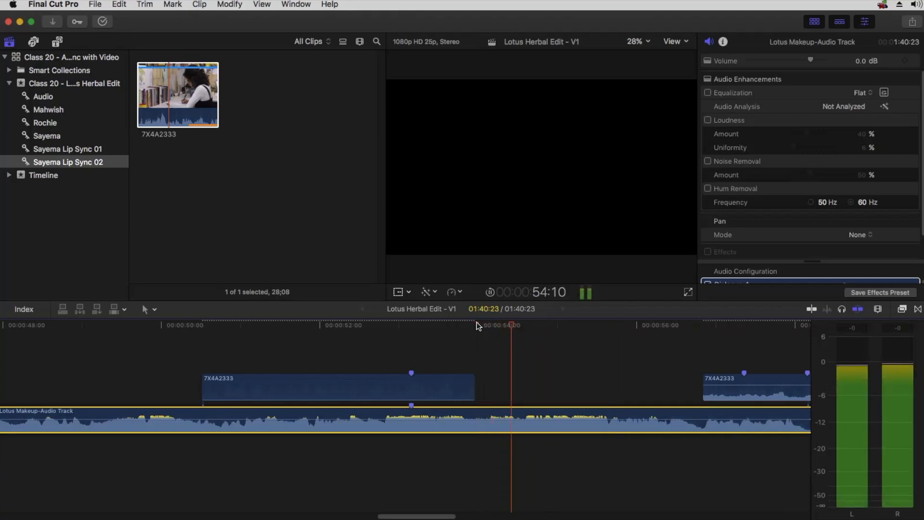
Replay the audio track from about 54:00, step frame by frame to 54:09, and add a marker to the track there.
{"action": "left_click", "coordinate": [476, 322]}
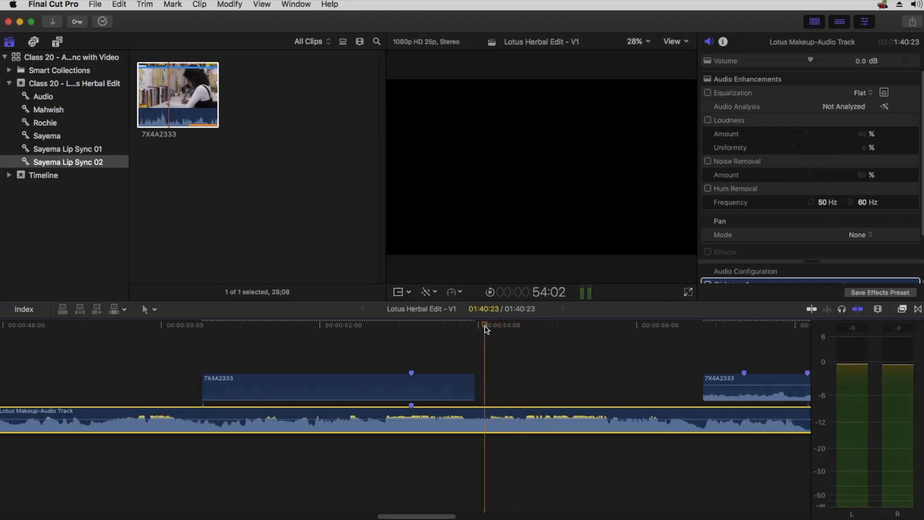
{"action": "key", "text": "space"}
{"action": "key", "text": "Right"}
{"action": "key", "text": "Right"}
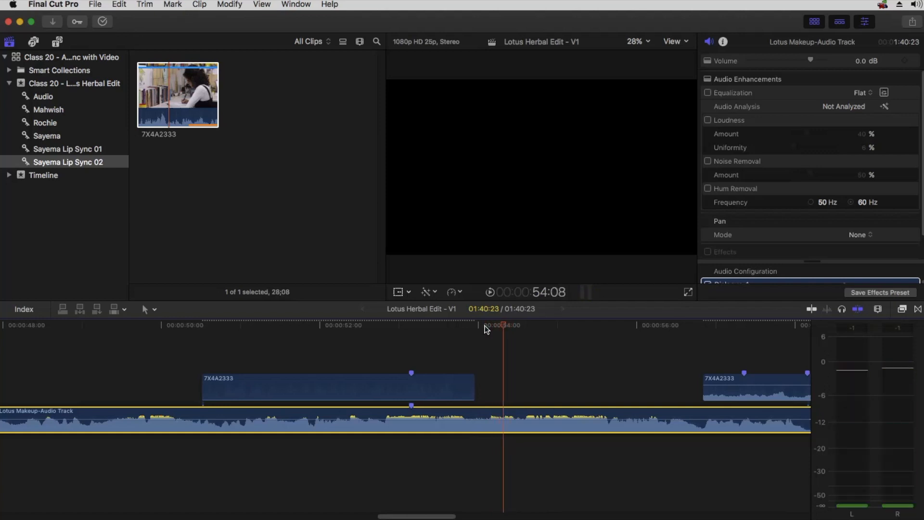
{"action": "key", "text": "Right"}
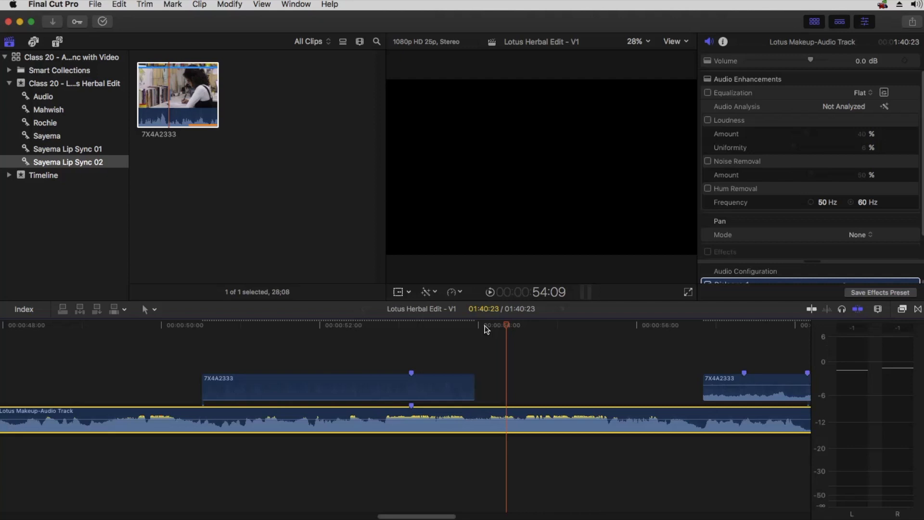
{"action": "key", "text": "alt+k"}
Align the second 7X4A2333 piece's marker with the track marker at 54:09, trim its start to the first piece's end, and silence its audio.
{"action": "left_click_drag", "start_coordinate": [747, 395], "coordinate": [472, 398]}
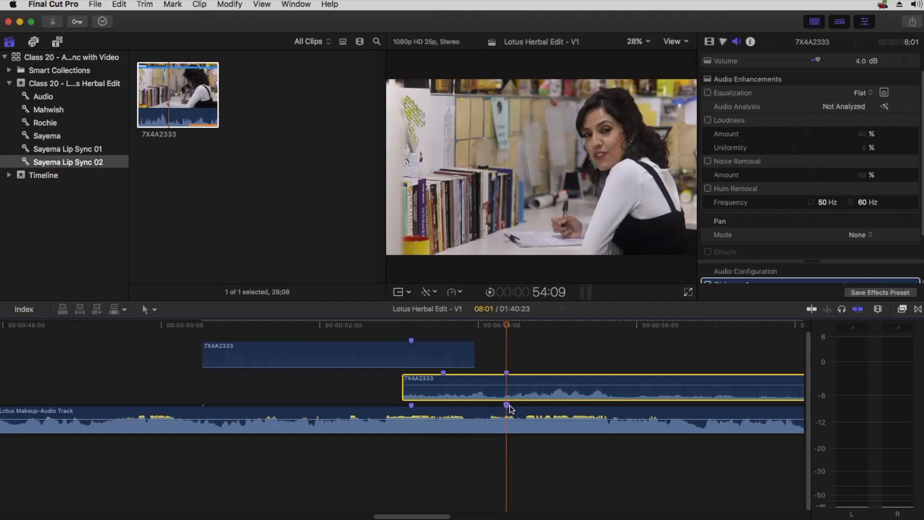
{"action": "left_click_drag", "start_coordinate": [406, 391], "coordinate": [526, 399]}
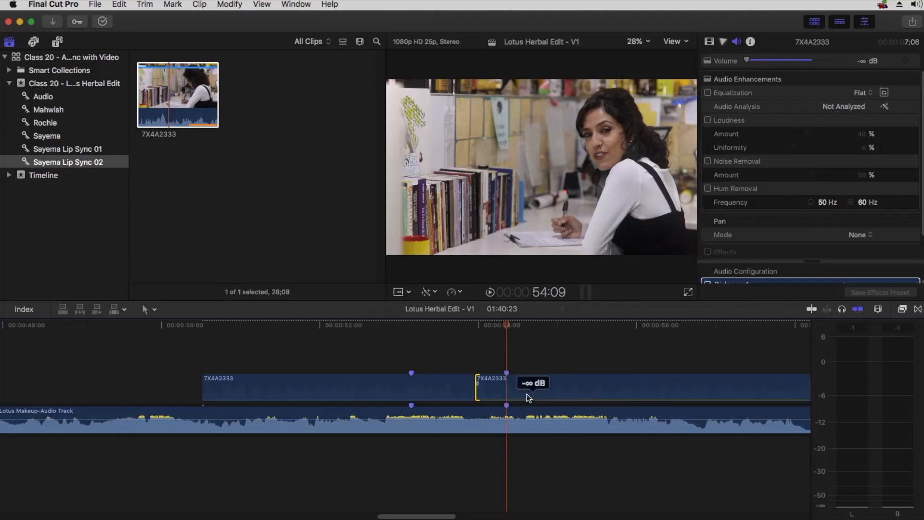
Play from just before the first 7X4A2333 piece, then again from 53:14, to check the lip sync across the cut.
{"action": "left_click", "coordinate": [112, 326]}
{"action": "key", "text": "space"}
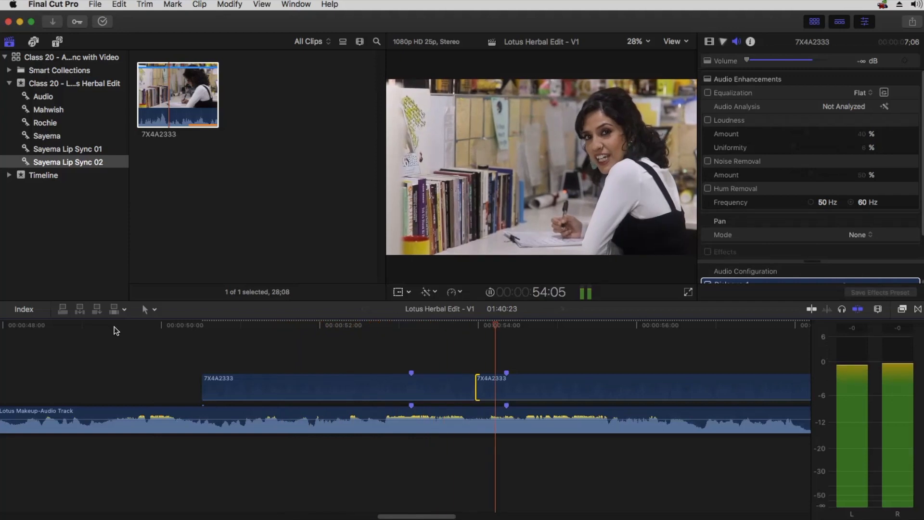
{"action": "key", "text": "space"}
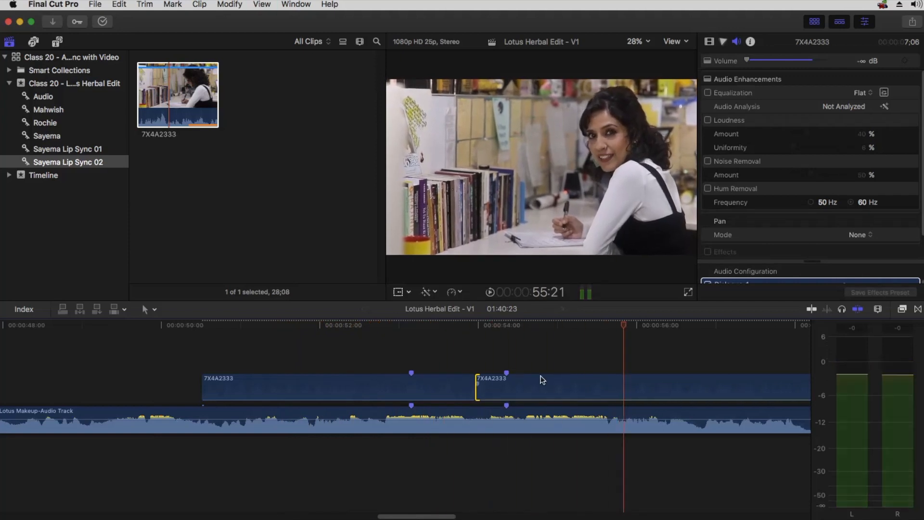
{"action": "left_click_drag", "start_coordinate": [469, 326], "coordinate": [447, 329]}
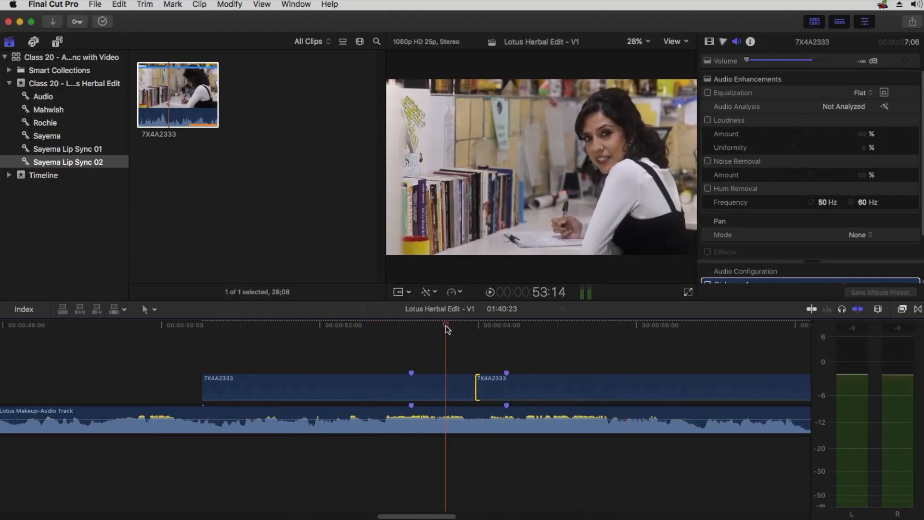
{"action": "key", "text": "space"}
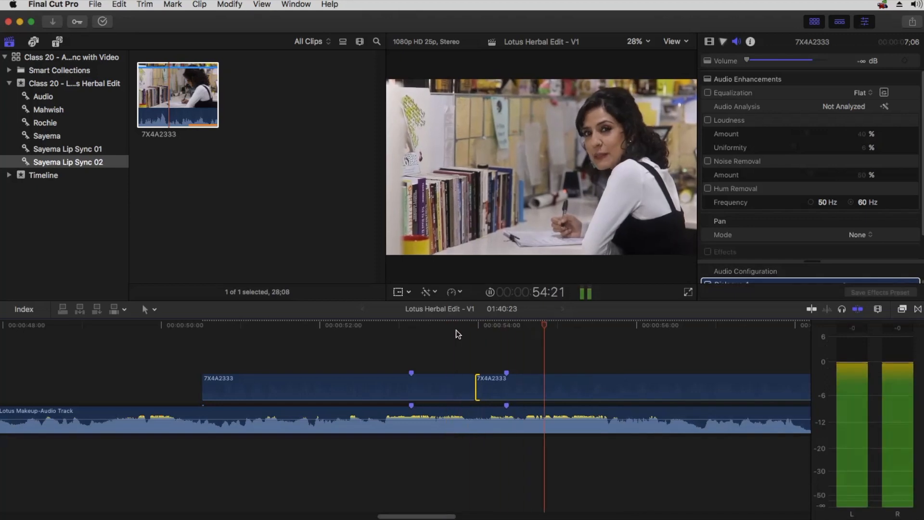
{"action": "key", "text": "space"}
{"action": "mouse_move", "coordinate": [476, 392]}
{"action": "left_mouse_down"}
{"action": "mouse_move", "coordinate": [489, 392]}
{"action": "mouse_move", "coordinate": [475, 387]}
{"action": "left_mouse_up"}
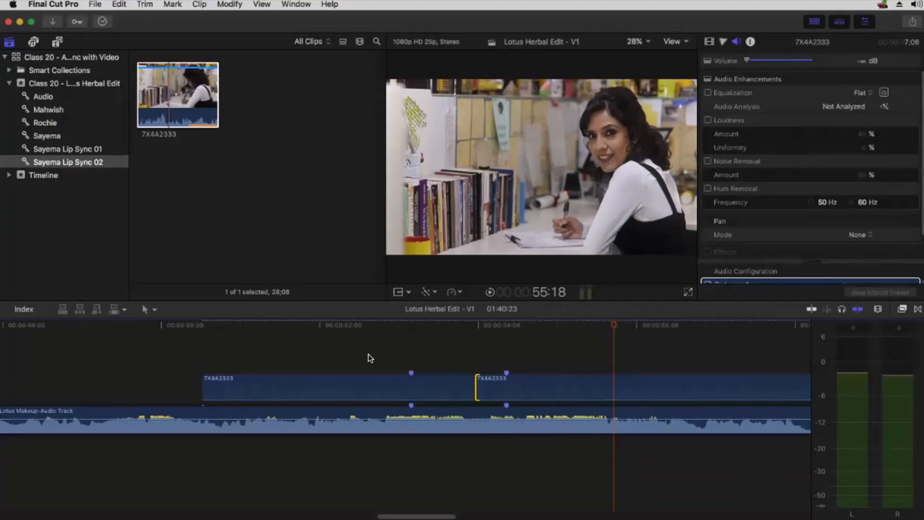
Play both 7X4A2333 pieces once more from about 51 seconds, then show the whole project in the timeline.
{"action": "left_click", "coordinate": [260, 336]}
{"action": "key", "text": "space"}
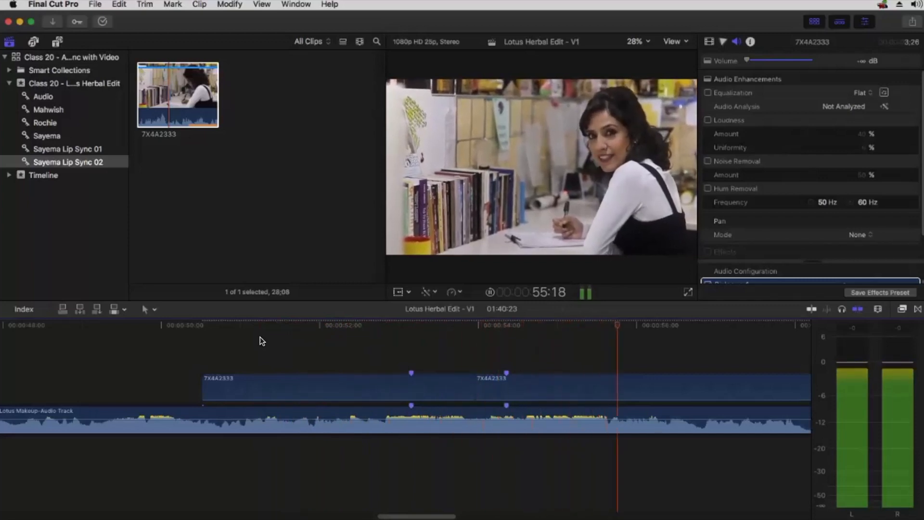
{"action": "key", "text": "space"}
{"action": "key", "text": "super+minus"}
{"action": "key", "text": "super+minus"}
{"action": "key", "text": "super+minus"}
{"action": "key", "text": "super+minus"}
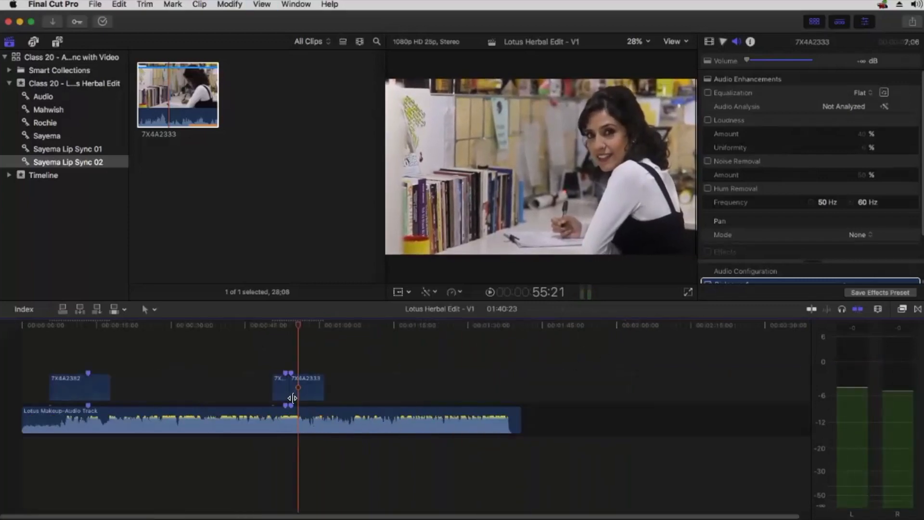